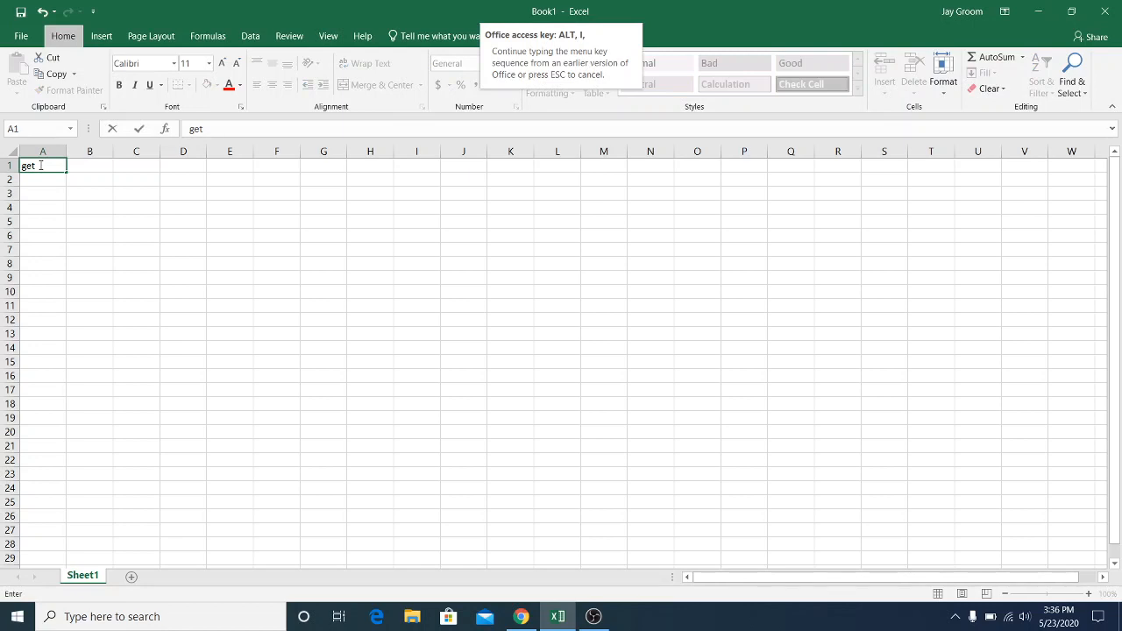
Enter the heading "get up" in cells A1 and I1
key(Escape)
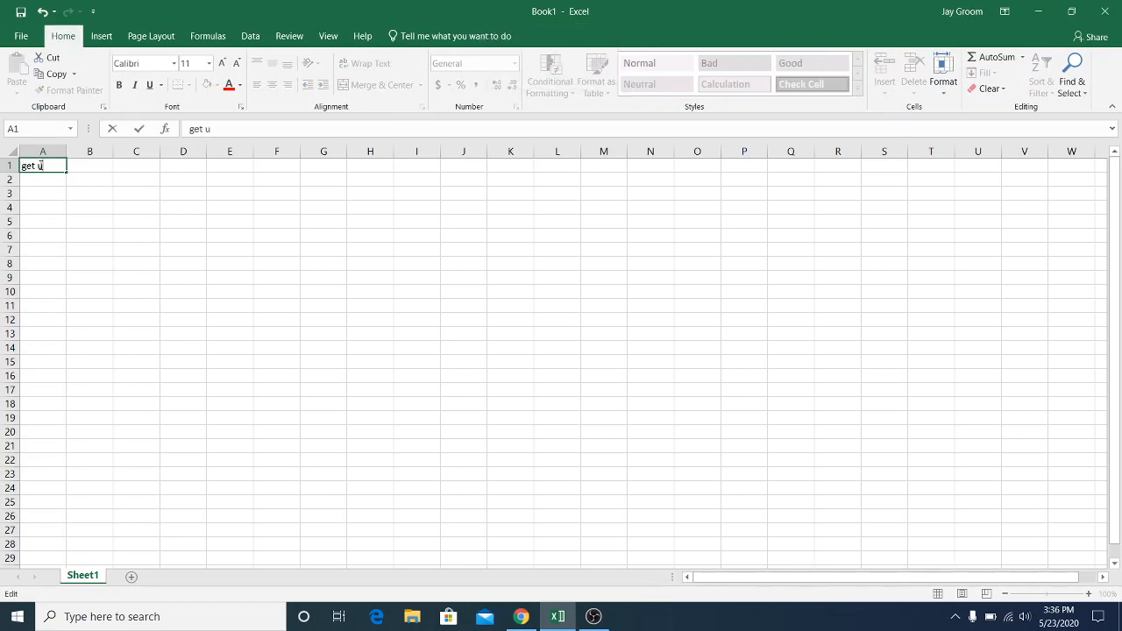
text(p)
key(Tab)
key(Tab)
key(Tab)
key(Tab)
key(Tab)
key(Tab)
key(Tab)
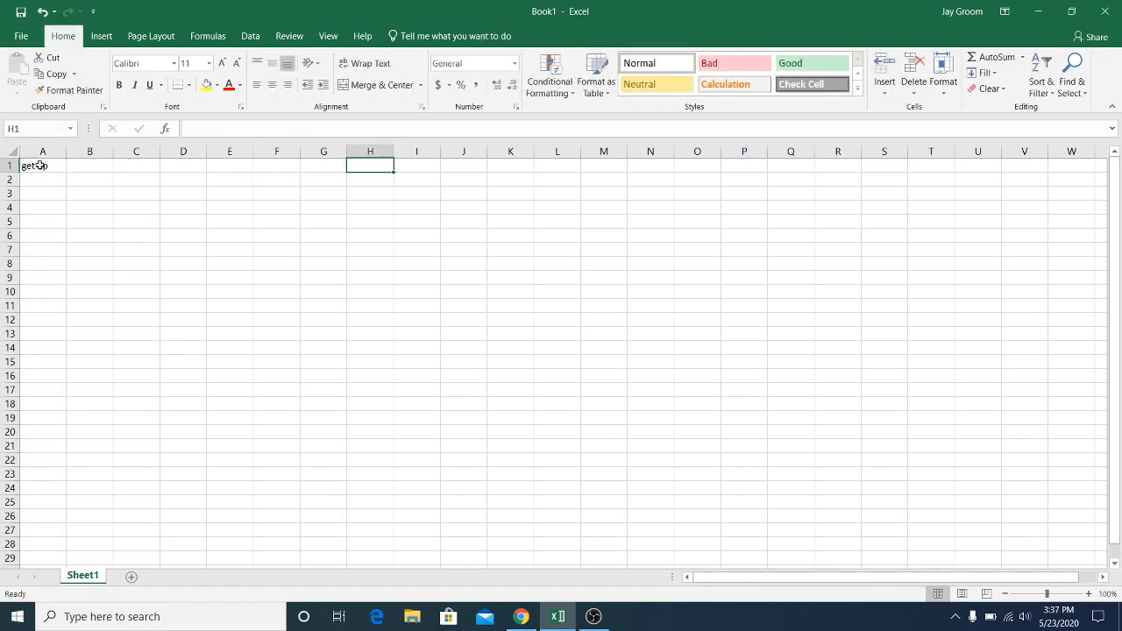
key(Tab)
text(grt)
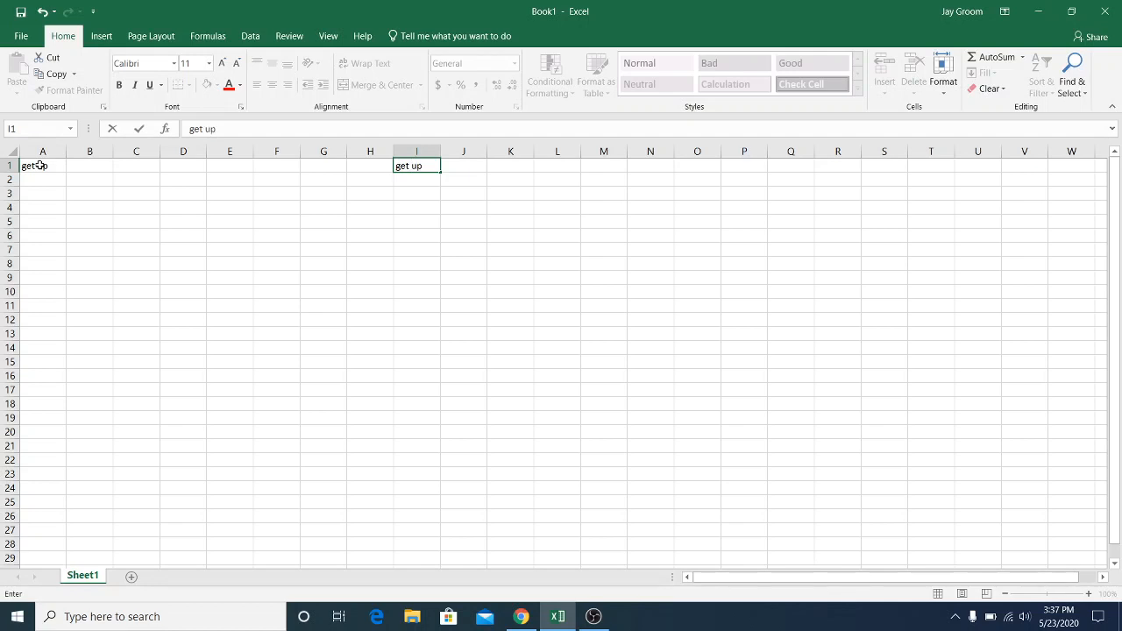
key(Return)
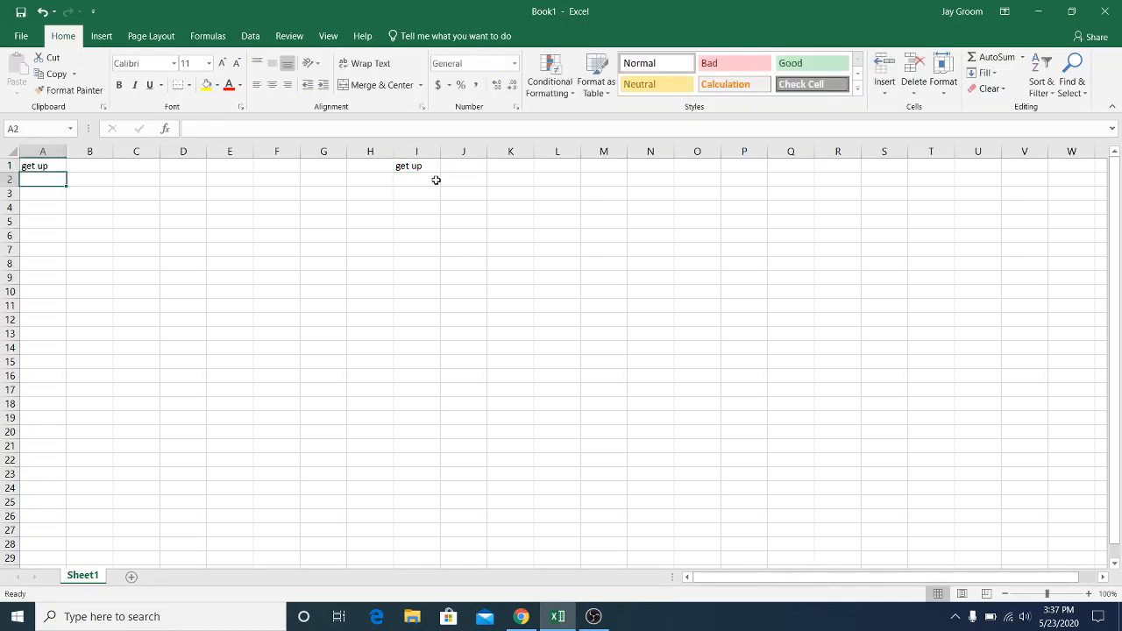
List the outcomes "early", "on time" and "late" in cells I2 to I4 under the second heading
click(428, 176)
text(ea)
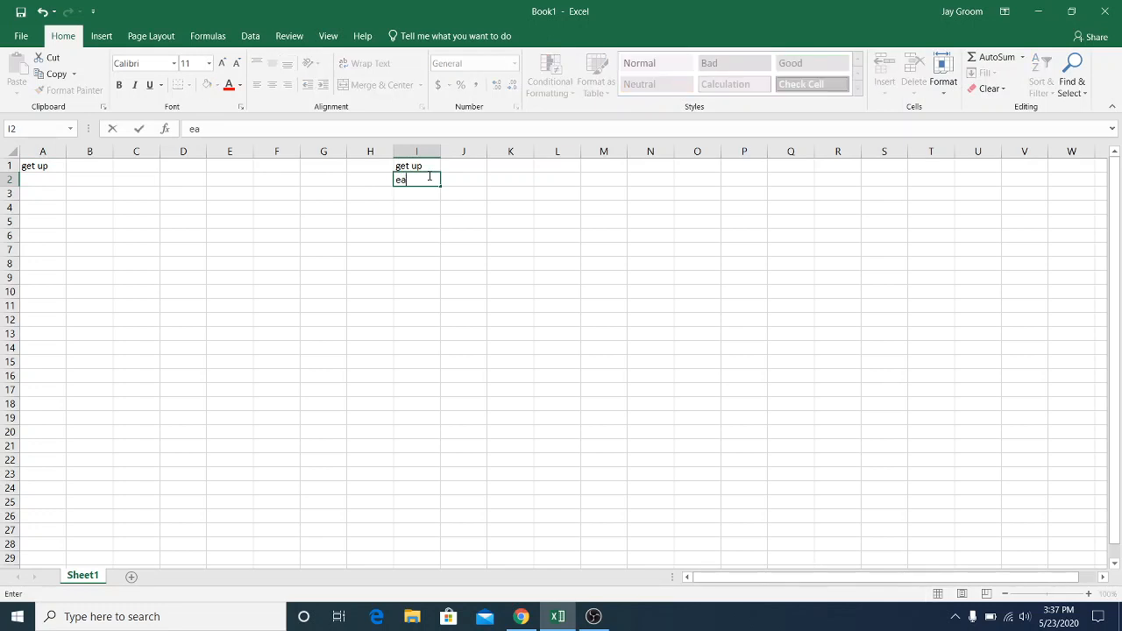
text(rly)
key(Return)
text(on time)
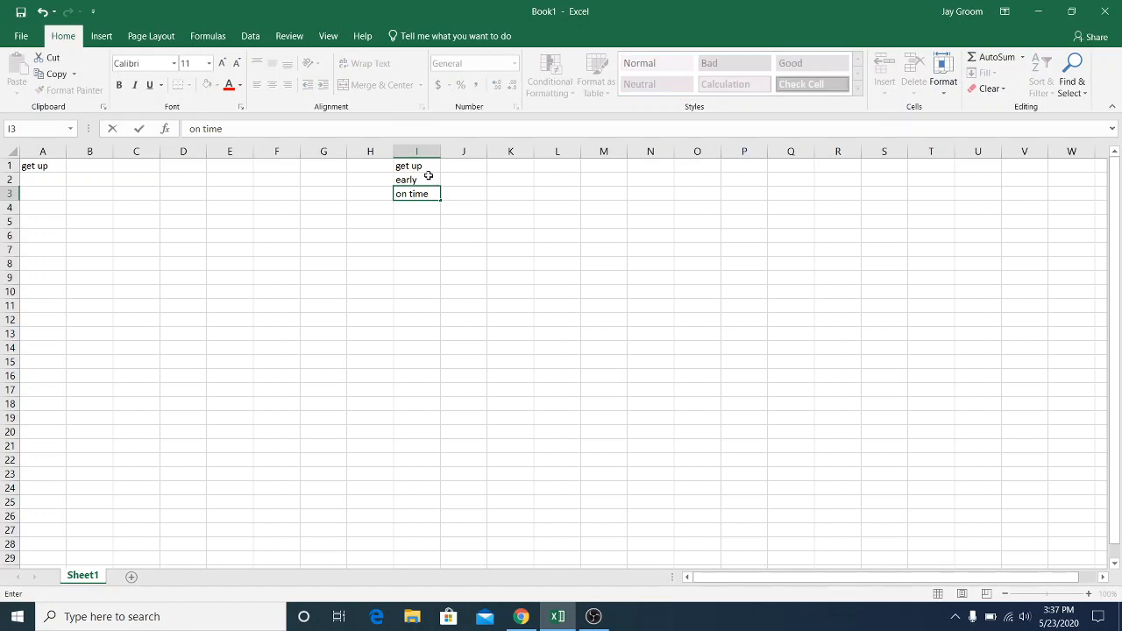
key(Return)
text(late)
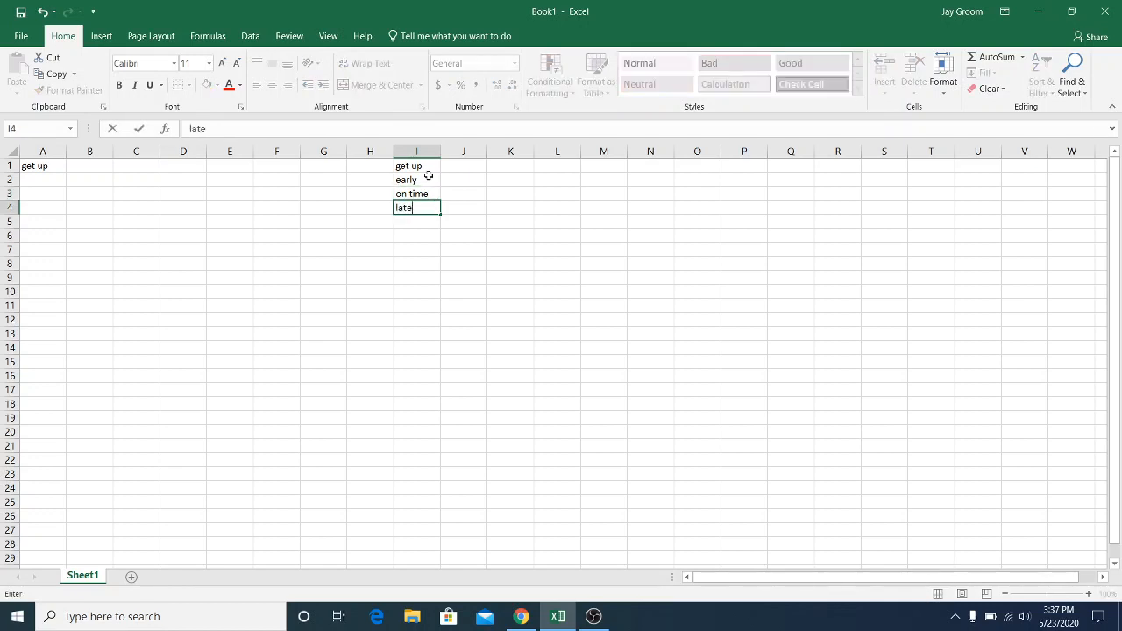
key(Right)
Enter the codes 0, 1 and 2 in J2:J4 beside early, on time and late
key(Up)
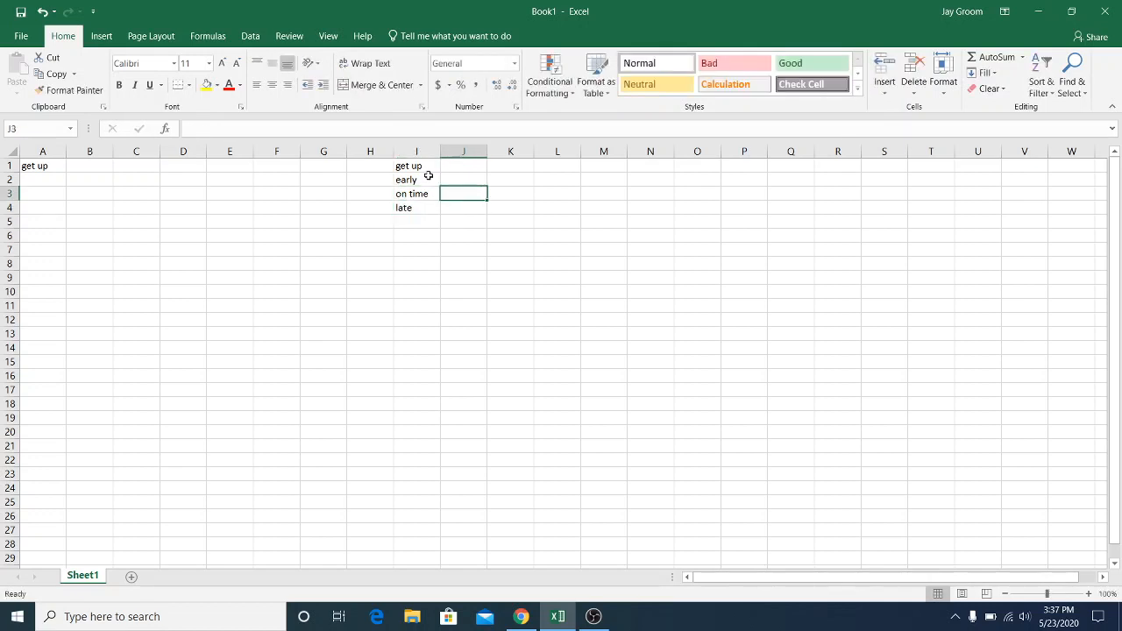
key(Up)
text(0)
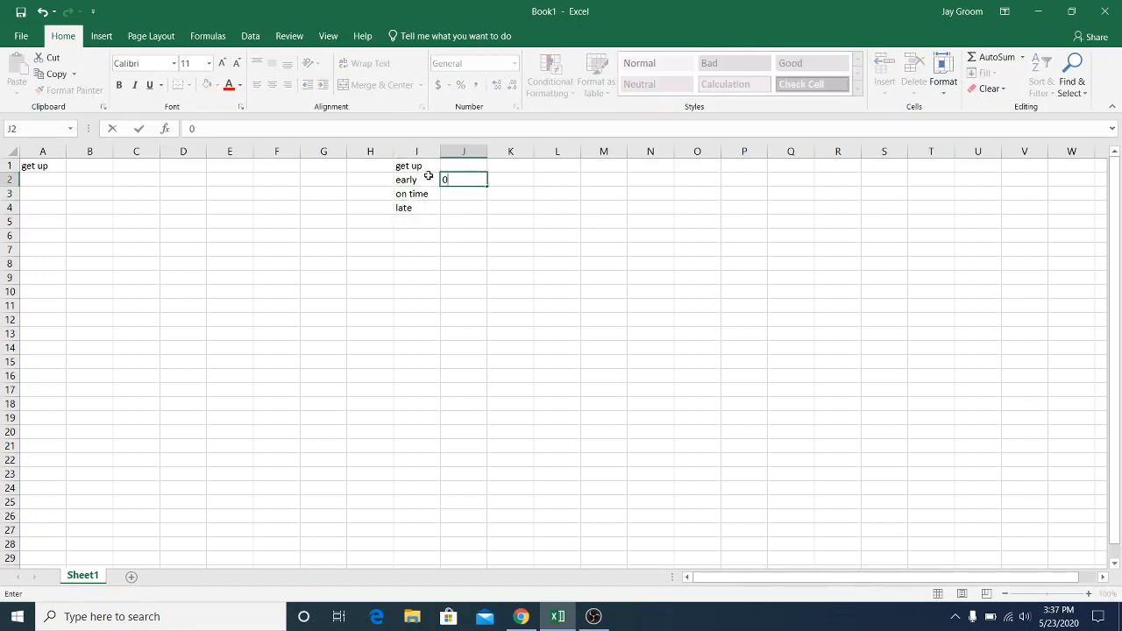
key(Return)
text(1)
key(Return)
text(2)
key(Return)
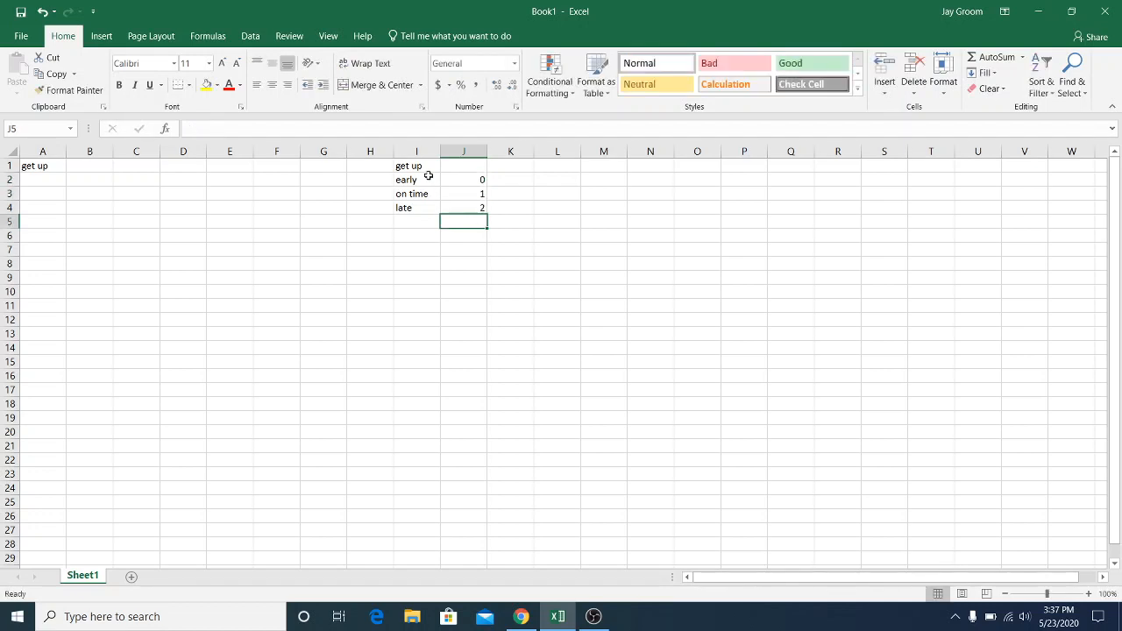
Enter the probabilities 0.2, 0.75 and 0.05 in K2:K4 for early, on time and late
click(515, 177)
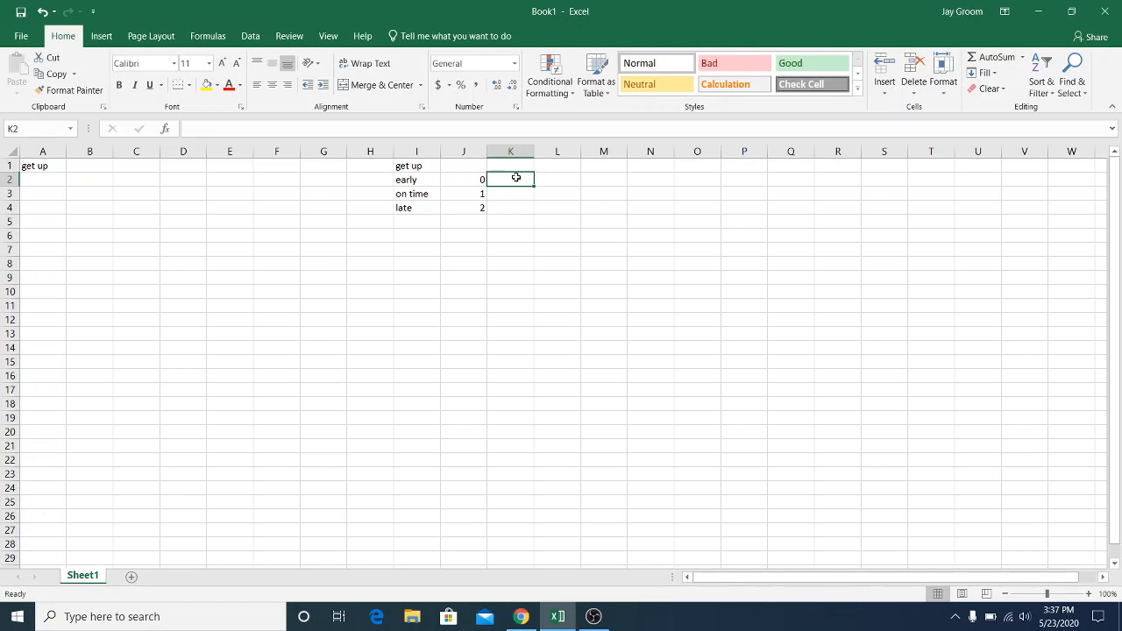
text(0.3)
key(Return)
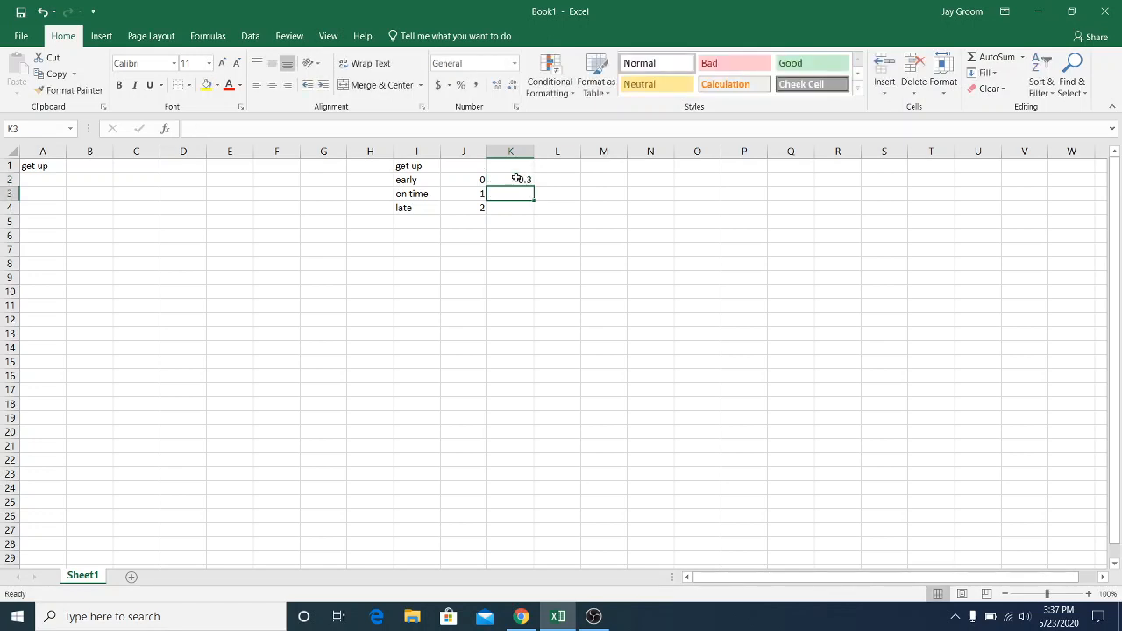
text(.75)
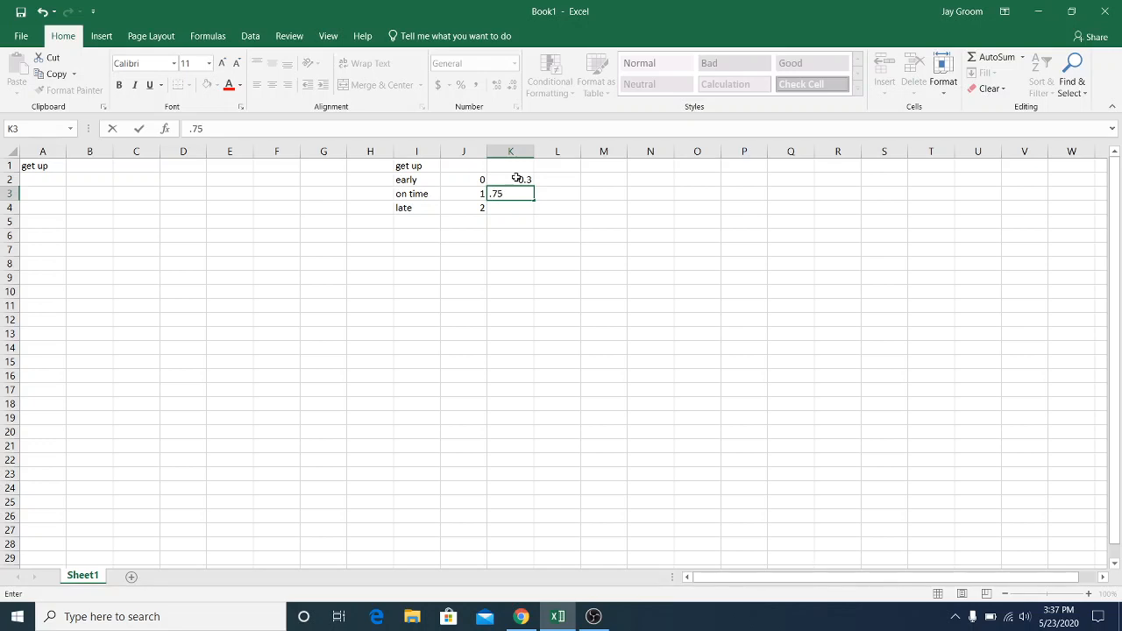
key(Return)
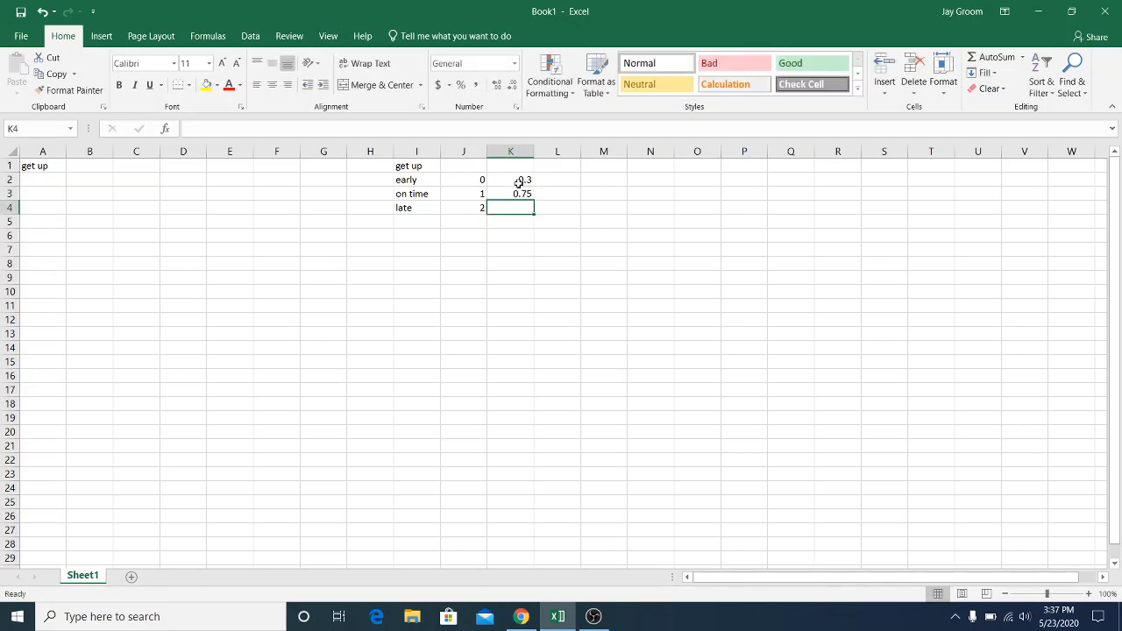
click(515, 182)
text(.2)
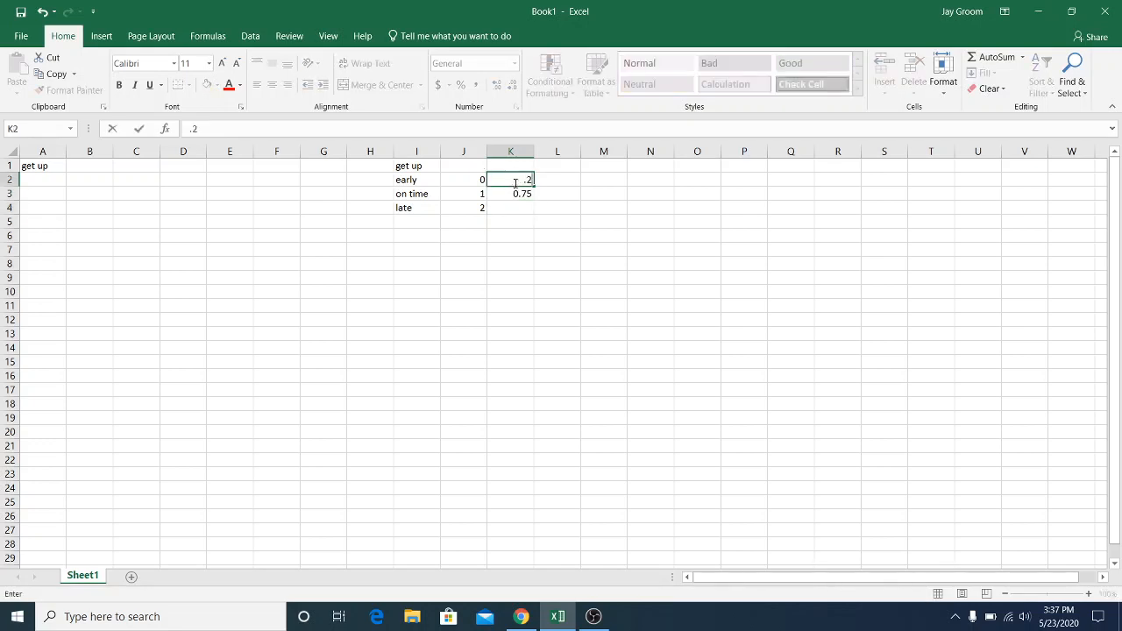
key(Return)
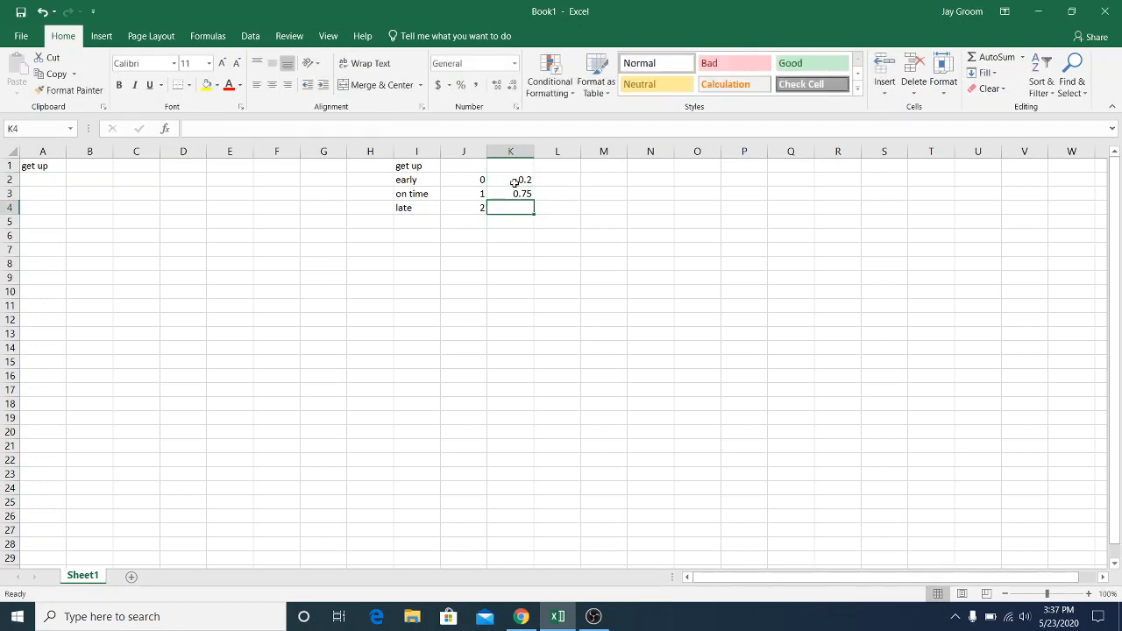
text(.05)
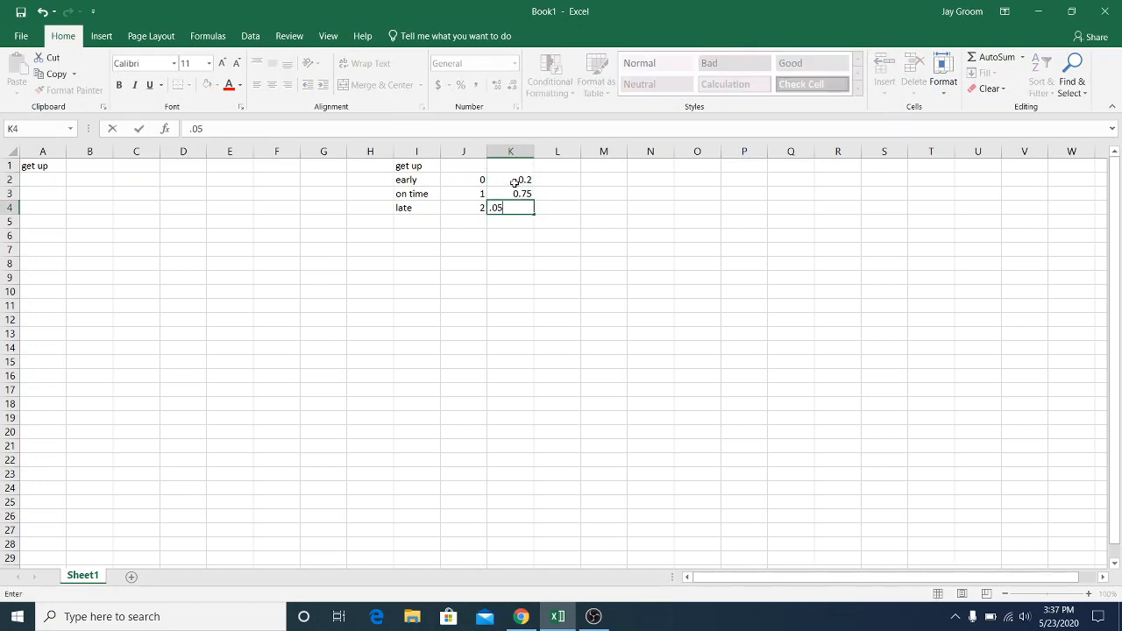
key(Return)
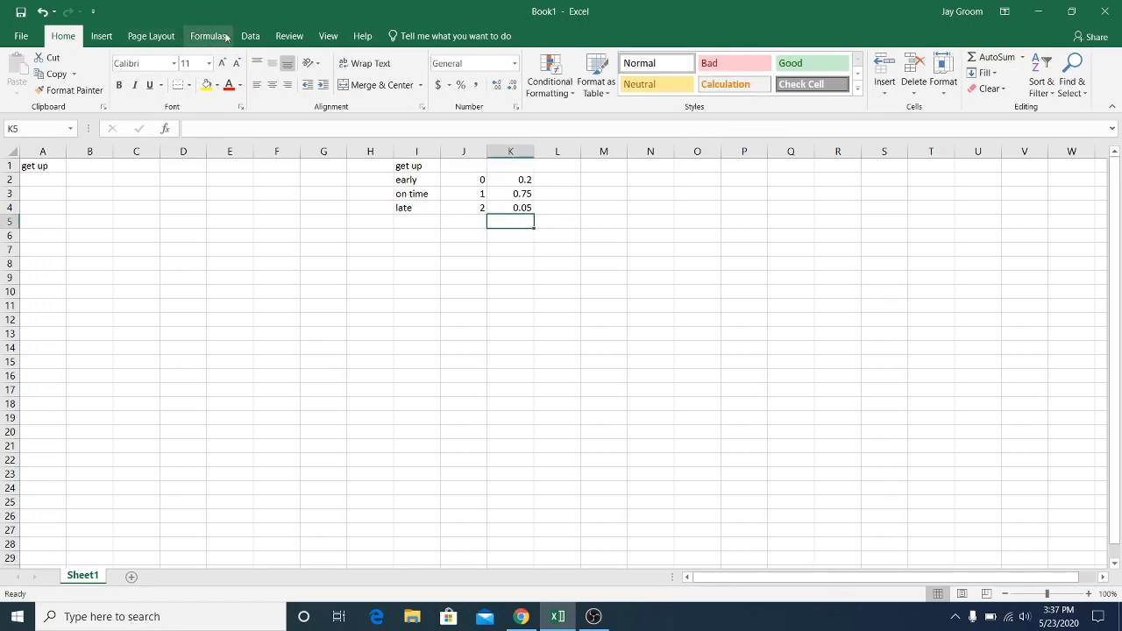
Generate 1000 discrete random numbers for 1 variable from the value and probability range J2:K4, with the output range starting at A2
click(254, 36)
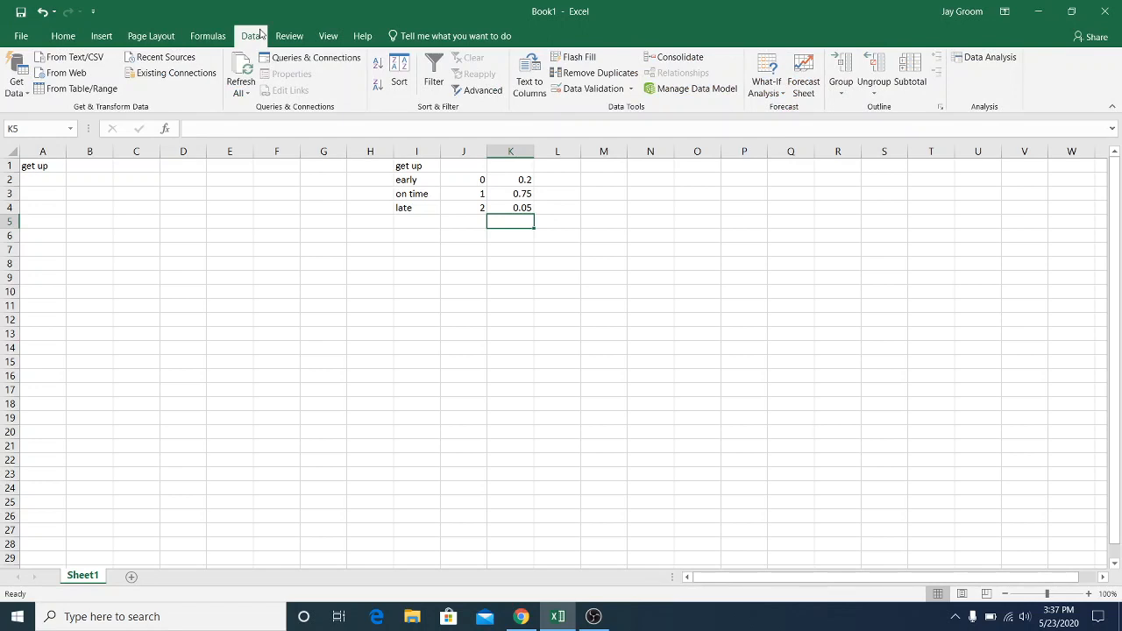
click(990, 57)
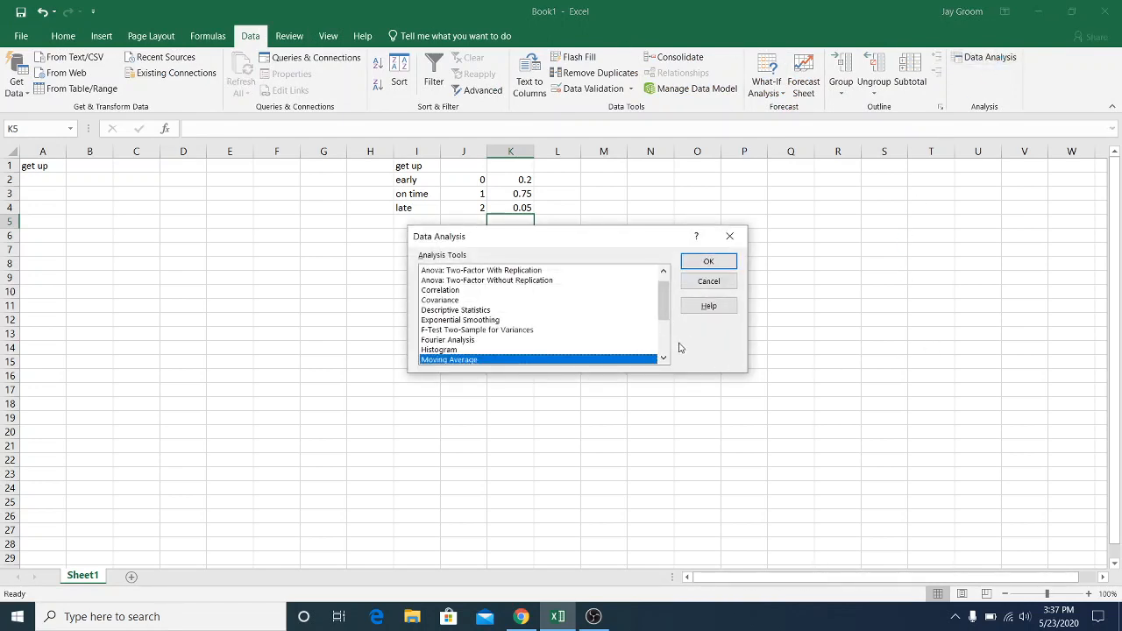
click(659, 339)
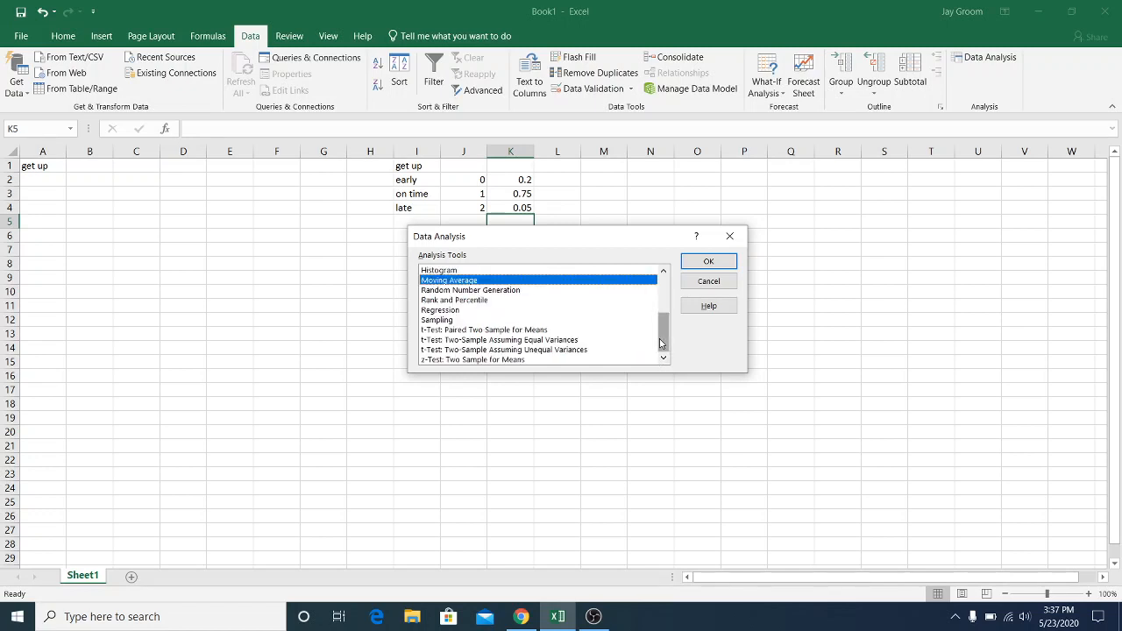
click(478, 290)
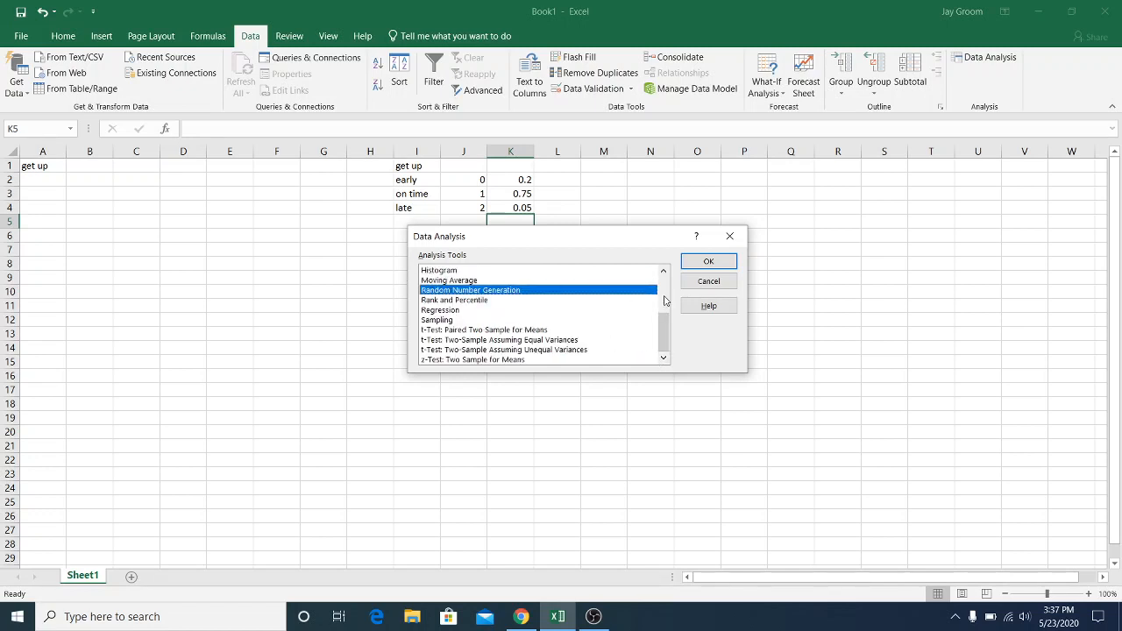
click(708, 261)
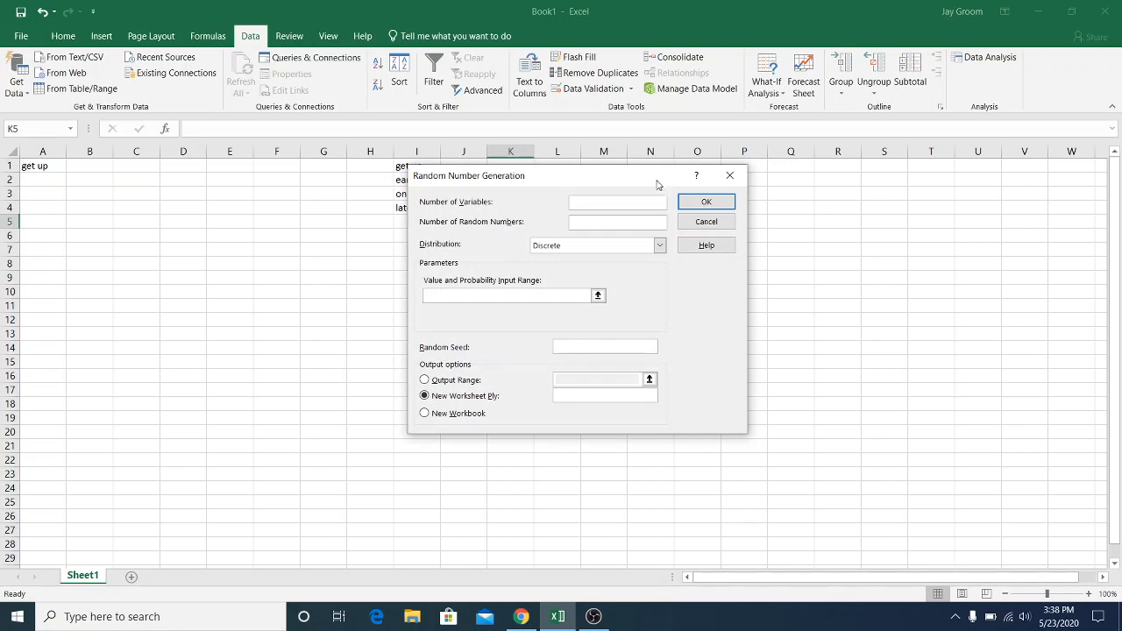
drag(659, 184, 885, 153)
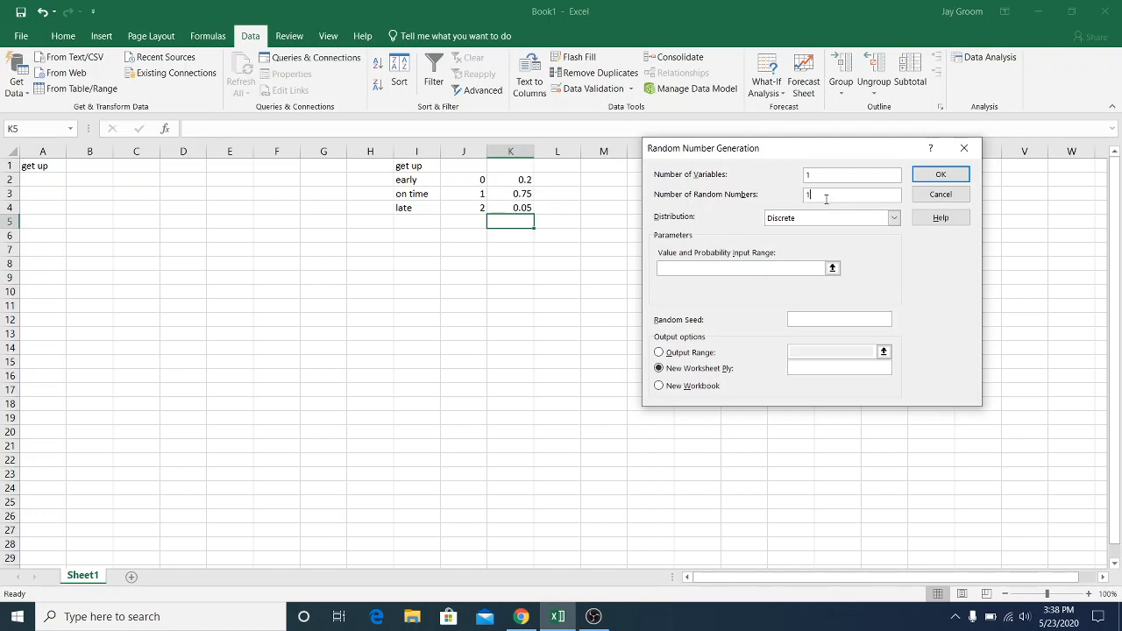
click(748, 269)
drag(467, 180, 499, 207)
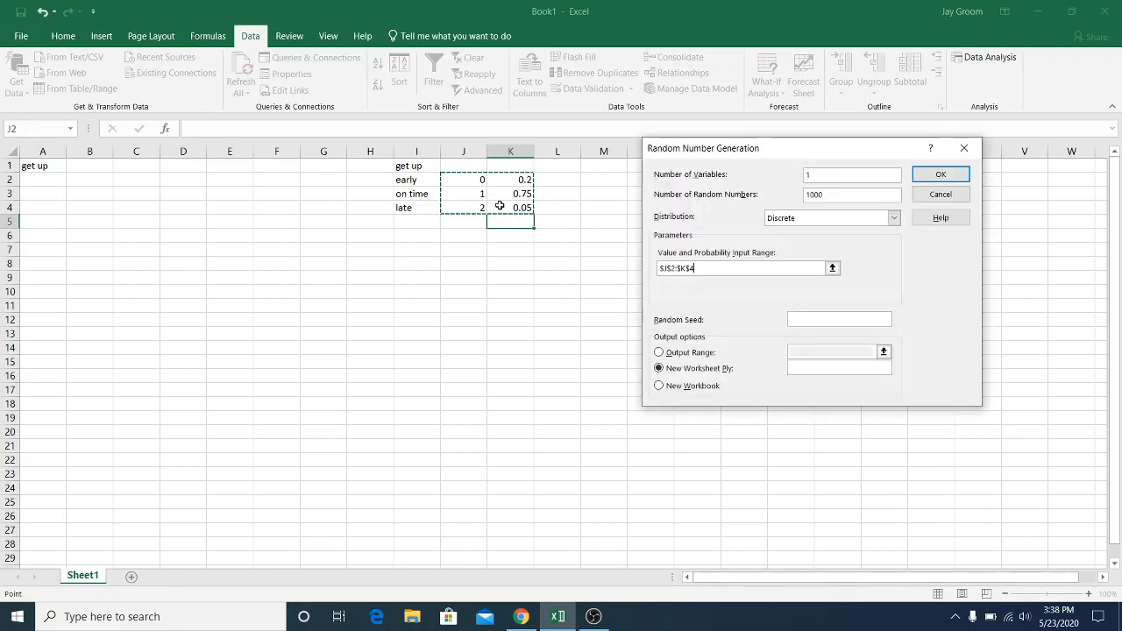
click(692, 352)
click(831, 349)
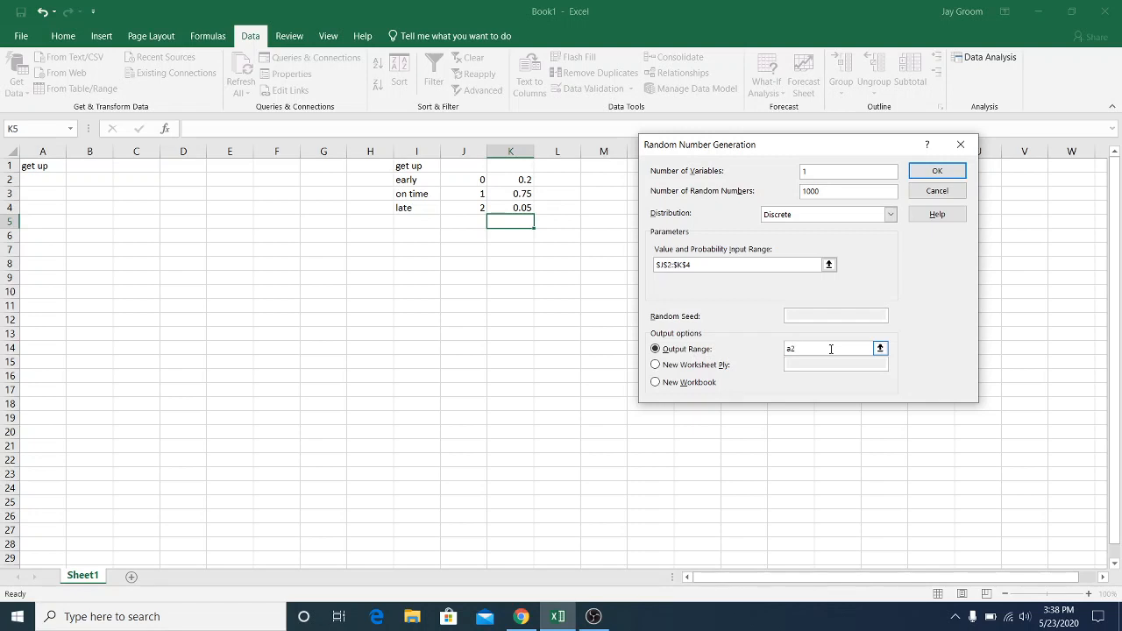
key(Return)
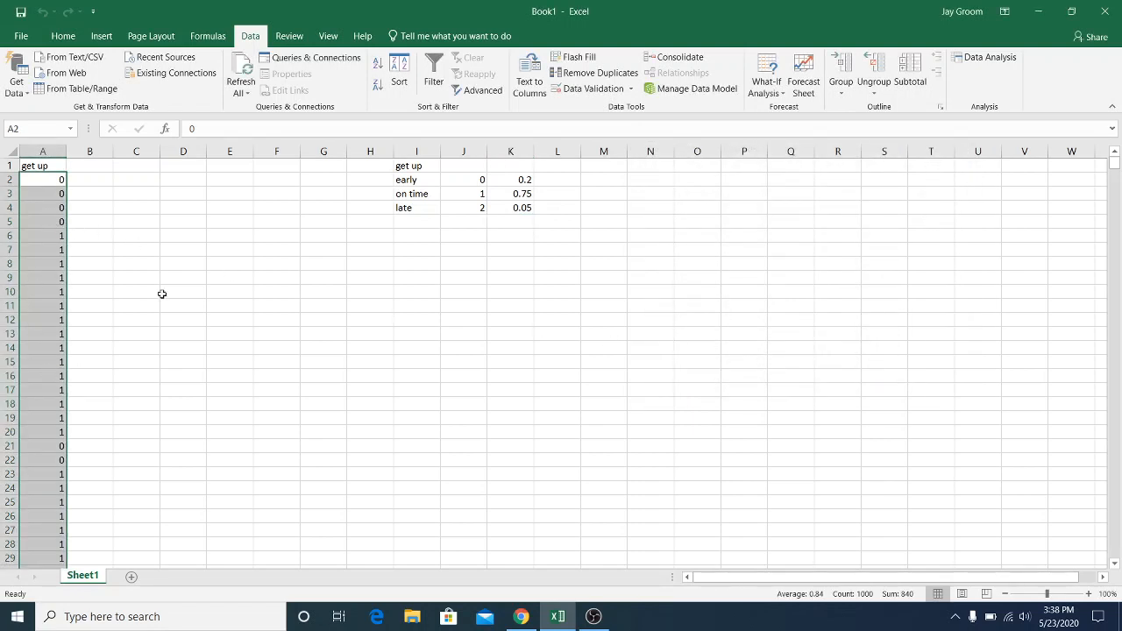
Replace every 0 in the generated numbers of column A with "early"
key(ctrl+f)
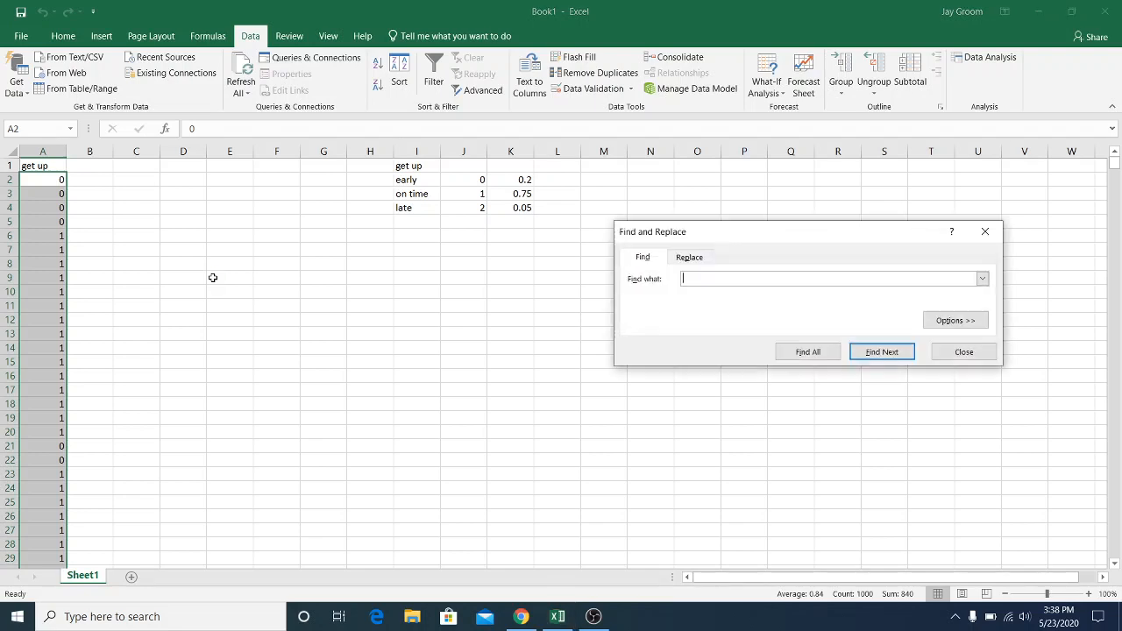
click(699, 258)
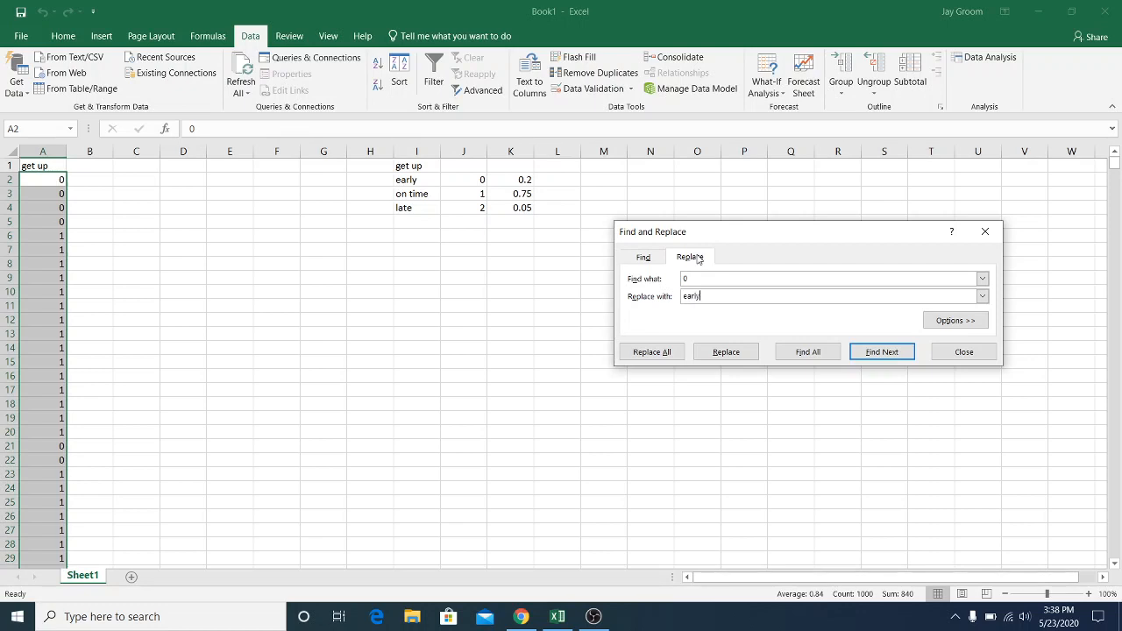
click(654, 359)
click(574, 350)
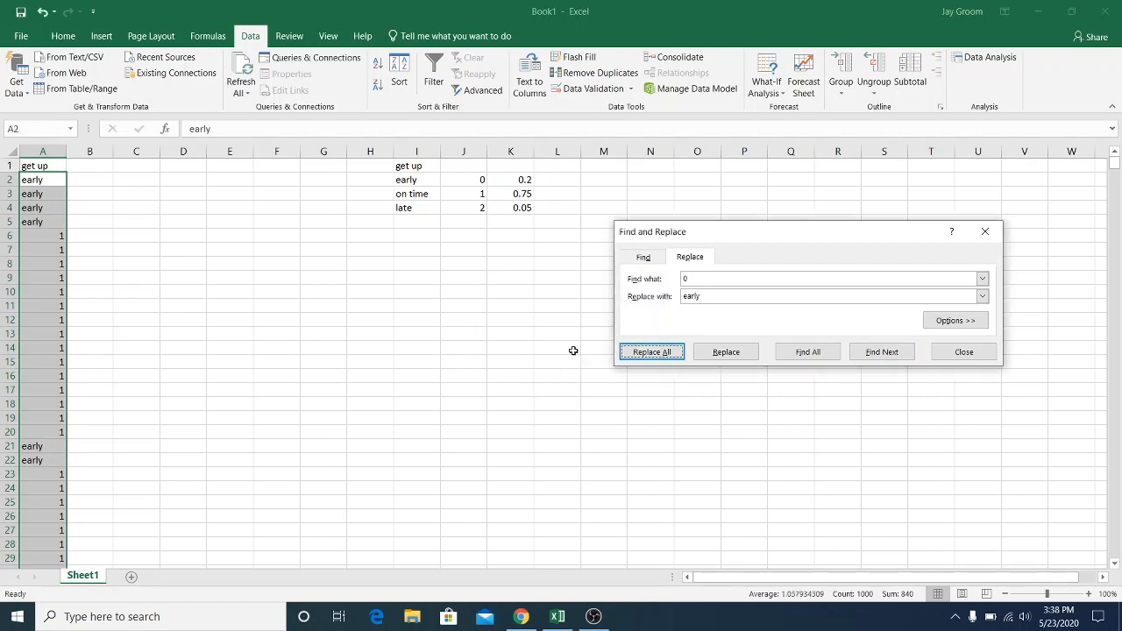
Replace every 1 in the generated numbers of column A with "on time"
drag(704, 280, 668, 285)
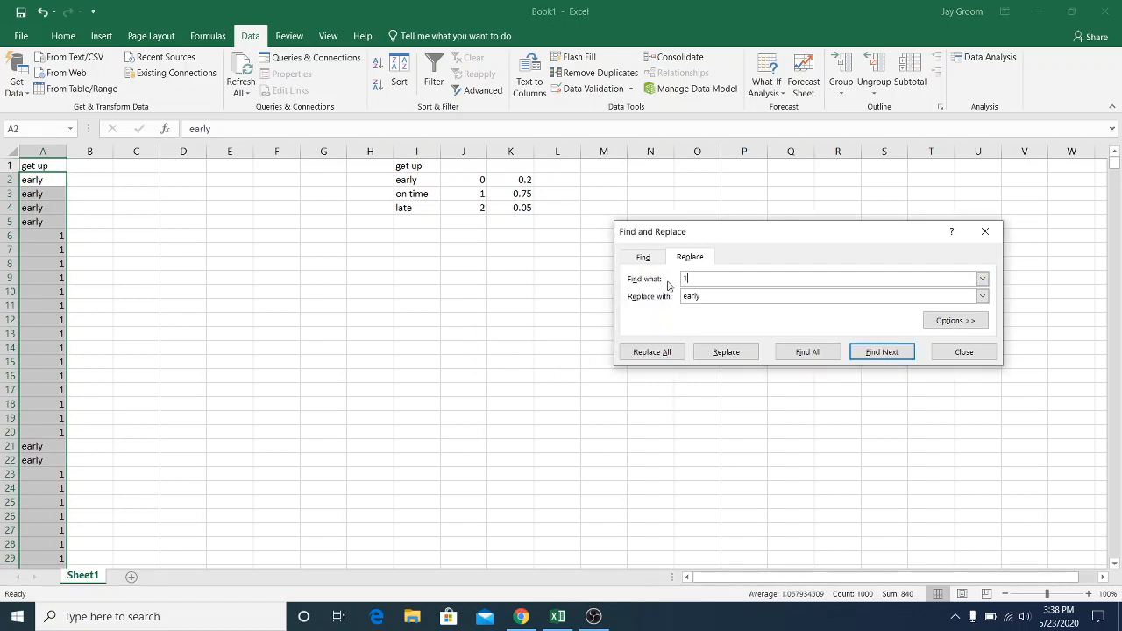
text(1)
key(Tab)
text(on tim)
click(656, 352)
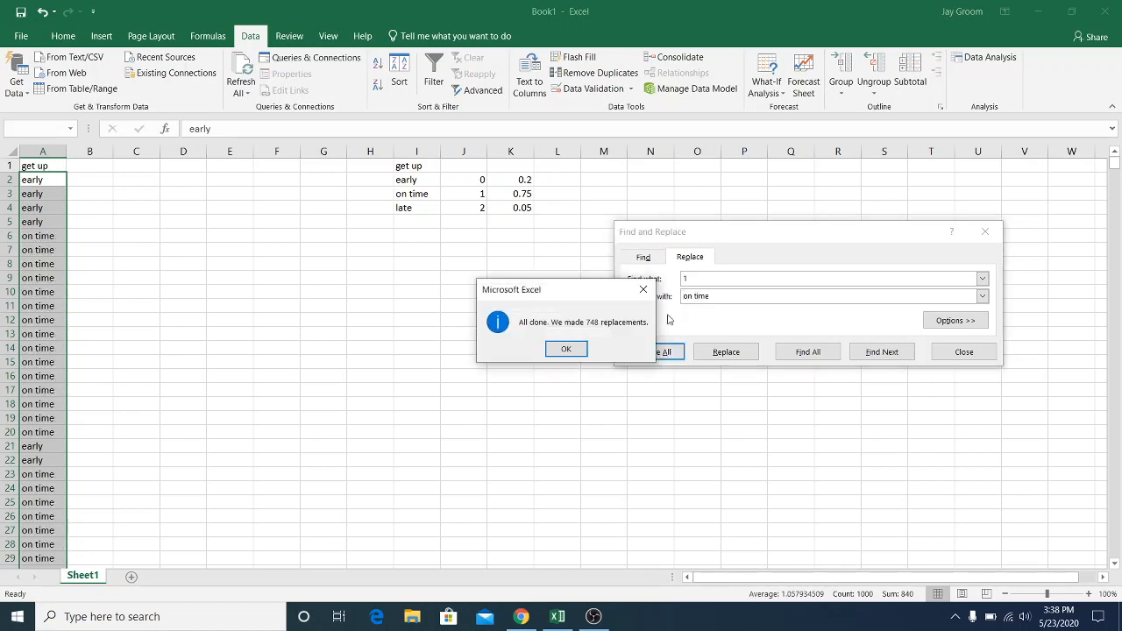
click(566, 350)
Replace every 2 in the generated numbers of column A with "late"
click(687, 279)
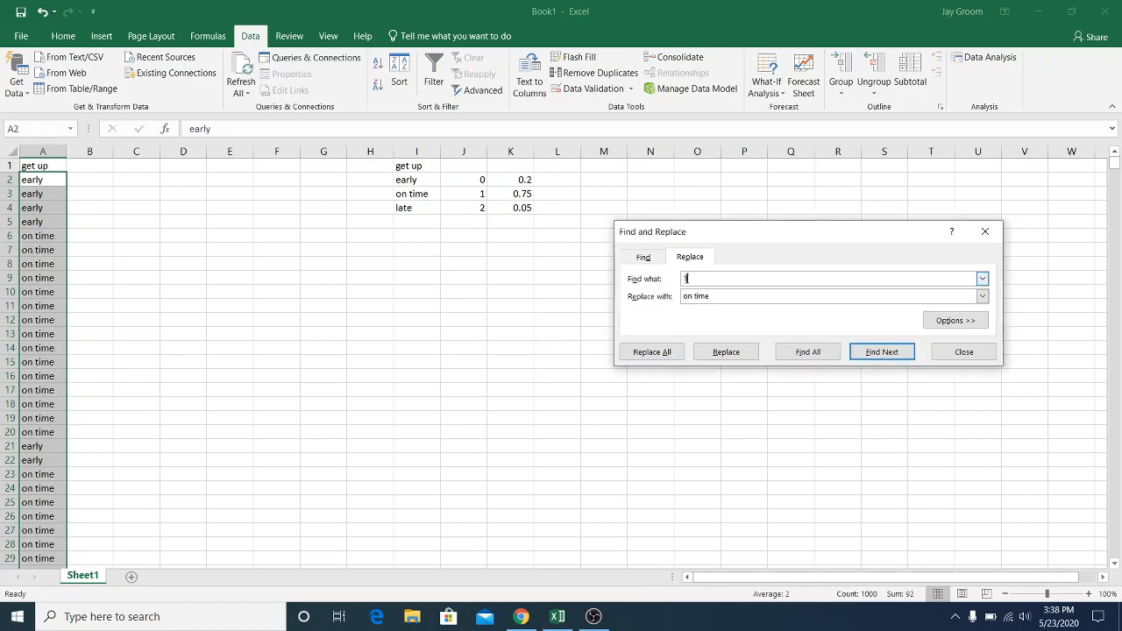
text(2)
key(Tab)
click(710, 279)
key(BackSpace)
key(BackSpace)
key(BackSpace)
key(Tab)
text(lat)
click(652, 361)
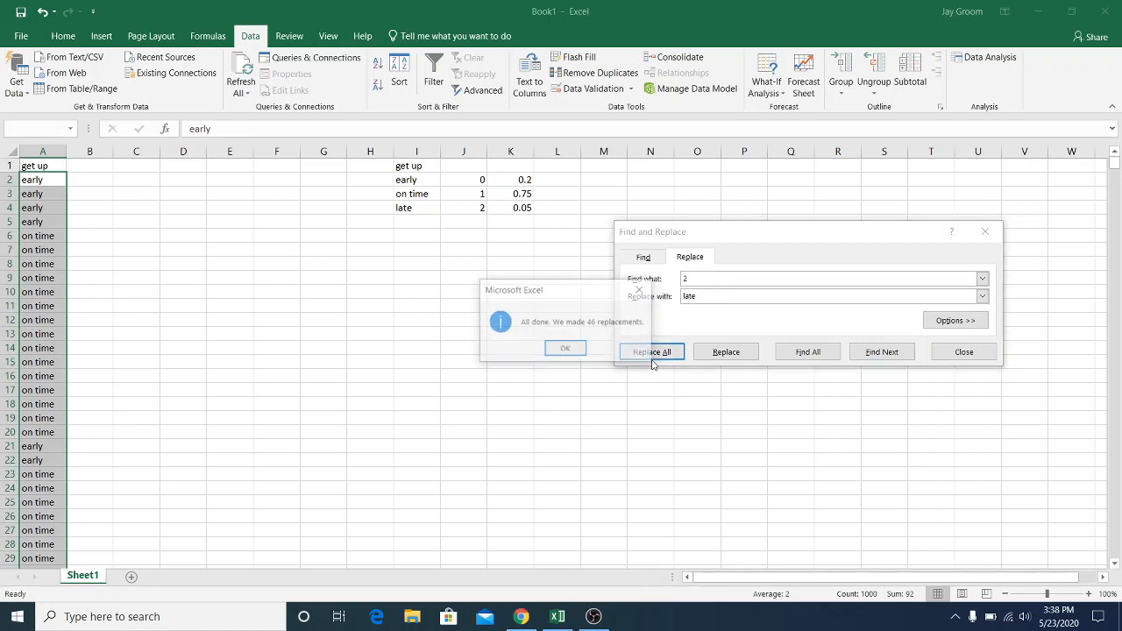
click(566, 350)
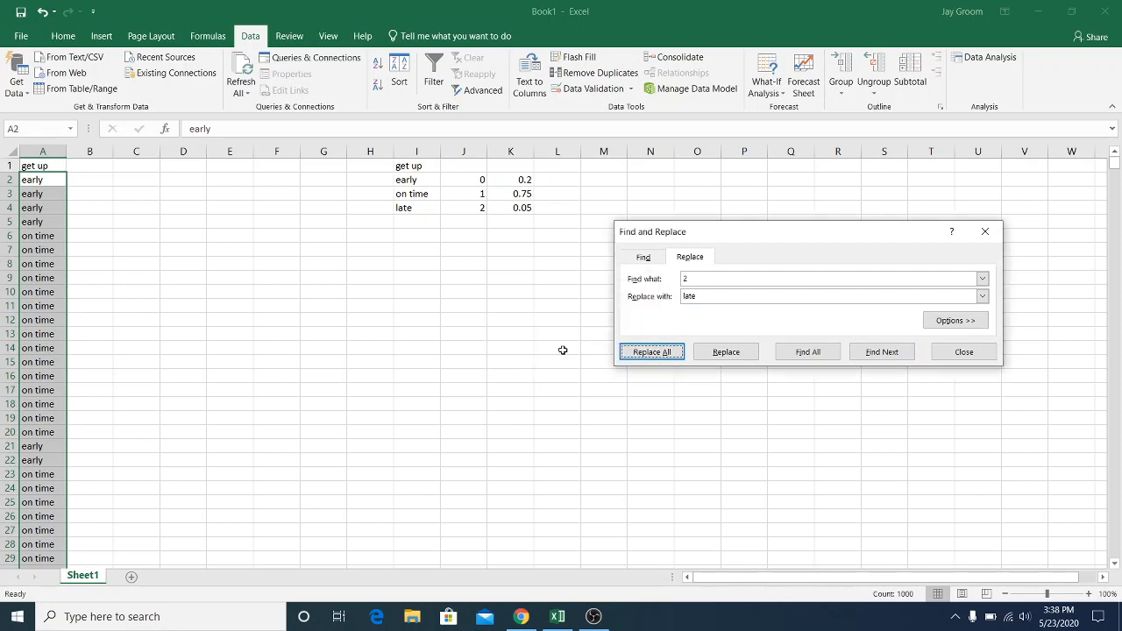
Sort column A by the "get up" header from A to Z, treating the first row as headers
click(983, 233)
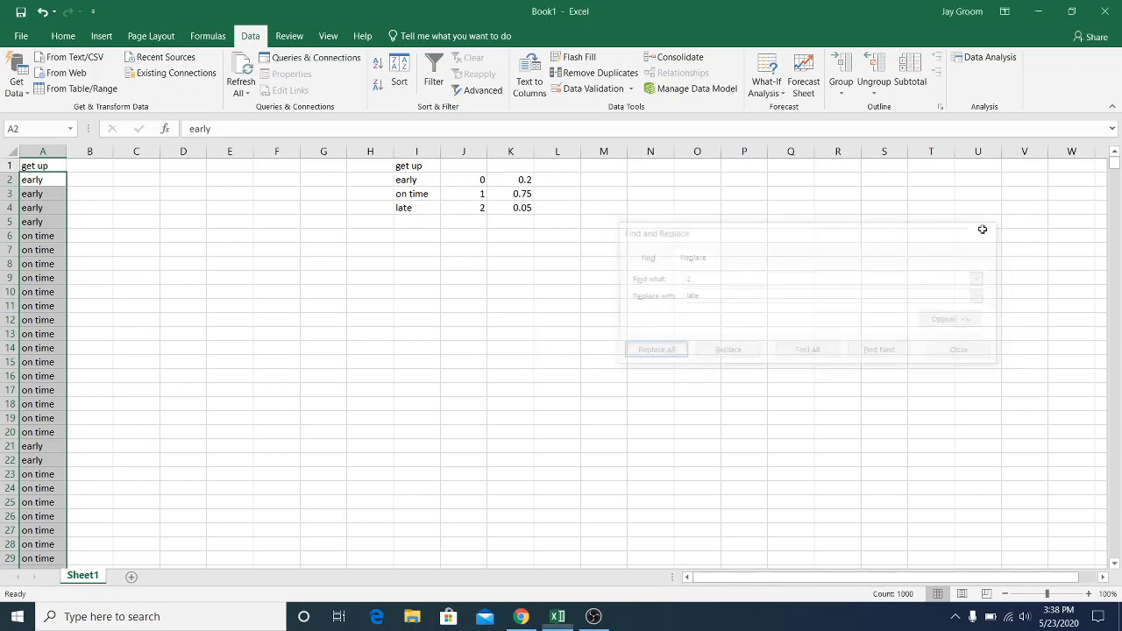
click(56, 149)
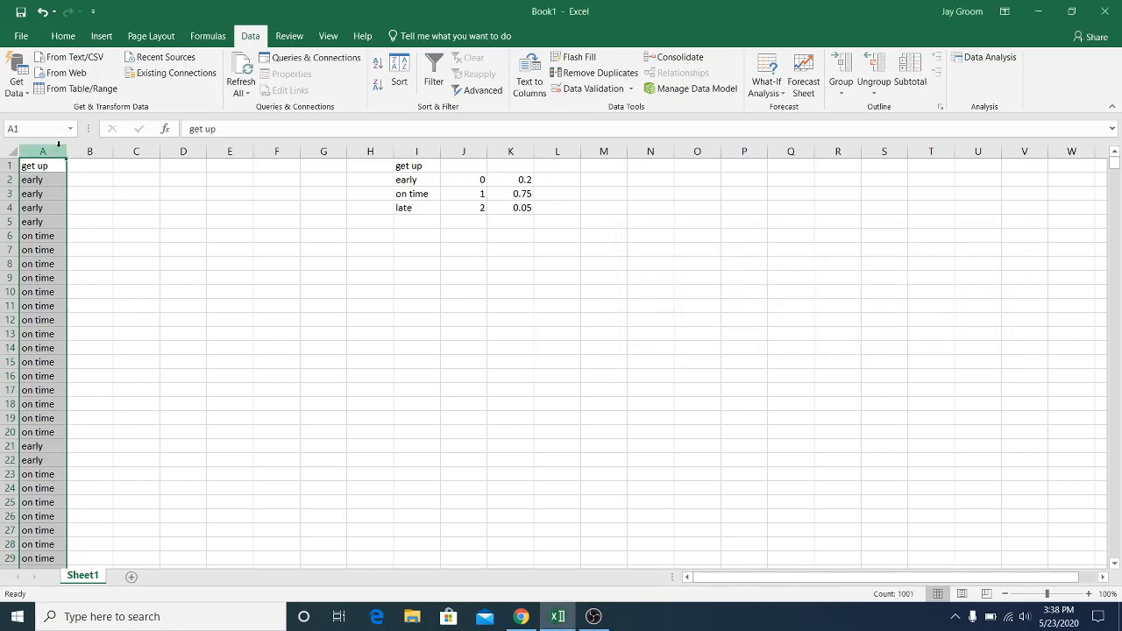
click(63, 36)
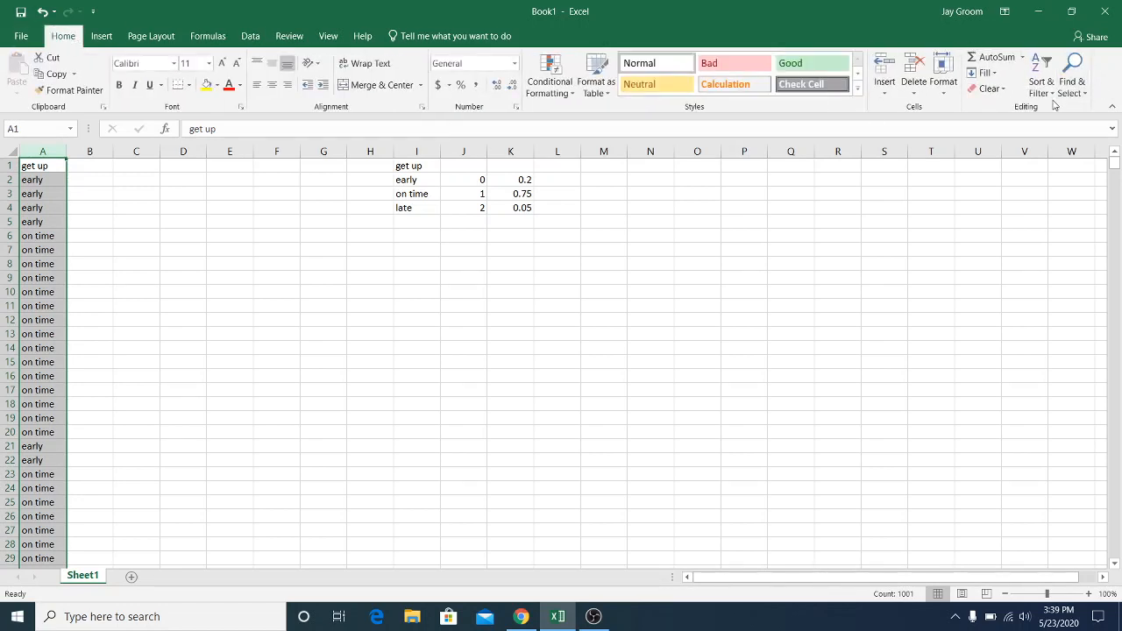
click(1052, 96)
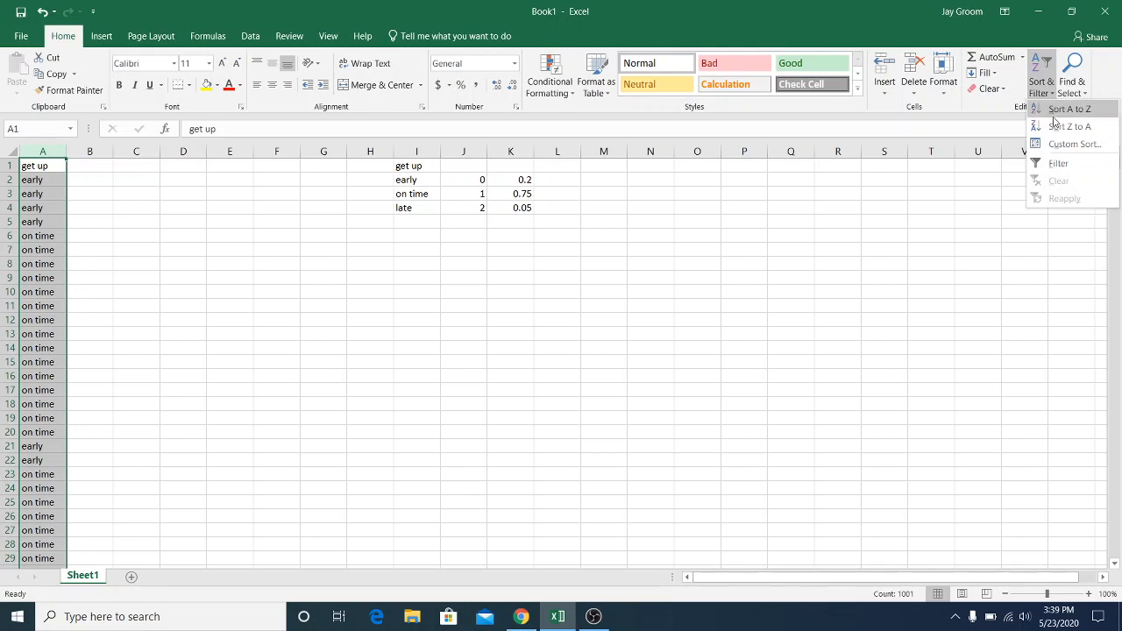
click(1073, 144)
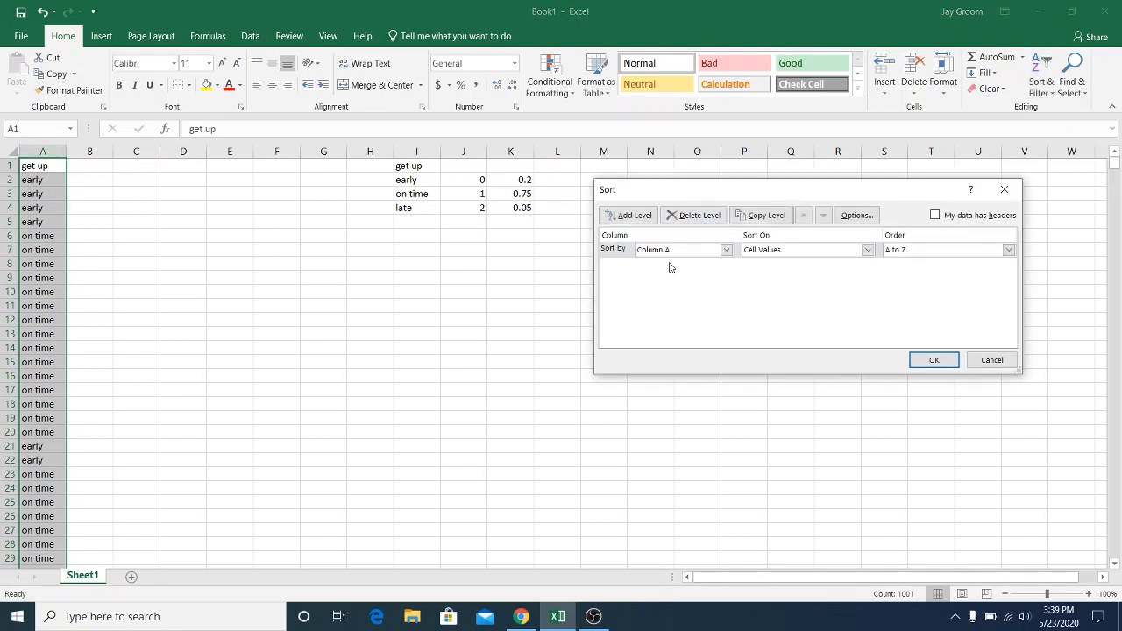
click(935, 215)
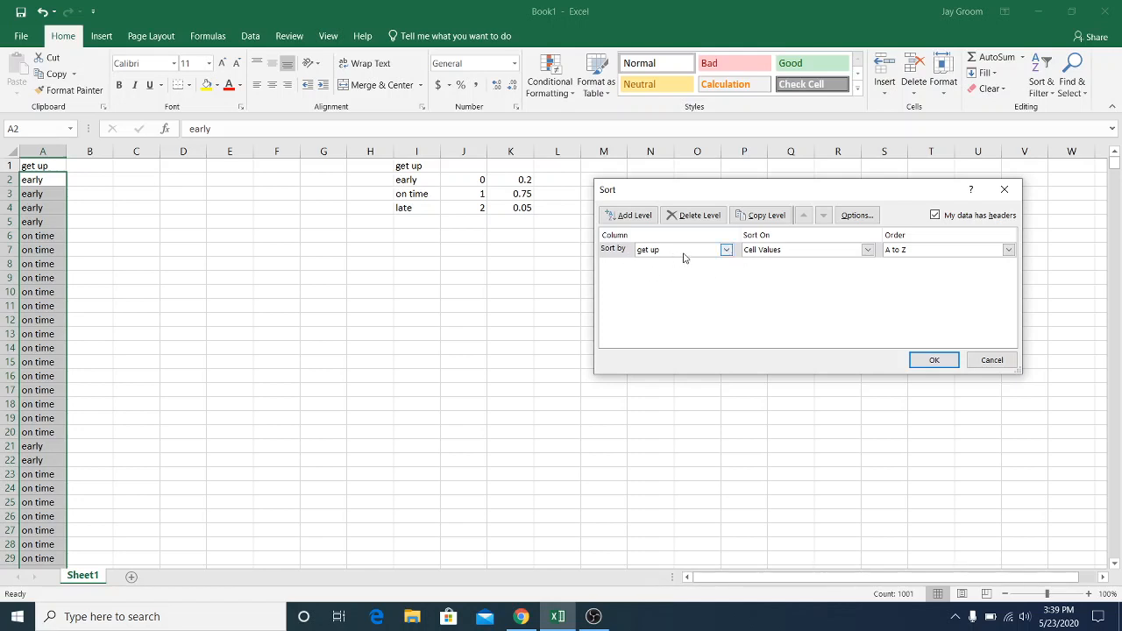
click(933, 361)
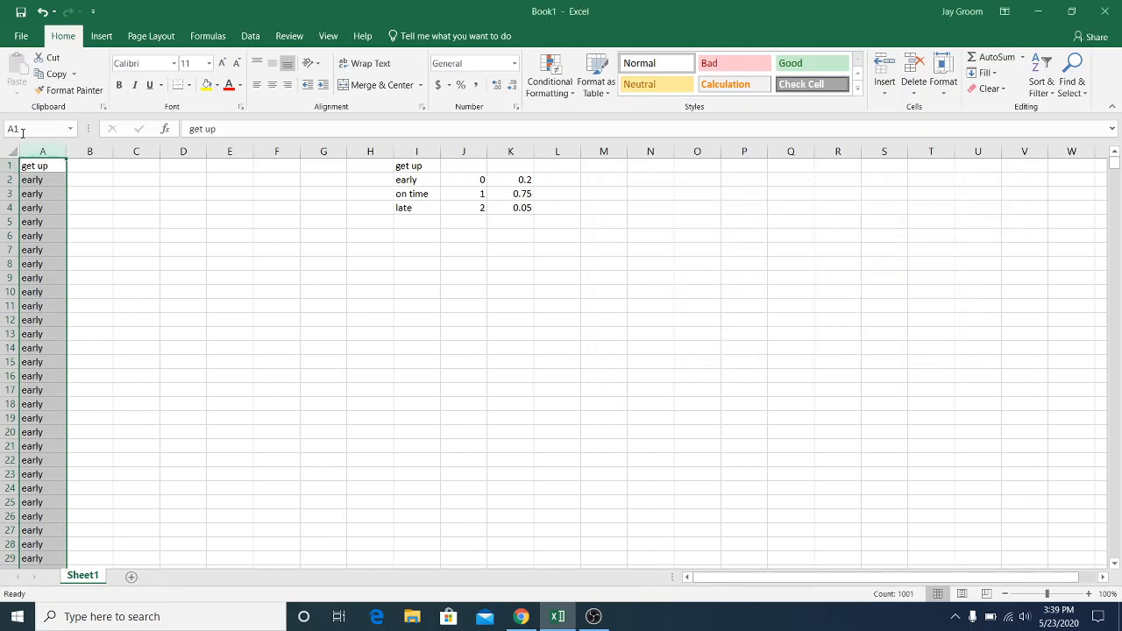
Select all "early" entries in column A to count them, and record 206 in L2 beside the early probability
drag(55, 172, 3, 248)
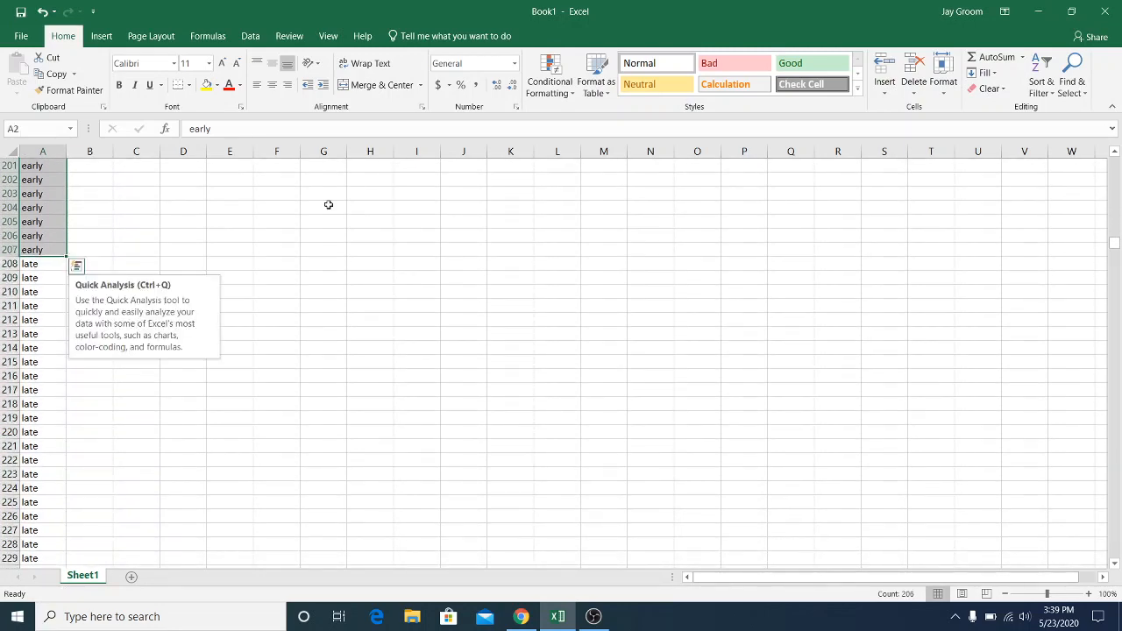
drag(1116, 246, 1117, 162)
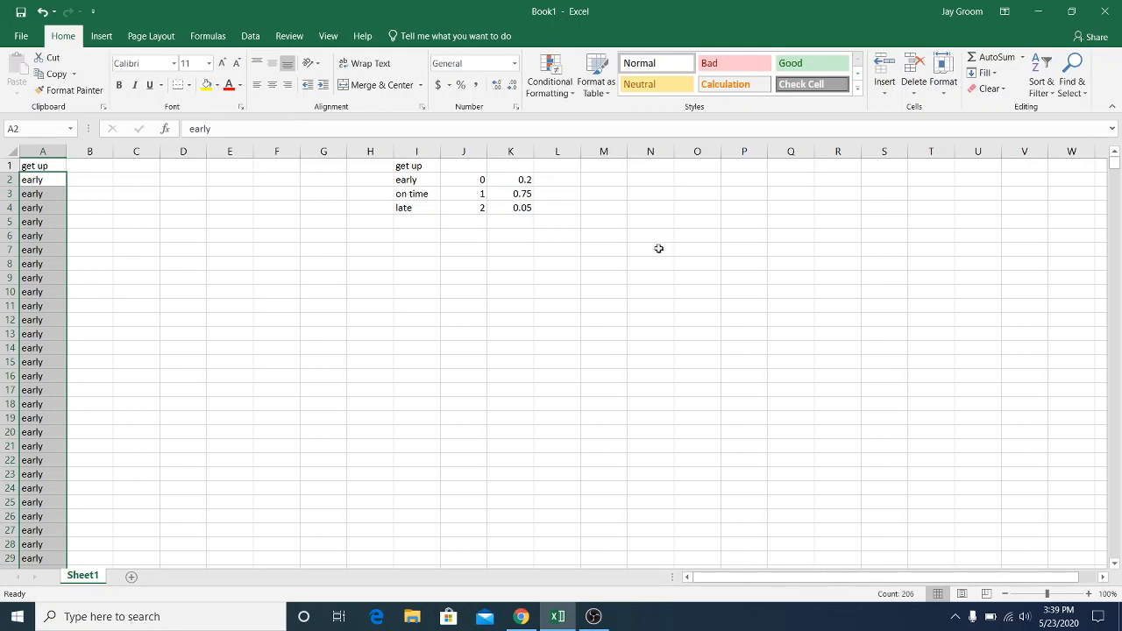
click(565, 182)
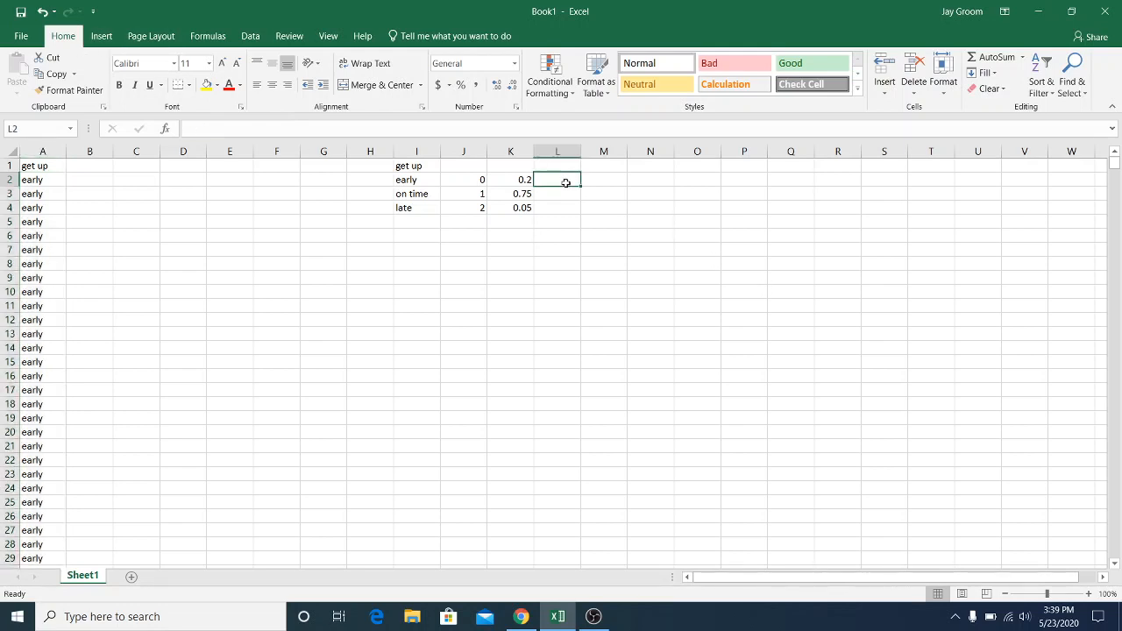
text(306)
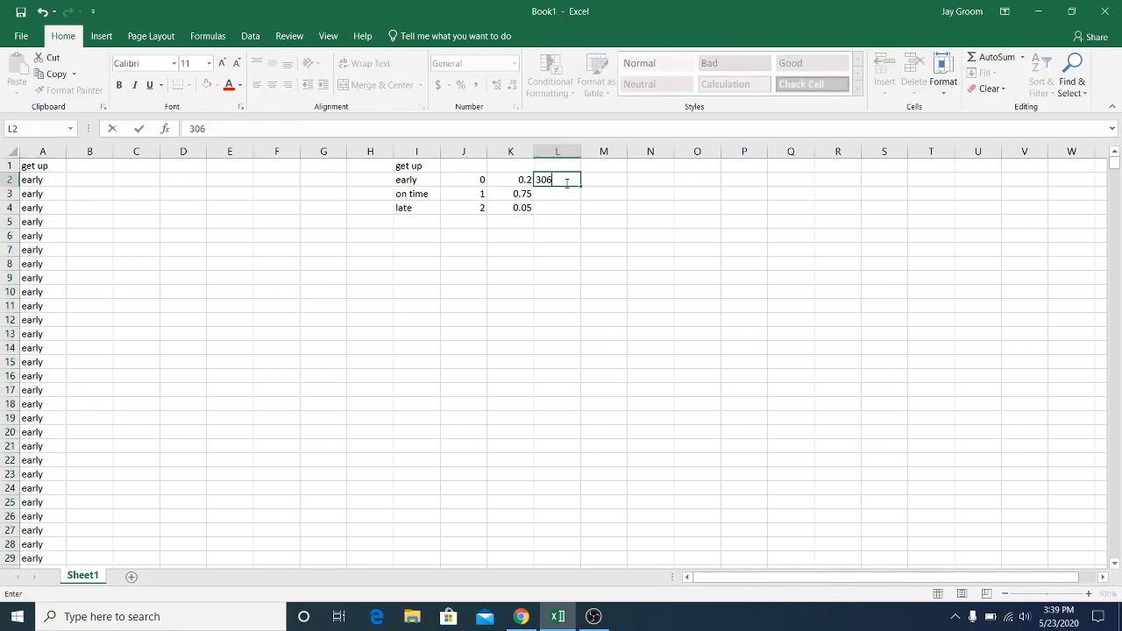
key(BackSpace)
key(BackSpace)
key(BackSpace)
text(206)
click(585, 204)
click(564, 193)
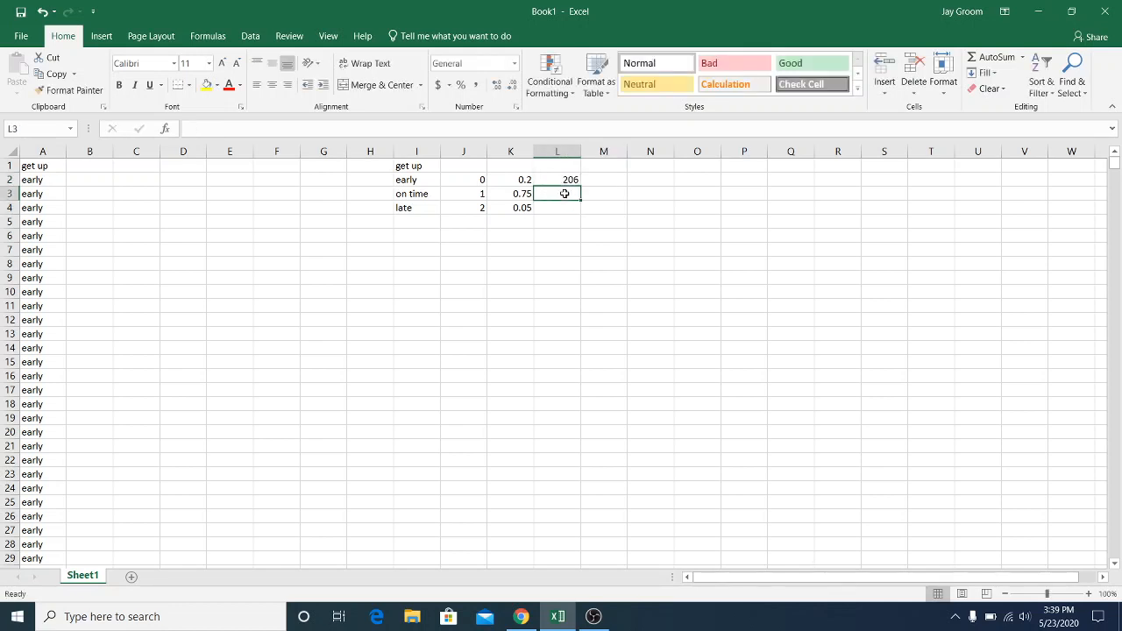
Enter the heading "leave/early" in I7 with the labels early, on time and late in I8:I10
click(409, 247)
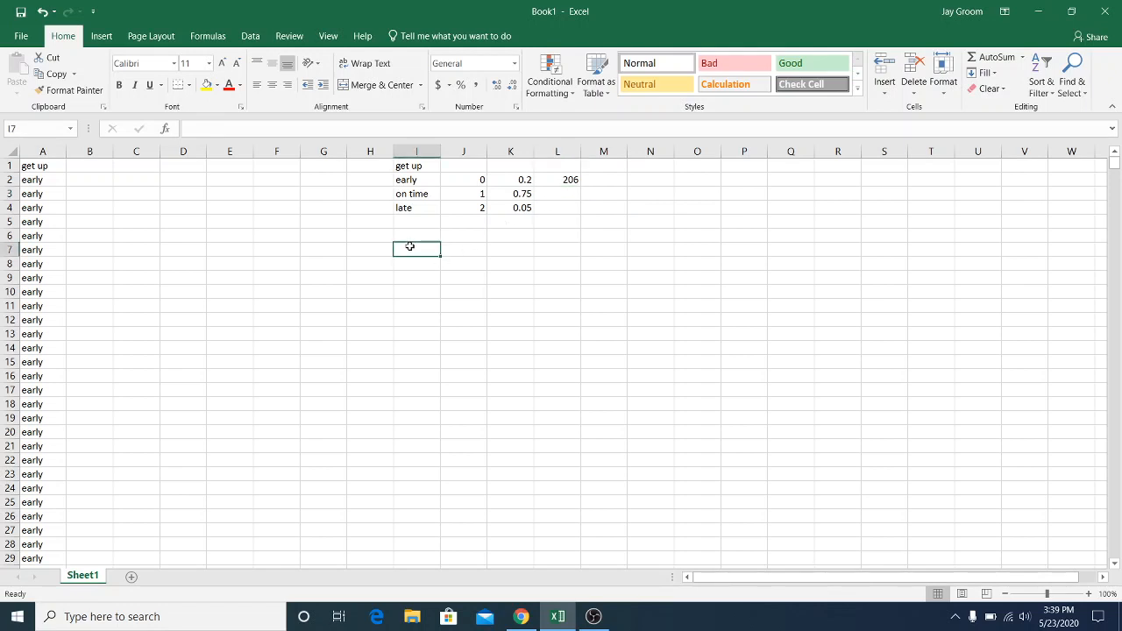
text(leave)
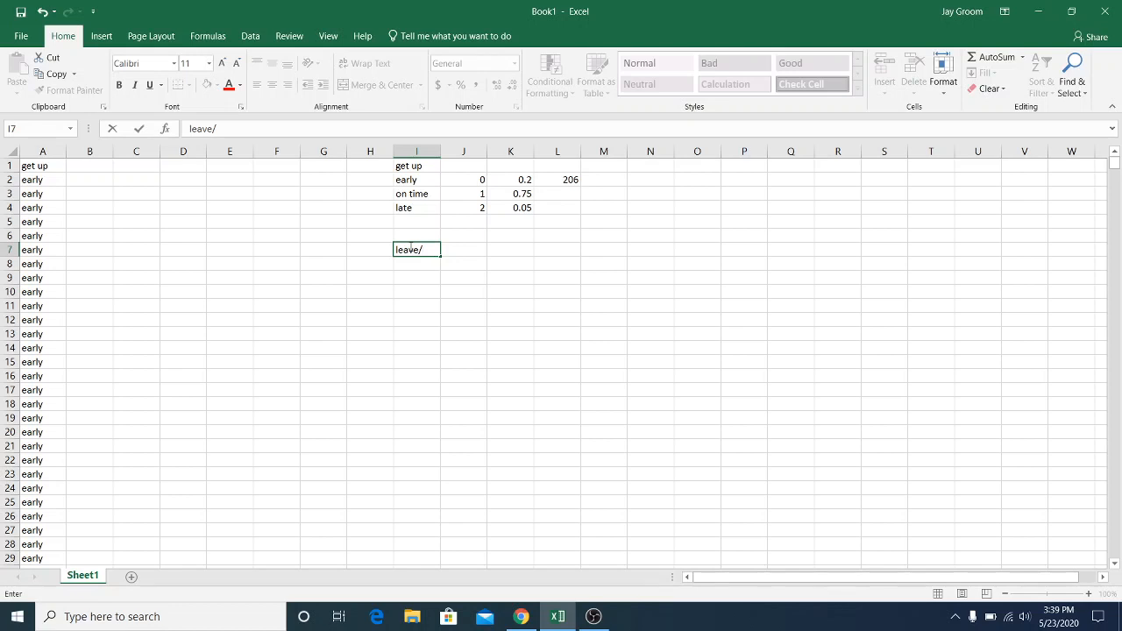
text(/early)
key(Return)
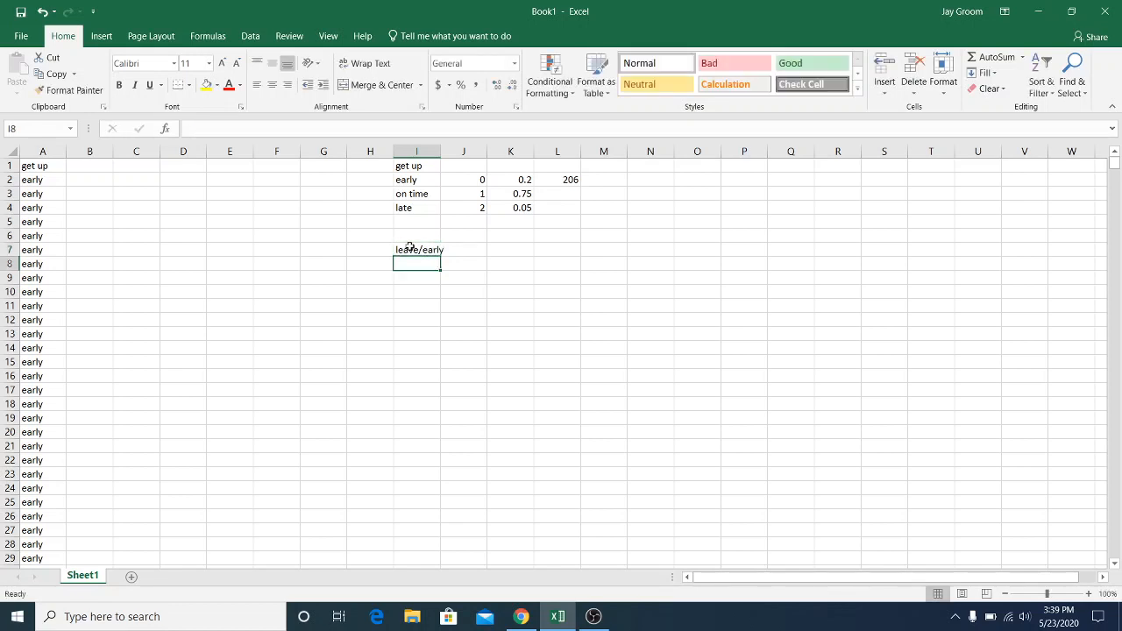
text(earl)
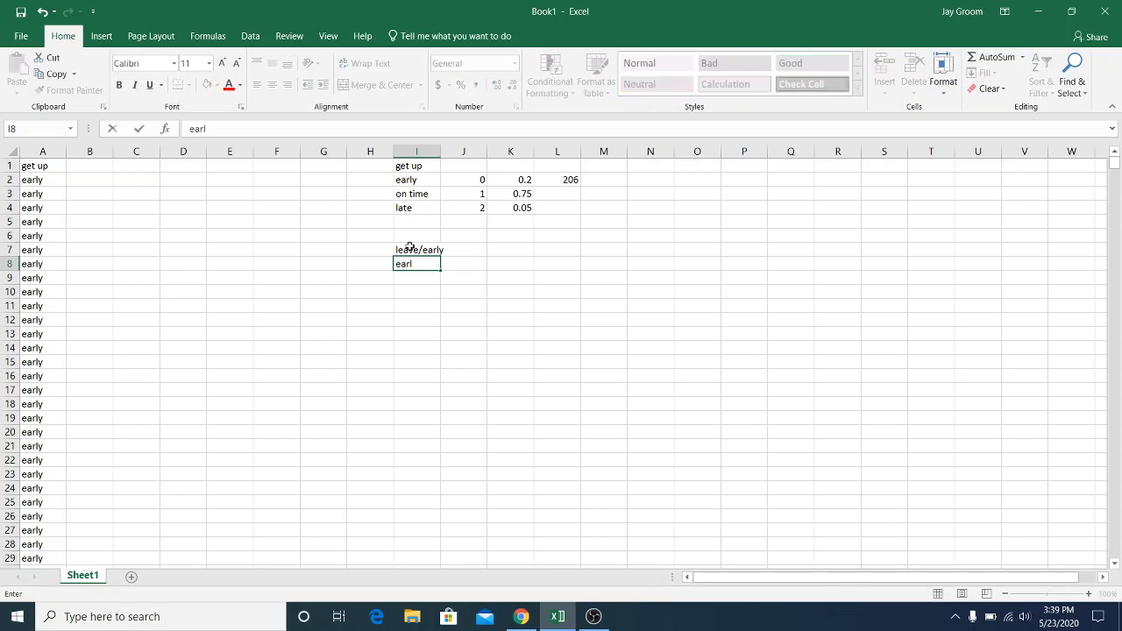
text(y)
key(Return)
text(on time)
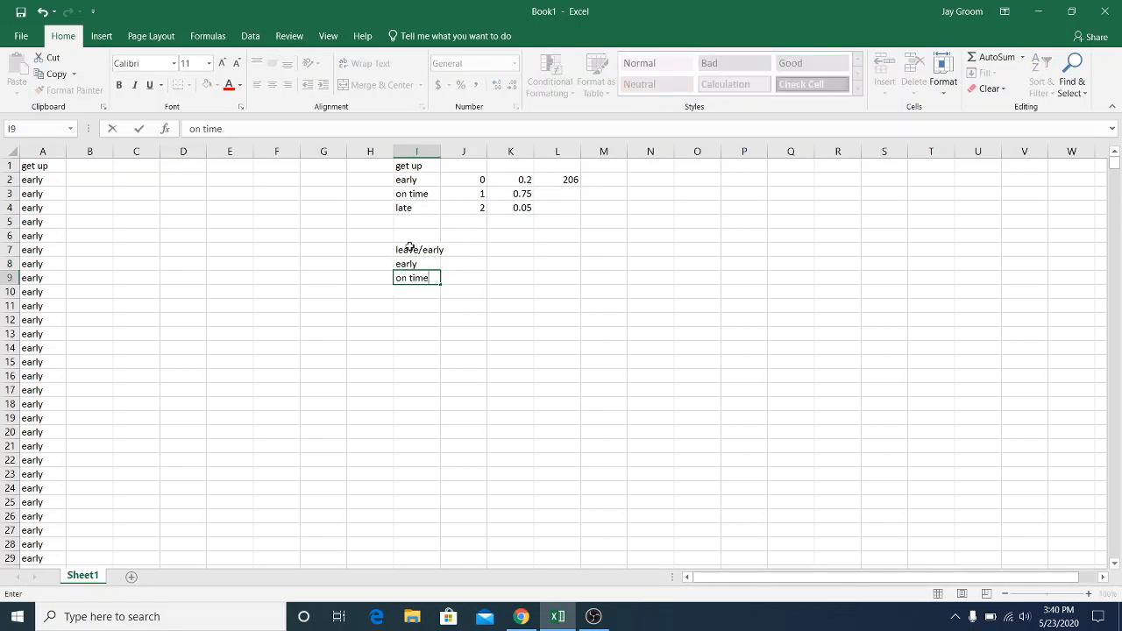
key(Return)
text(late)
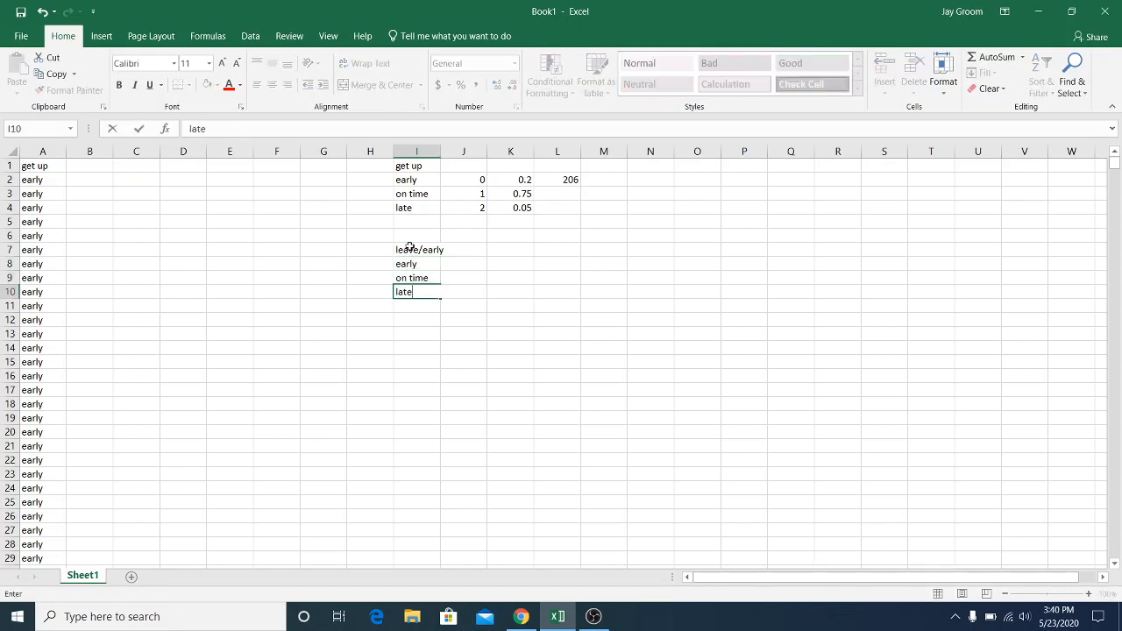
key(Return)
Copy the leave/early label block I7:I11 and paste it at I12 and I17
drag(410, 248, 411, 299)
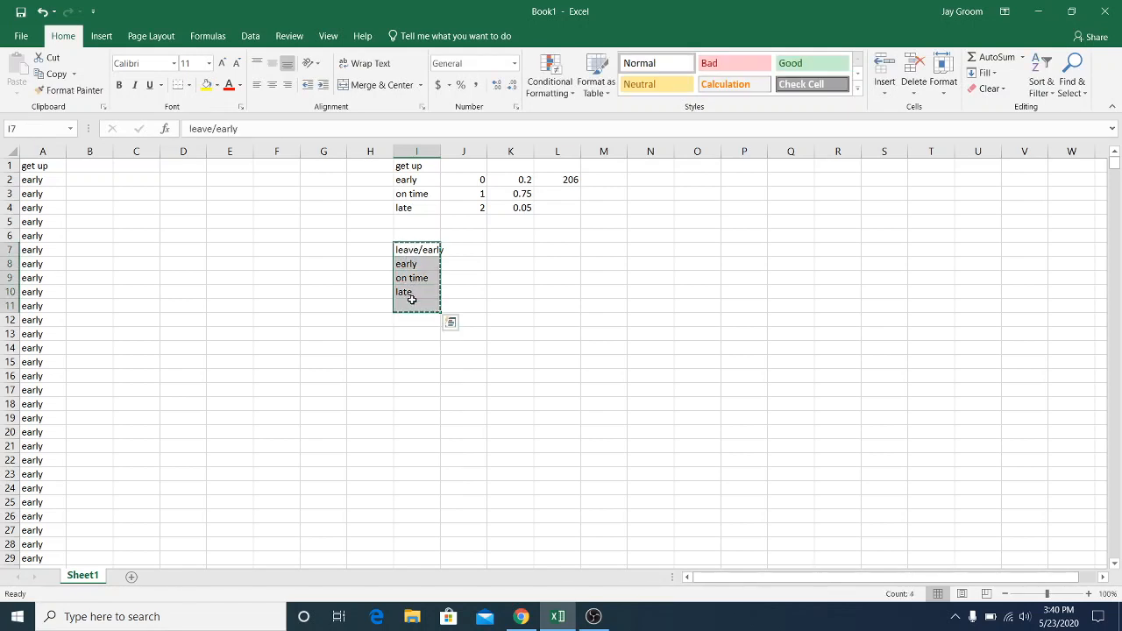
key(ctrl+c)
click(419, 323)
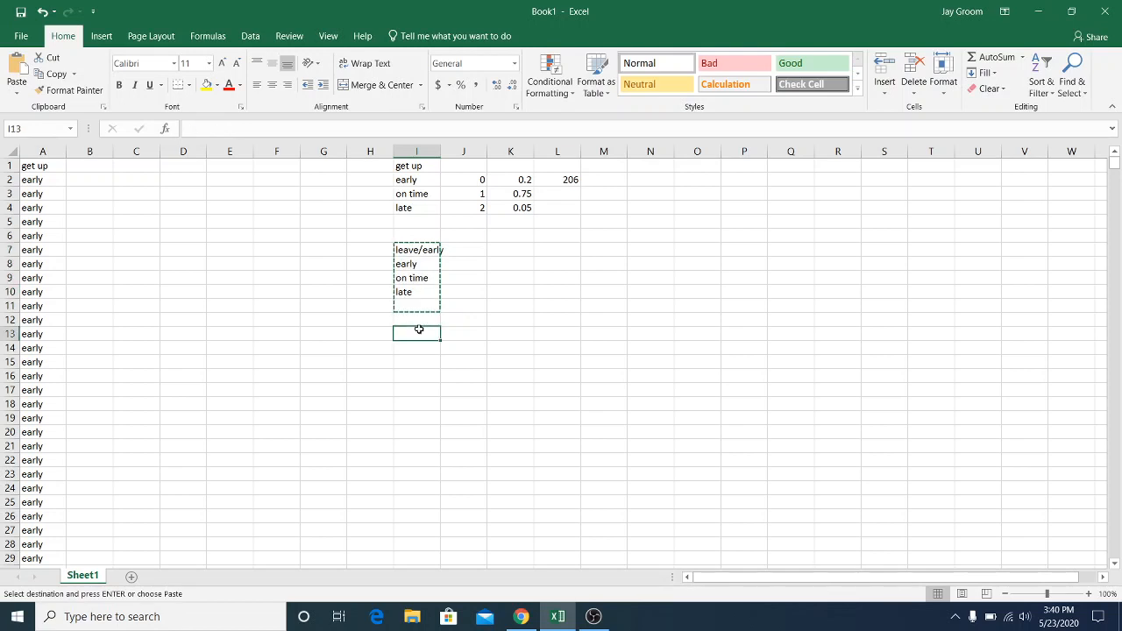
key(ctrl+v)
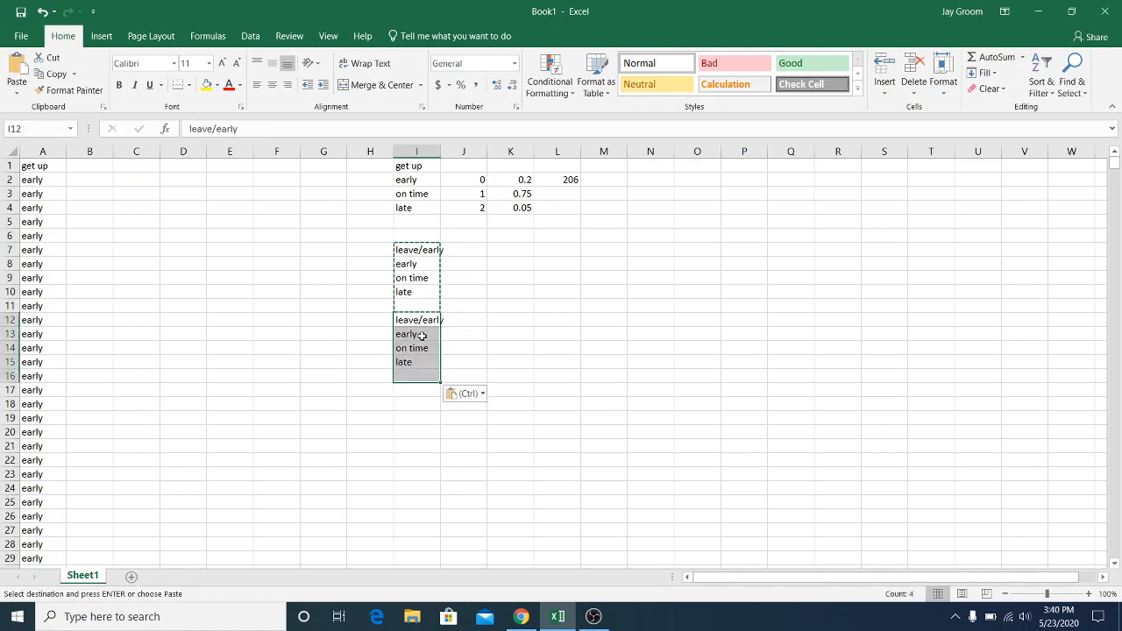
click(416, 387)
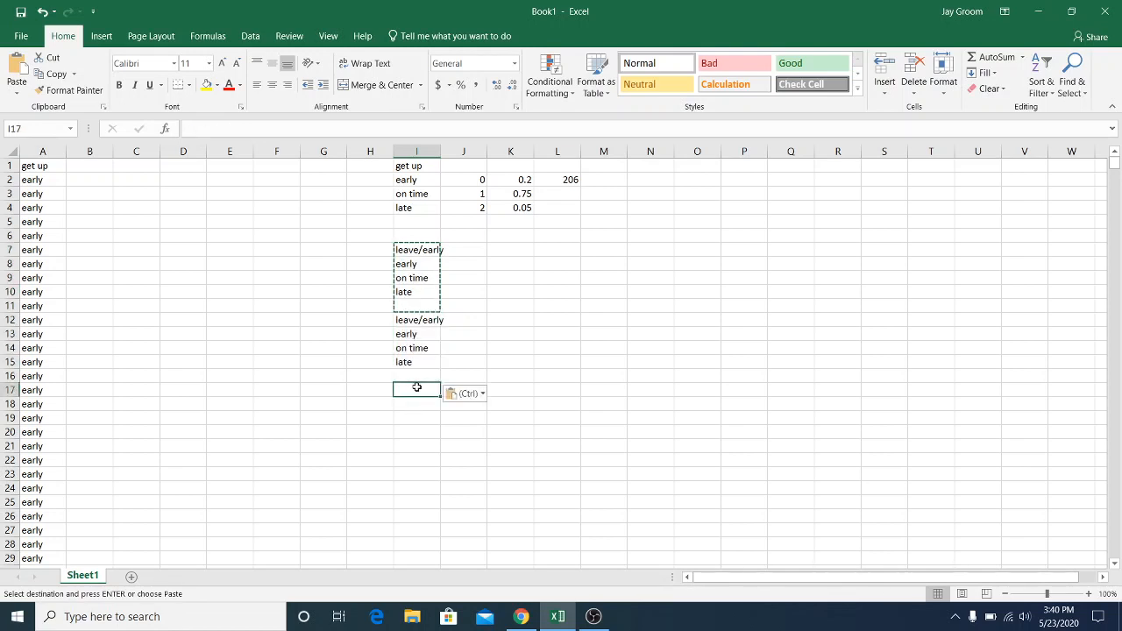
key(ctrl+v)
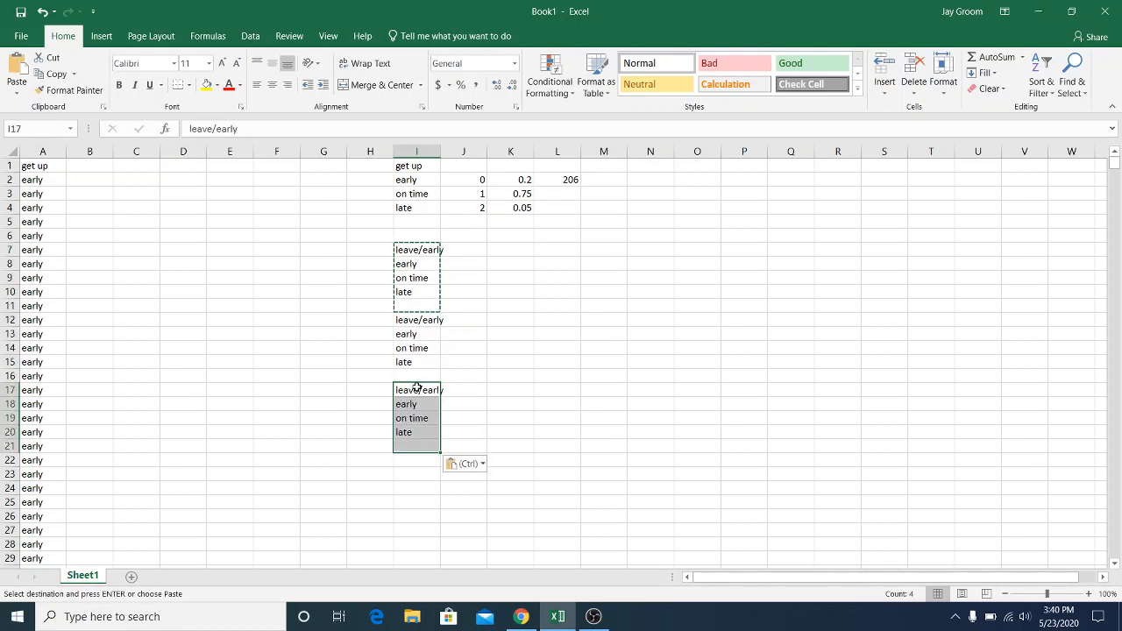
double_click(434, 250)
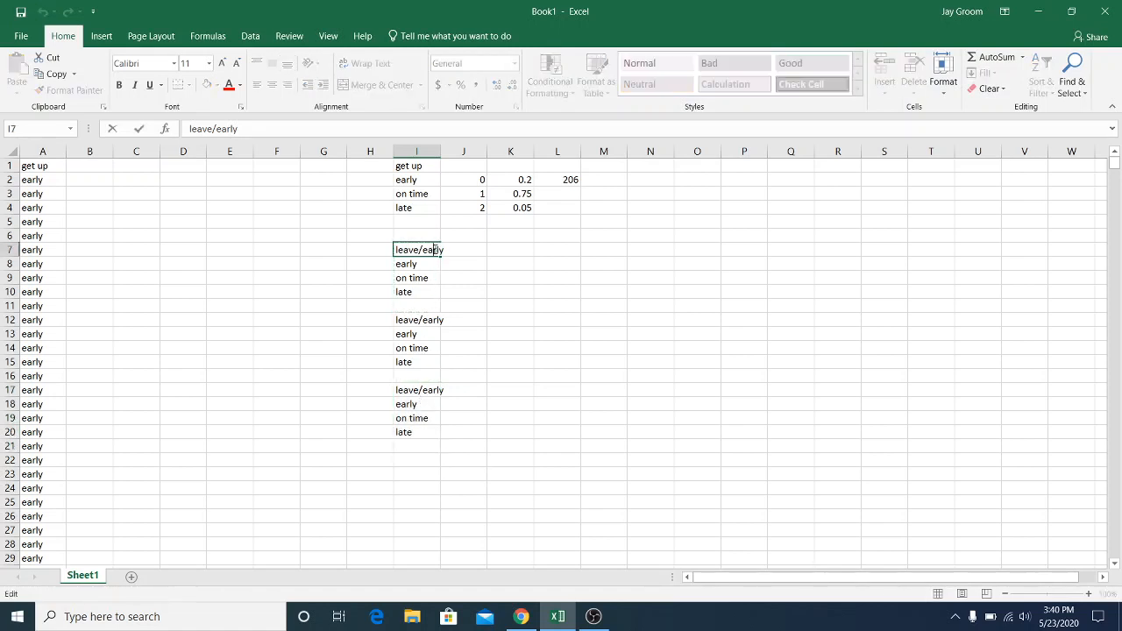
key(BackSpace)
text(on tim)
key(BackSpace)
key(BackSpace)
key(BackSpace)
key(BackSpace)
key(BackSpace)
text(/early)
Change the second label block's heading in I12 to "leave/on time"
click(440, 320)
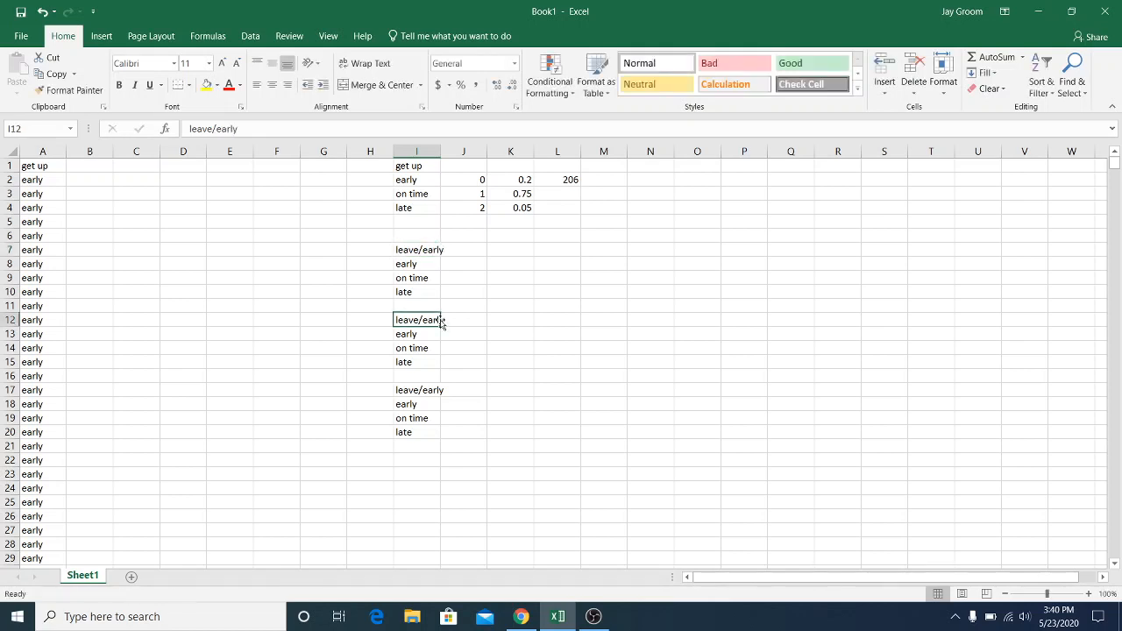
double_click(427, 320)
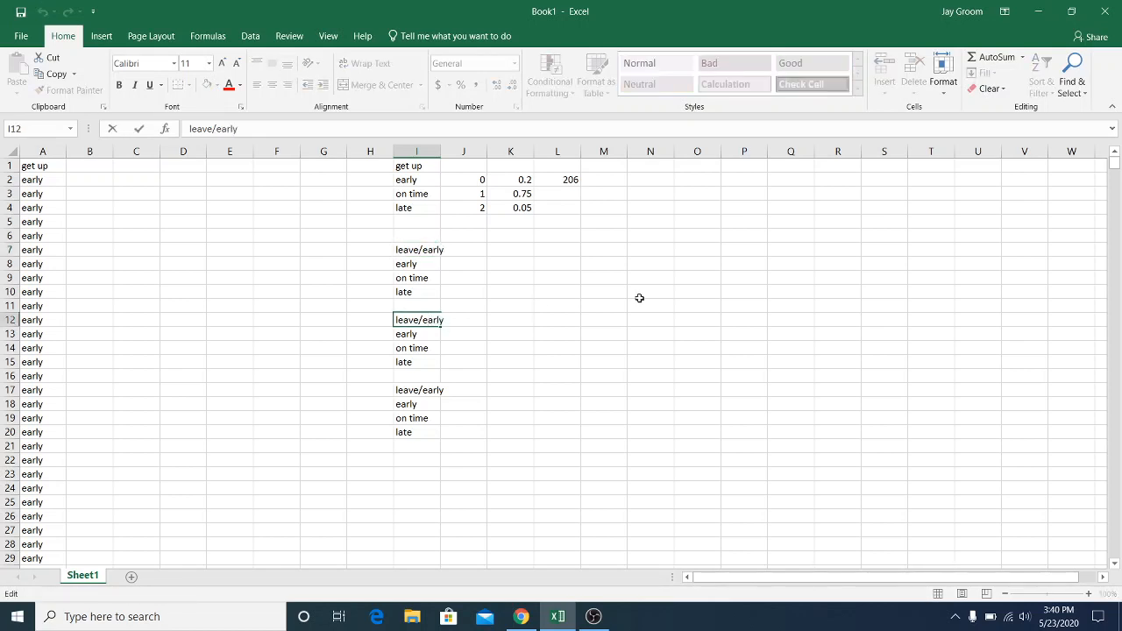
key(Delete)
key(Delete)
key(Delete)
key(Delete)
text(on time)
Change the third label block's heading in I17 to "leave/late"
click(438, 385)
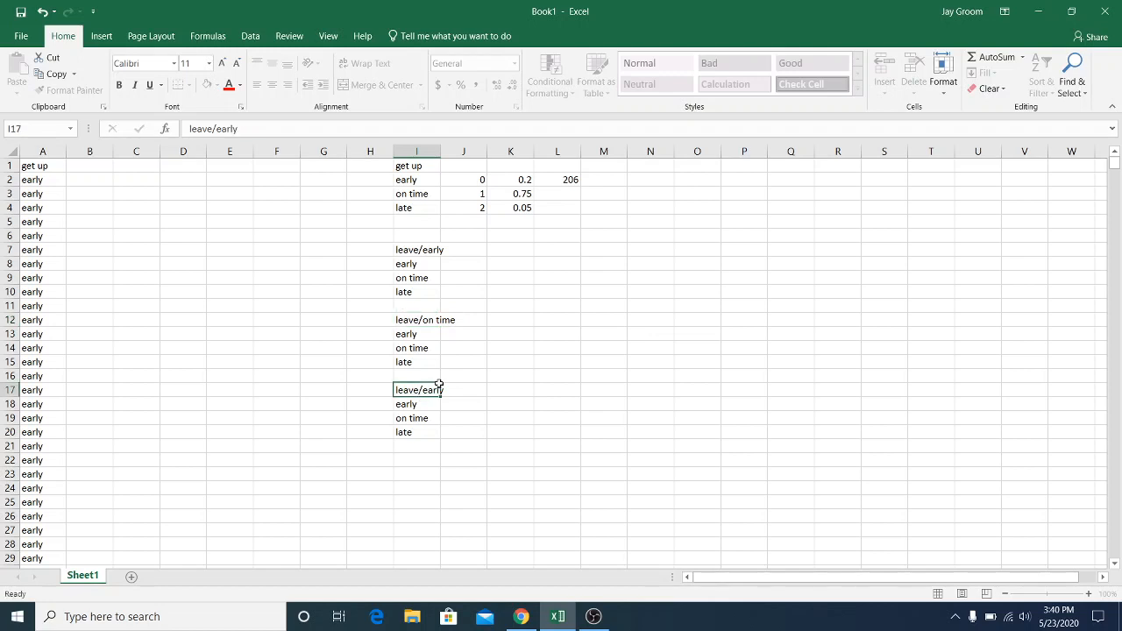
double_click(424, 390)
key(Delete)
key(Delete)
key(Delete)
text(late)
Enter the outcome codes 0, 1 and 2 in J8:J10 for the leave/early block
click(472, 271)
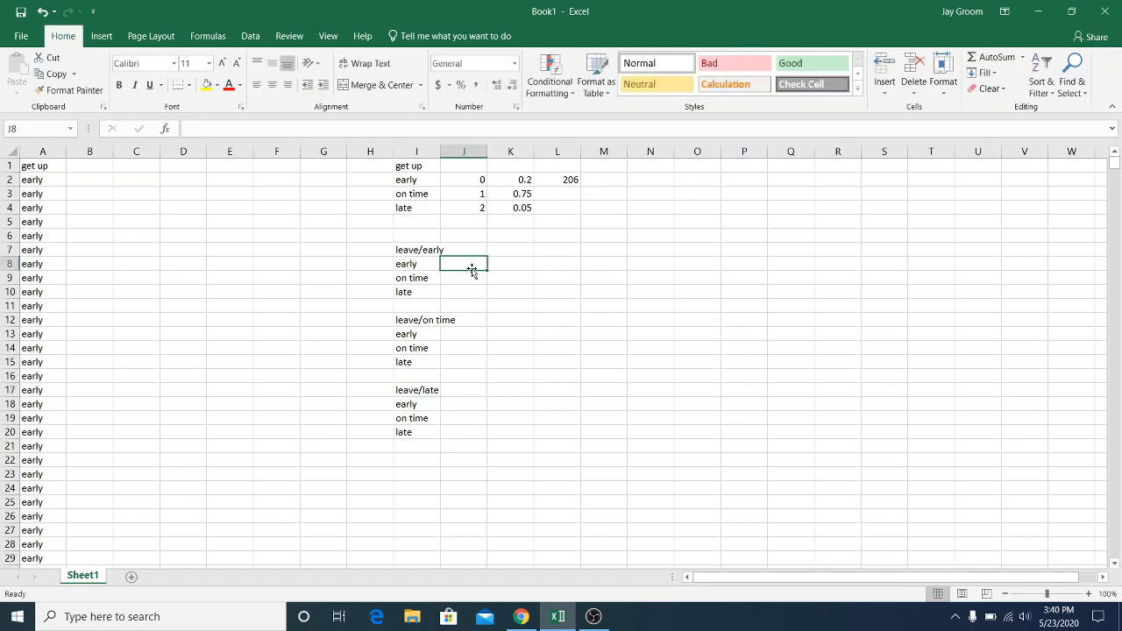
text(0)
key(Return)
text(1)
key(Return)
text(2)
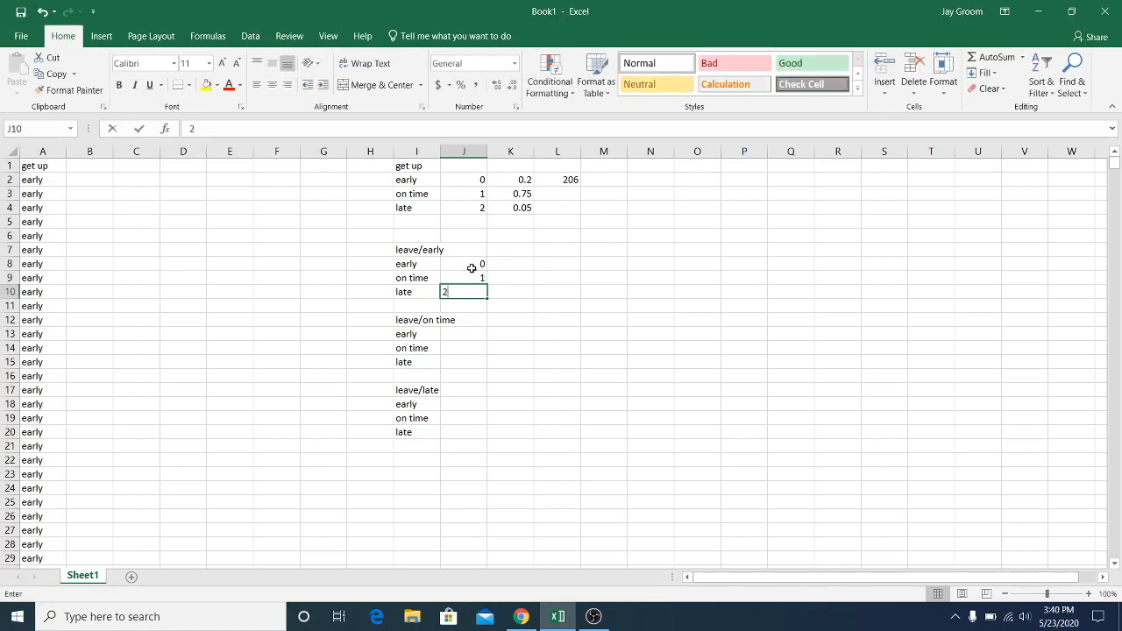
key(Return)
Copy the codes in J8:J10 to J13:J15 and J18:J20 for the leave/on time and leave/late blocks
drag(471, 263, 471, 299)
key(ctrl+c)
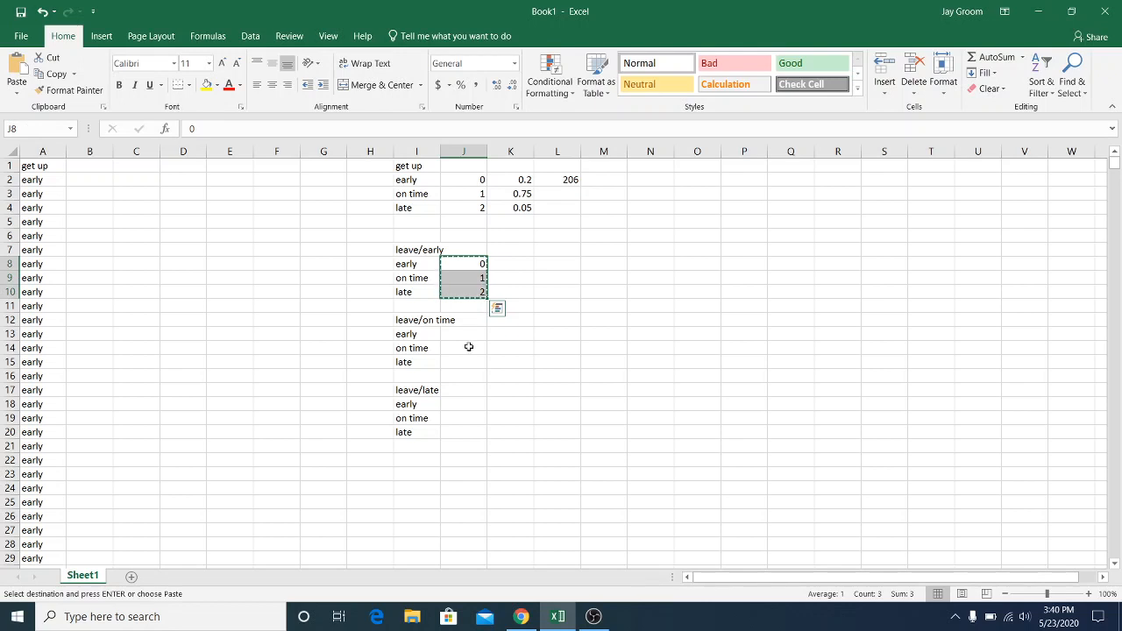
click(469, 336)
key(ctrl+v)
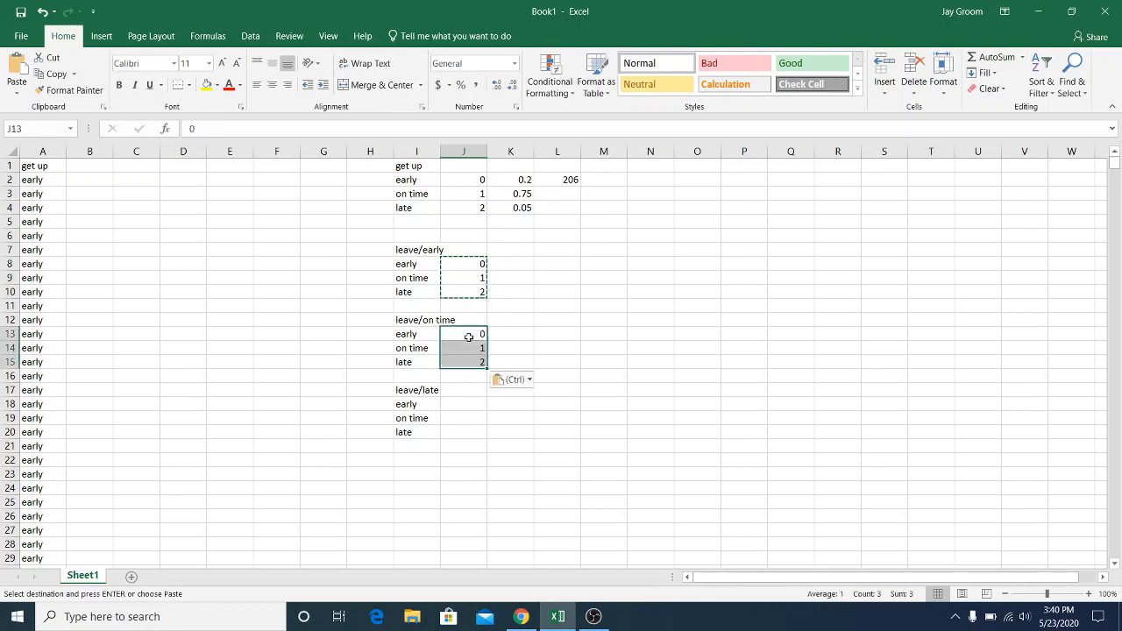
click(471, 416)
click(471, 402)
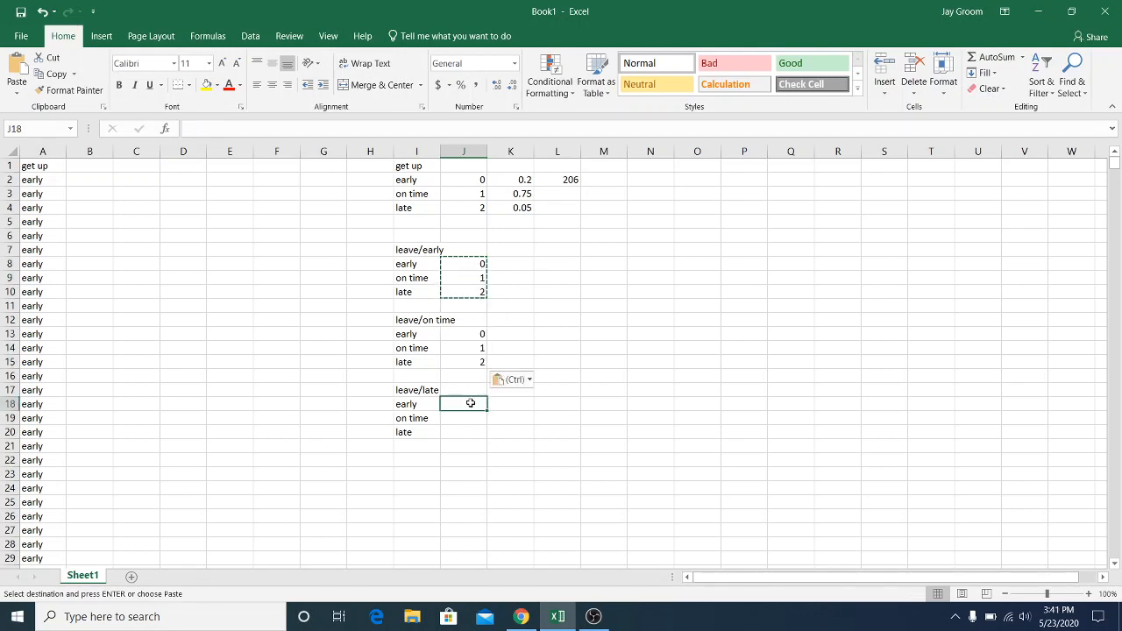
key(ctrl+v)
Enter the leave/early probabilities 0.3, 0.63 and 0.07 in K8:K10
click(566, 295)
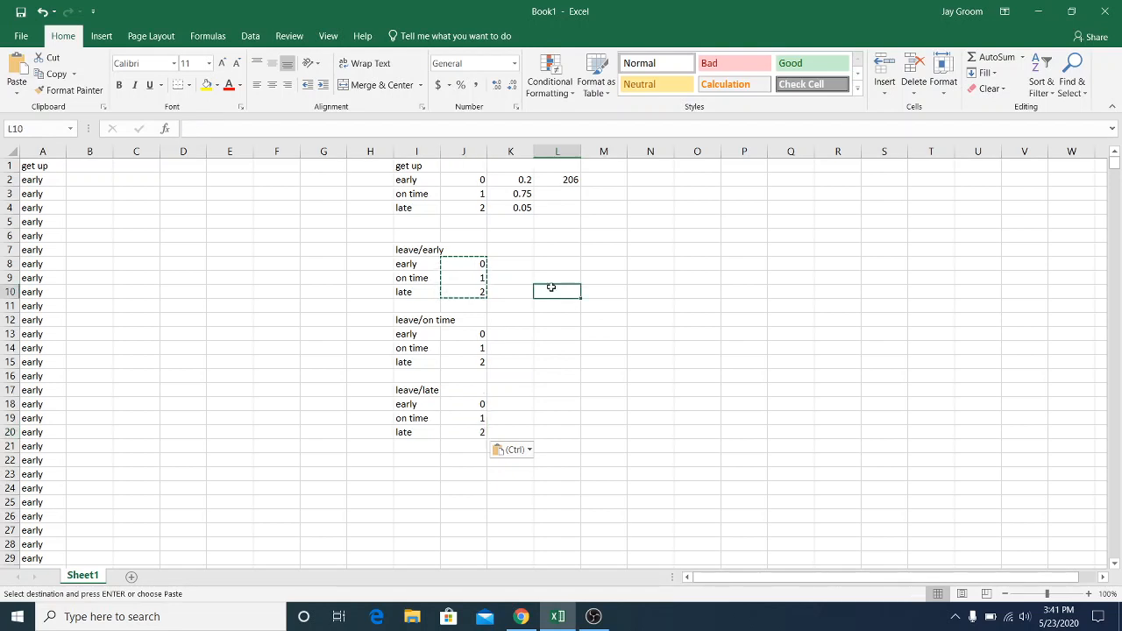
click(517, 270)
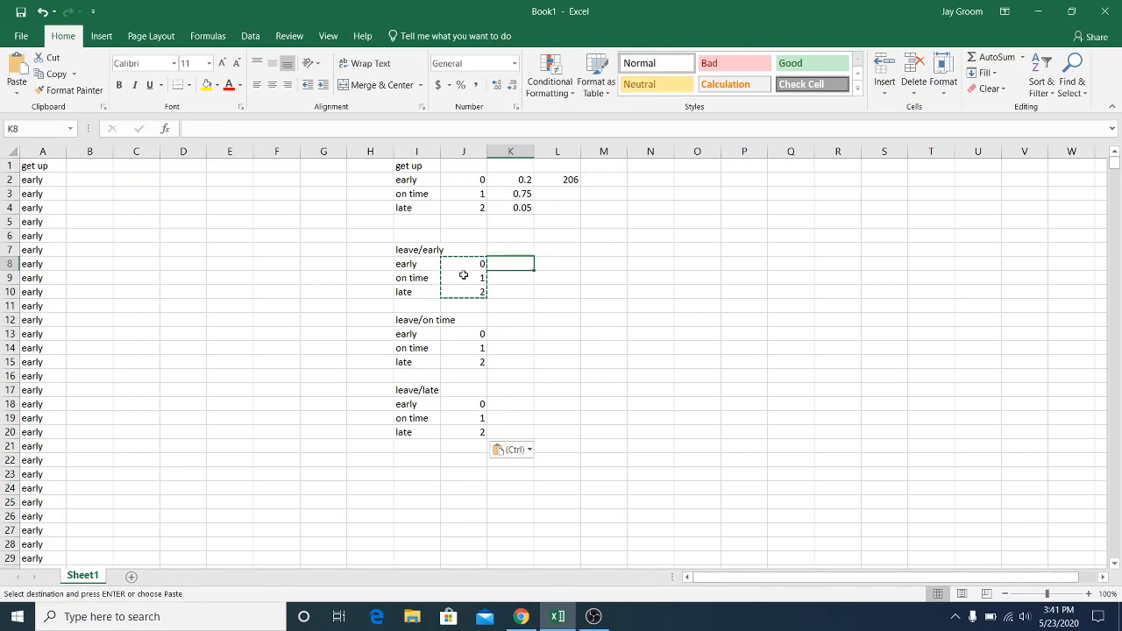
text(.)
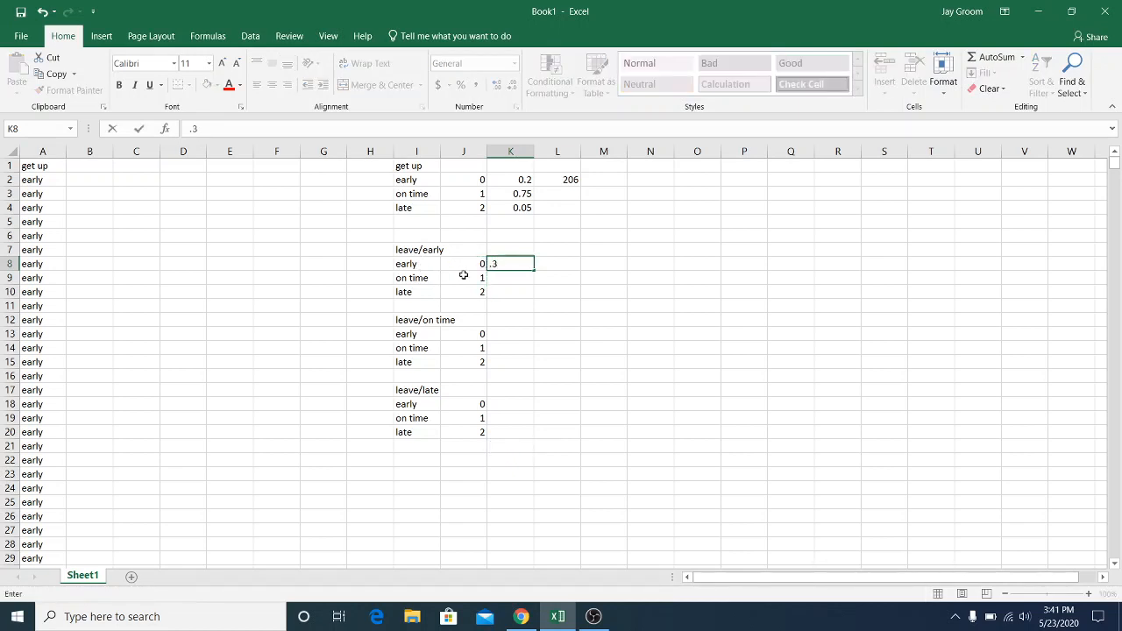
text(3)
click(521, 273)
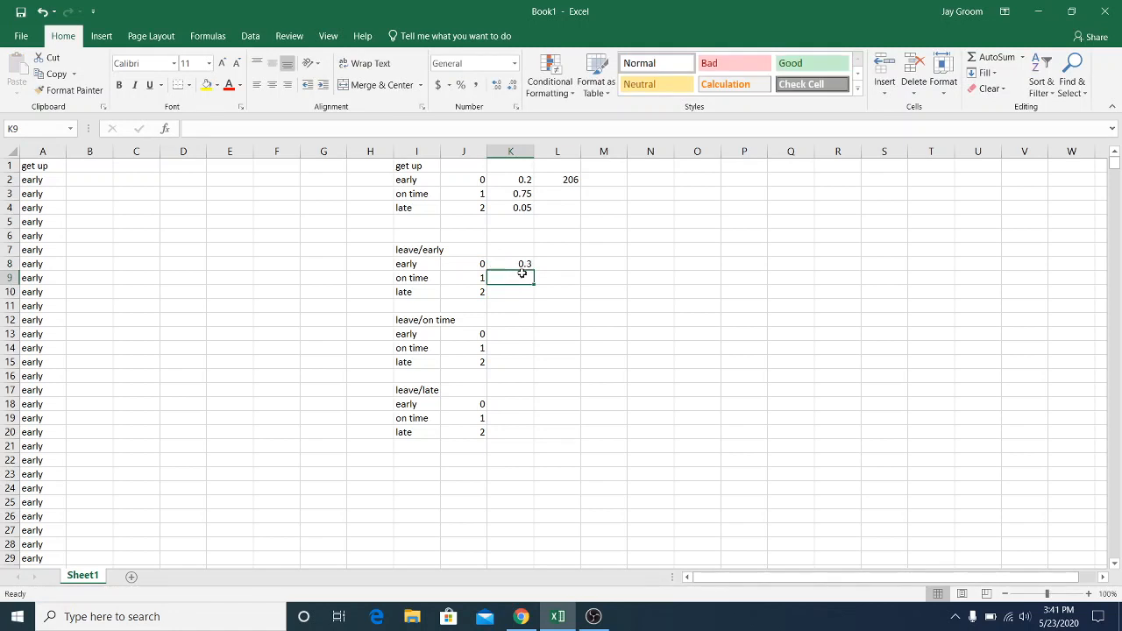
text(.)
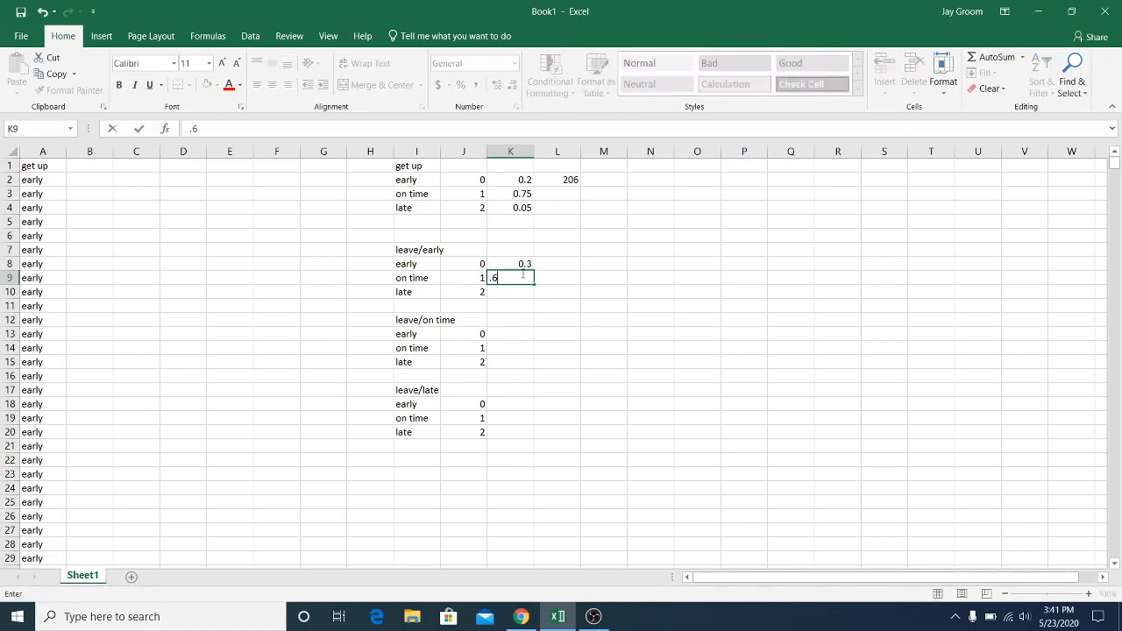
text(63)
key(Return)
text(.07)
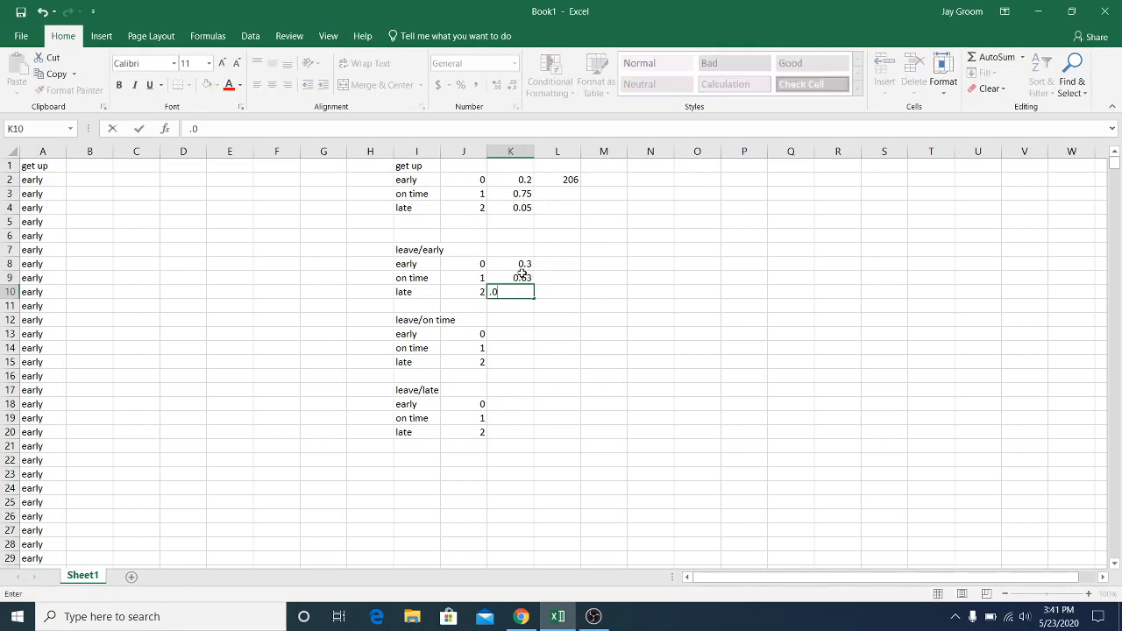
Enter the leave/on time probabilities 0.1, 0.89 and 0.01 in K13:K15
click(516, 334)
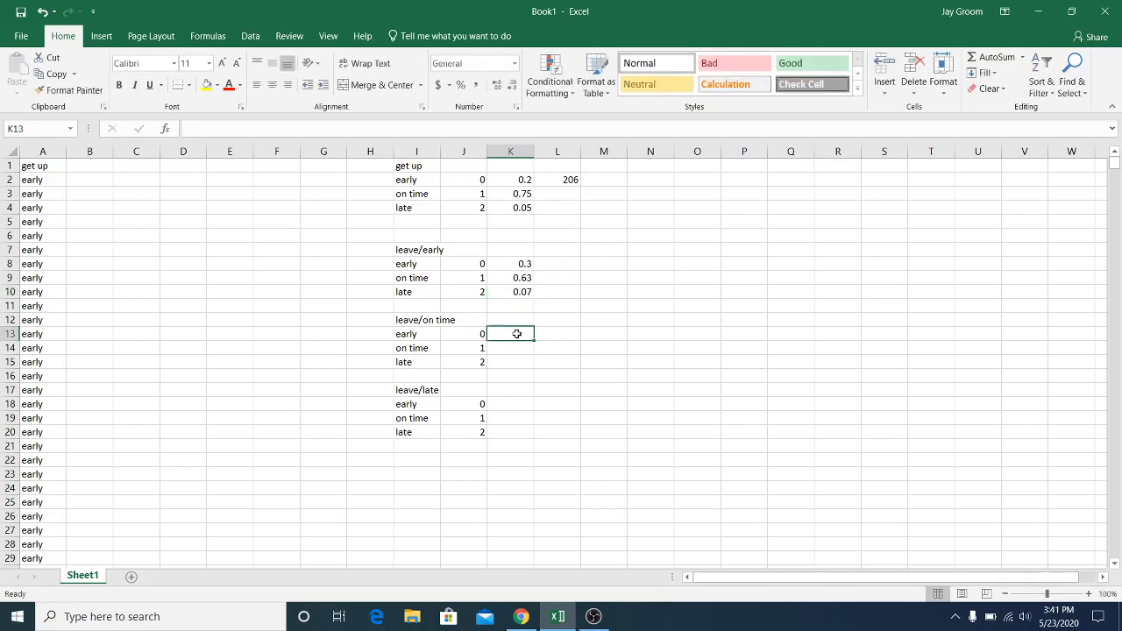
text(.1)
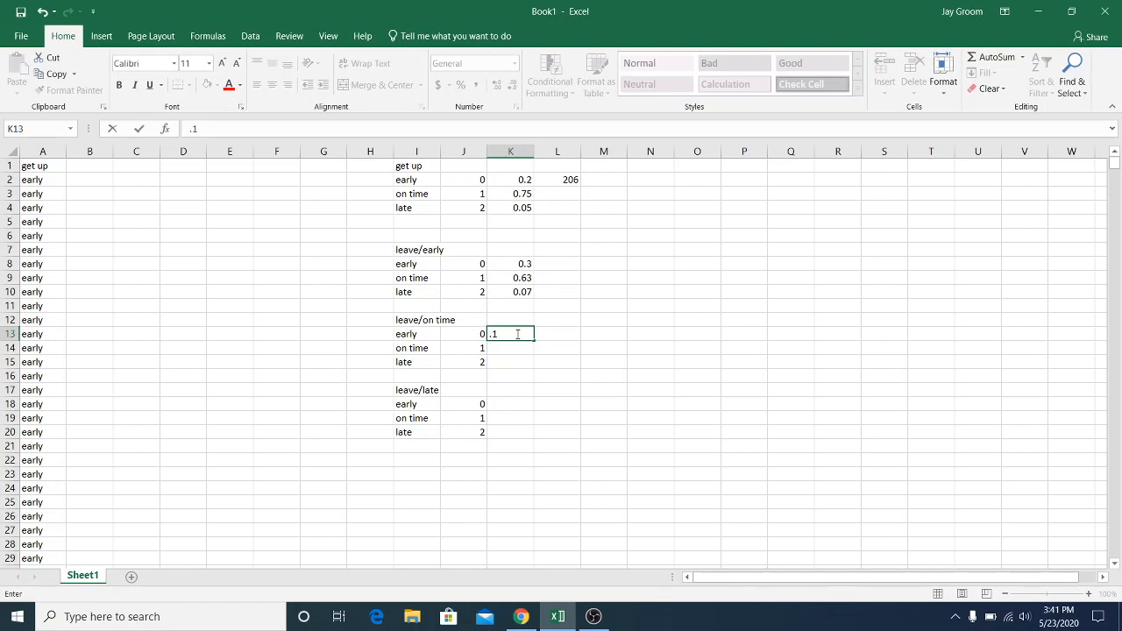
key(Return)
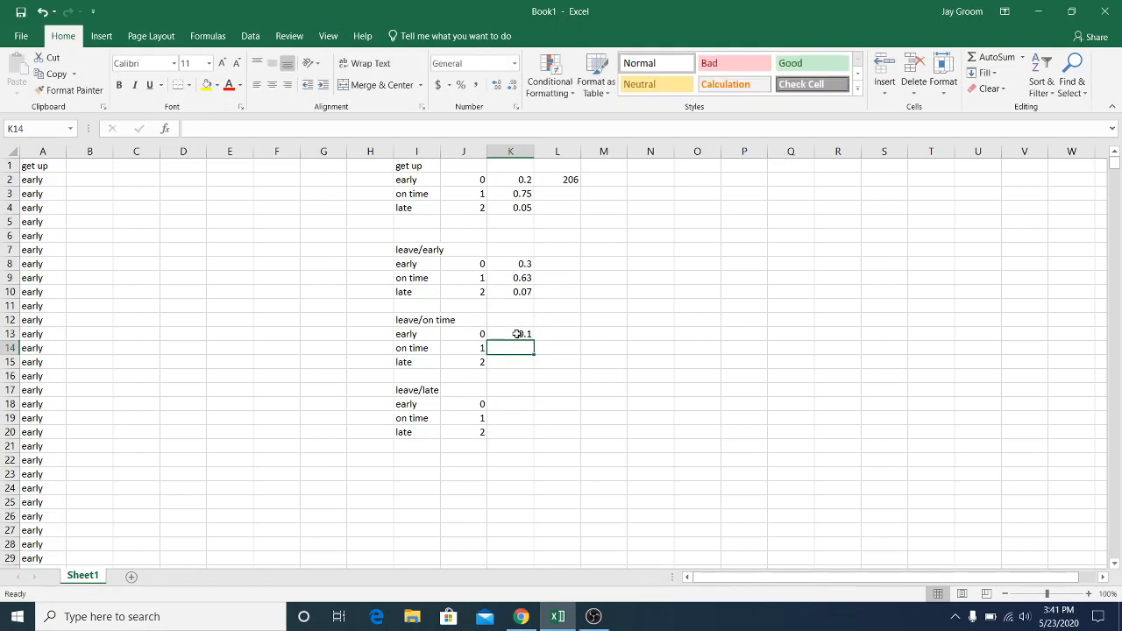
key(alt)
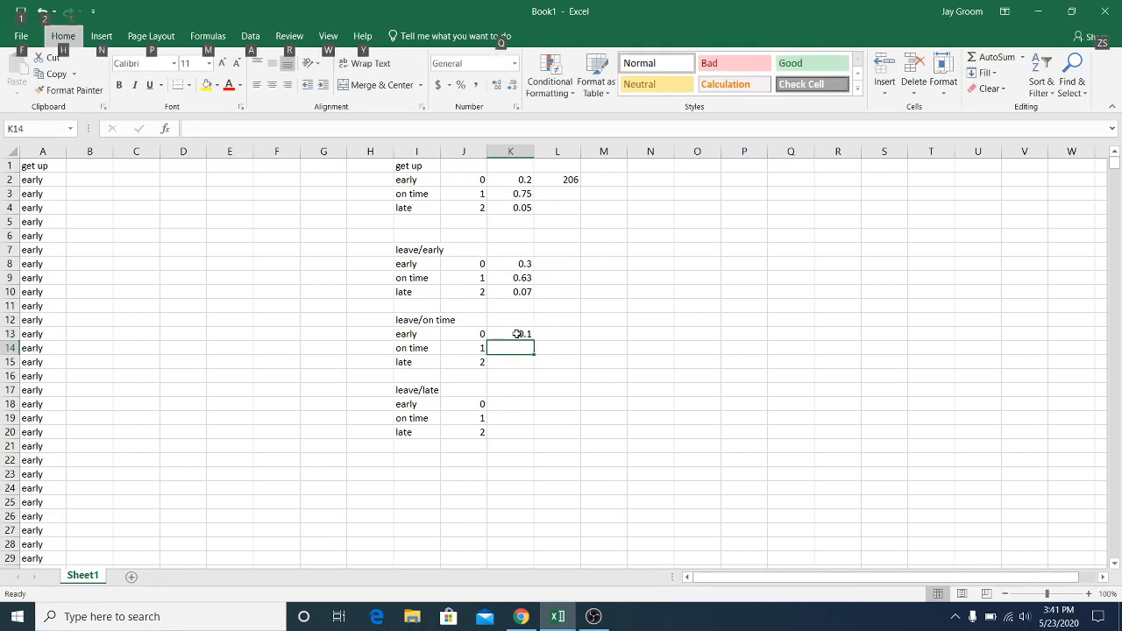
click(512, 345)
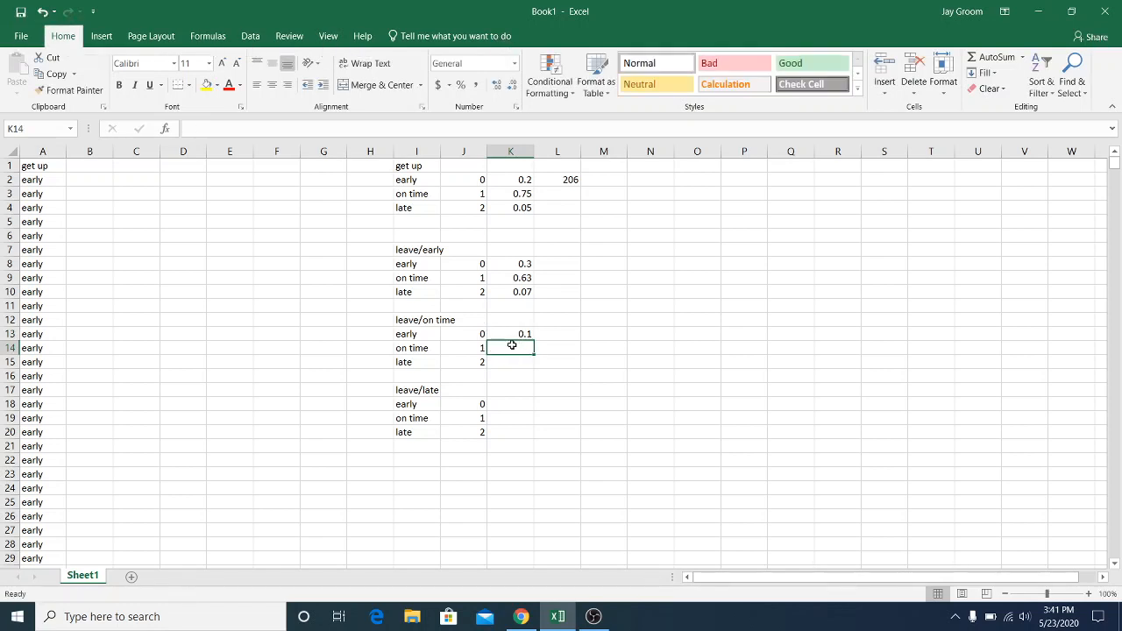
text(.)
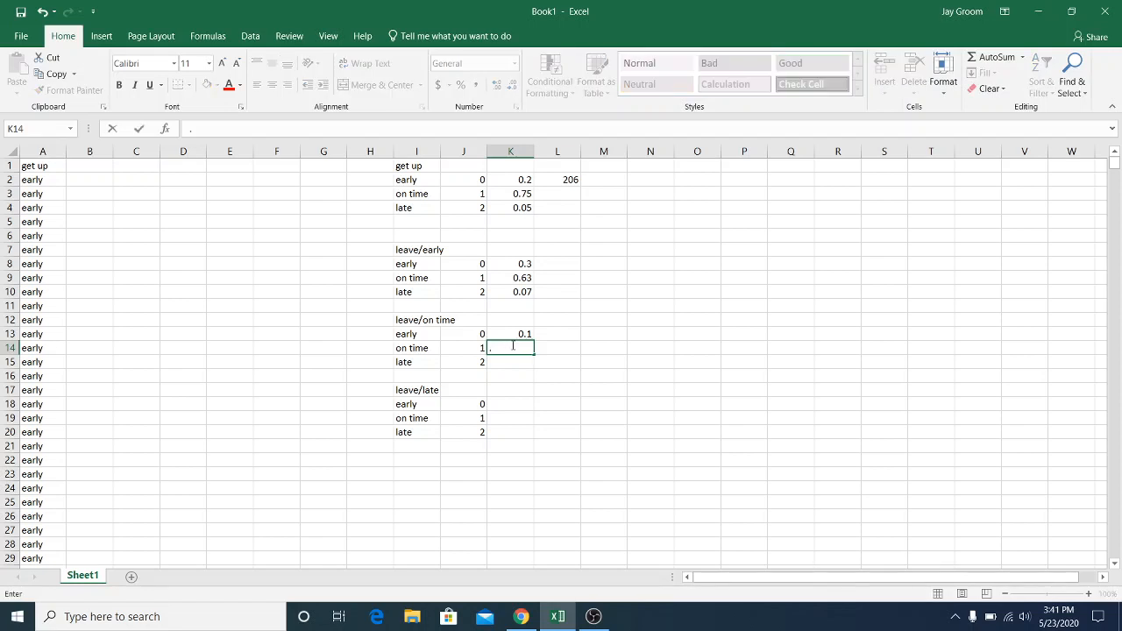
text(89)
click(516, 362)
text(.01)
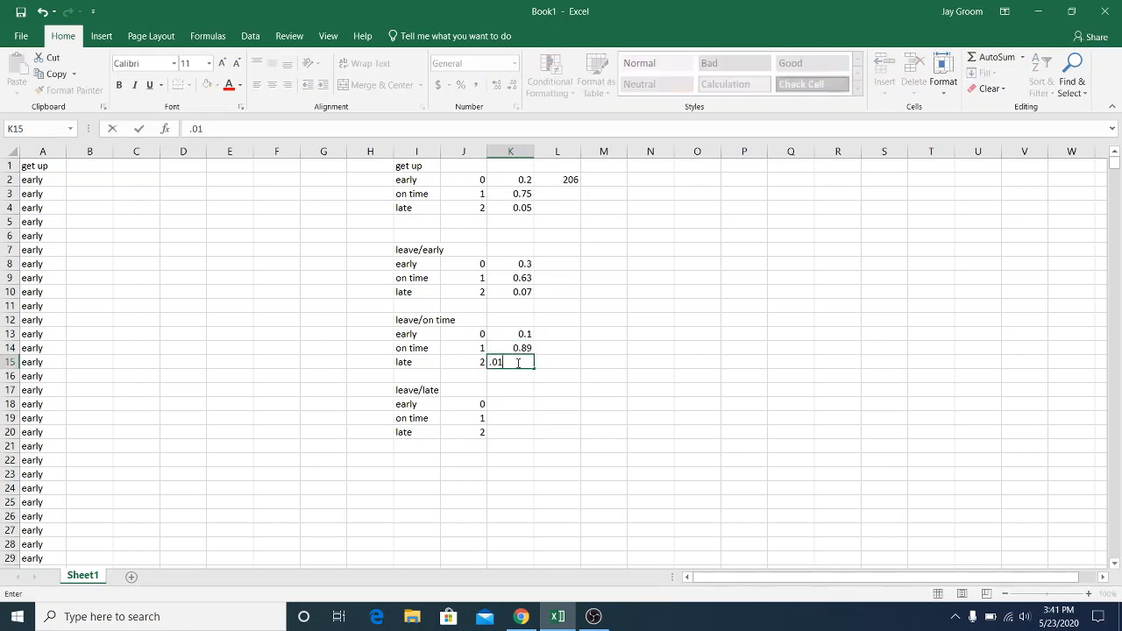
Enter the leave/late probabilities 0, 0.7 and 0.3 in K18:K20
click(508, 407)
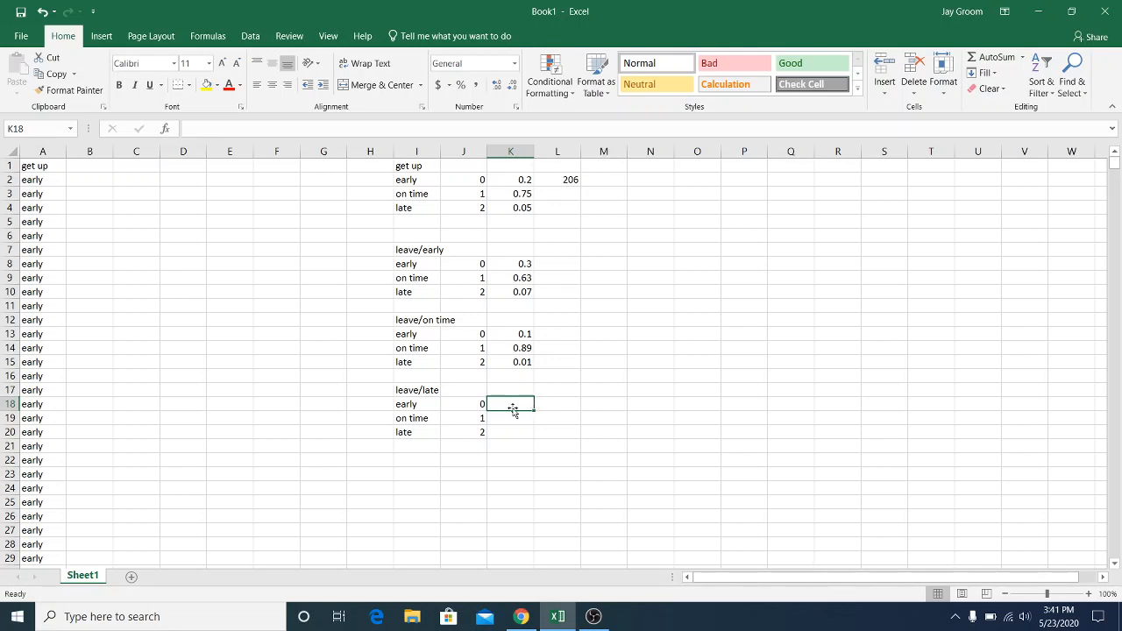
text(0)
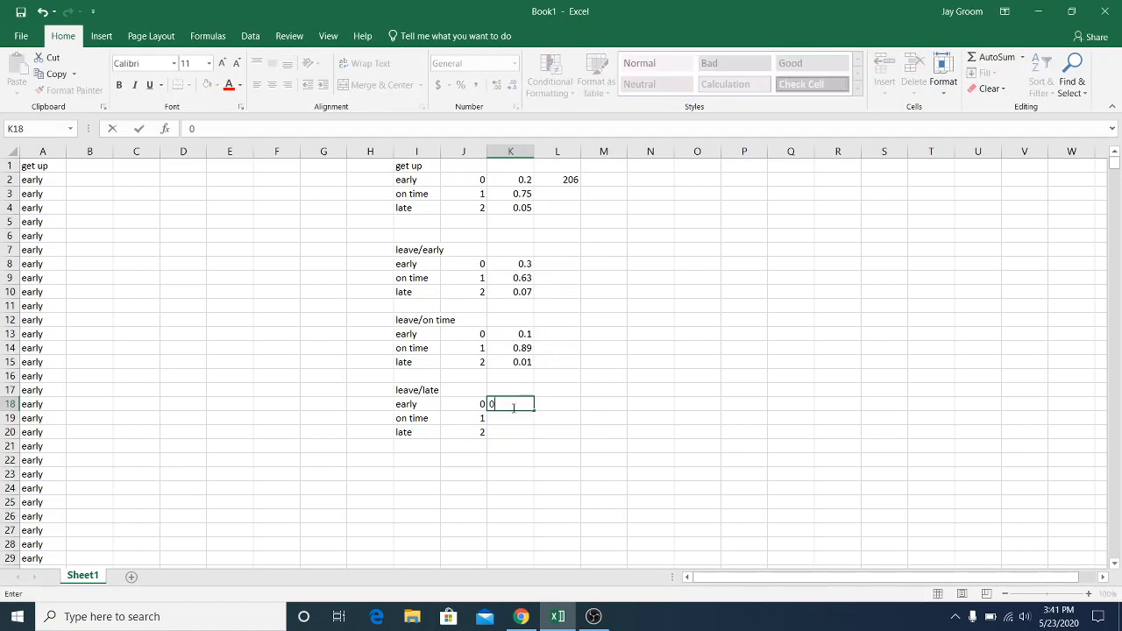
key(Return)
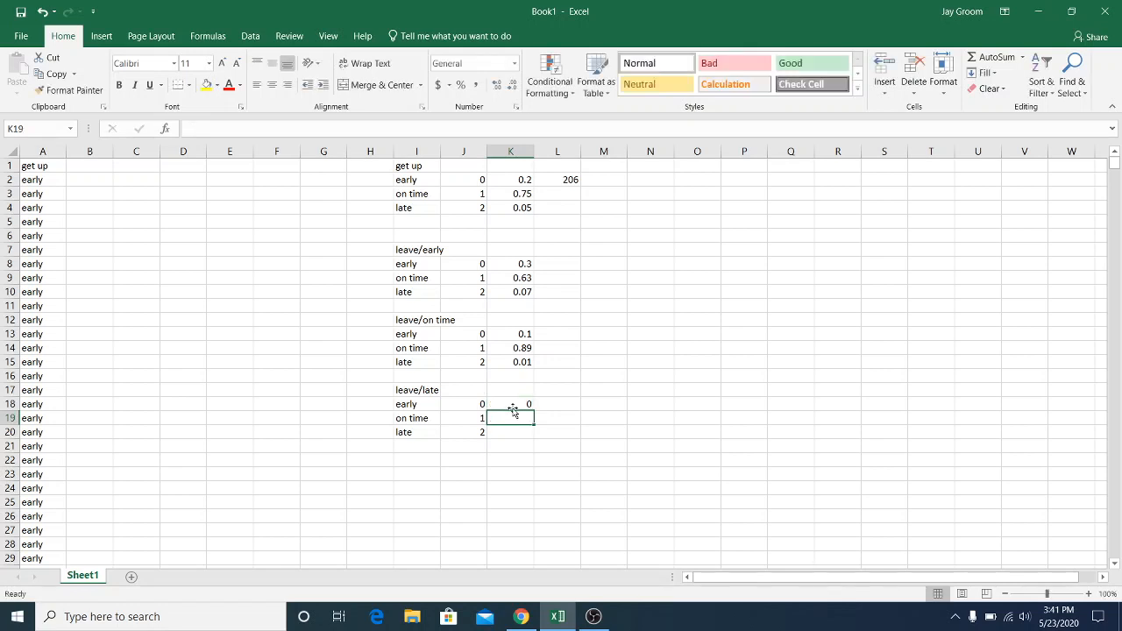
text(.)
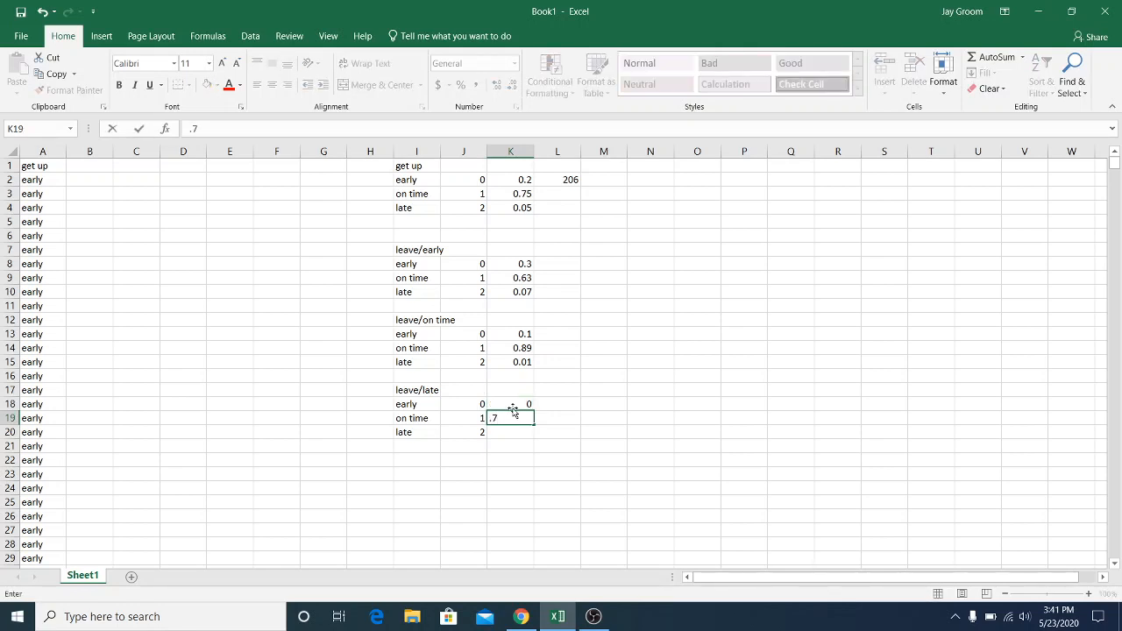
text(7)
key(Return)
text(.3)
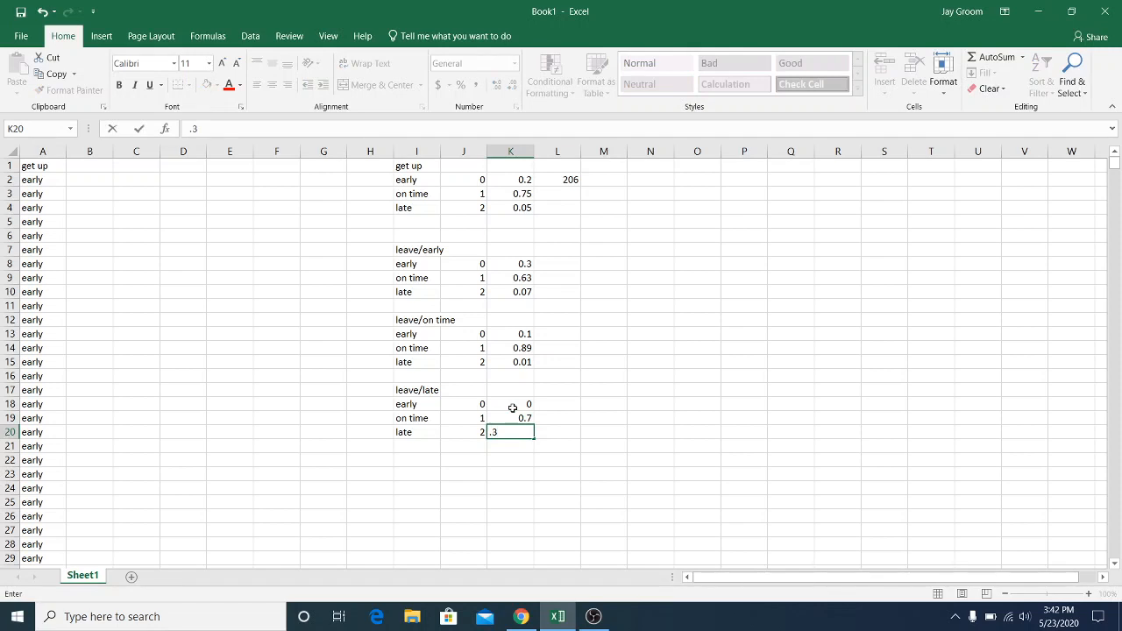
key(Return)
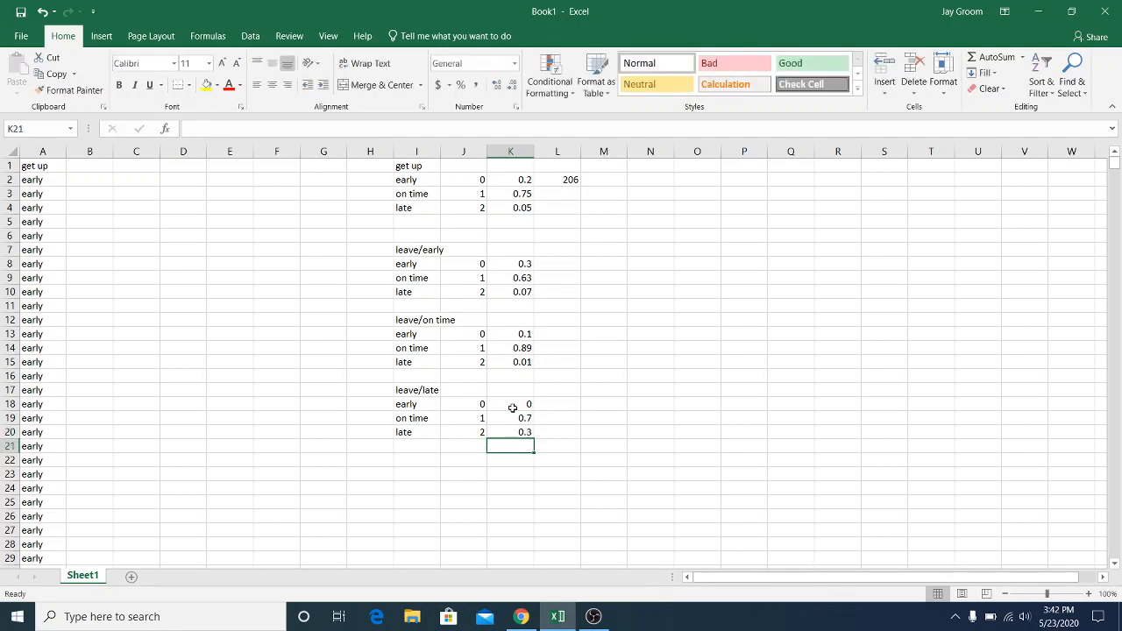
Add the column heading "leave" in B1
click(80, 166)
text(leave)
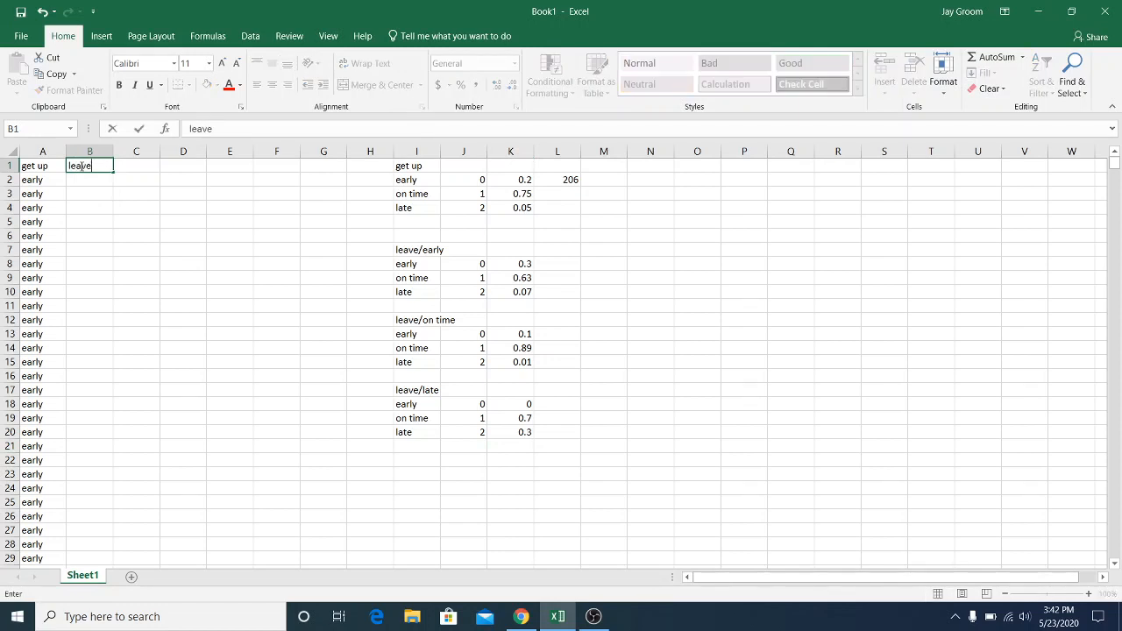
click(83, 184)
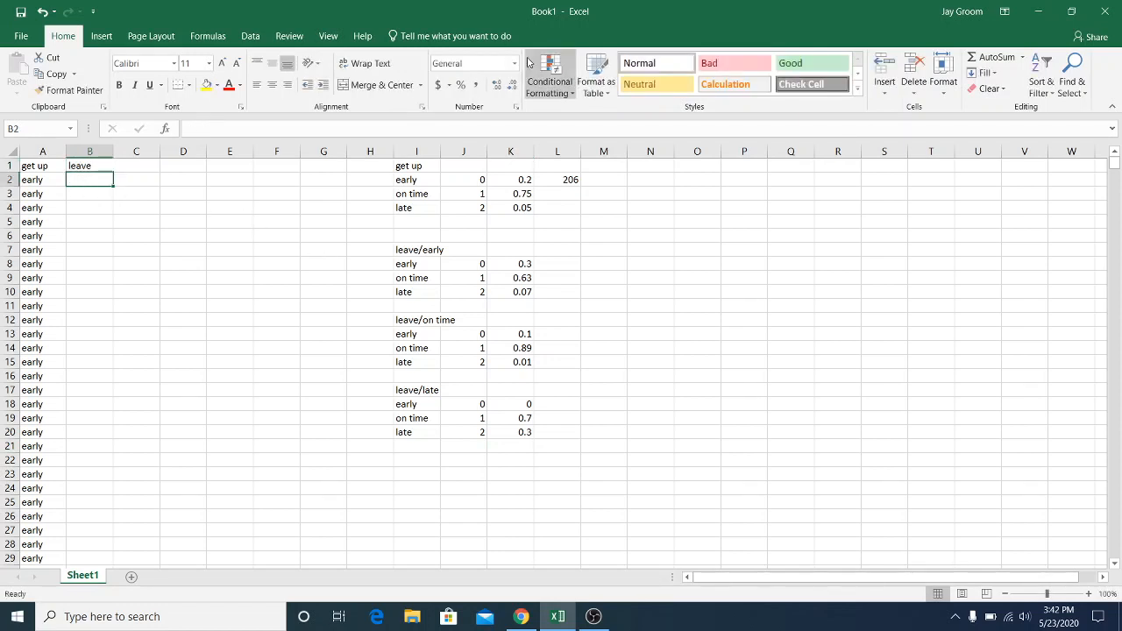
Open the Random Number Generation analysis tool and set the number of random numbers to 206
click(273, 35)
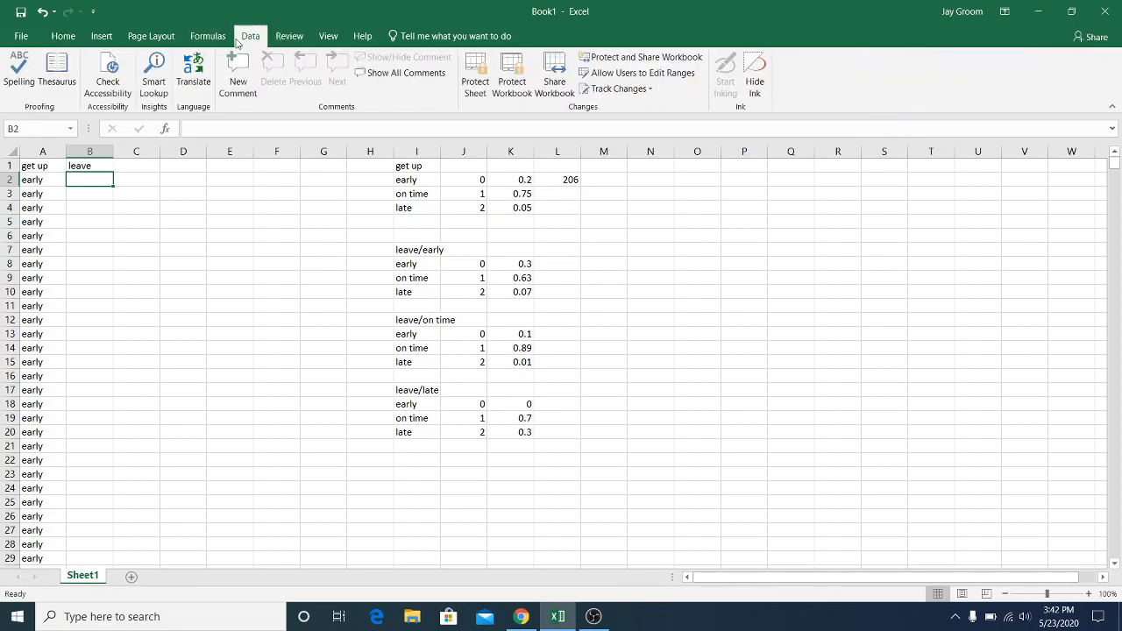
click(250, 36)
click(1003, 62)
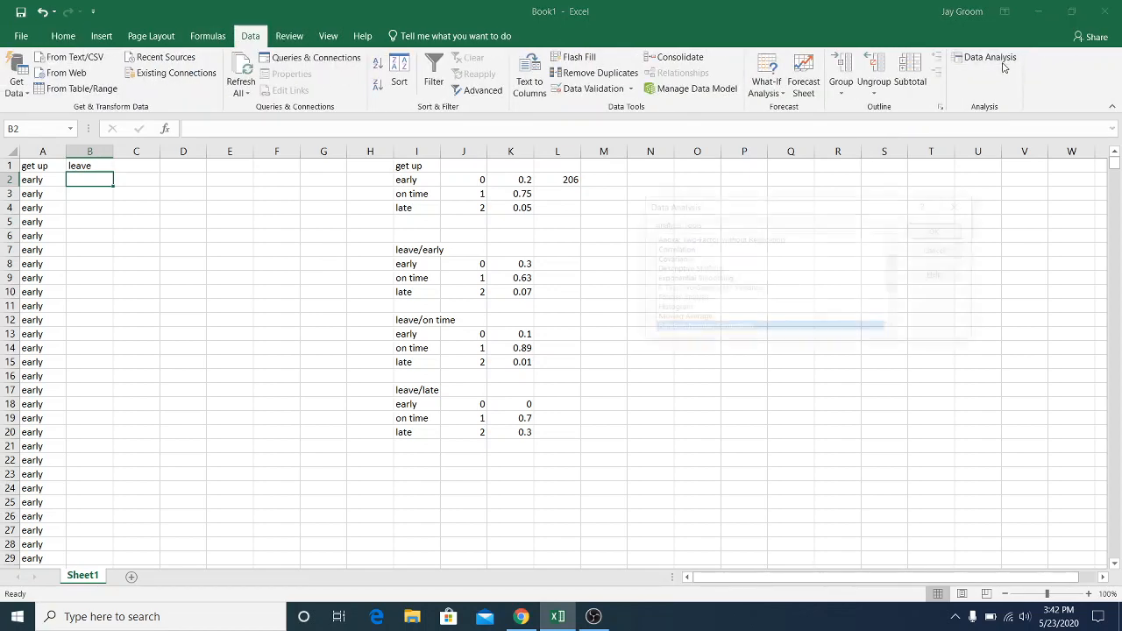
click(939, 229)
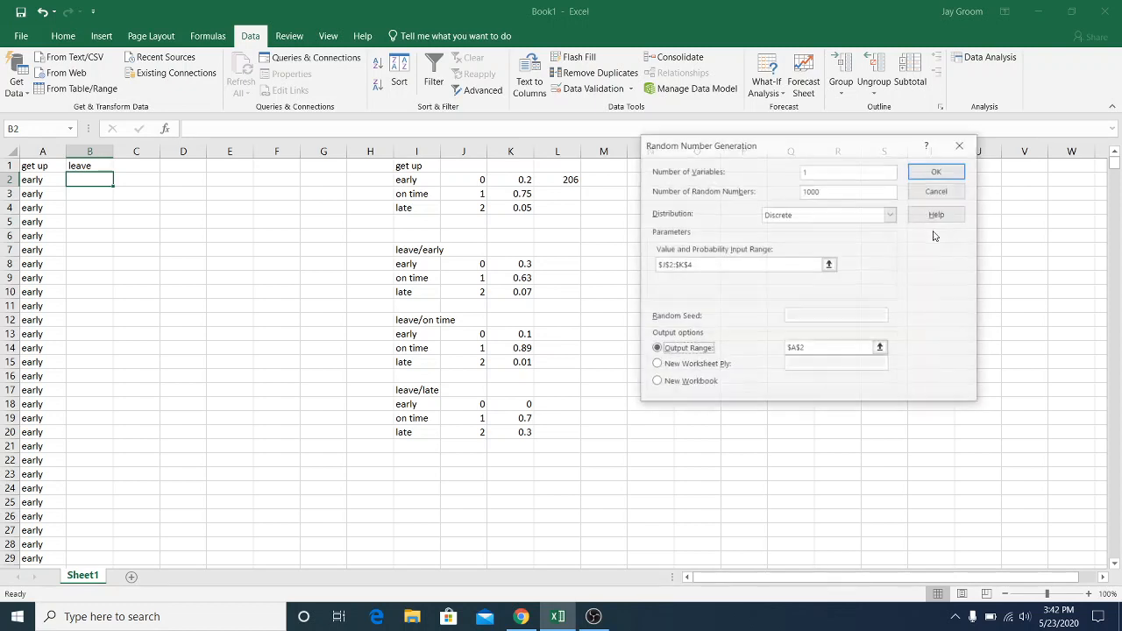
click(831, 192)
key(BackSpace)
key(BackSpace)
key(BackSpace)
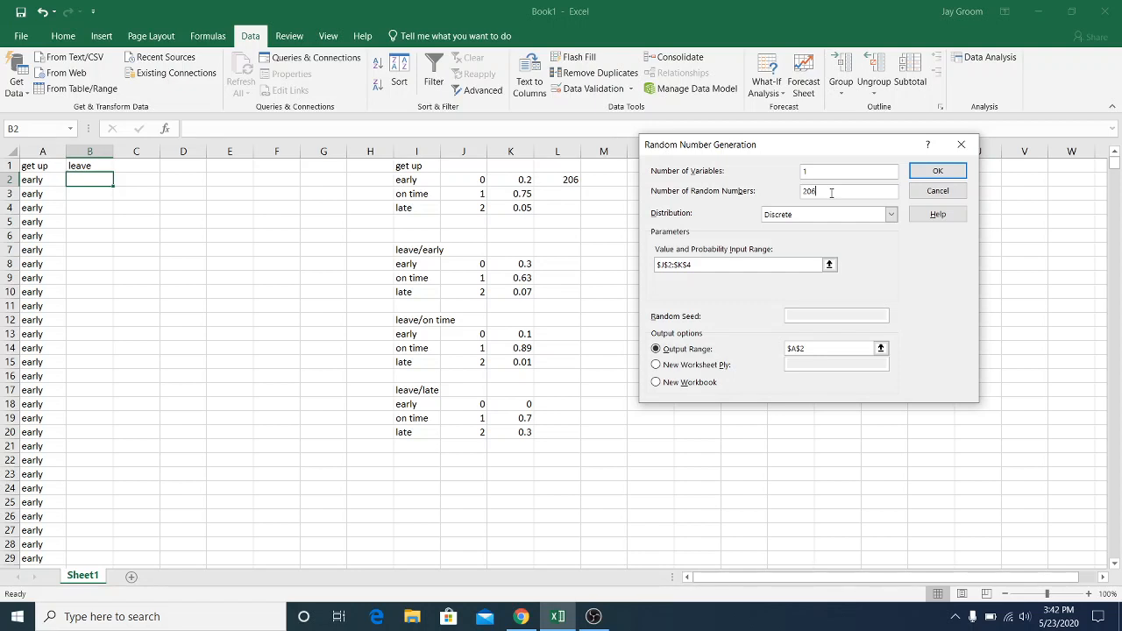
Generate the discrete leave outcomes for the early rows from value and probability range J8:K10, with output starting at B2
click(705, 261)
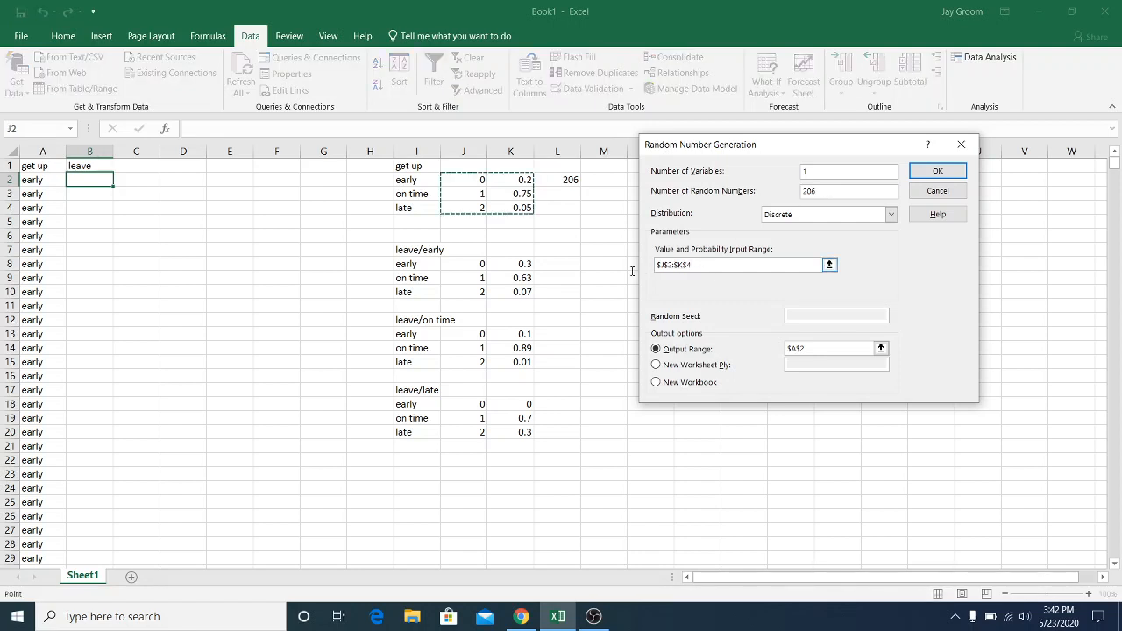
key(BackSpace)
key(BackSpace)
key(BackSpace)
key(BackSpace)
key(BackSpace)
key(BackSpace)
key(BackSpace)
key(BackSpace)
key(BackSpace)
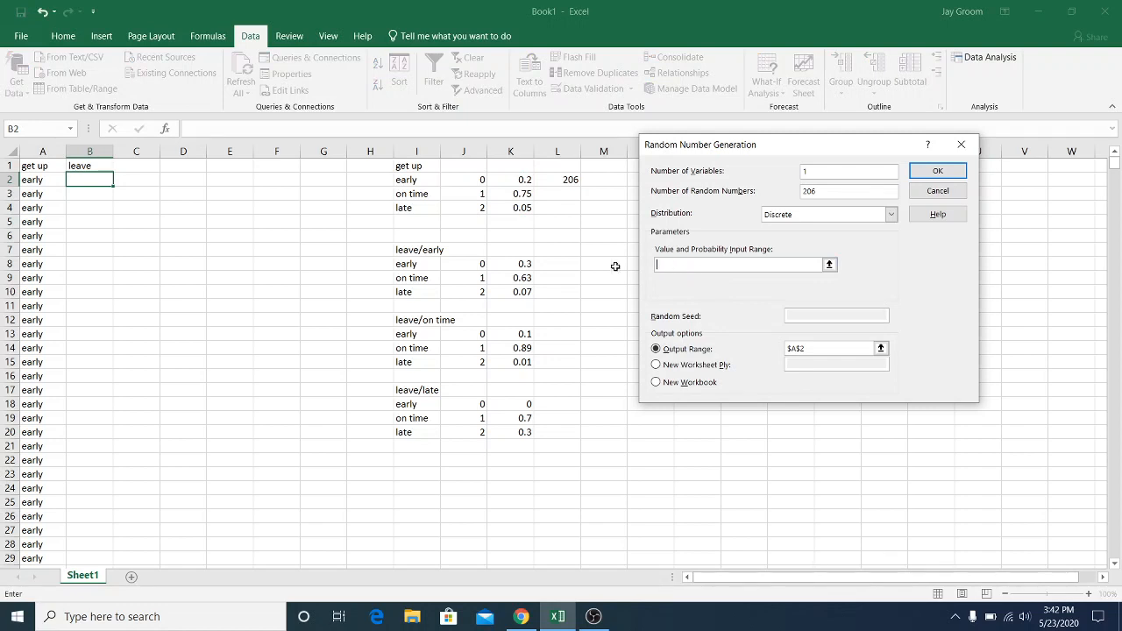
drag(454, 264, 504, 294)
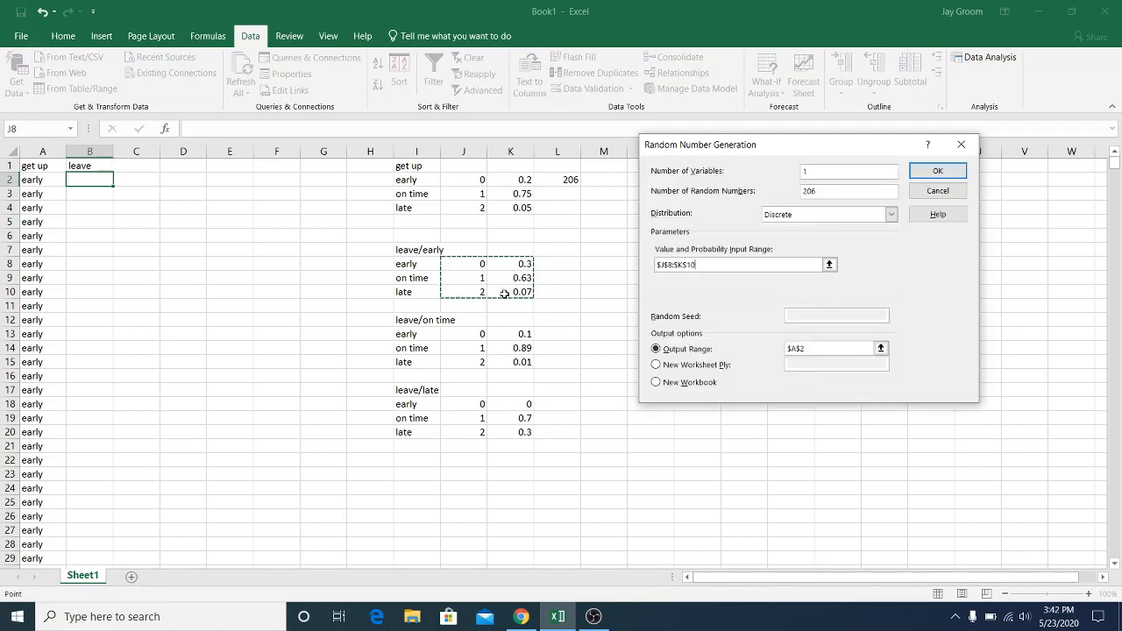
double_click(817, 349)
text(b2)
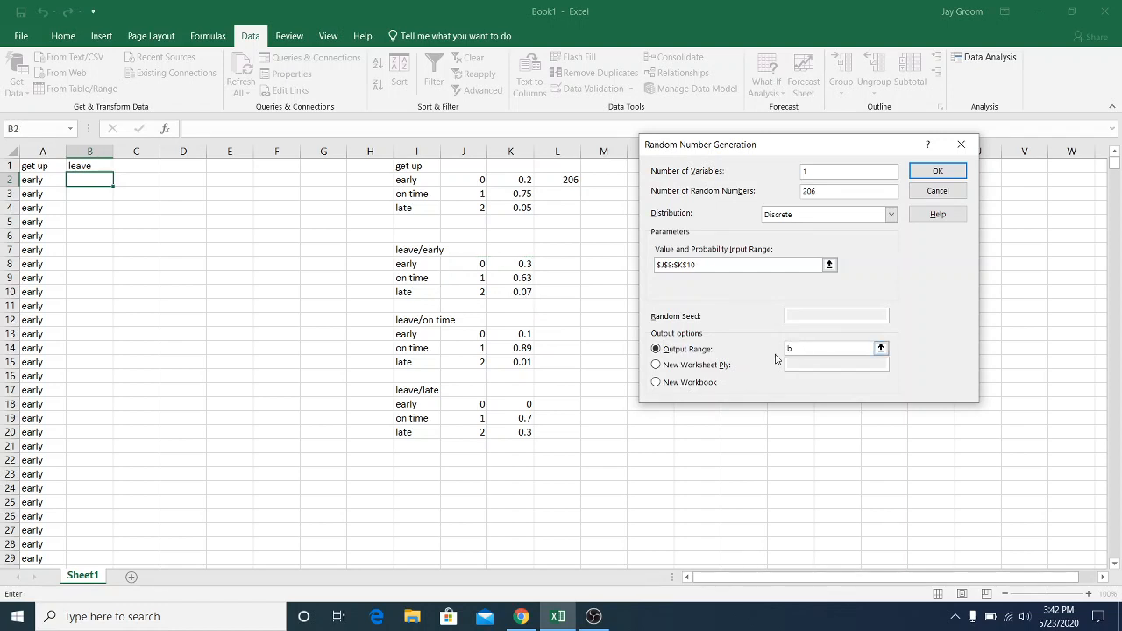
click(937, 170)
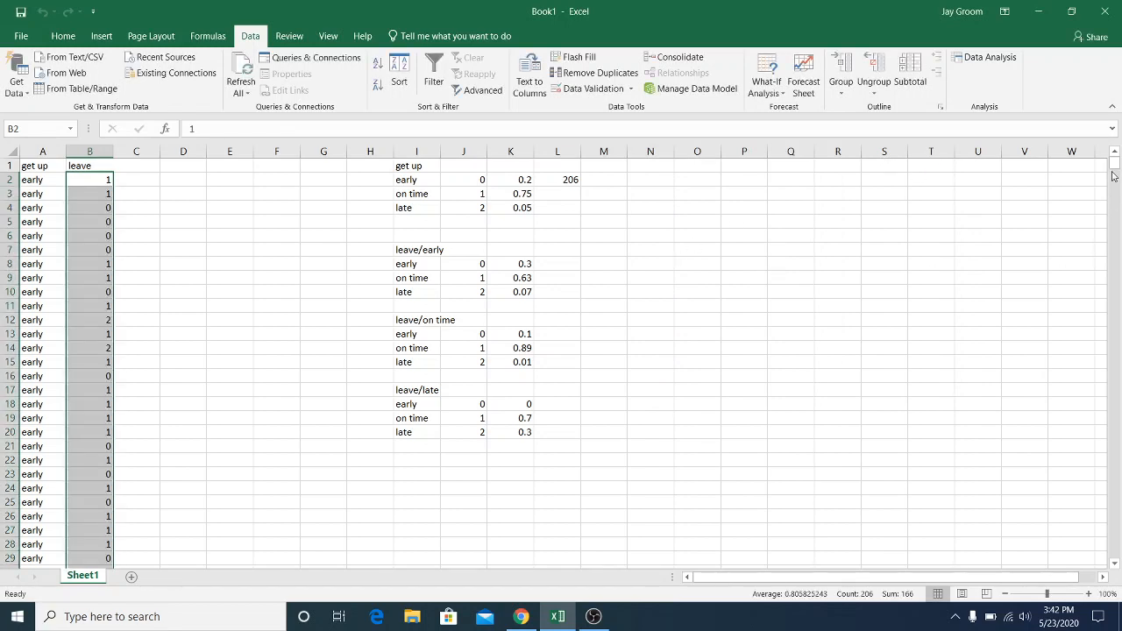
Select the start of the late get-up rows and set Random Number Generation to produce 46 random numbers
drag(1114, 163, 1119, 242)
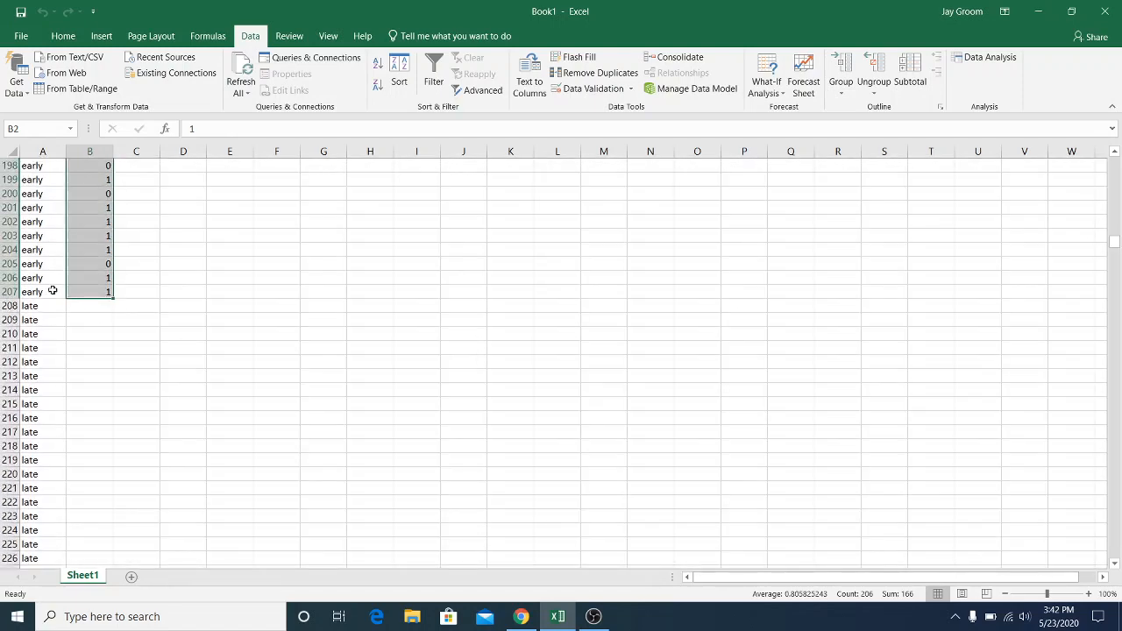
drag(42, 306, 94, 325)
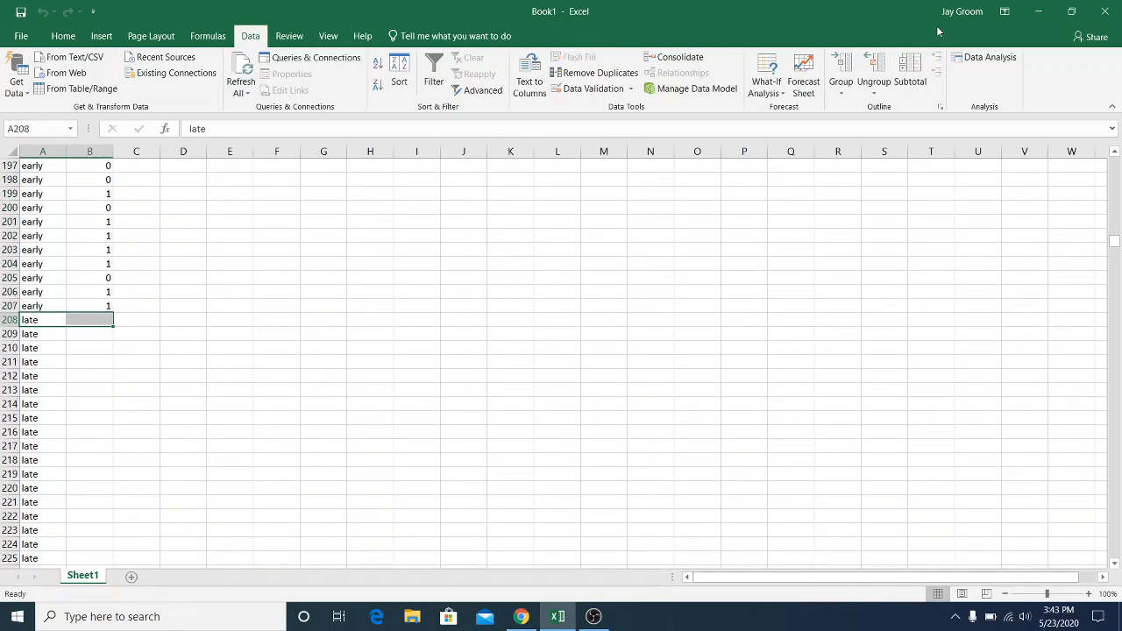
click(986, 56)
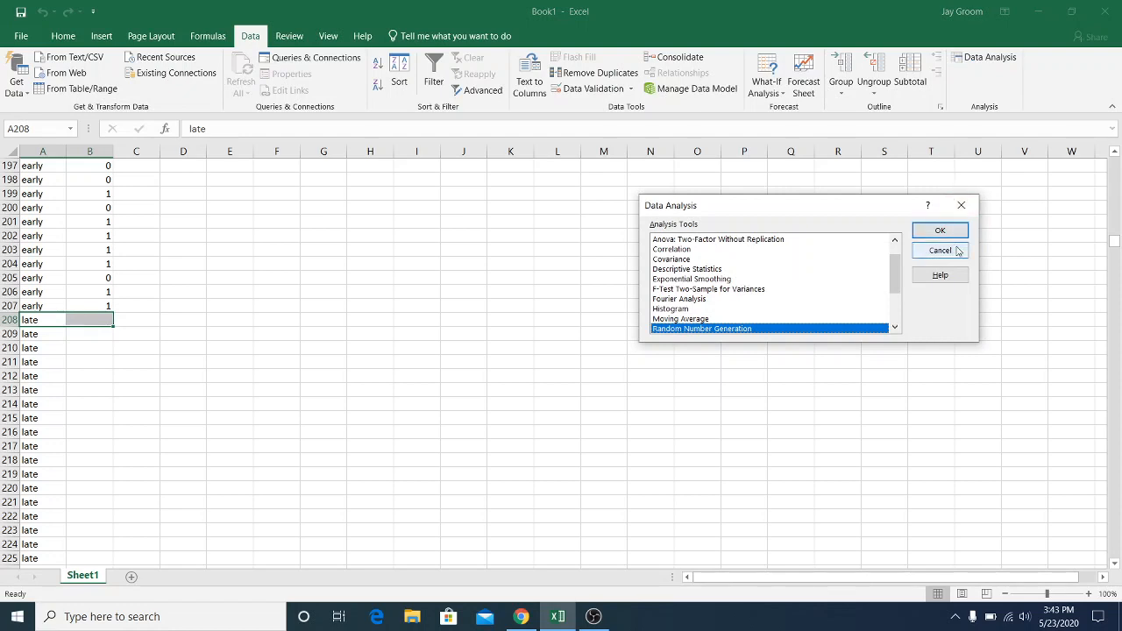
click(939, 230)
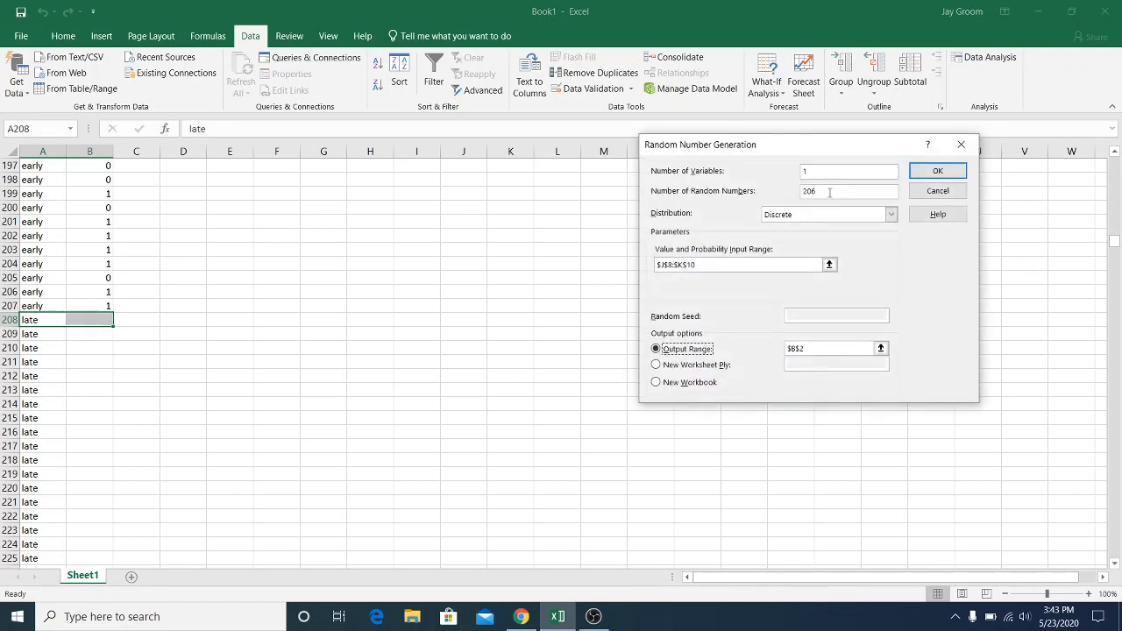
drag(827, 193, 787, 196)
text(46)
Generate the discrete leave outcomes for the late rows from value and probability range J18:K20, with output starting at B208
click(813, 345)
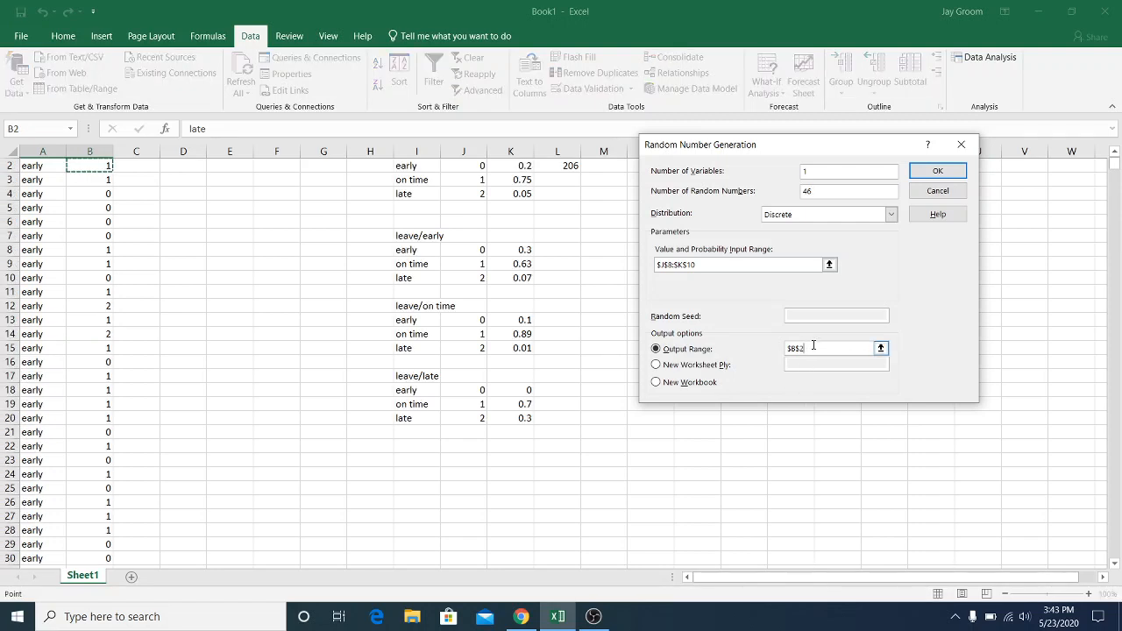
text(08)
double_click(728, 263)
key(BackSpace)
key(BackSpace)
key(BackSpace)
key(BackSpace)
key(BackSpace)
key(BackSpace)
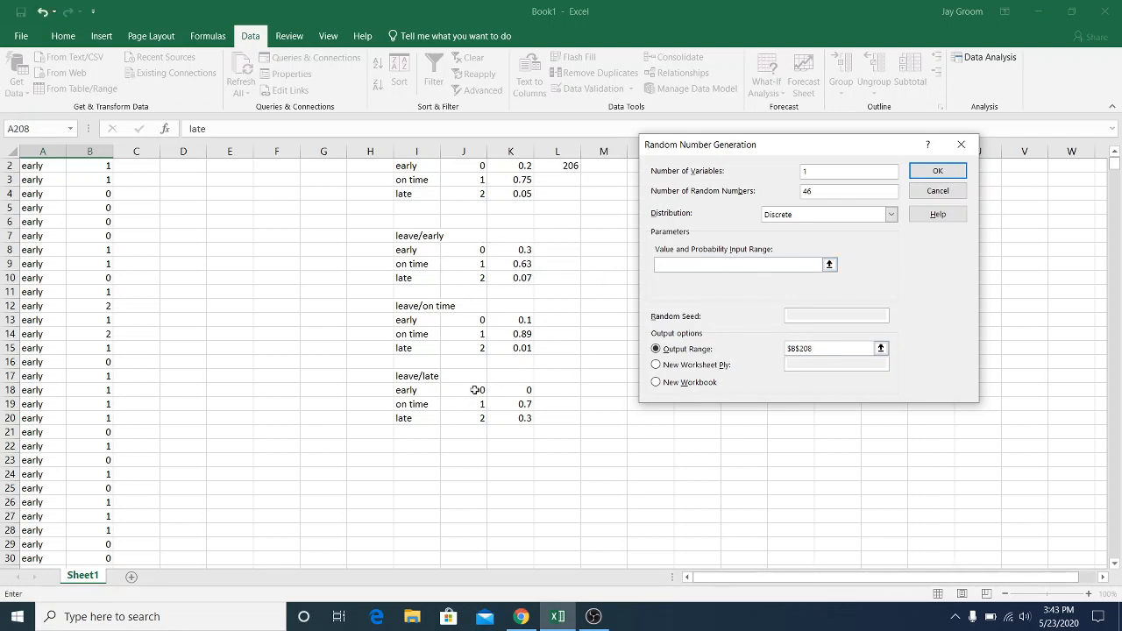
drag(474, 390, 506, 416)
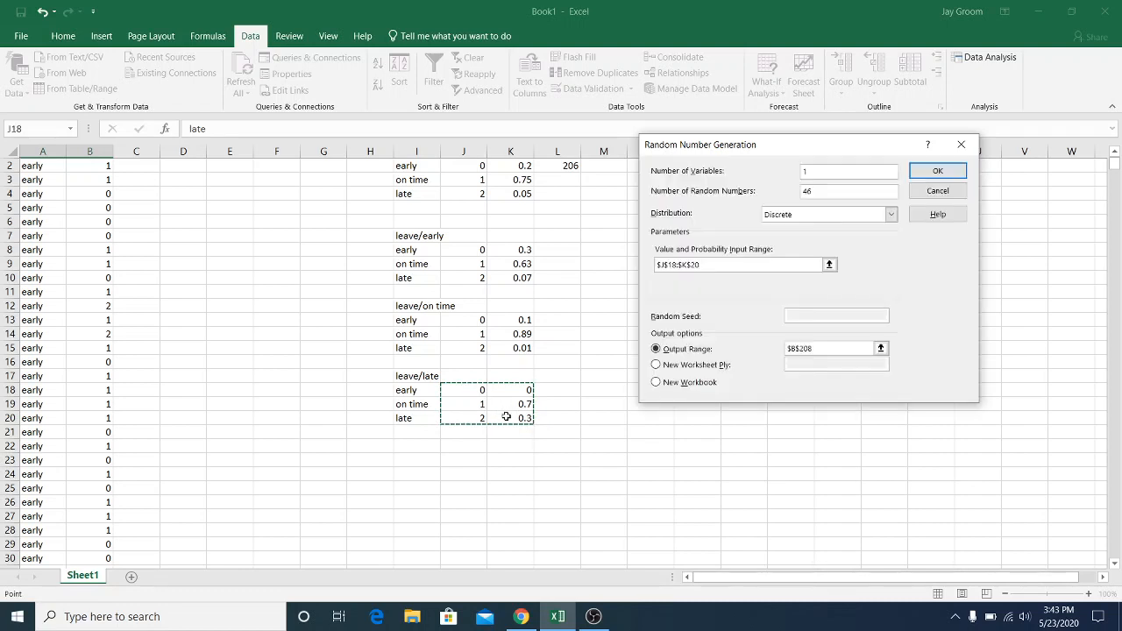
key(Return)
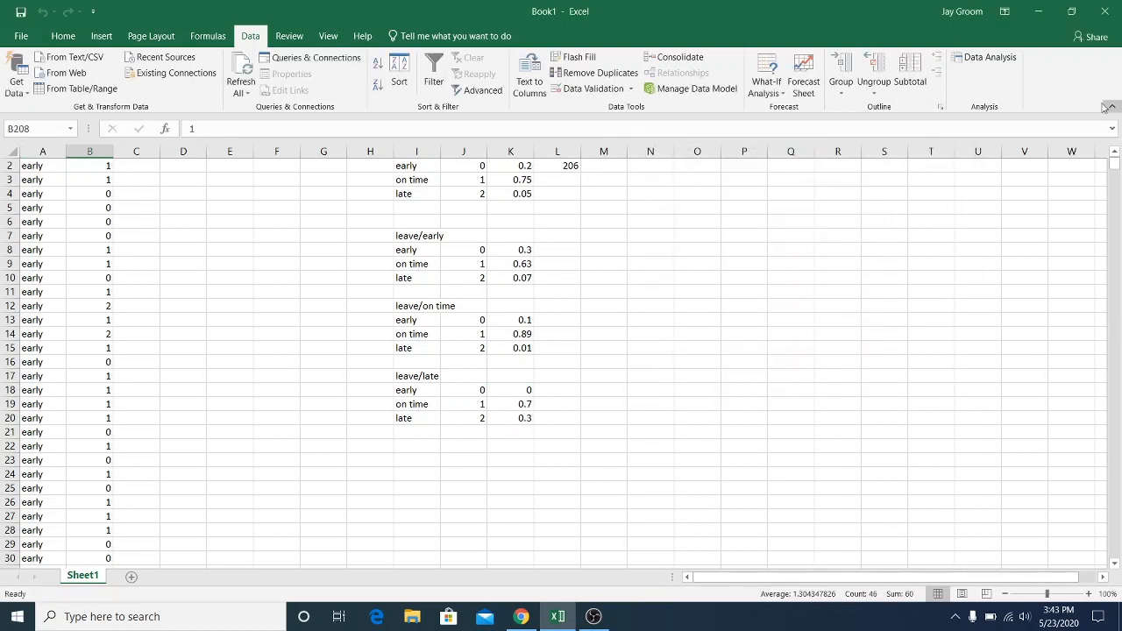
Select the on time rows from A254 down to A1001 and set Random Number Generation to produce 748 random numbers
drag(1115, 171, 1118, 261)
drag(1114, 263, 1114, 263)
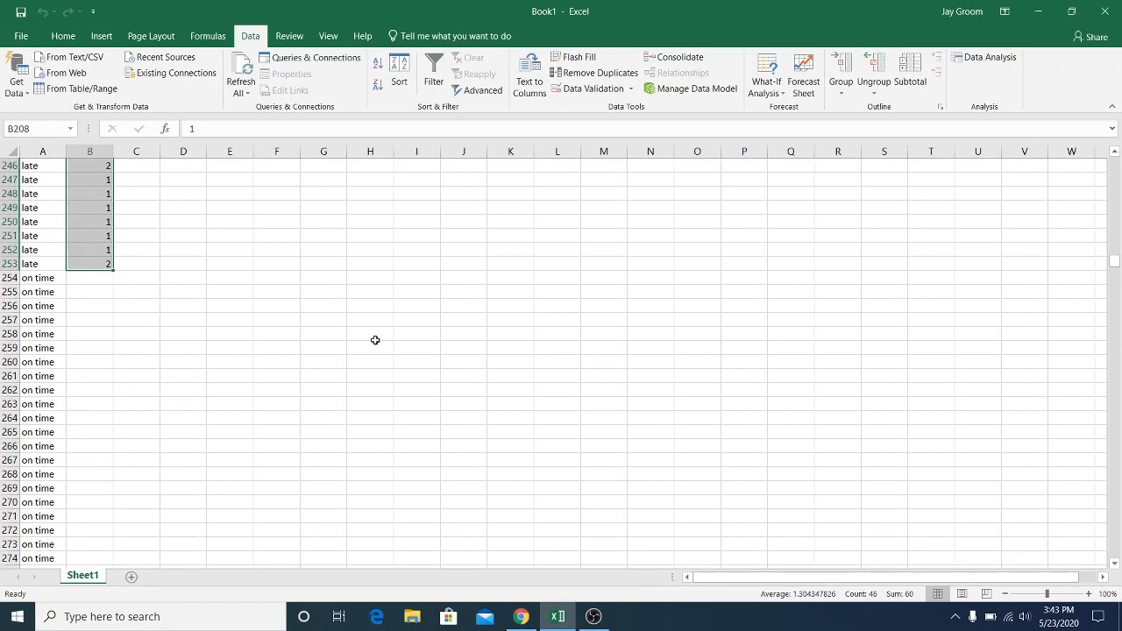
drag(44, 273, 46, 544)
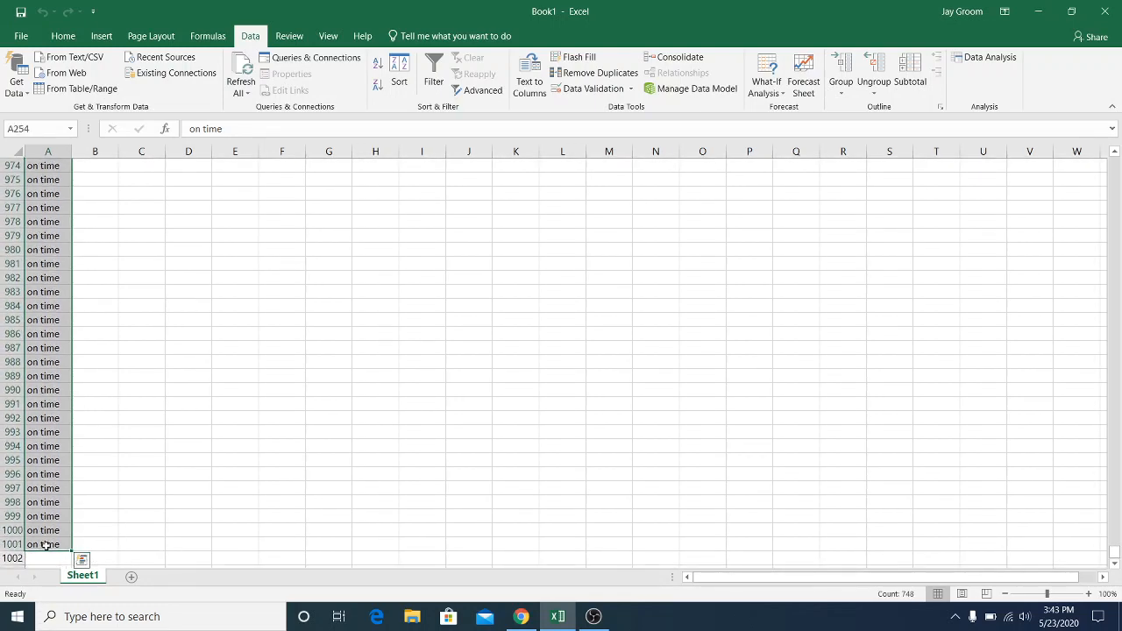
click(984, 60)
click(943, 231)
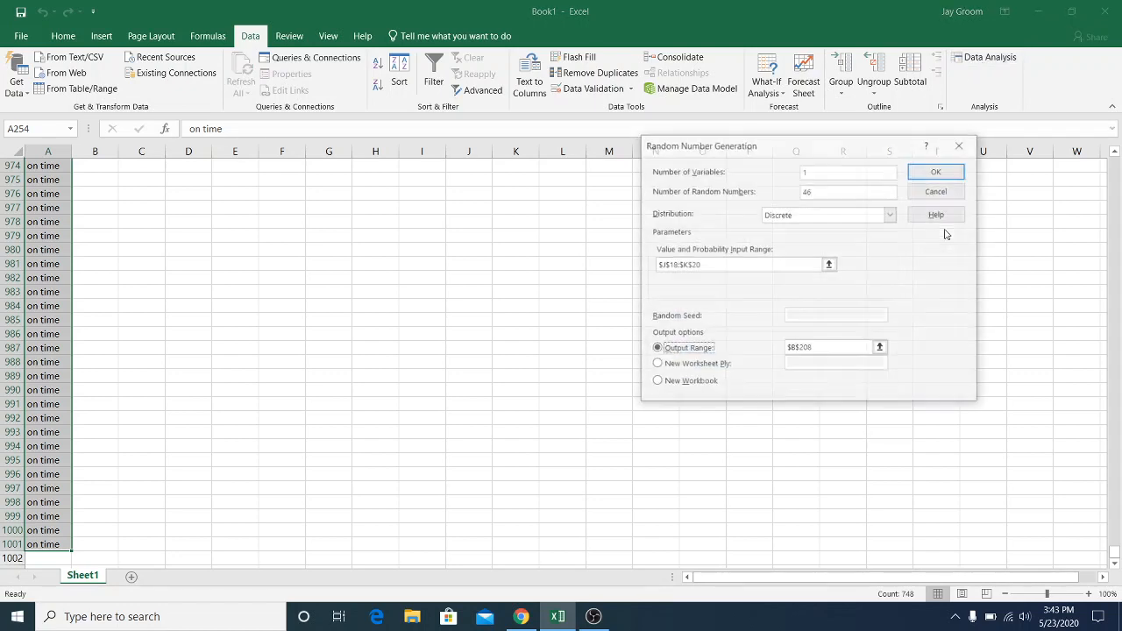
drag(828, 189, 792, 191)
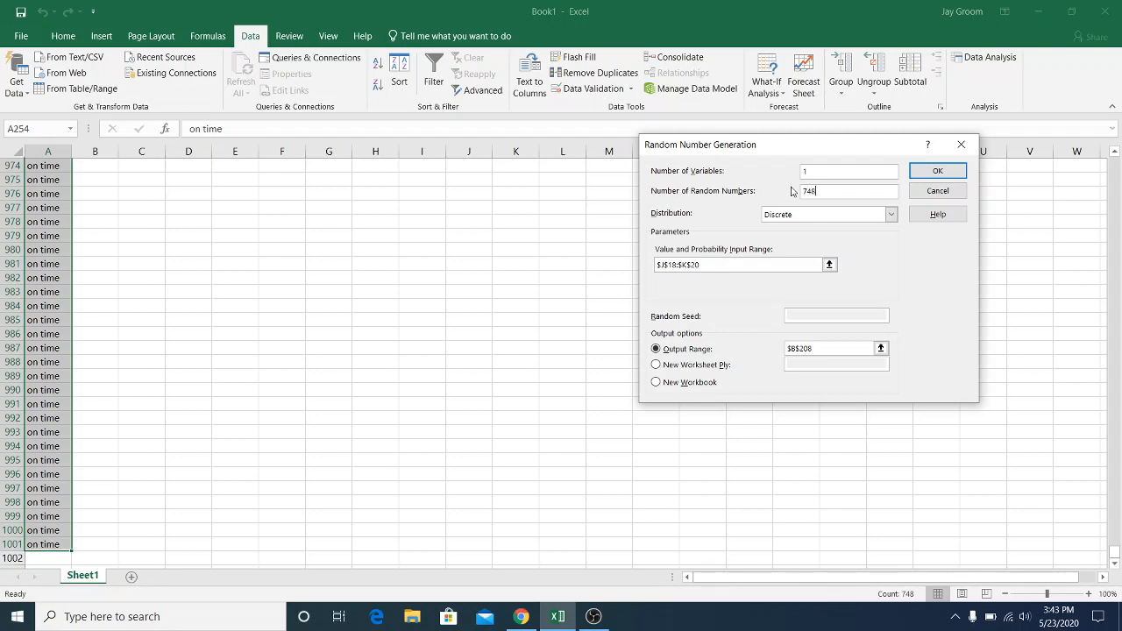
Generate the discrete leave outcomes for the on time rows from value and probability range J13:K15, with output starting at B254
click(830, 348)
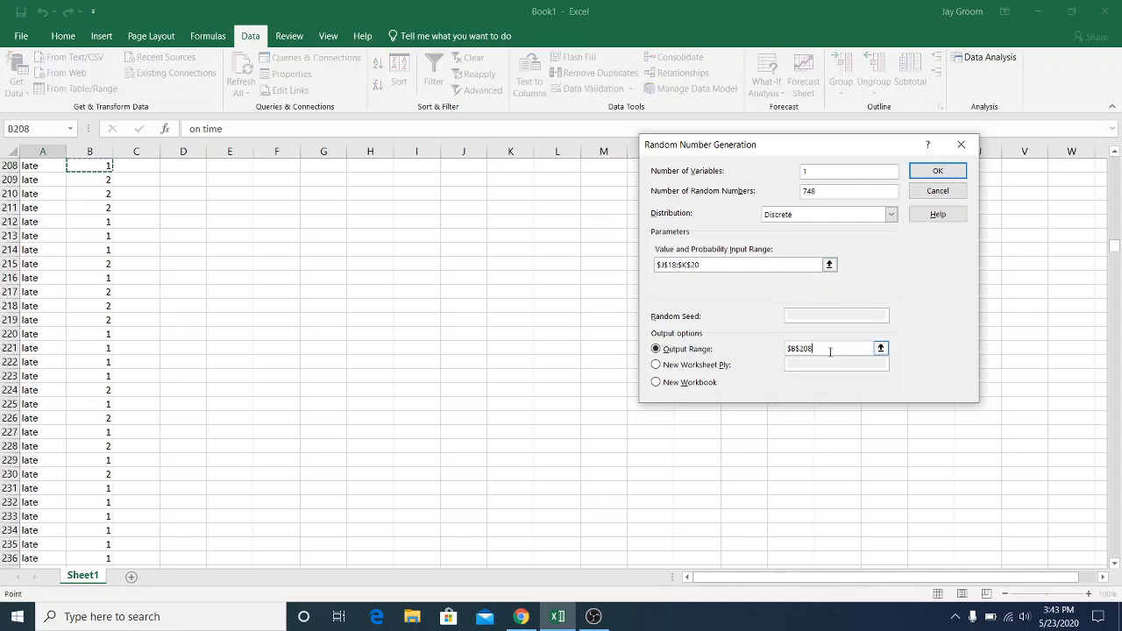
key(BackSpace)
key(BackSpace)
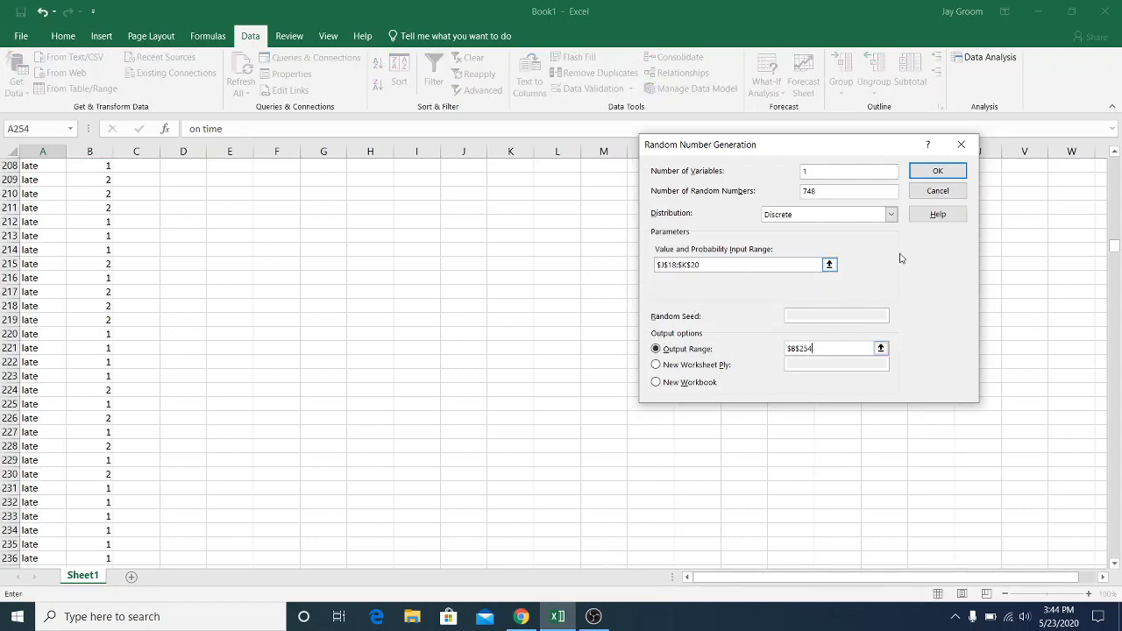
drag(1116, 252, 1116, 162)
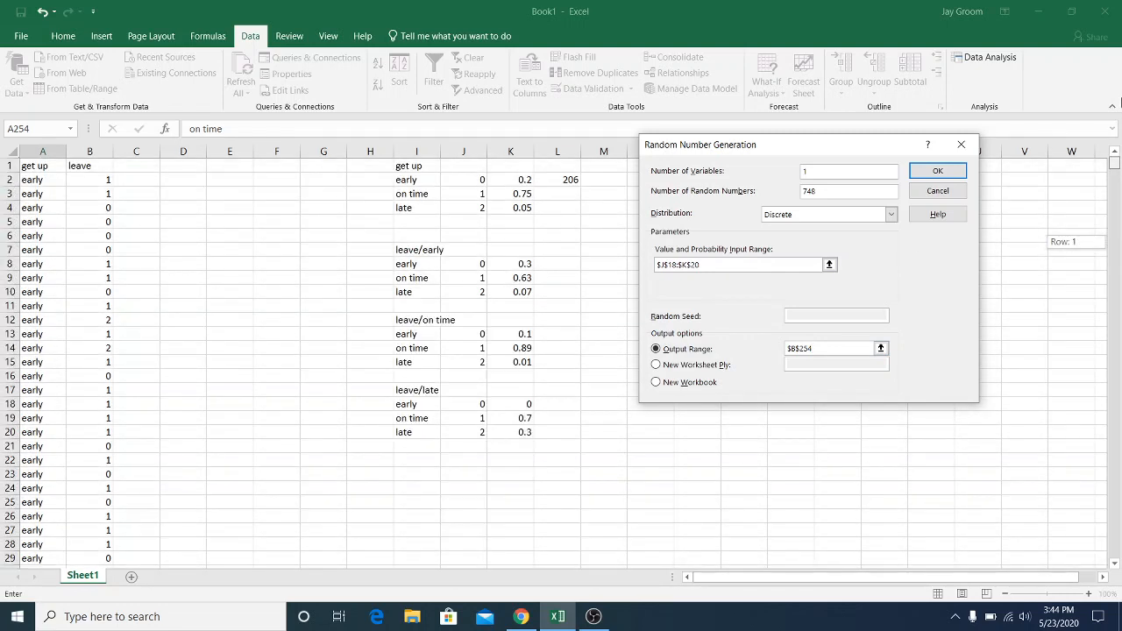
click(717, 269)
key(BackSpace)
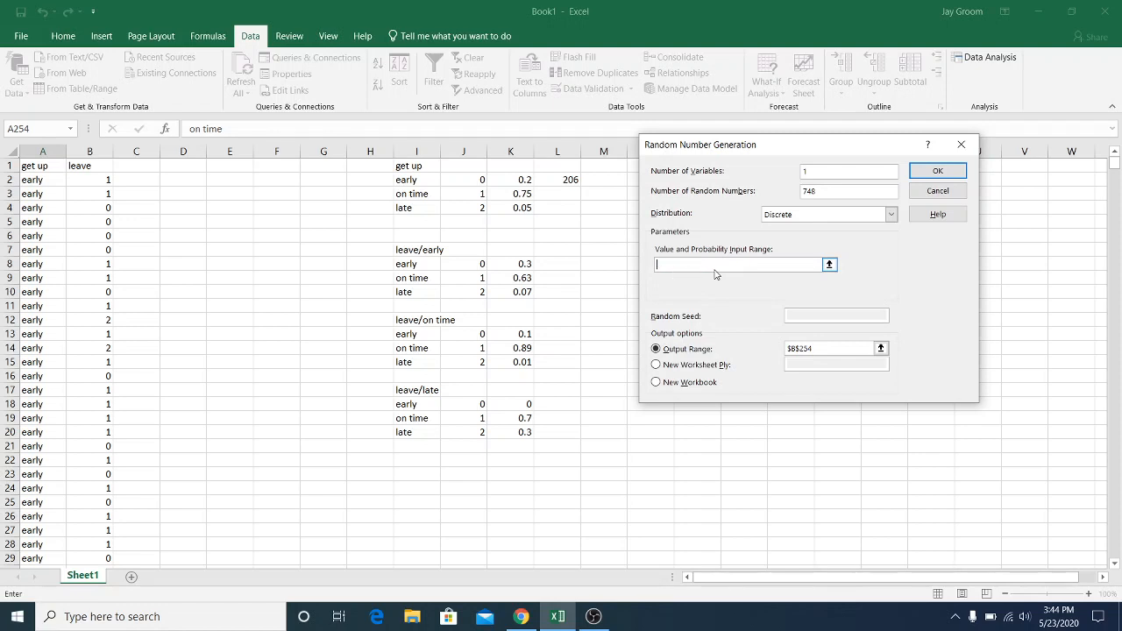
drag(461, 339, 516, 361)
key(Return)
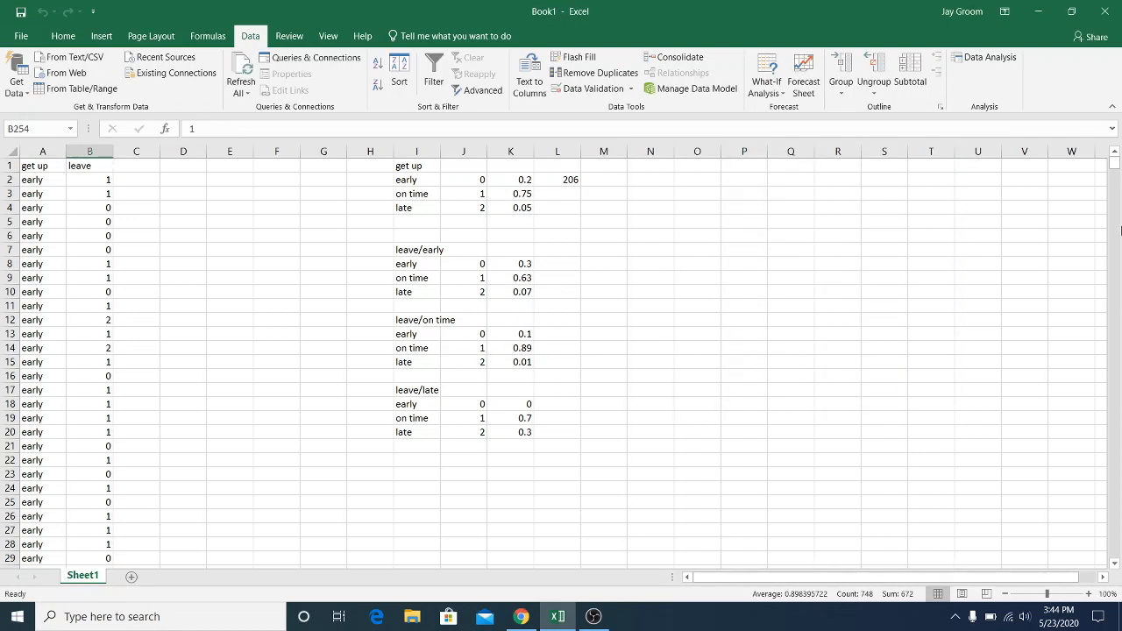
Replace every 2 in the leave column B with "late"
mouse_move(1116, 171)
mouse_down()
mouse_move(1113, 535)
mouse_move(1114, 162)
mouse_up()
click(89, 152)
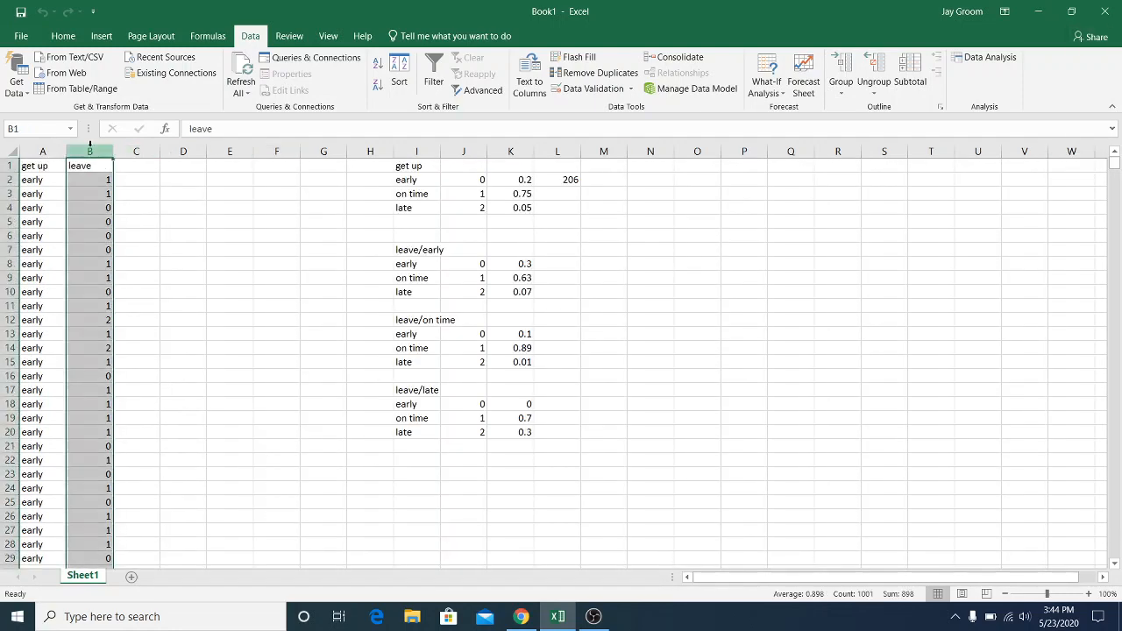
key(ctrl+f)
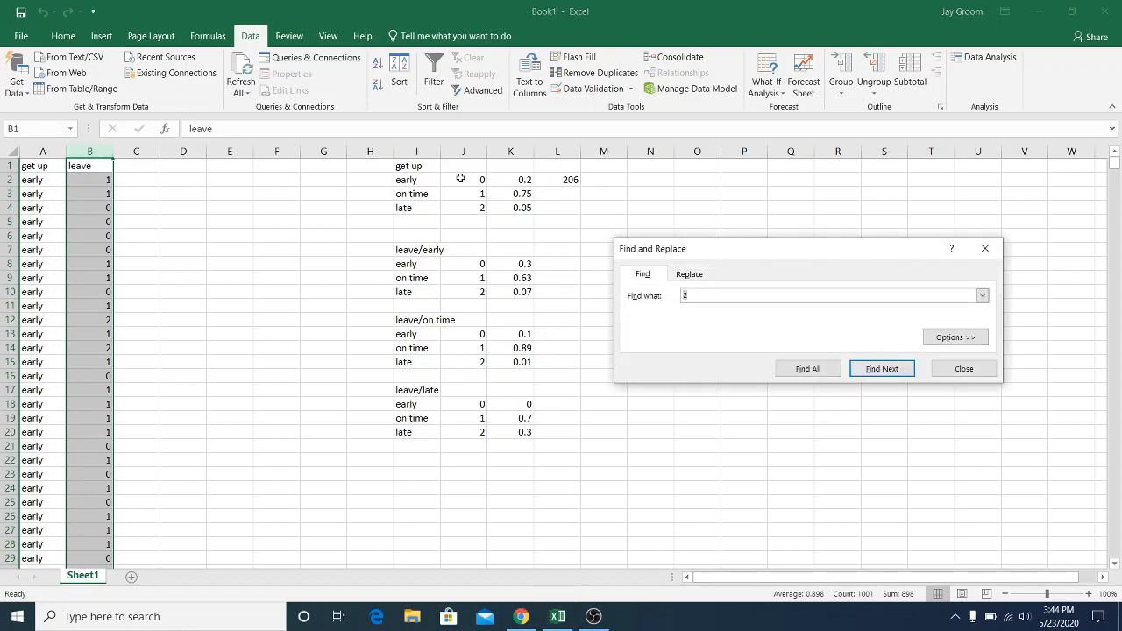
click(689, 274)
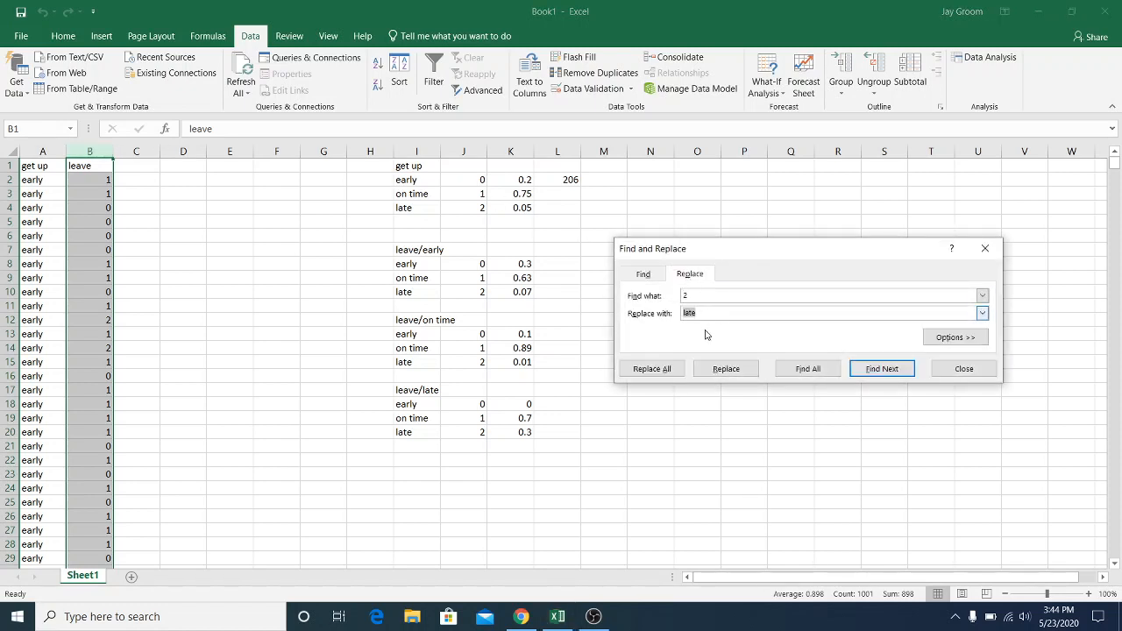
click(666, 372)
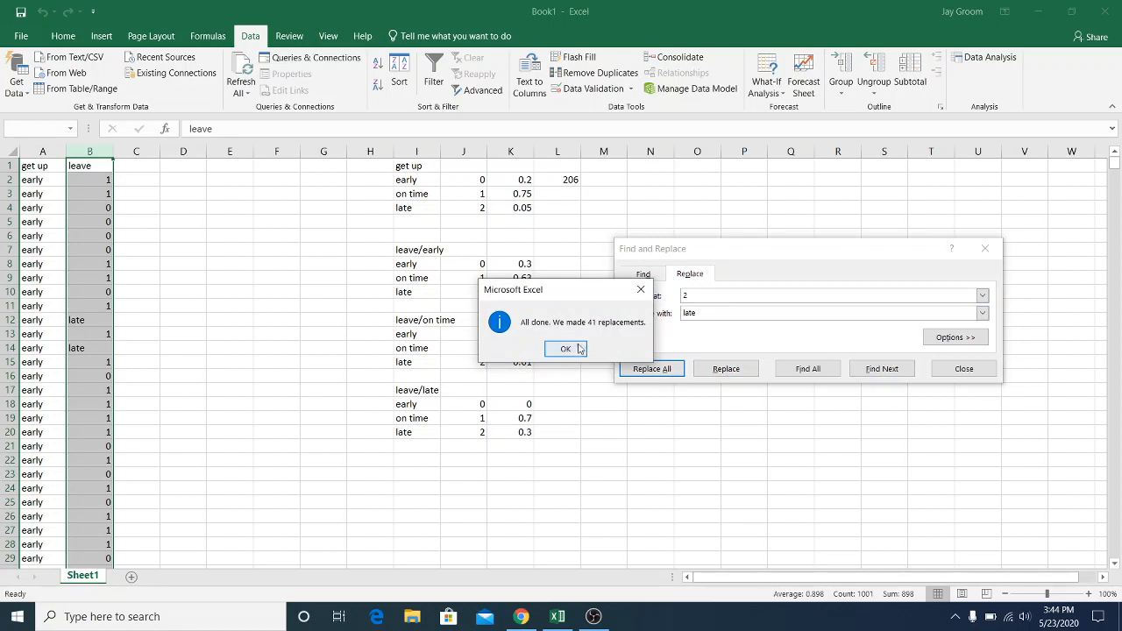
click(568, 349)
Replace every 1 in the leave column with "on time"
click(688, 296)
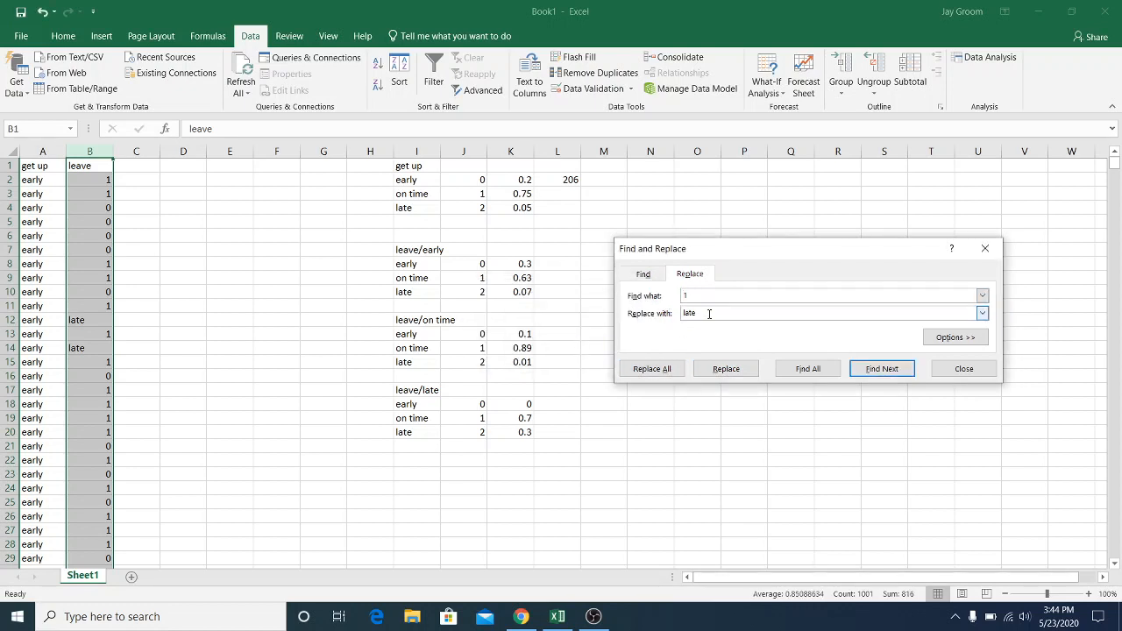
double_click(689, 313)
text(0)
click(664, 368)
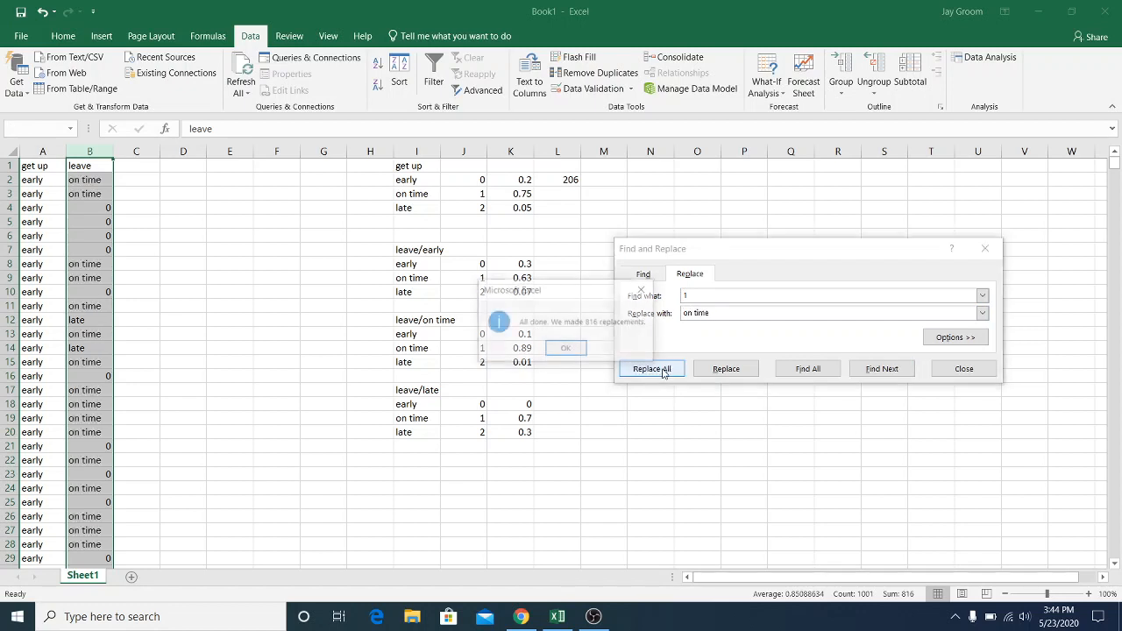
click(566, 348)
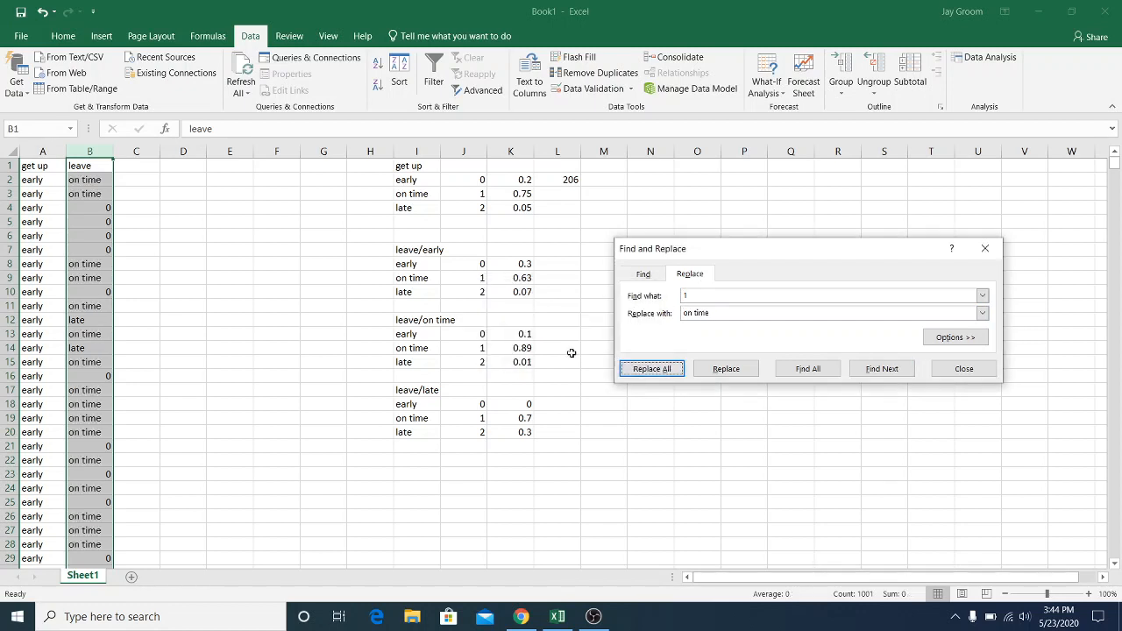
Replace every 0 in the leave column with "early" and close Find and Replace
click(699, 295)
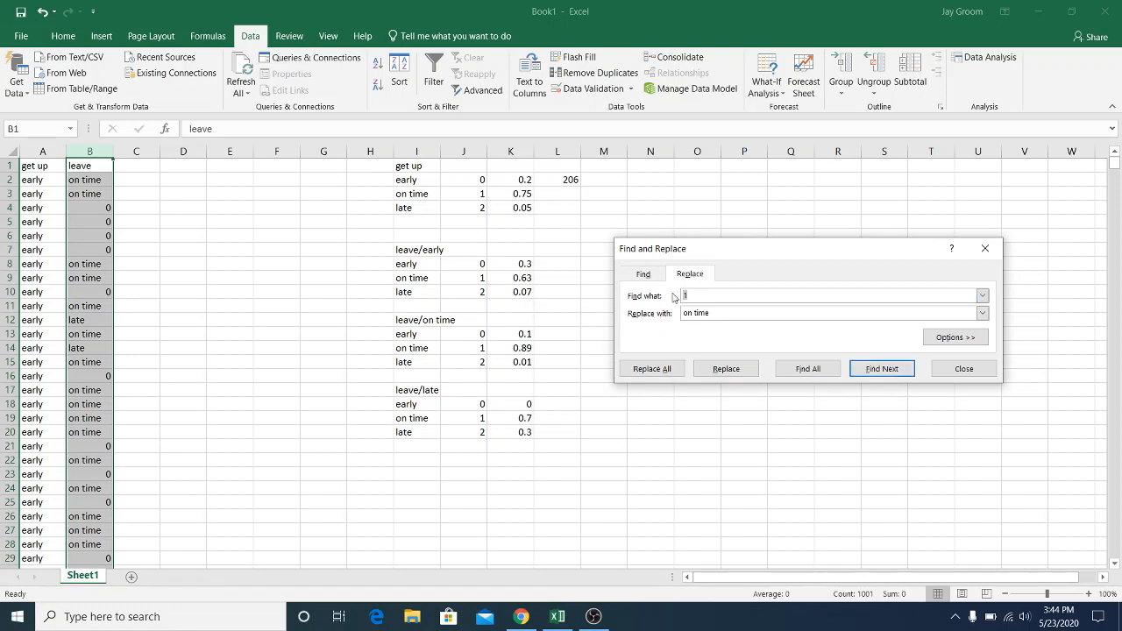
text(0)
key(Tab)
text(earl)
click(655, 368)
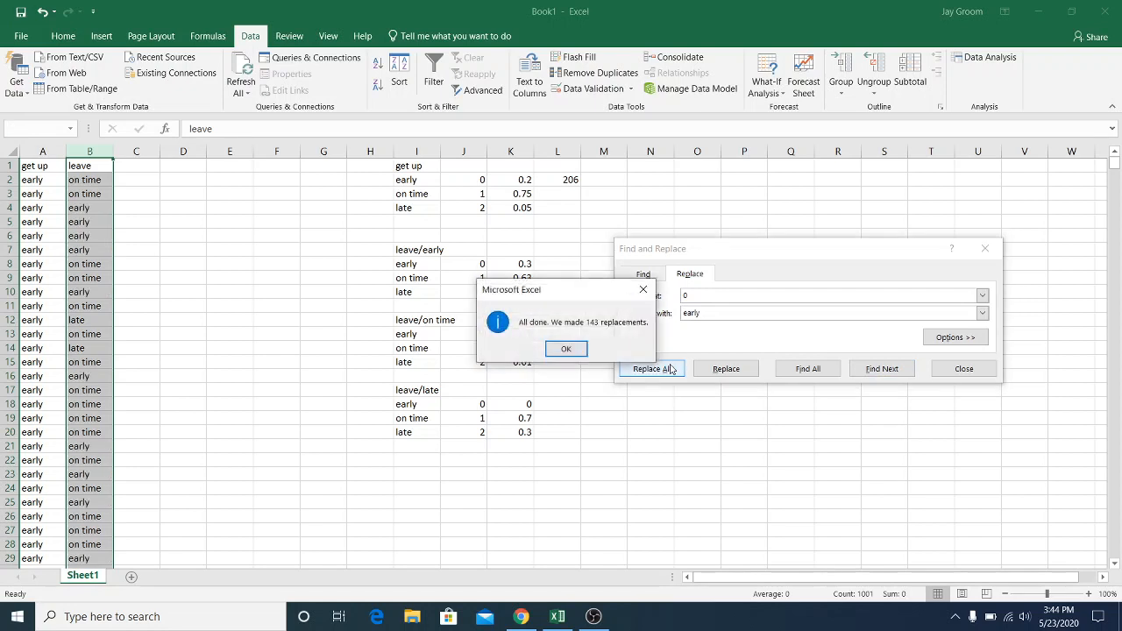
click(565, 349)
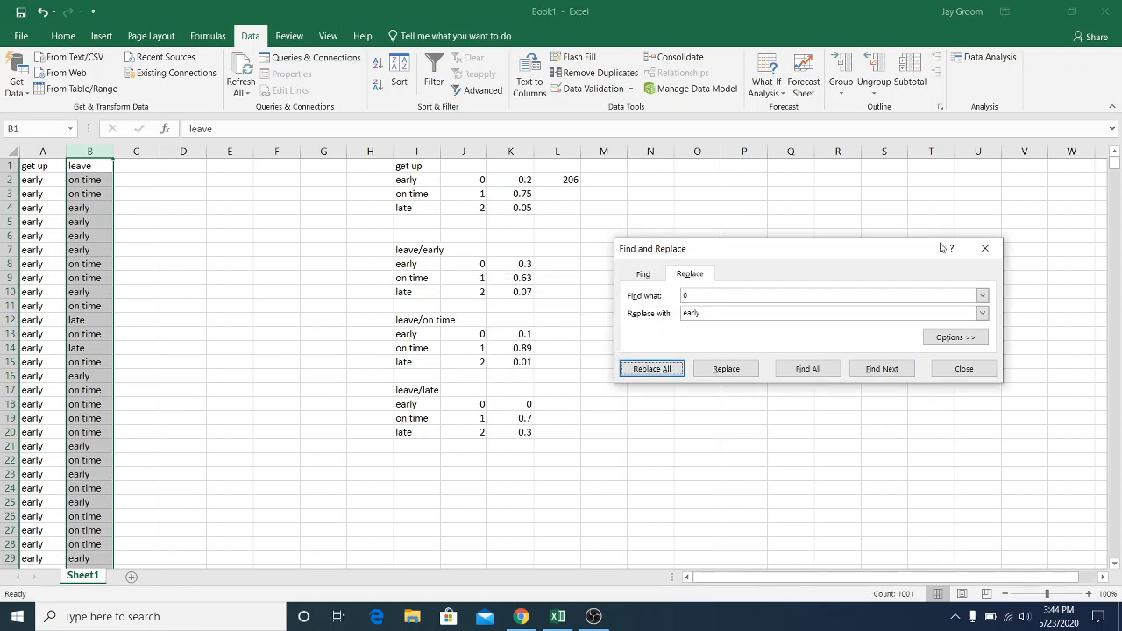
click(985, 248)
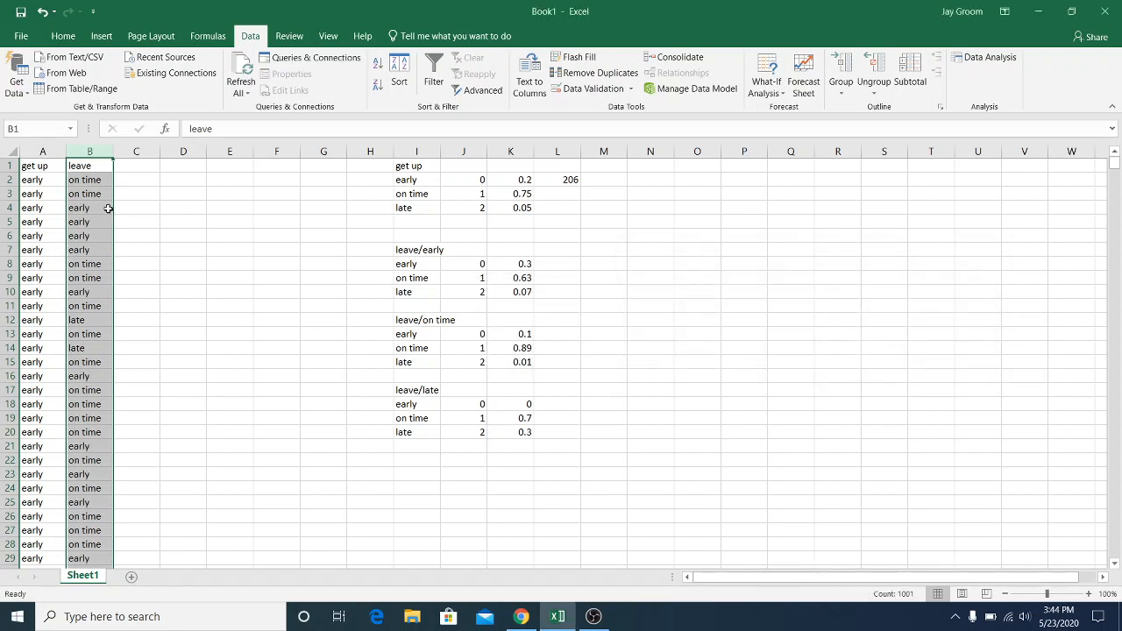
Sort columns A and B by leave and then by get up, both on cell values from A to Z
drag(86, 151, 16, 151)
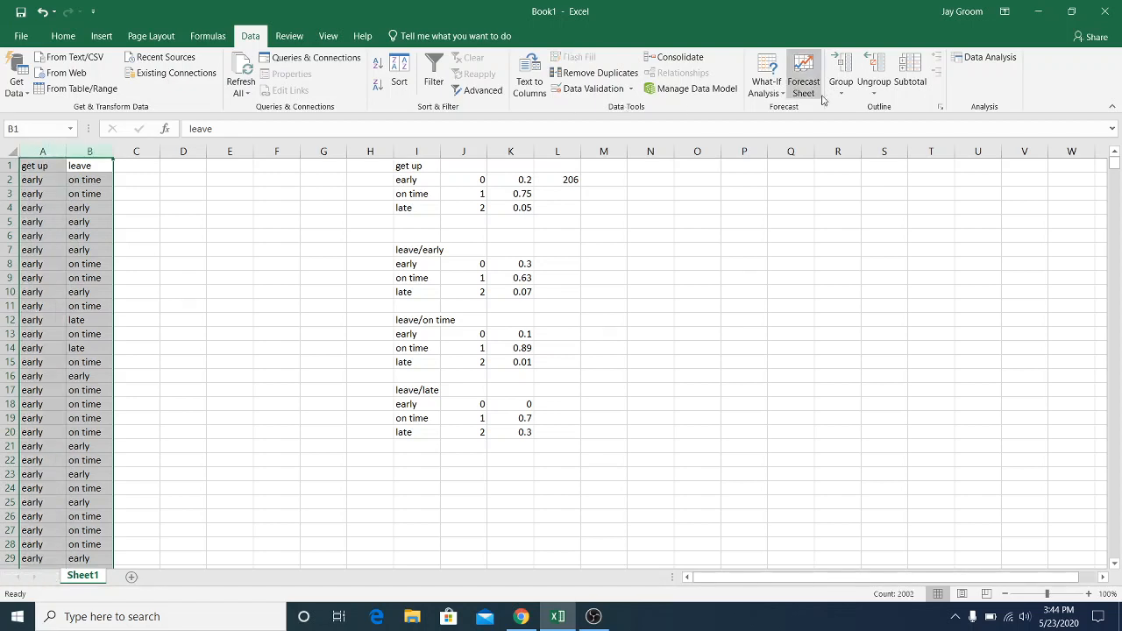
click(63, 36)
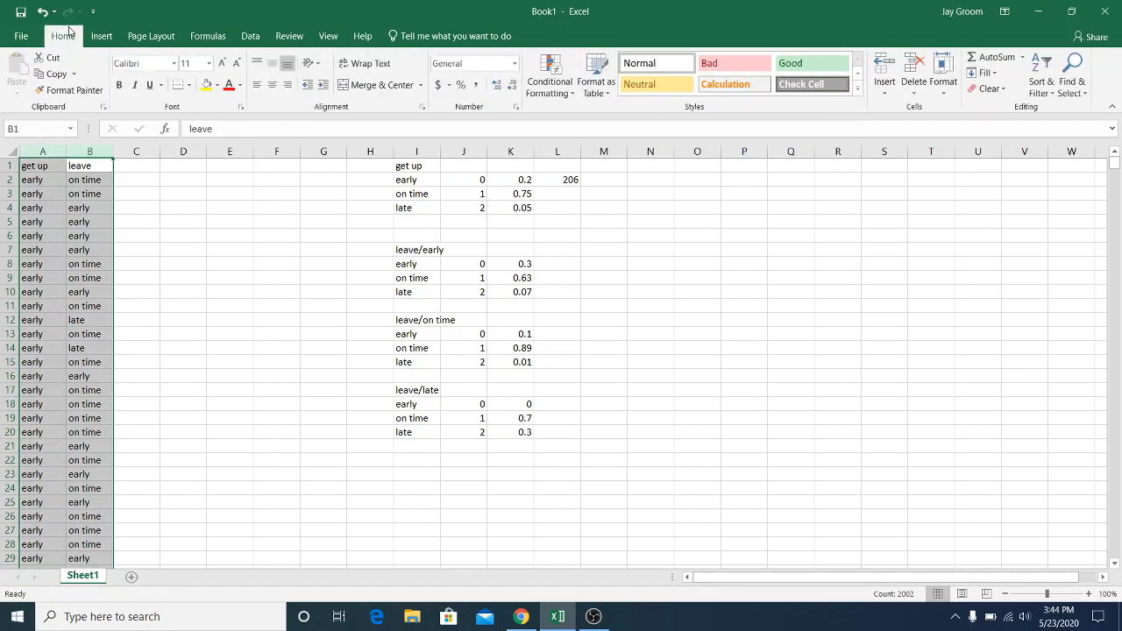
click(1051, 95)
click(1065, 144)
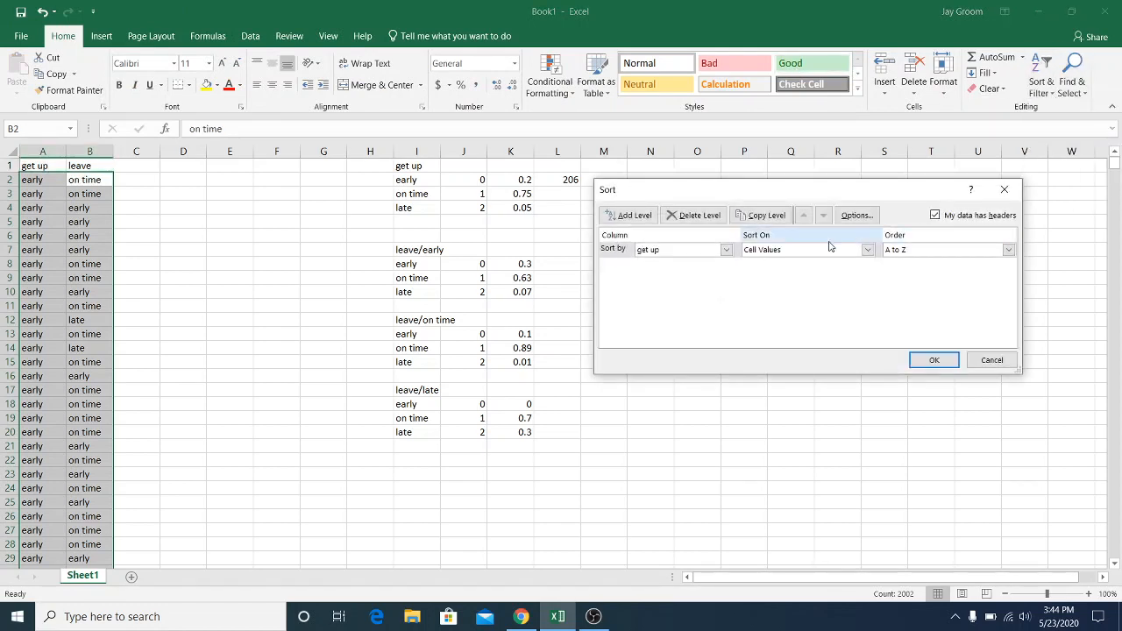
click(726, 250)
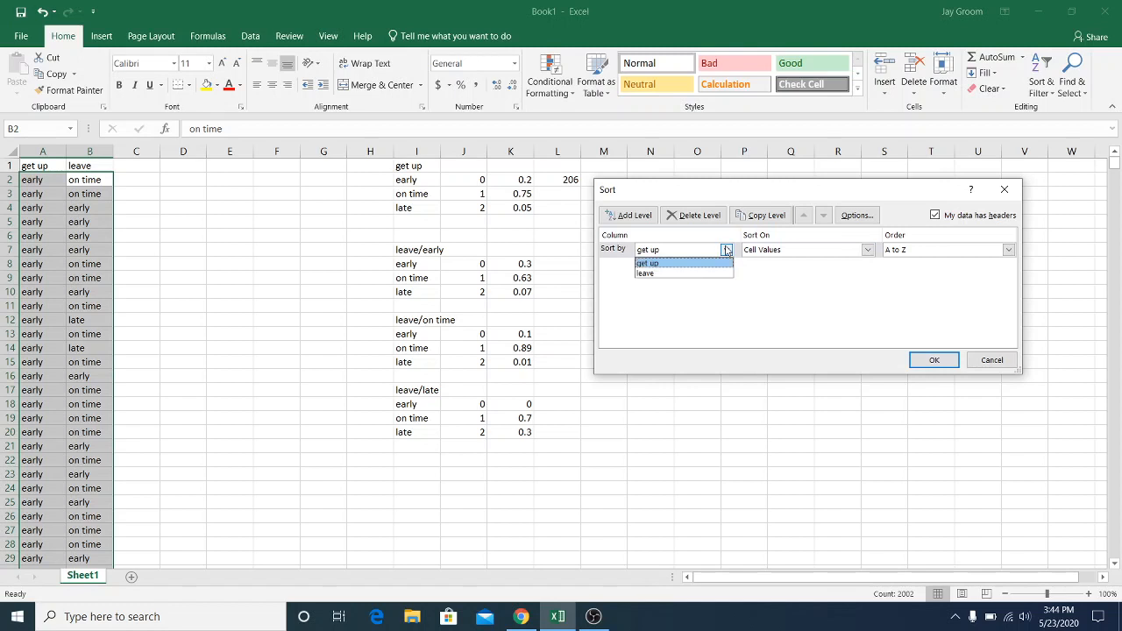
click(708, 275)
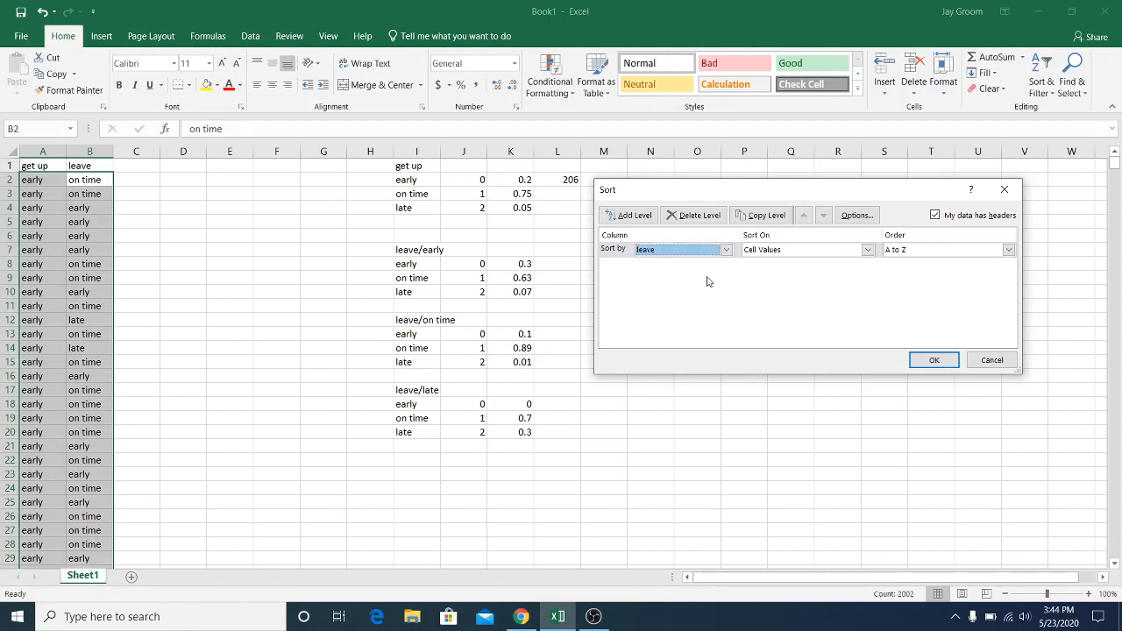
click(620, 219)
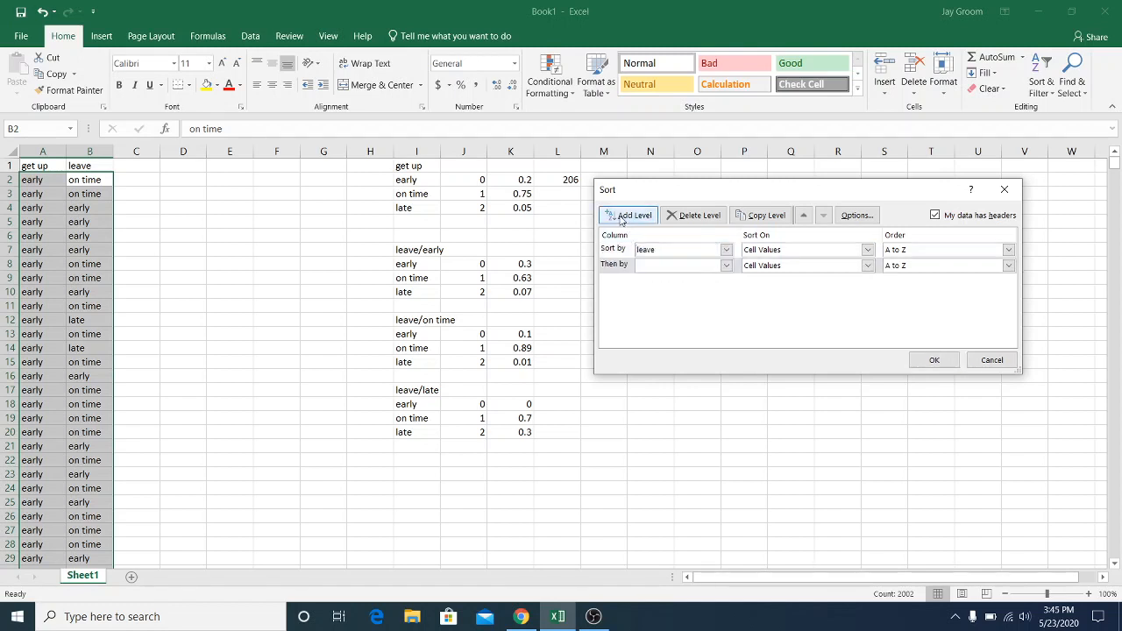
click(682, 268)
click(682, 279)
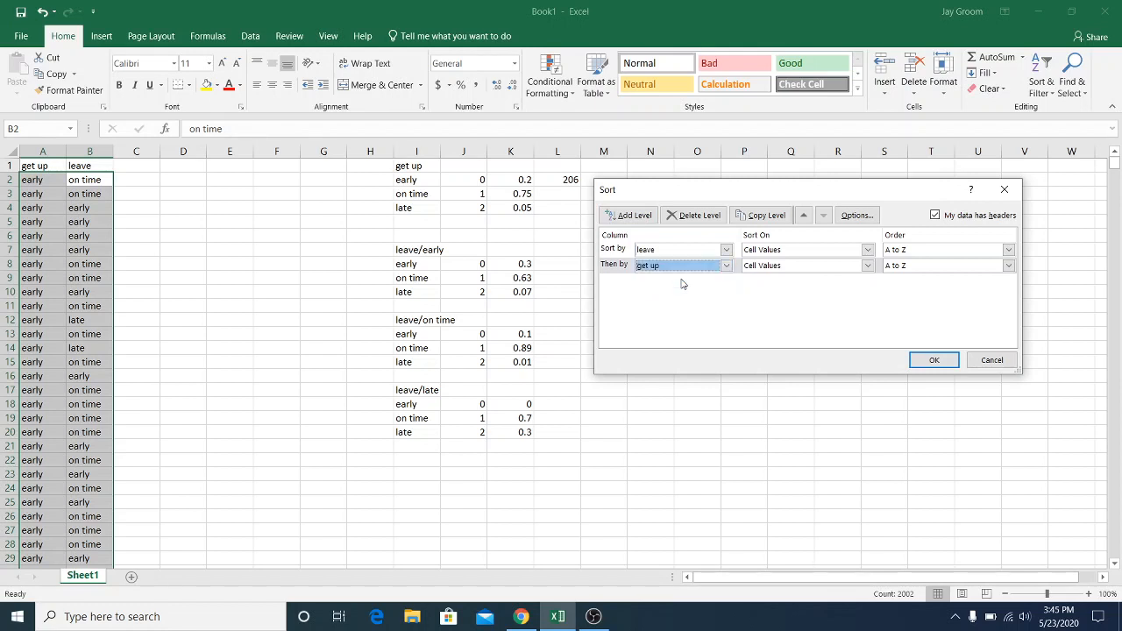
click(917, 359)
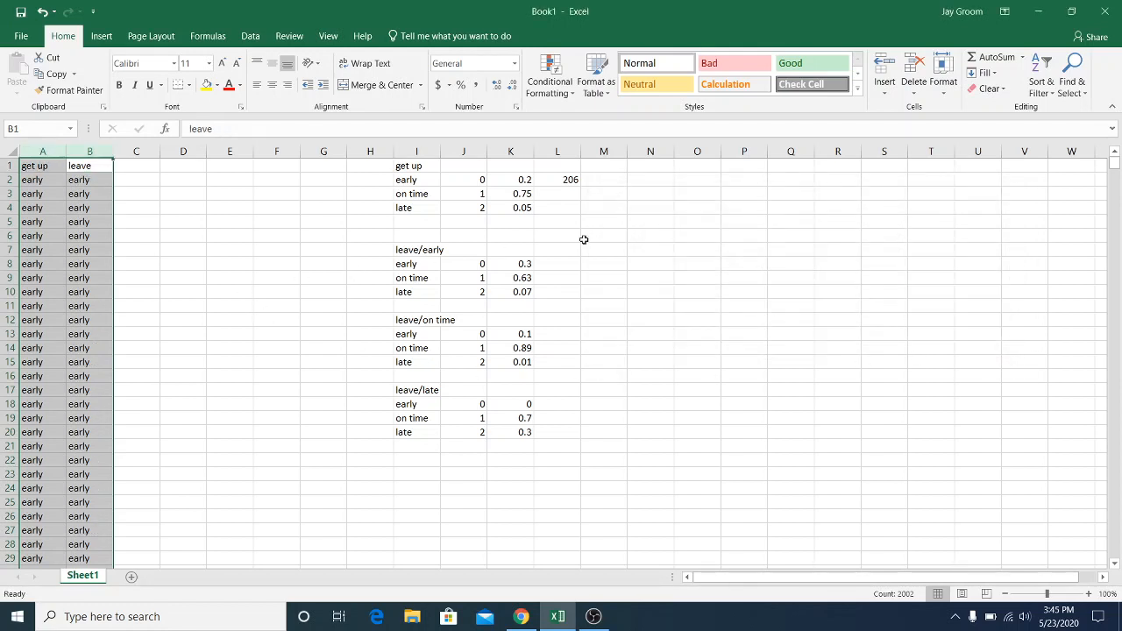
Enter the heading "traffic/leave" in O1 with the labels light, medium and heavy in O2 to O4
click(706, 167)
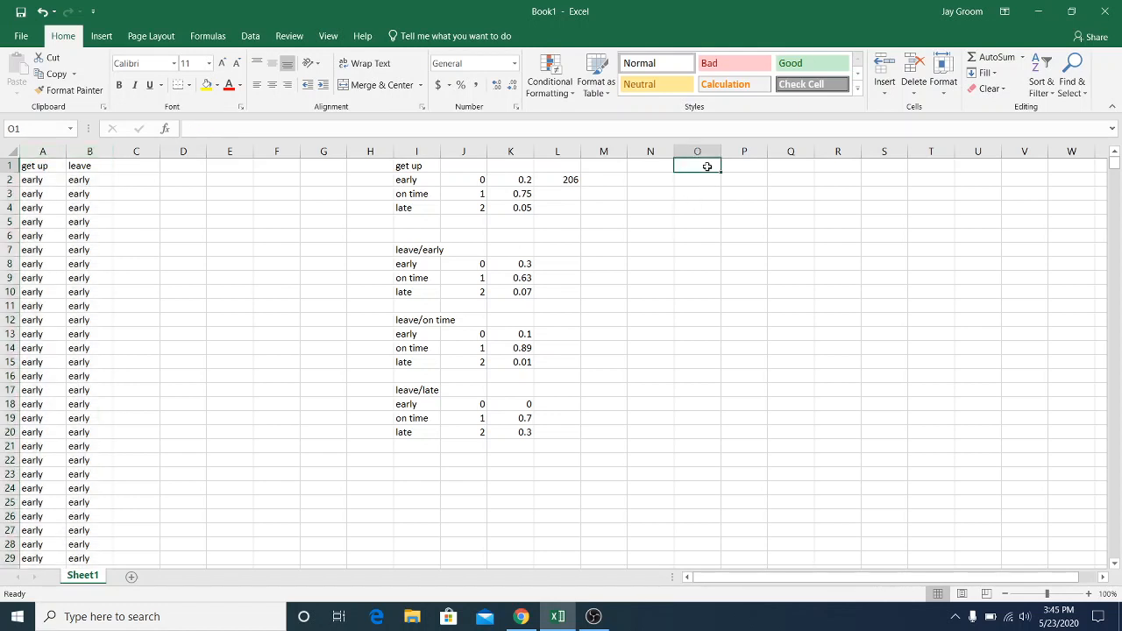
text(traffic/)
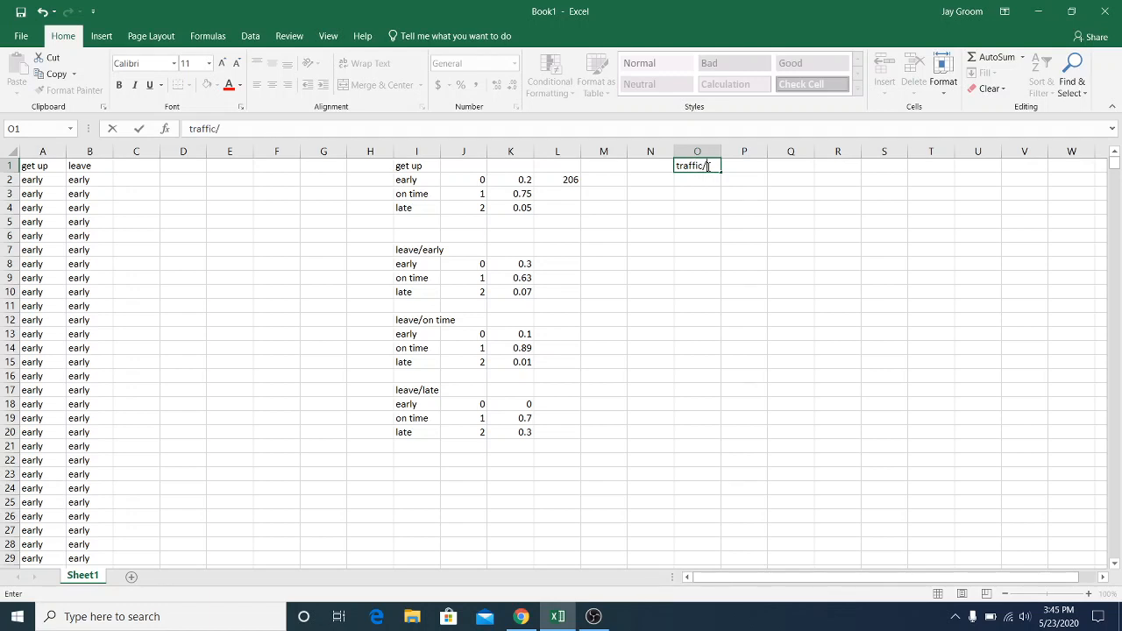
text(leave)
click(701, 177)
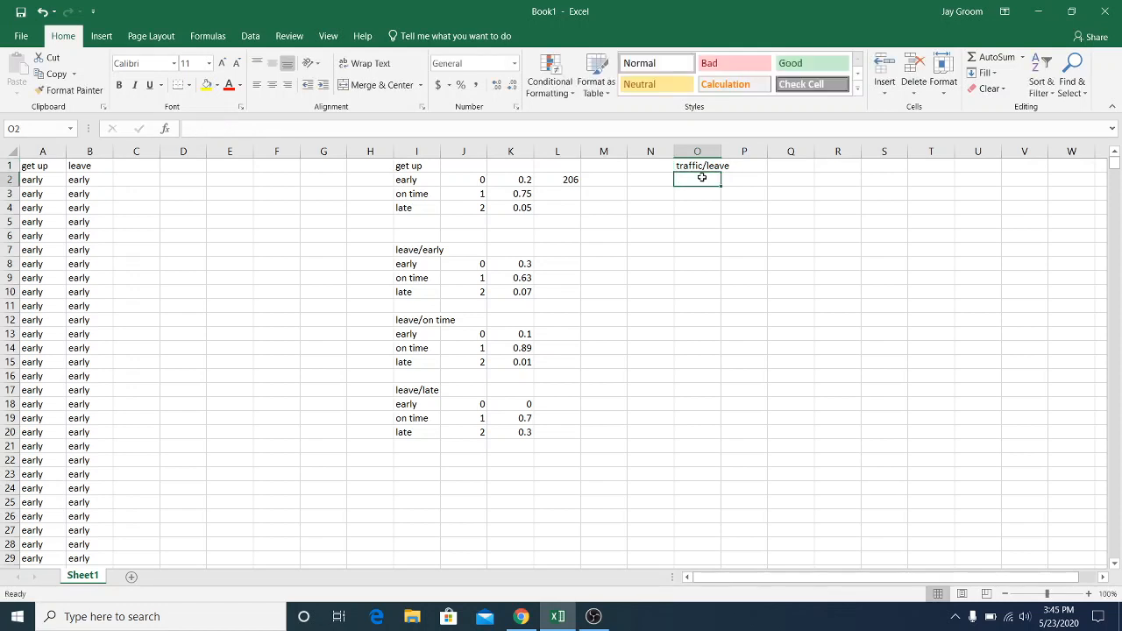
text(light)
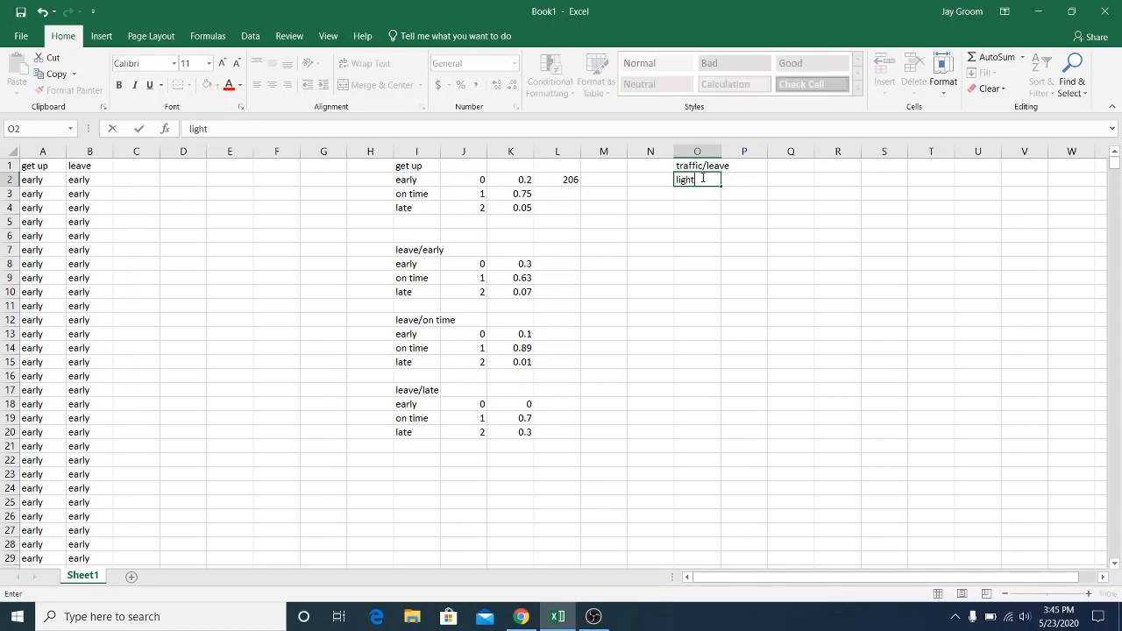
key(Return)
text(mediu)
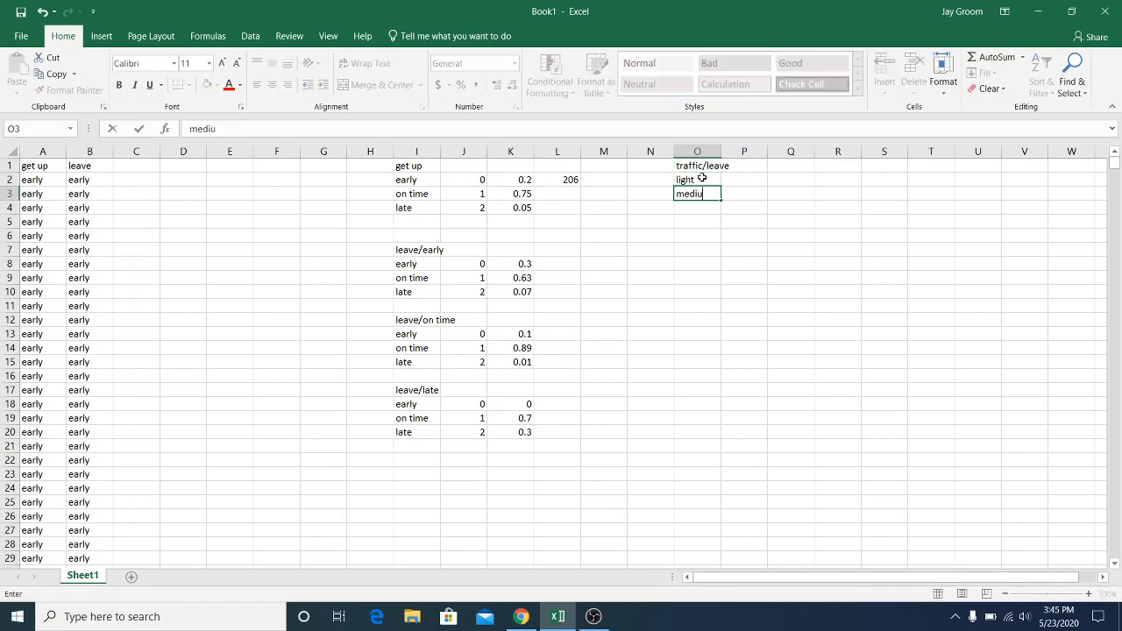
text(m)
key(Return)
text(heavy)
key(Return)
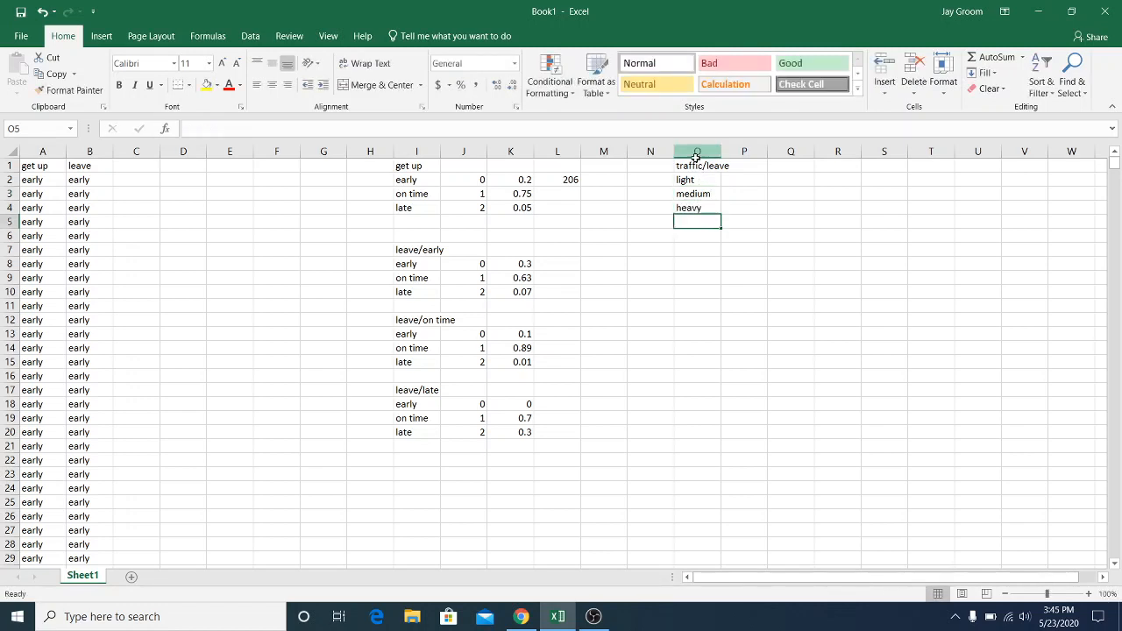
Copy the traffic/leave block O1:O4 to O6 and to O11
click(697, 153)
drag(697, 166, 703, 205)
key(ctrl+c)
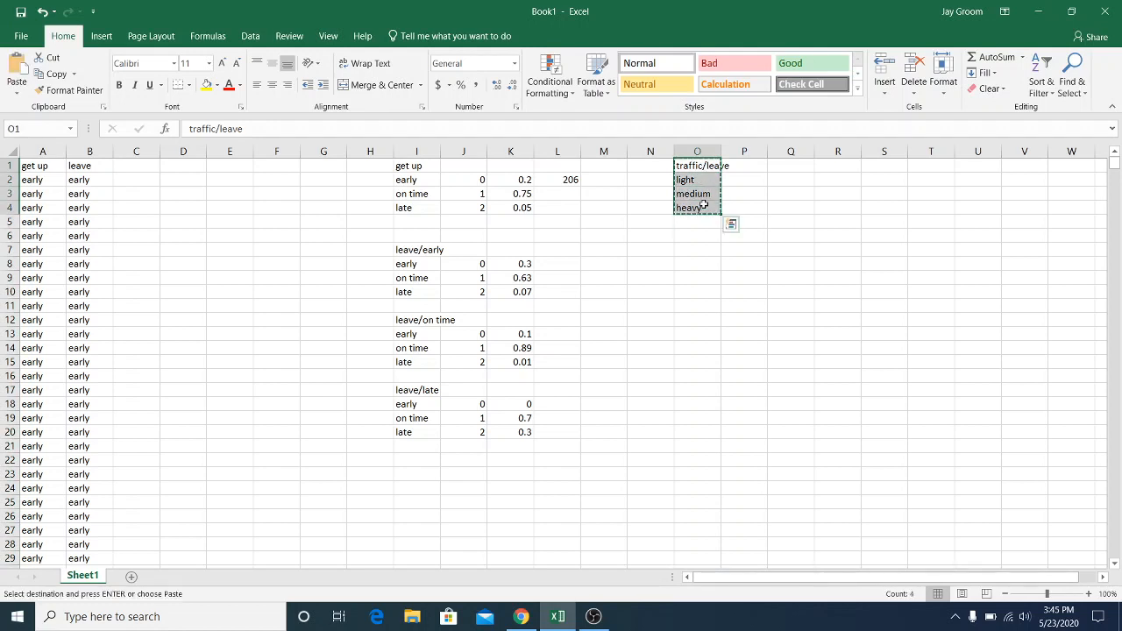
click(702, 236)
key(ctrl+v)
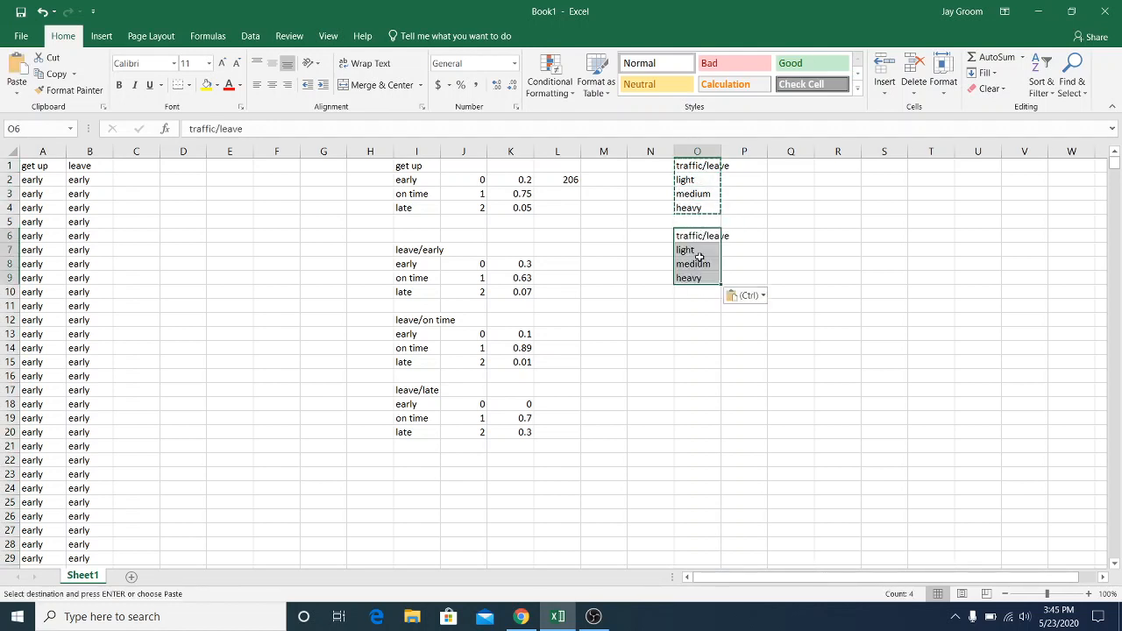
click(696, 305)
key(ctrl+v)
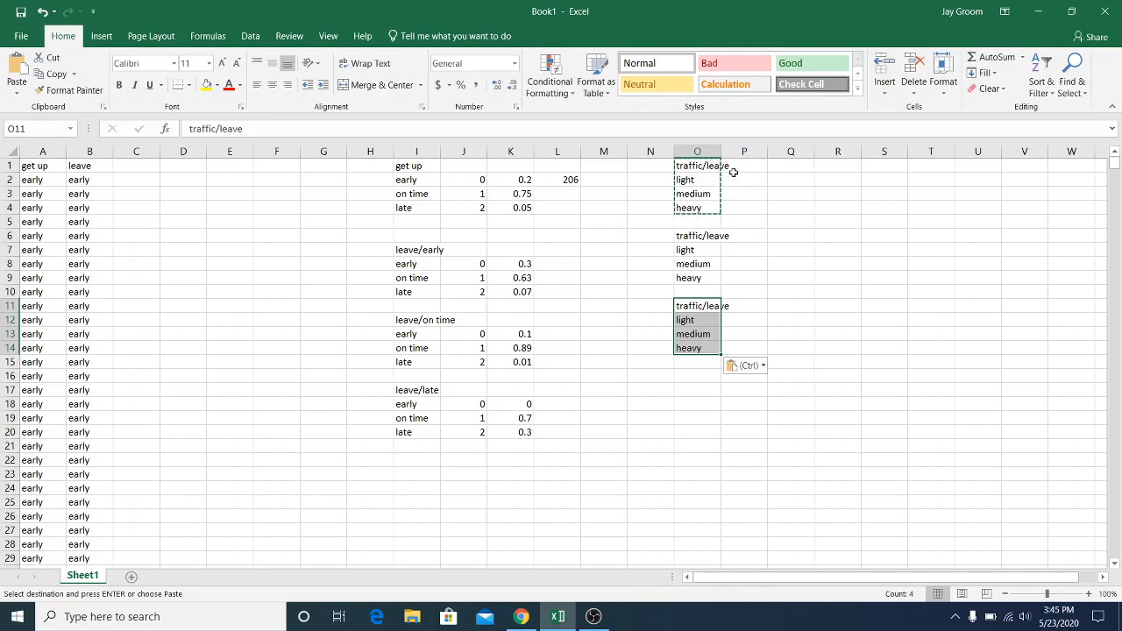
Extend the heading in O1 to read "traffic/leave early"
click(702, 165)
double_click(702, 165)
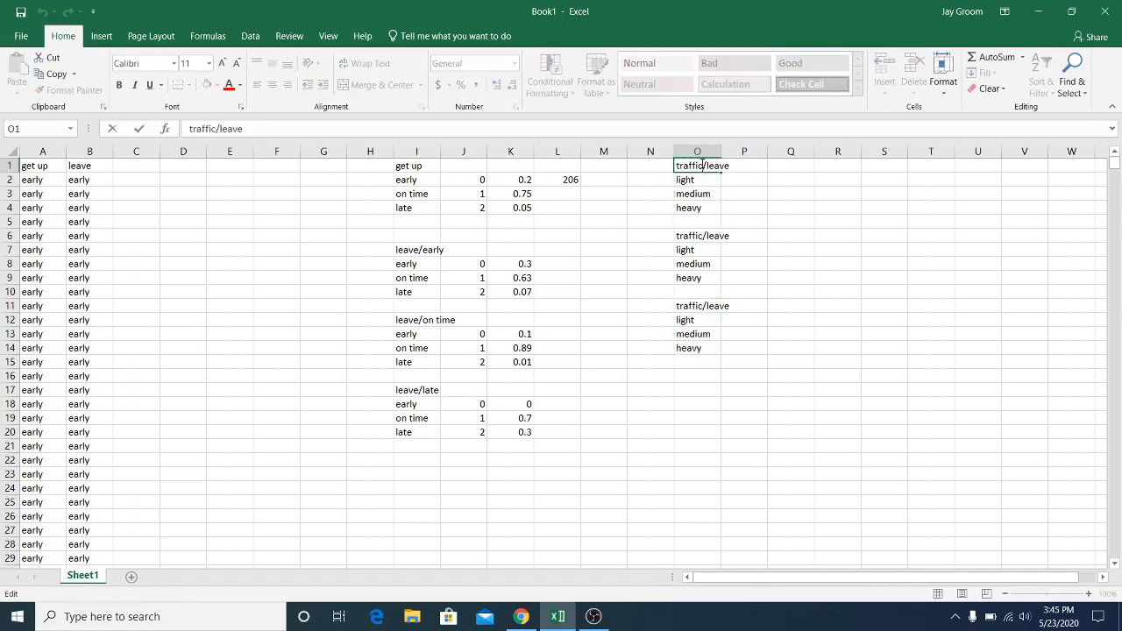
double_click(502, 121)
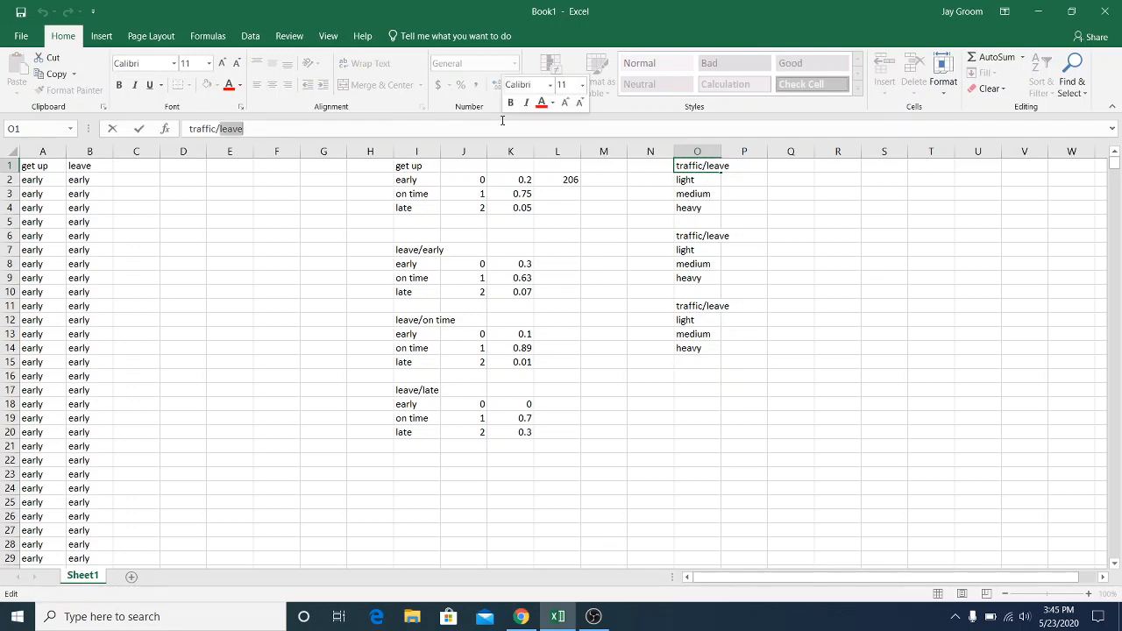
click(502, 121)
text(eary)
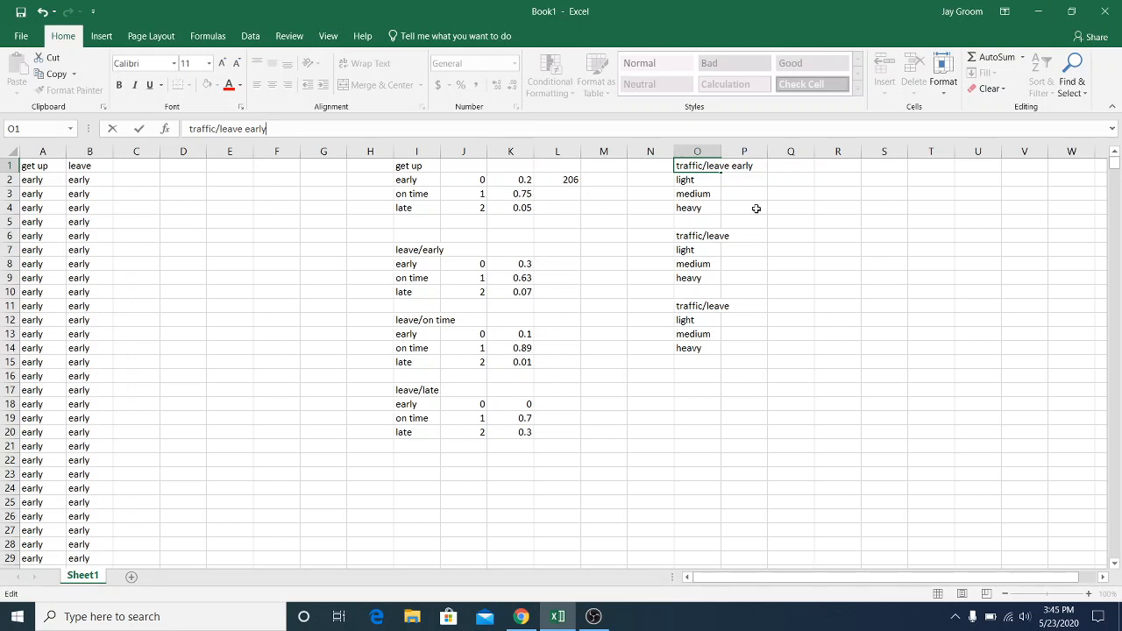
Extend the heading in O6 to read "traffic/leave on time"
click(708, 235)
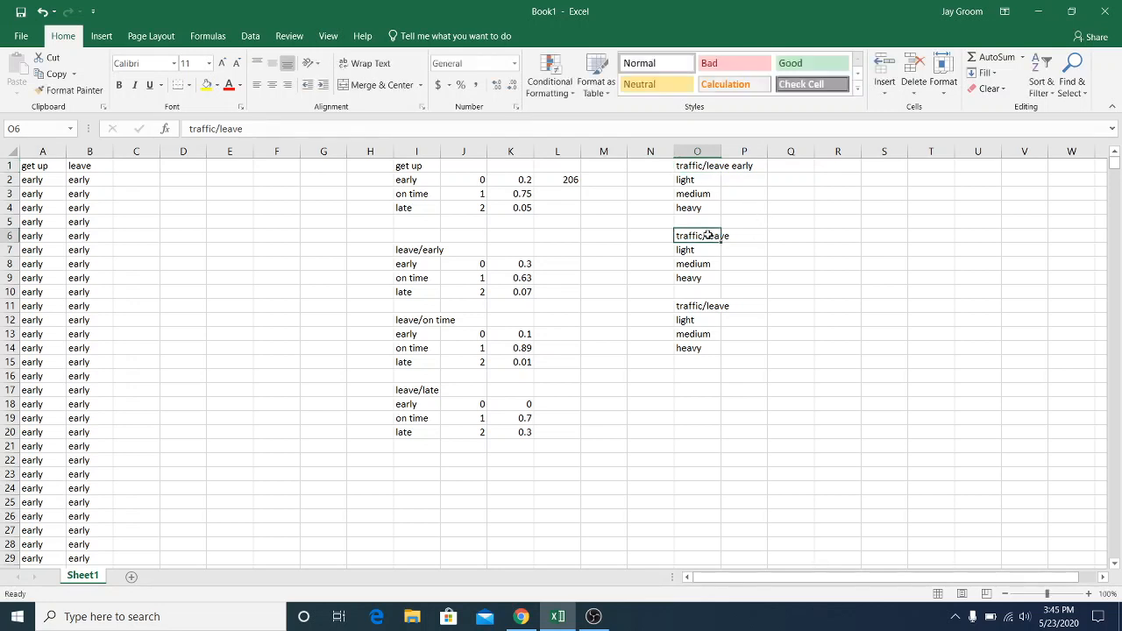
click(551, 129)
text(on ti)
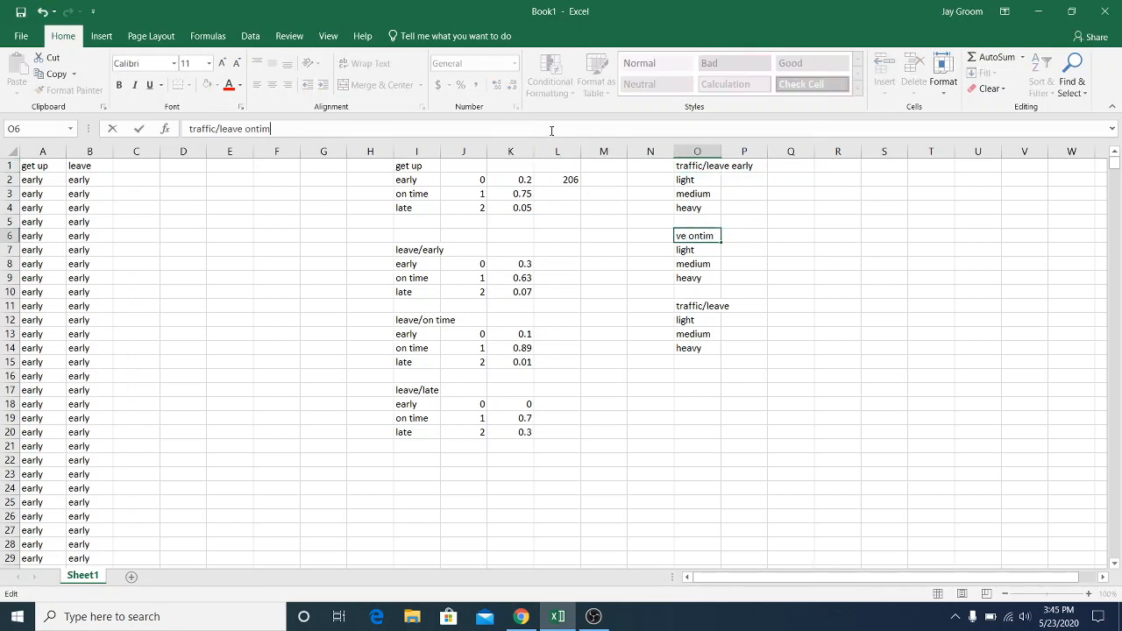
key(BackSpace)
key(BackSpace)
text(time)
key(Return)
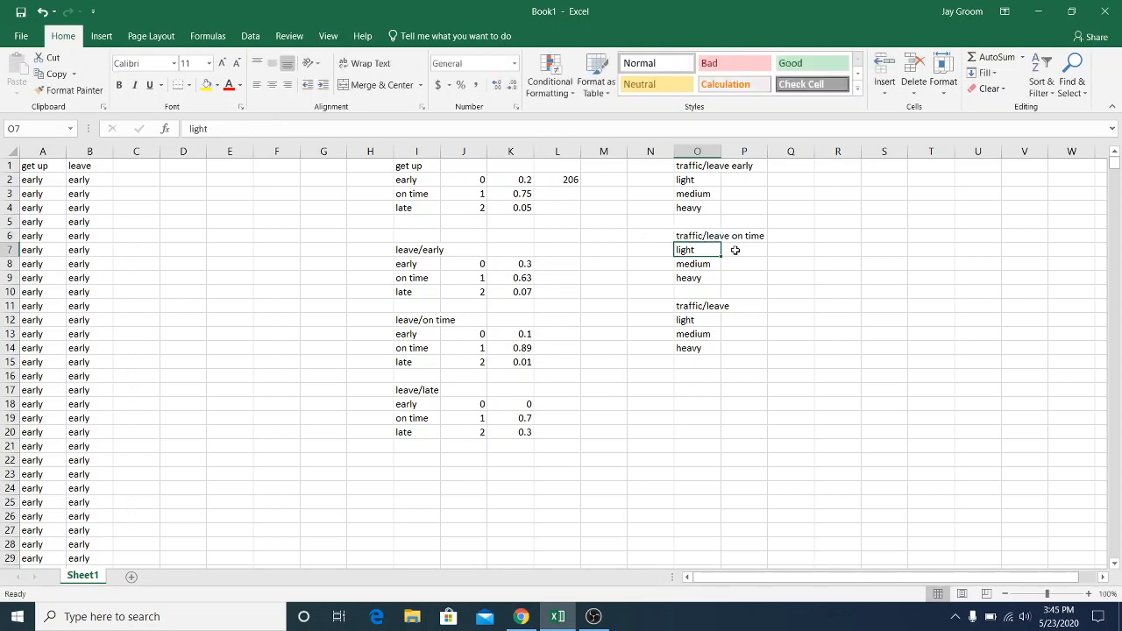
Extend the heading in O11 to read "traffic/leave late"
click(707, 304)
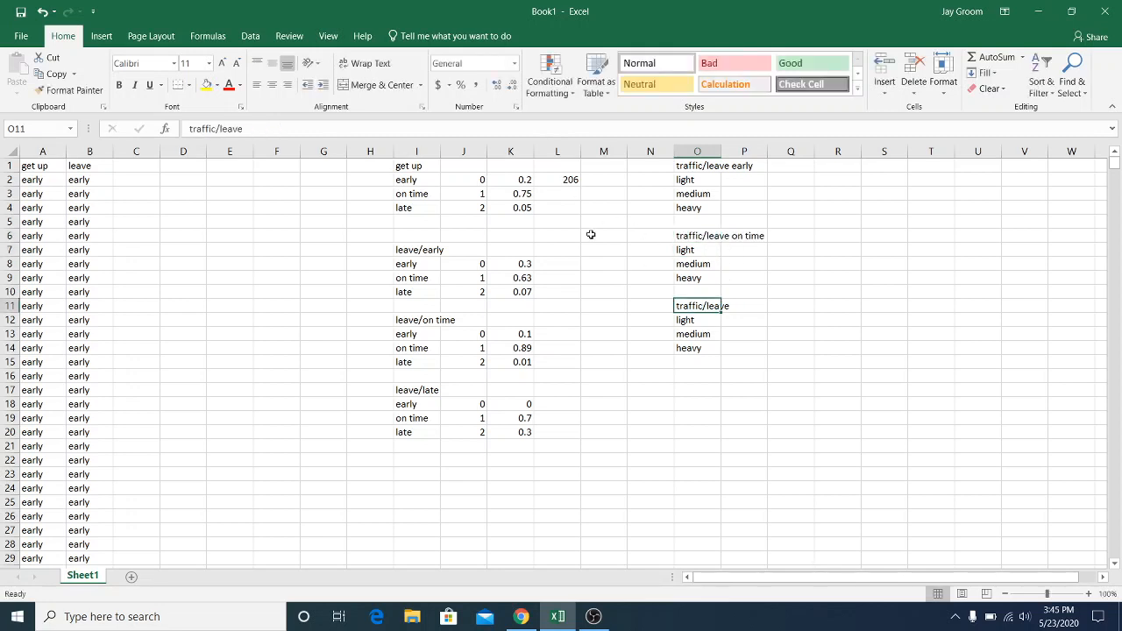
click(510, 130)
text(;ate)
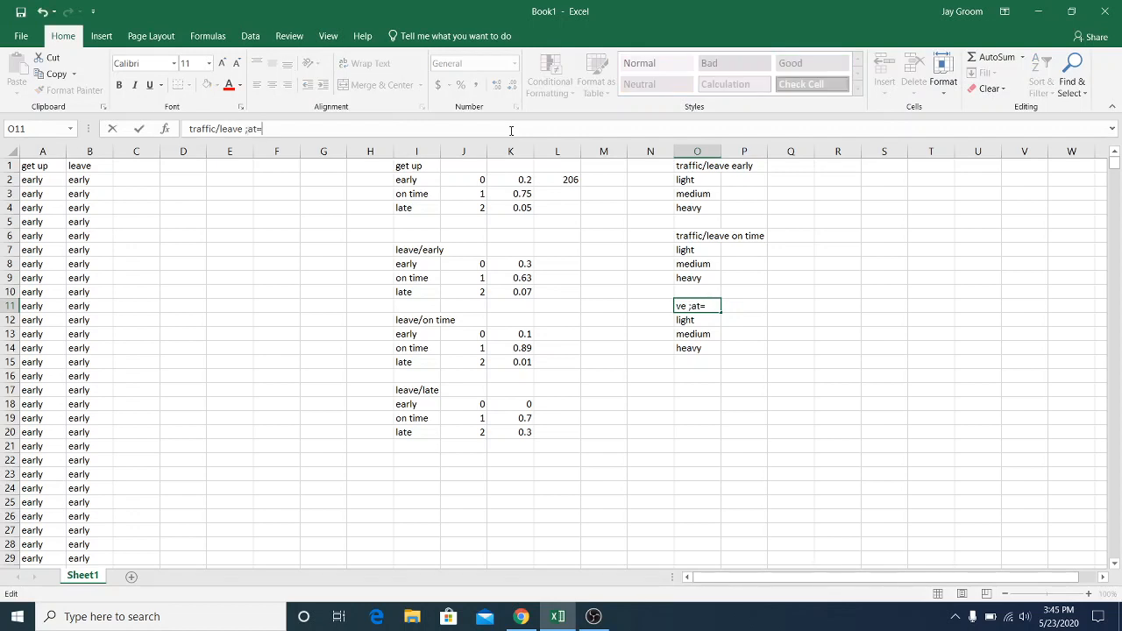
key(BackSpace)
key(BackSpace)
key(BackSpace)
key(BackSpace)
text(late)
click(828, 336)
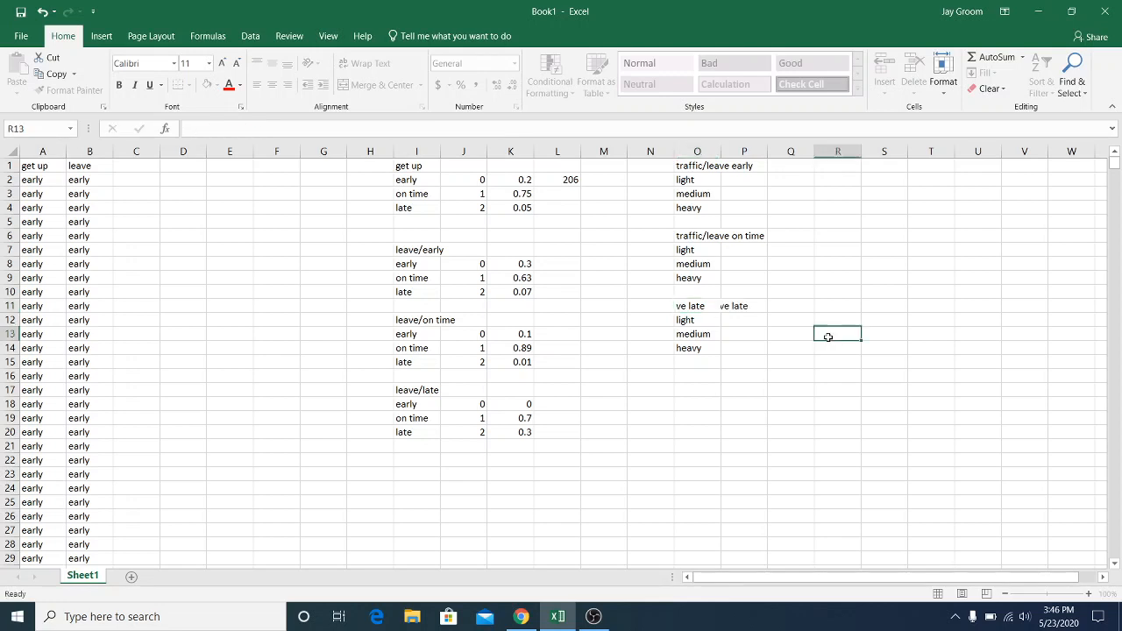
Enter the leave-early traffic probabilities in column P: 0.8 for light, 0.19 for medium and 0.01 for heavy
click(749, 175)
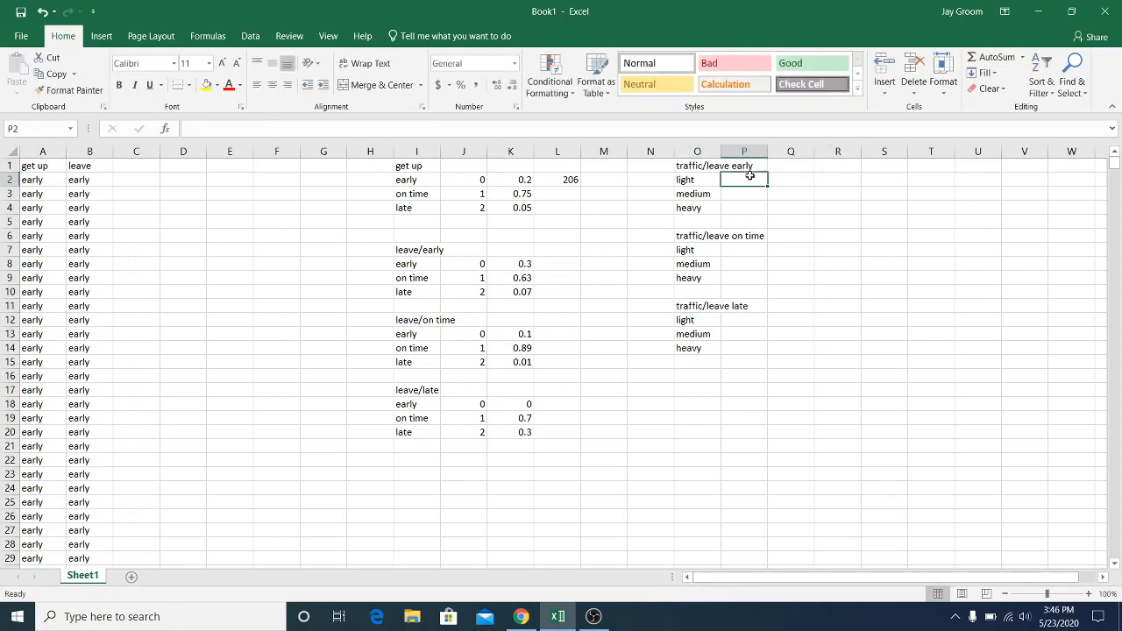
text(.8)
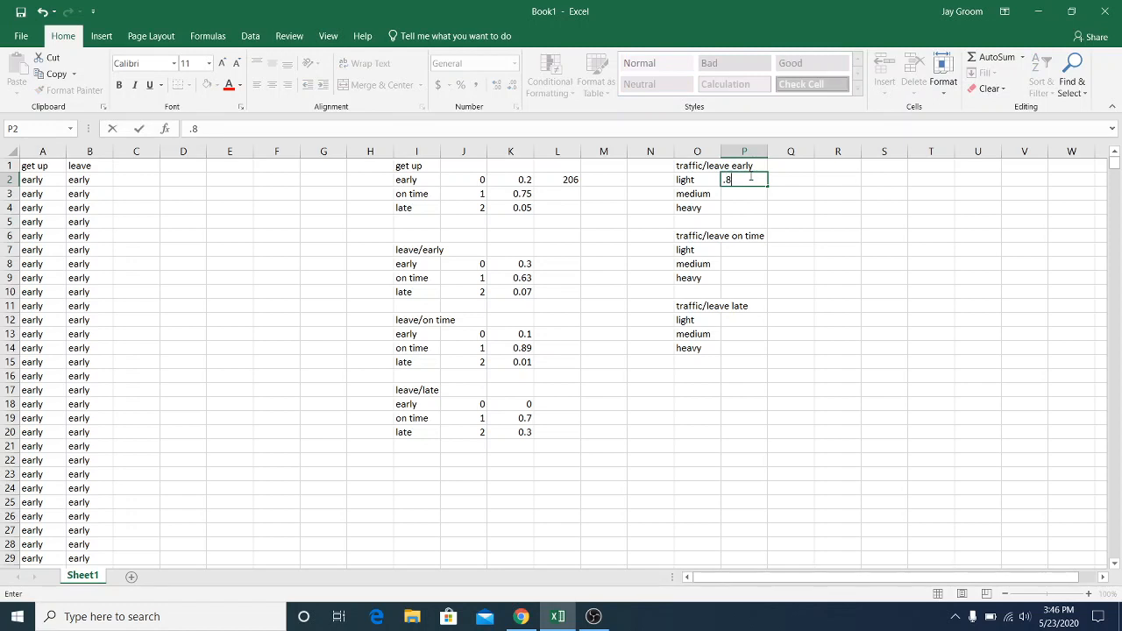
key(Return)
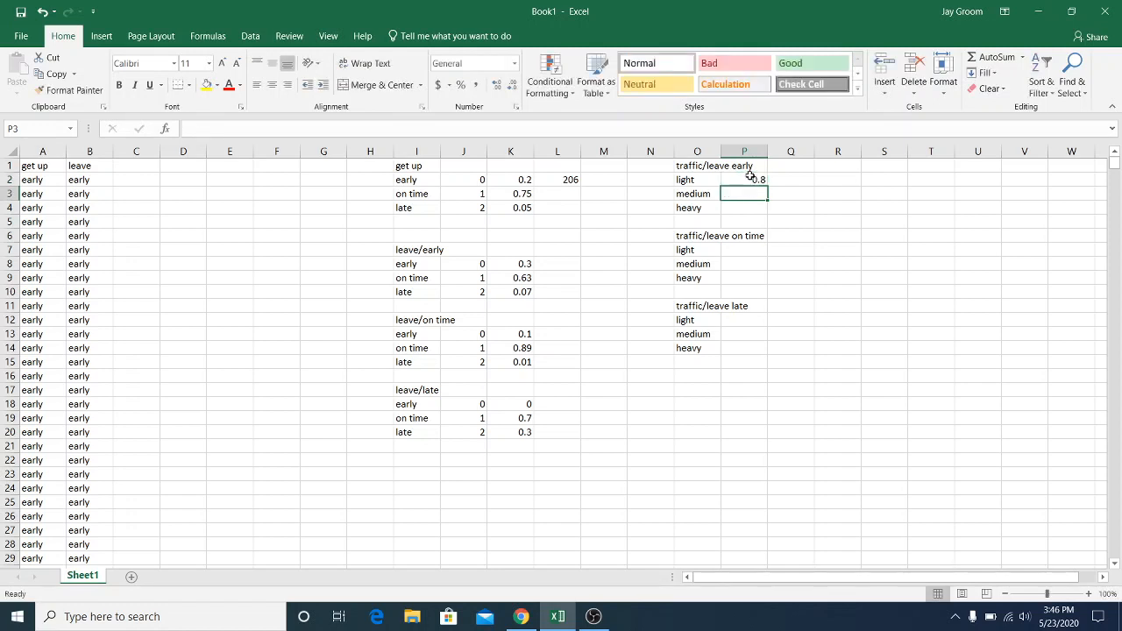
text(.19)
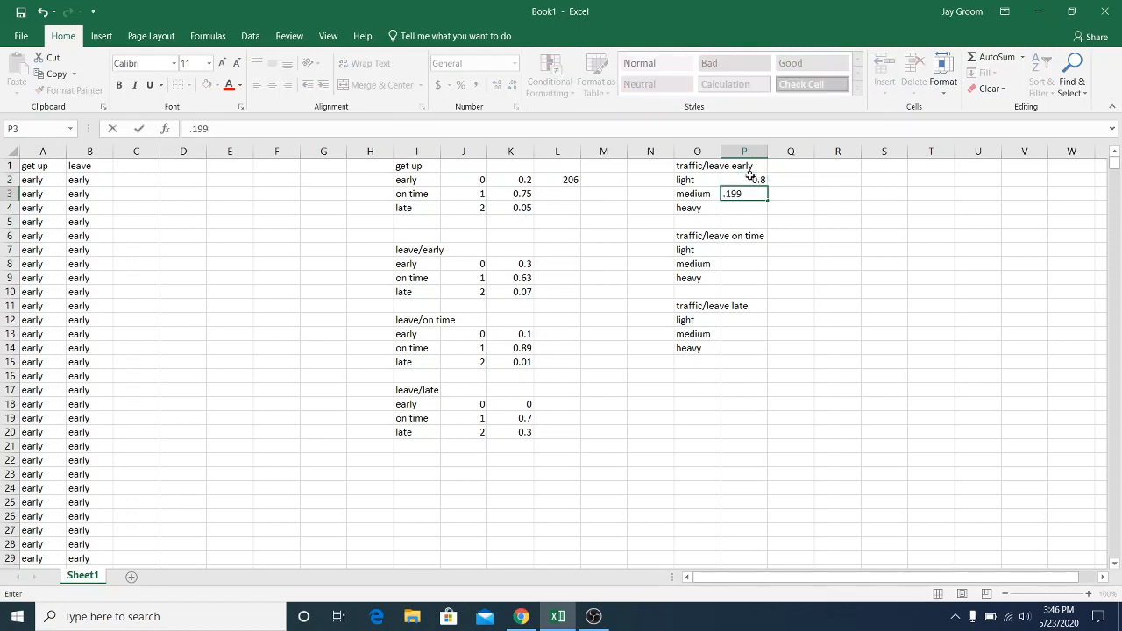
key(Return)
text(.0)
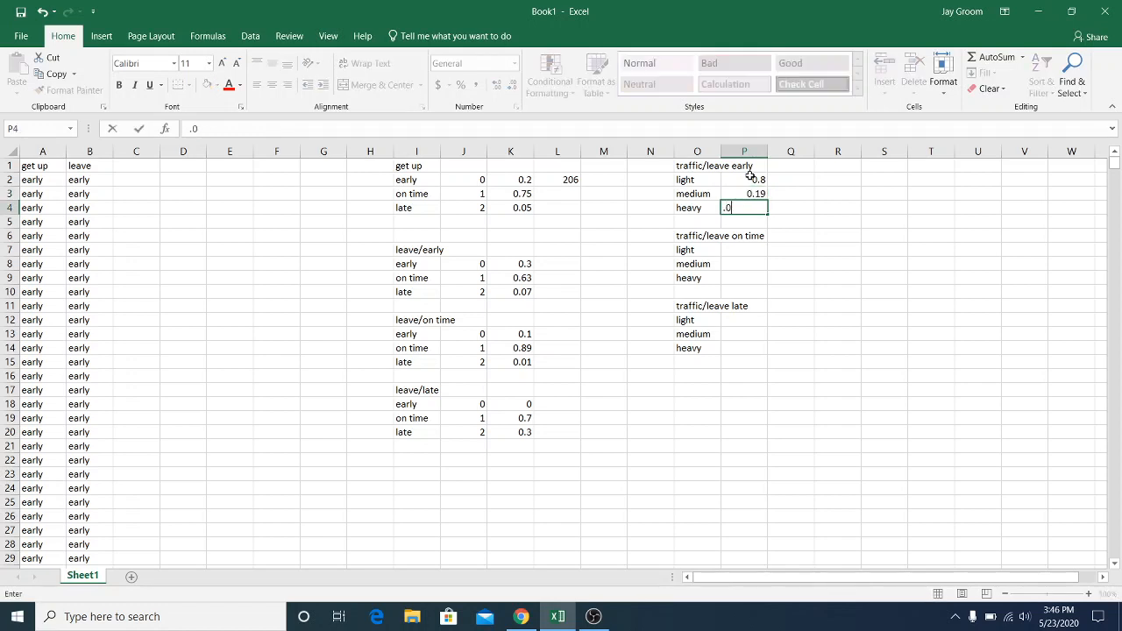
key(Return)
Enter the leave-on-time traffic probabilities in column P: 0.1 for light, 0.5 for medium and 0.4 for heavy
key(Down)
key(Down)
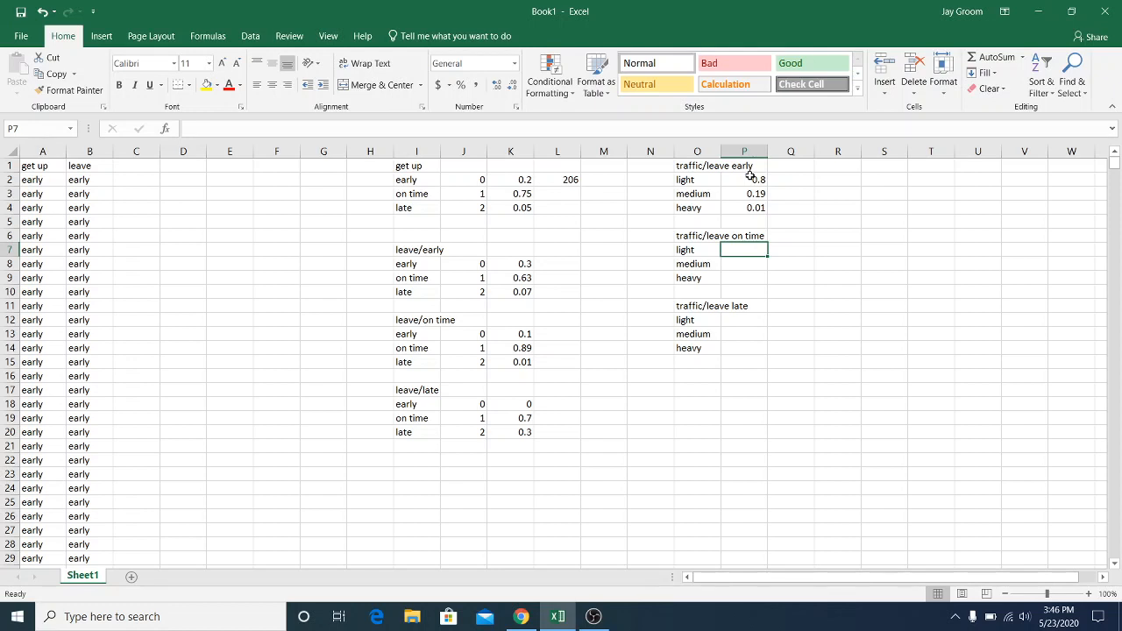
text(.1)
key(Return)
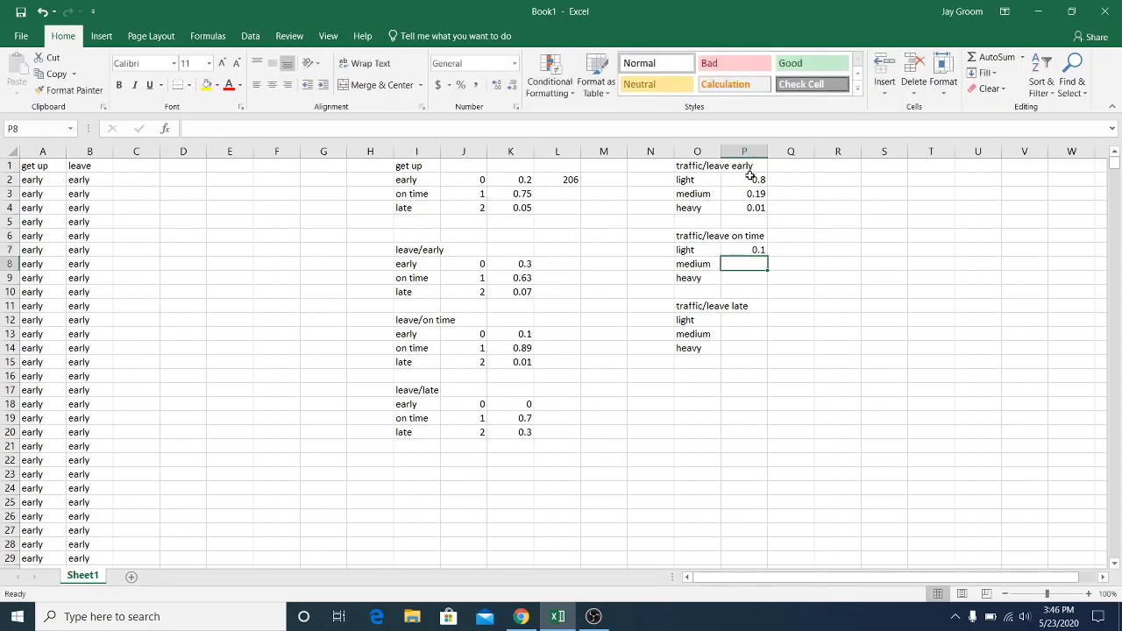
text(.5)
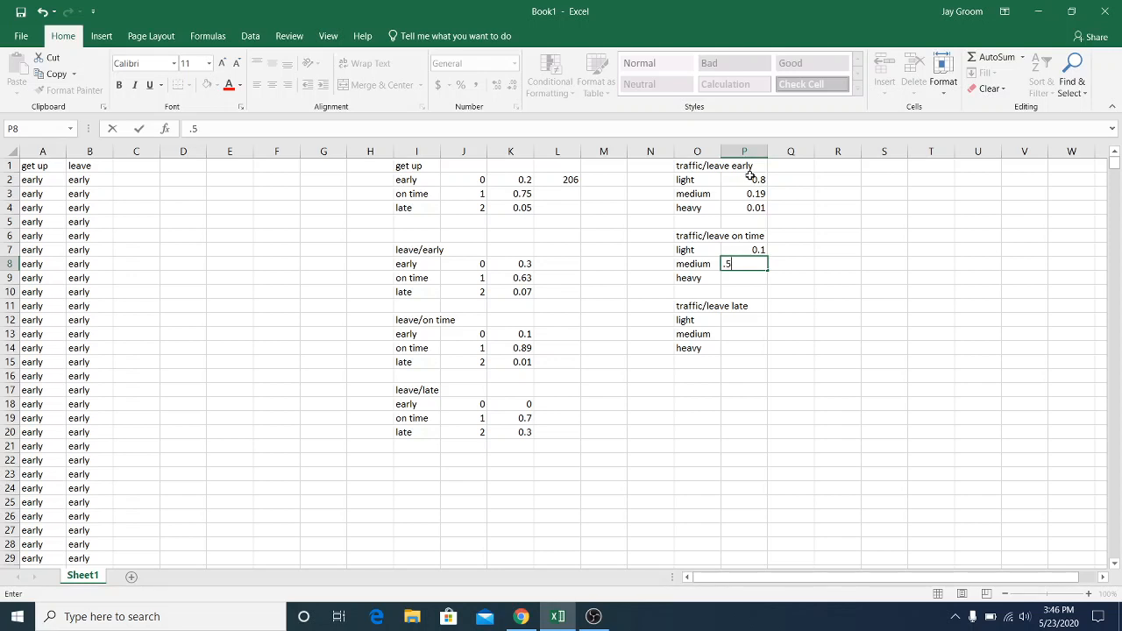
key(Return)
text(.)
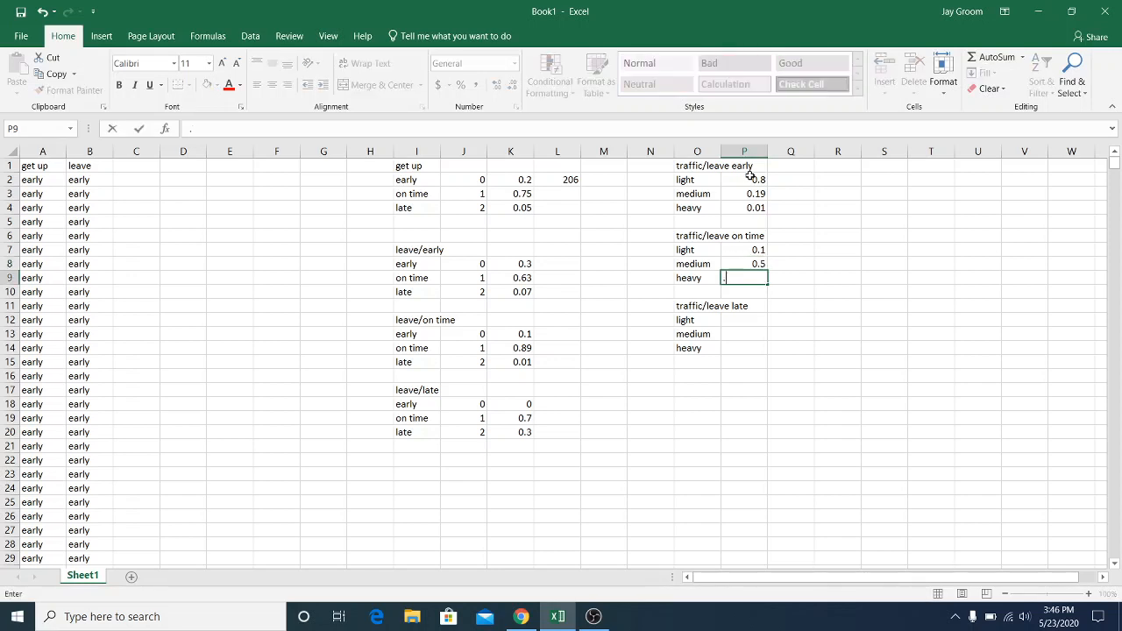
text(4)
Enter the leave-late traffic probabilities in column P: 0.01 for light, 0.4 for medium and 0.59 for heavy
click(755, 317)
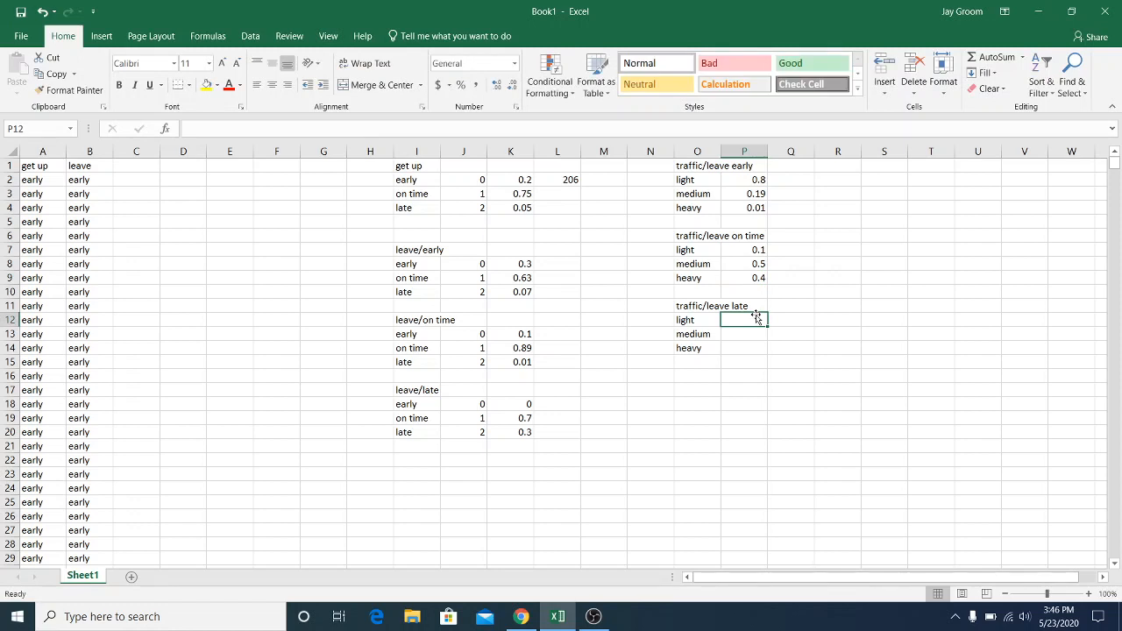
text(.01)
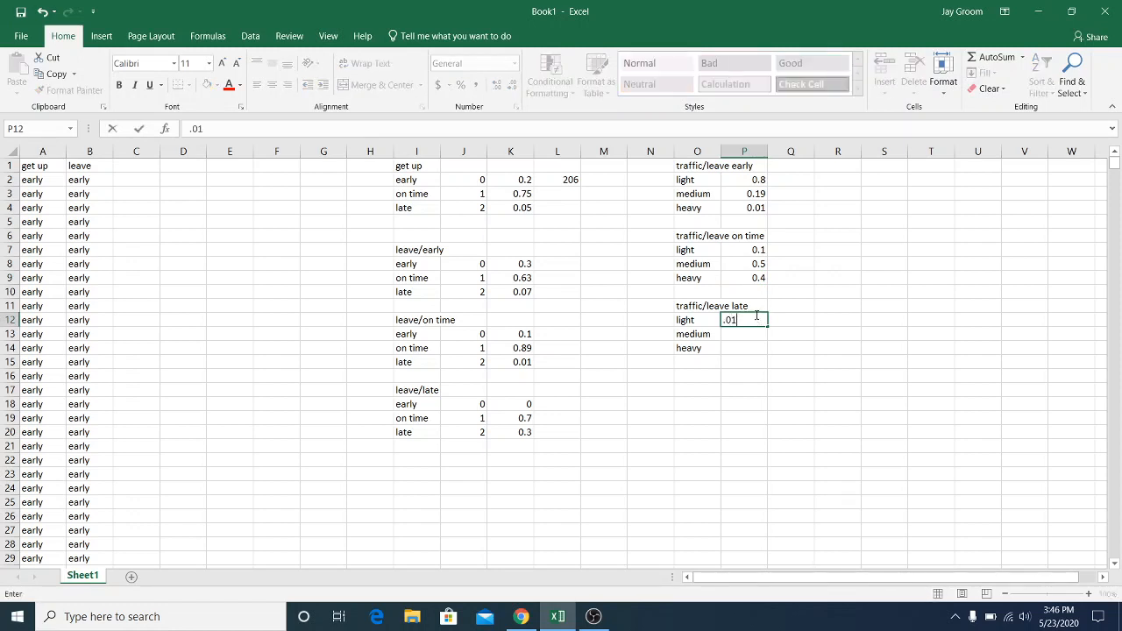
key(Return)
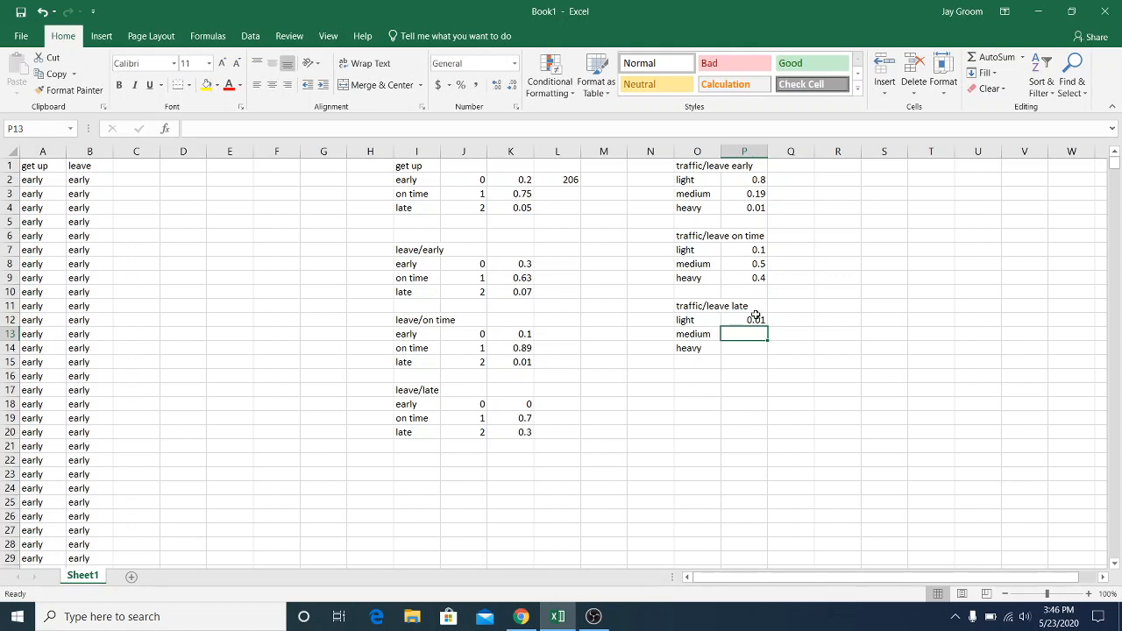
key(Left)
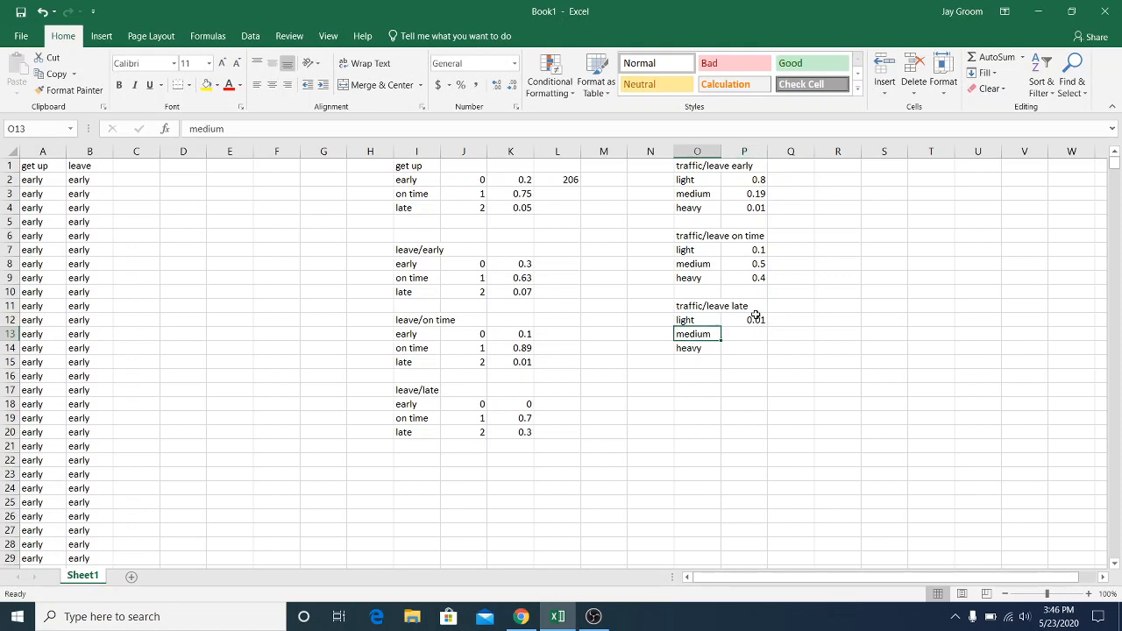
click(746, 333)
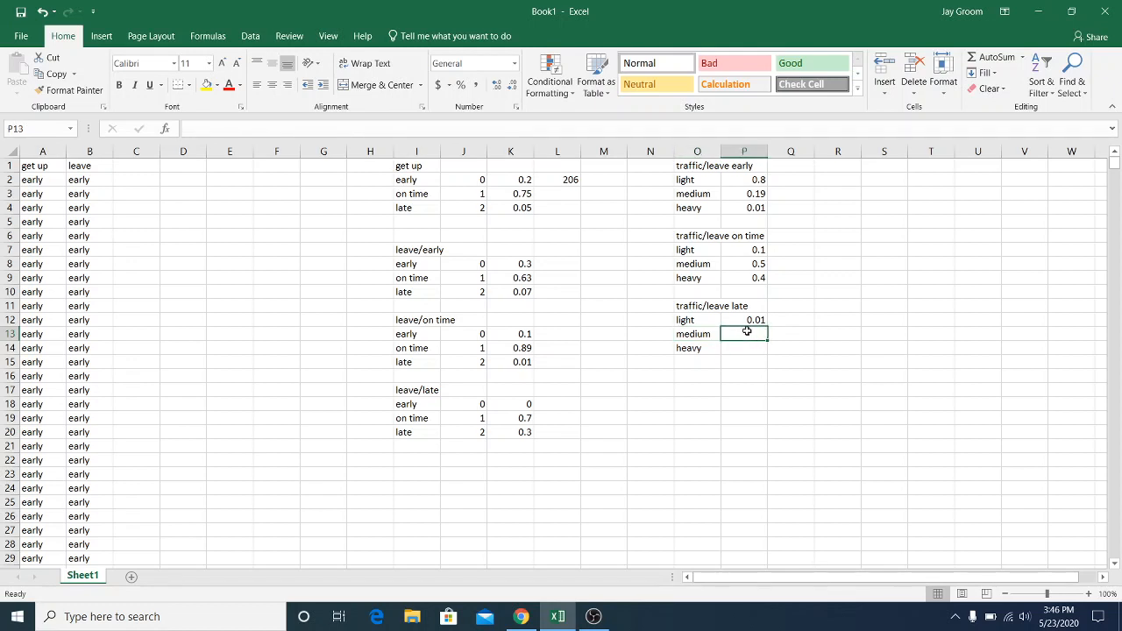
text(.)
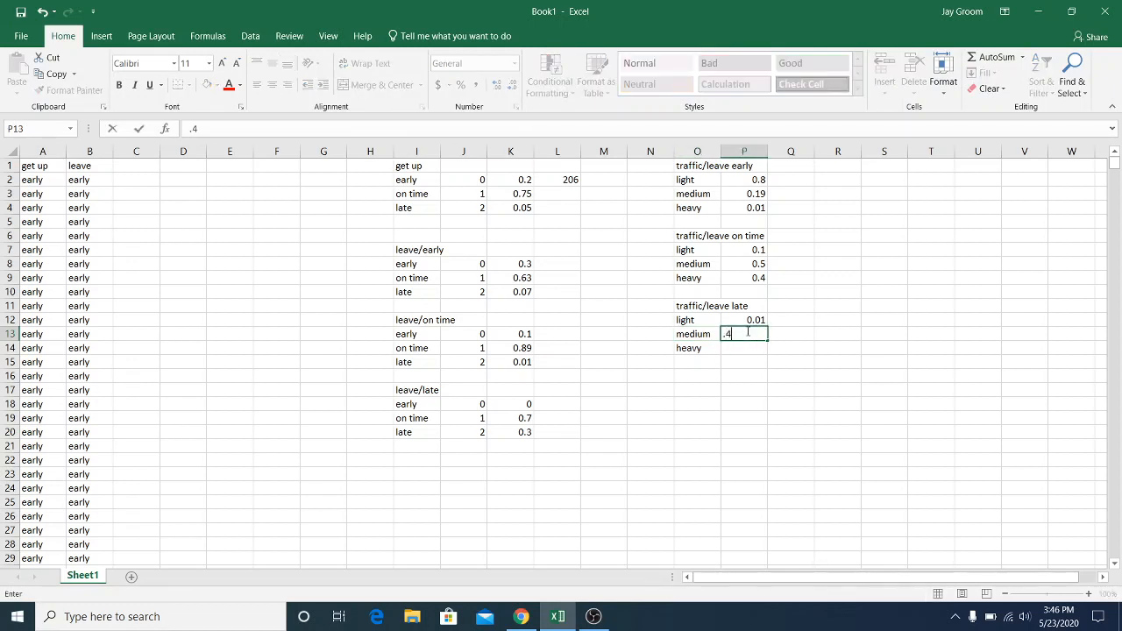
text(4)
click(746, 349)
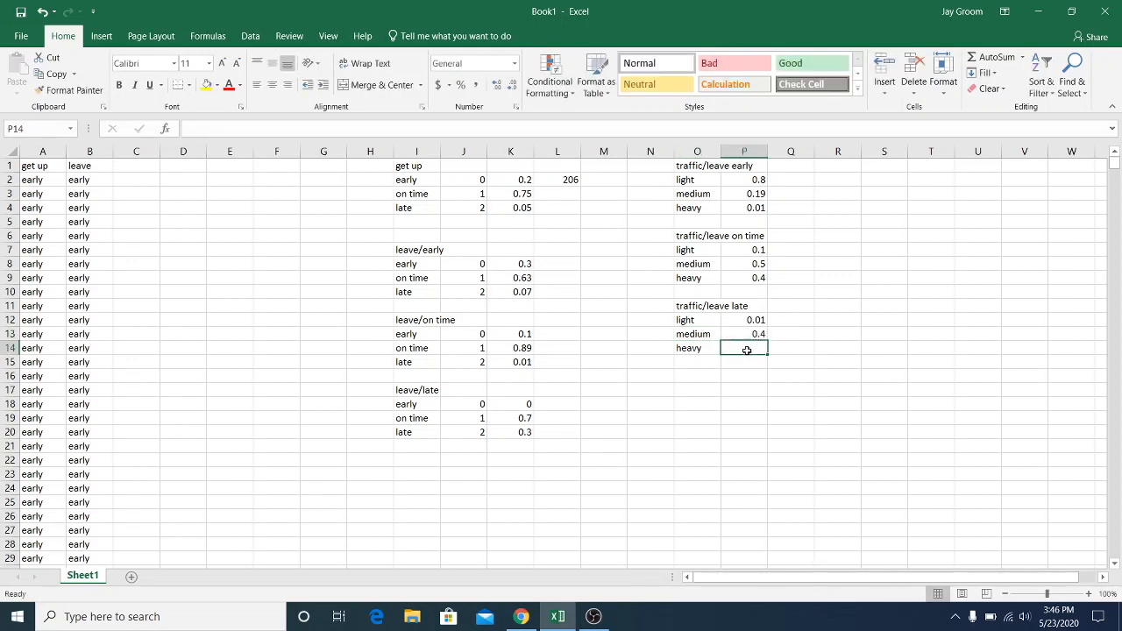
text(.59)
key(Return)
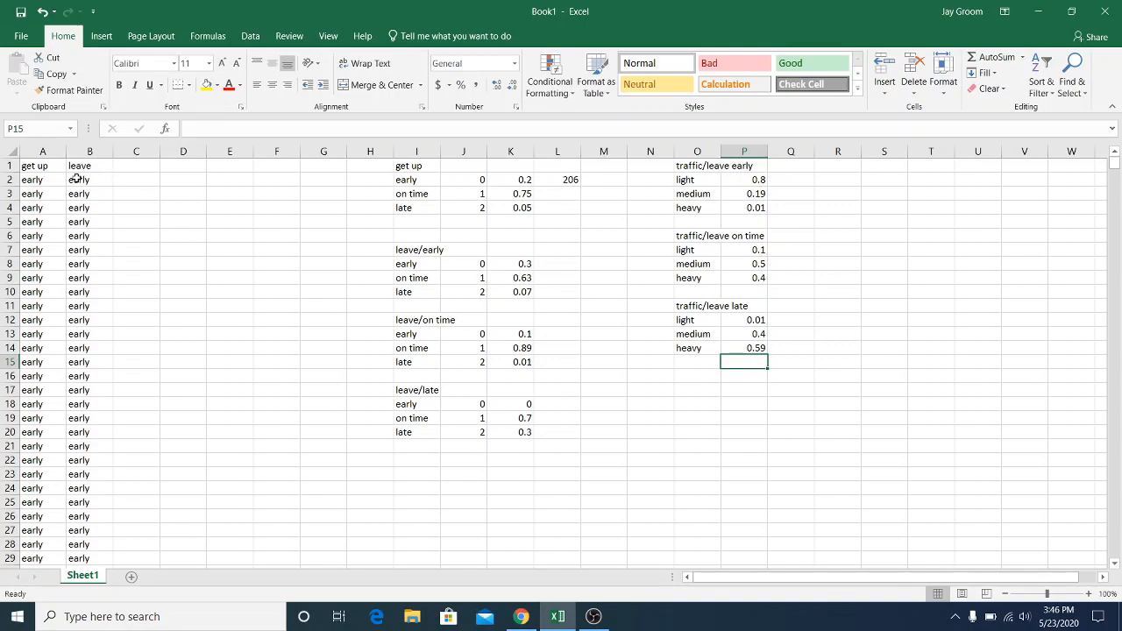
Select the early entries in the leave column from B2 down to count them
drag(77, 179, 94, 590)
drag(116, 352, 124, 4)
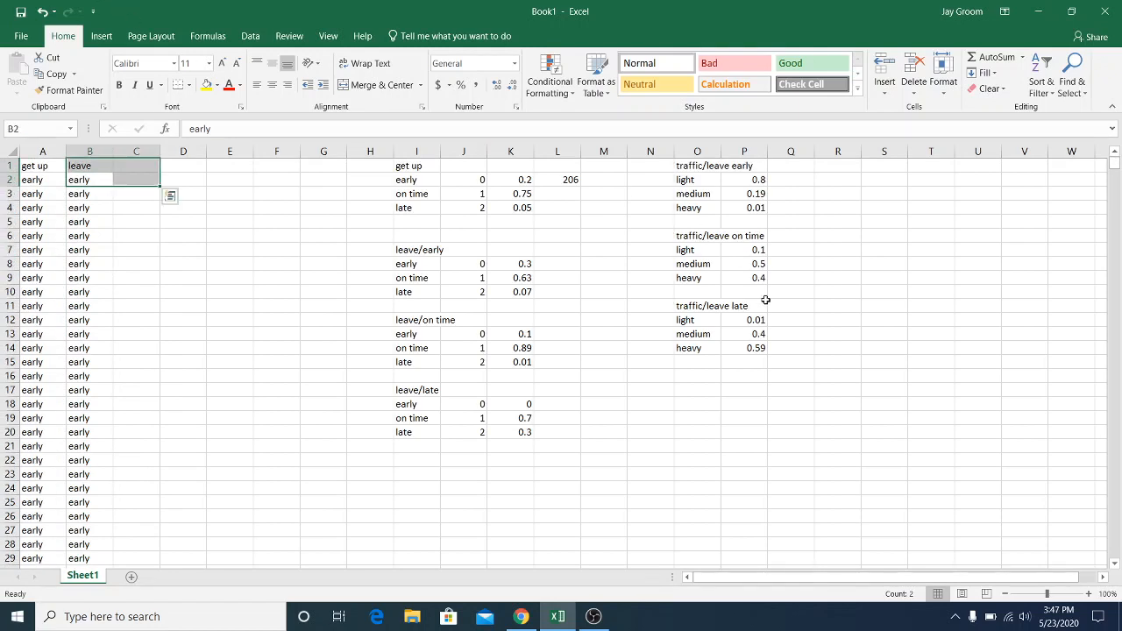
click(249, 35)
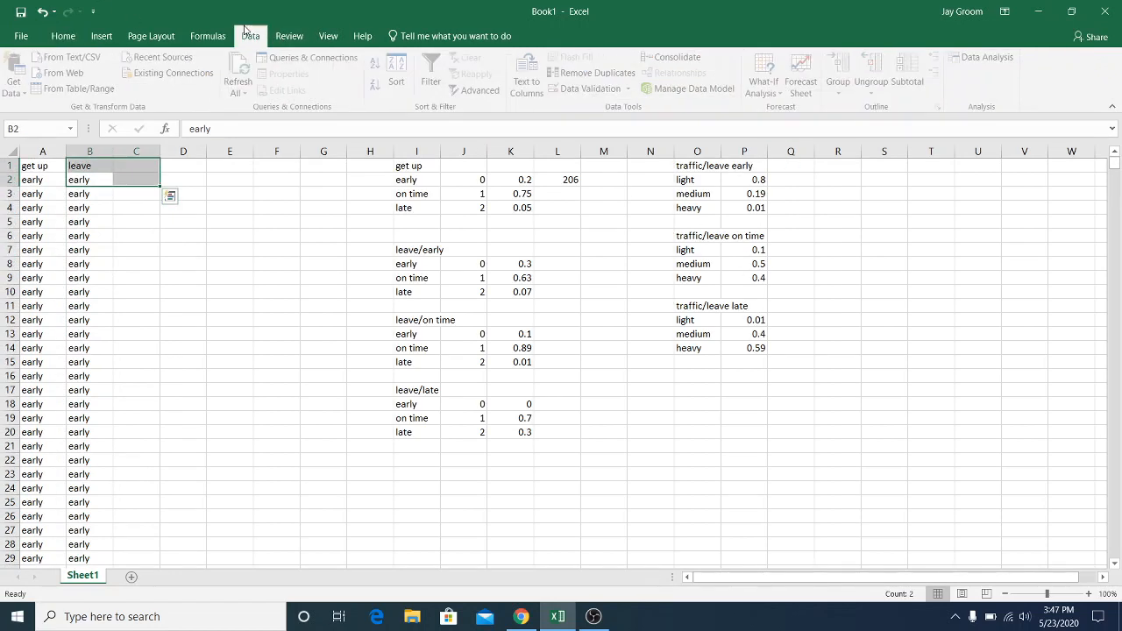
click(975, 56)
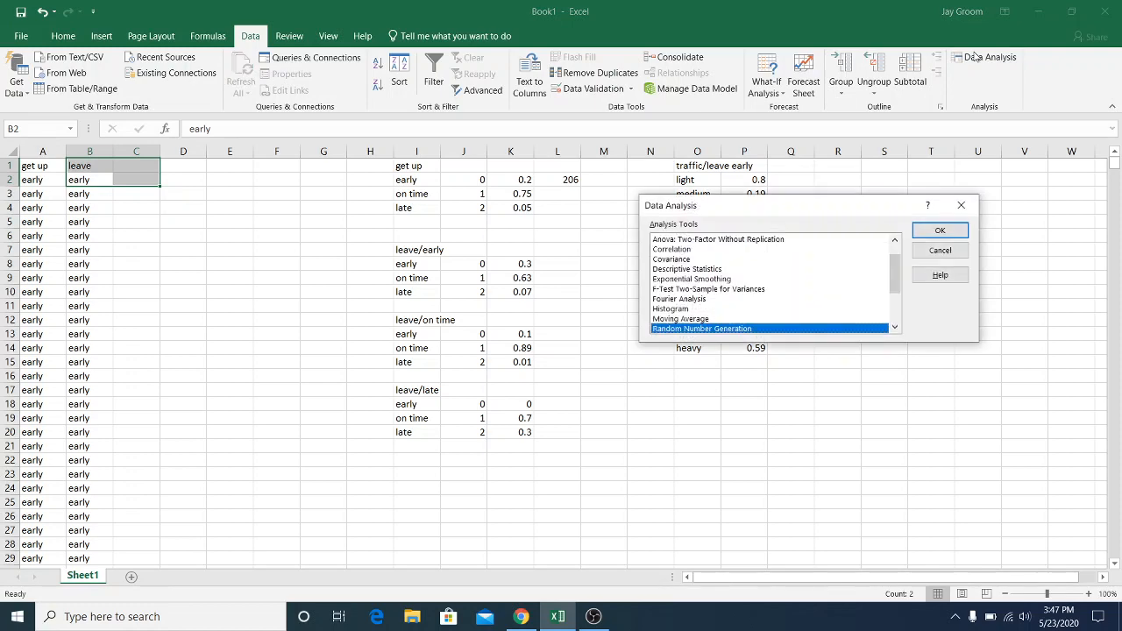
click(939, 232)
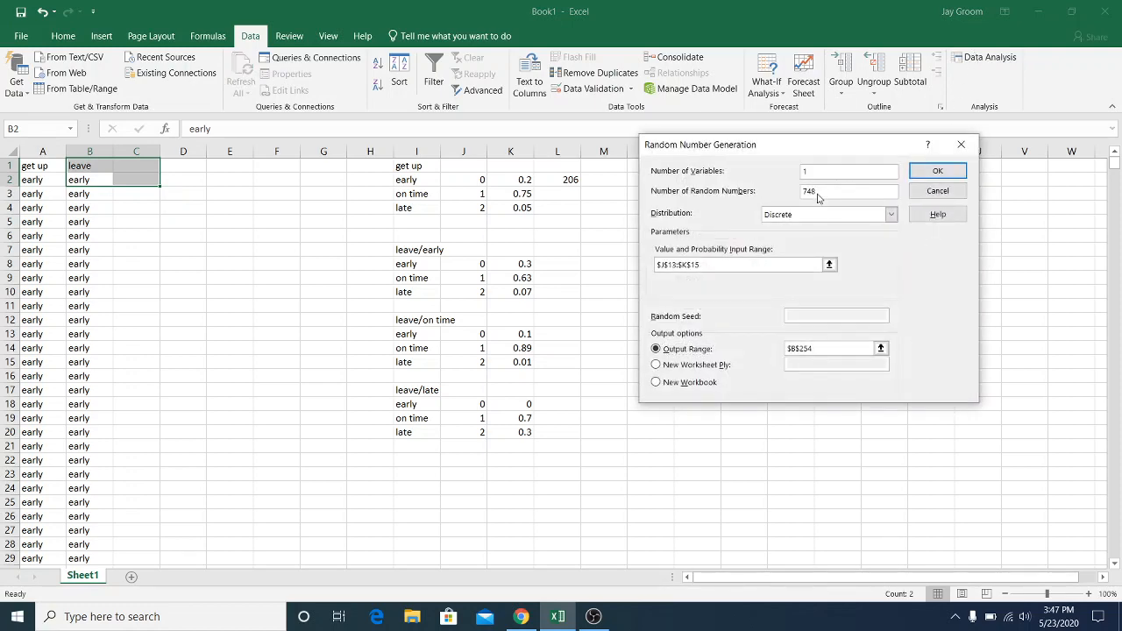
double_click(811, 195)
double_click(791, 348)
text($)
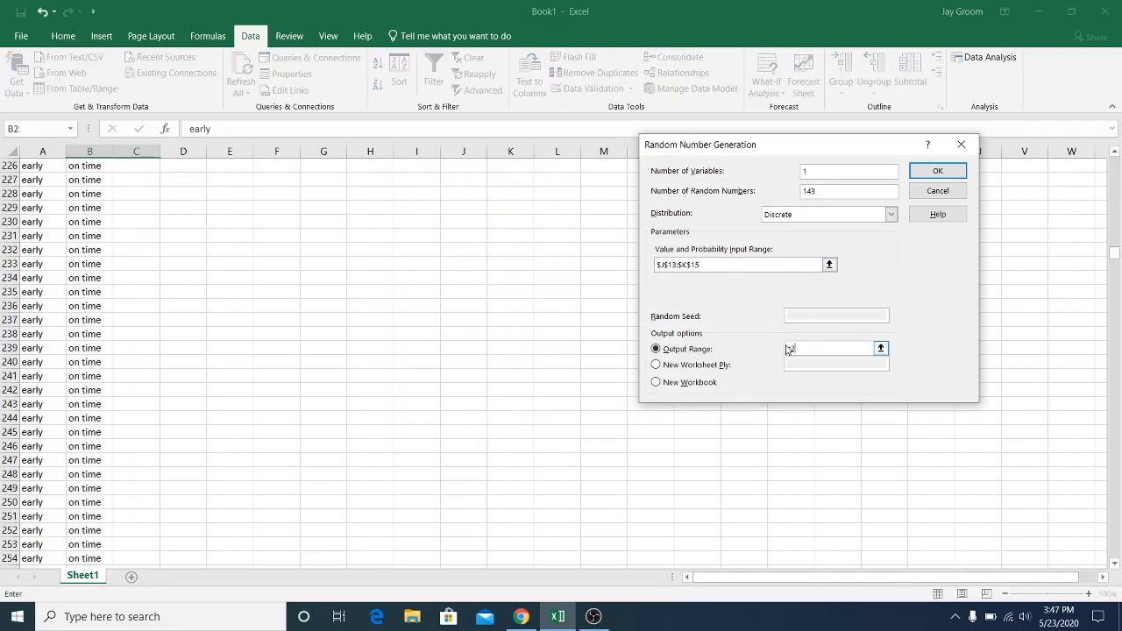
text(c2)
click(790, 265)
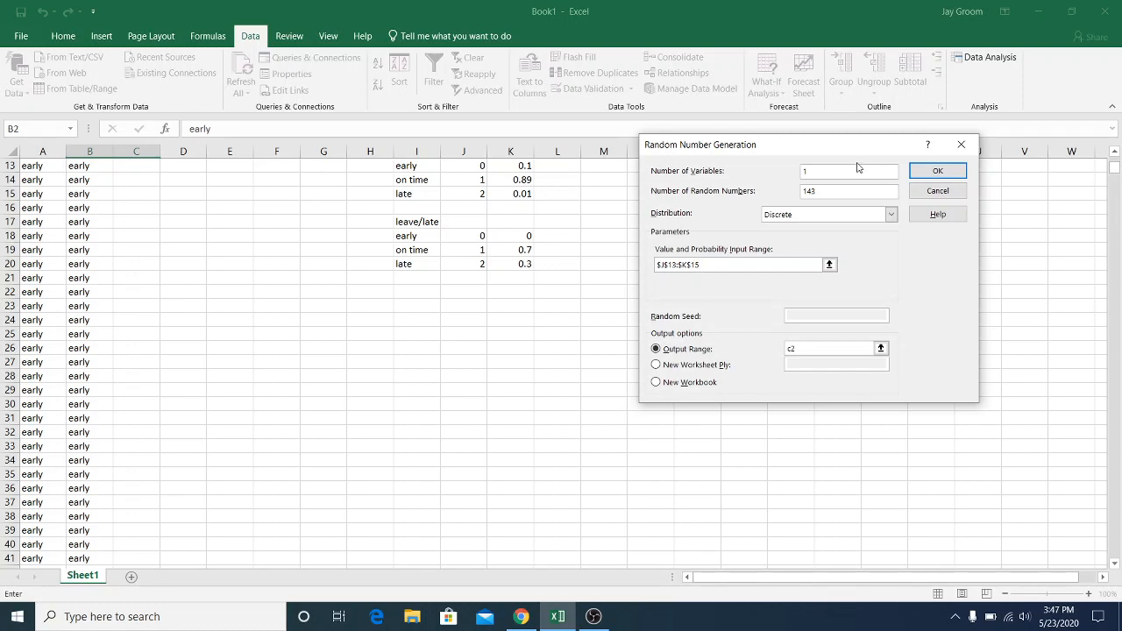
drag(856, 150, 929, 286)
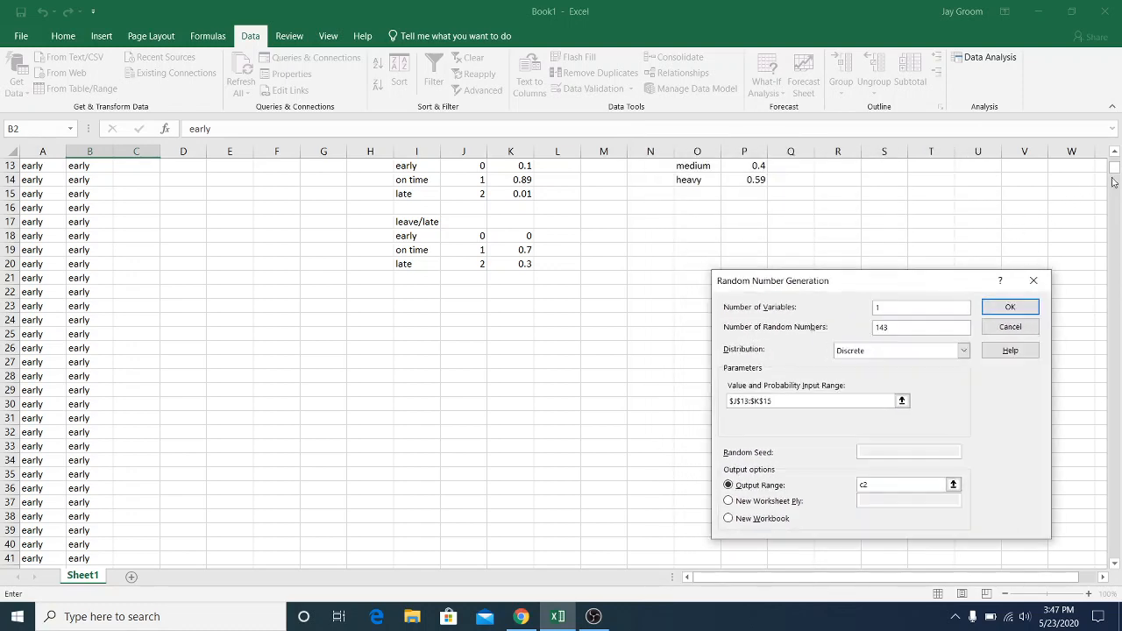
drag(1115, 171, 1115, 157)
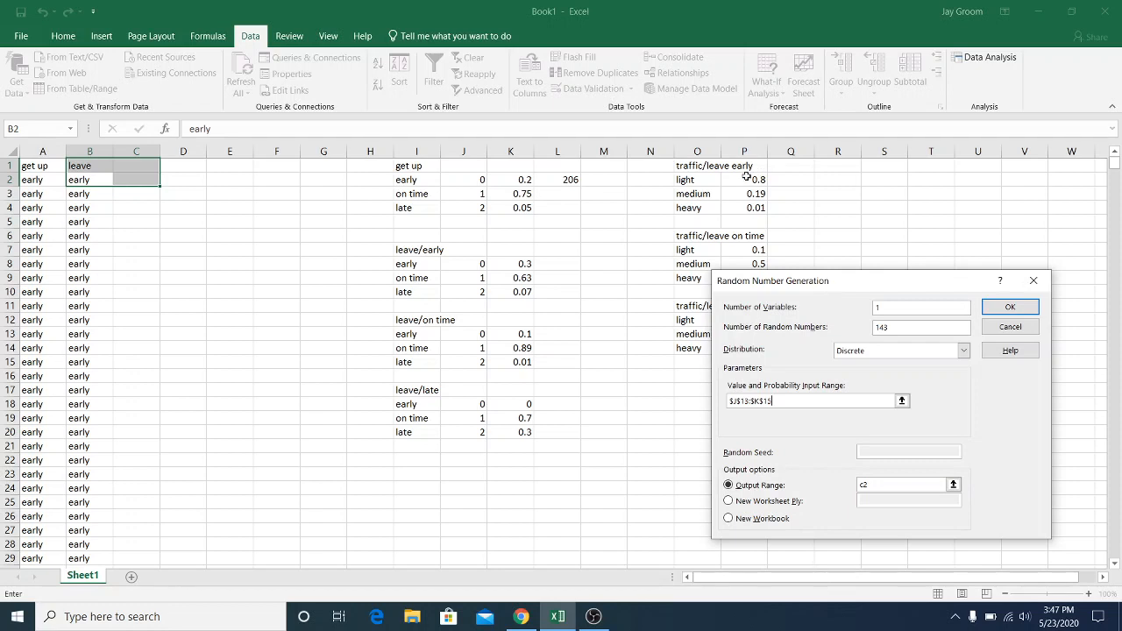
click(1037, 280)
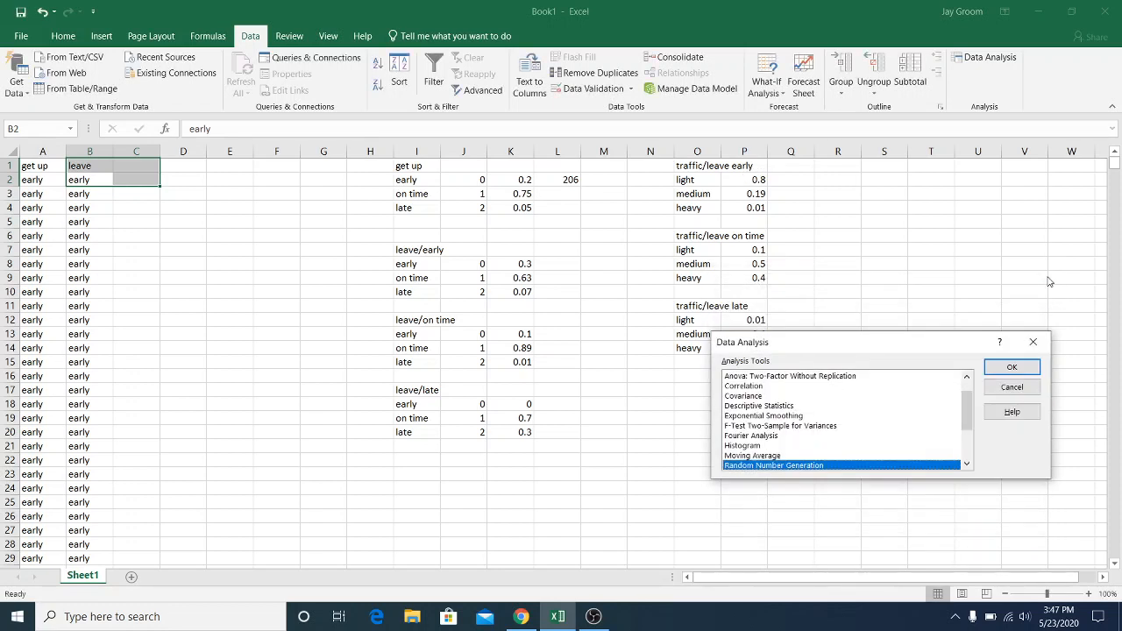
click(1043, 340)
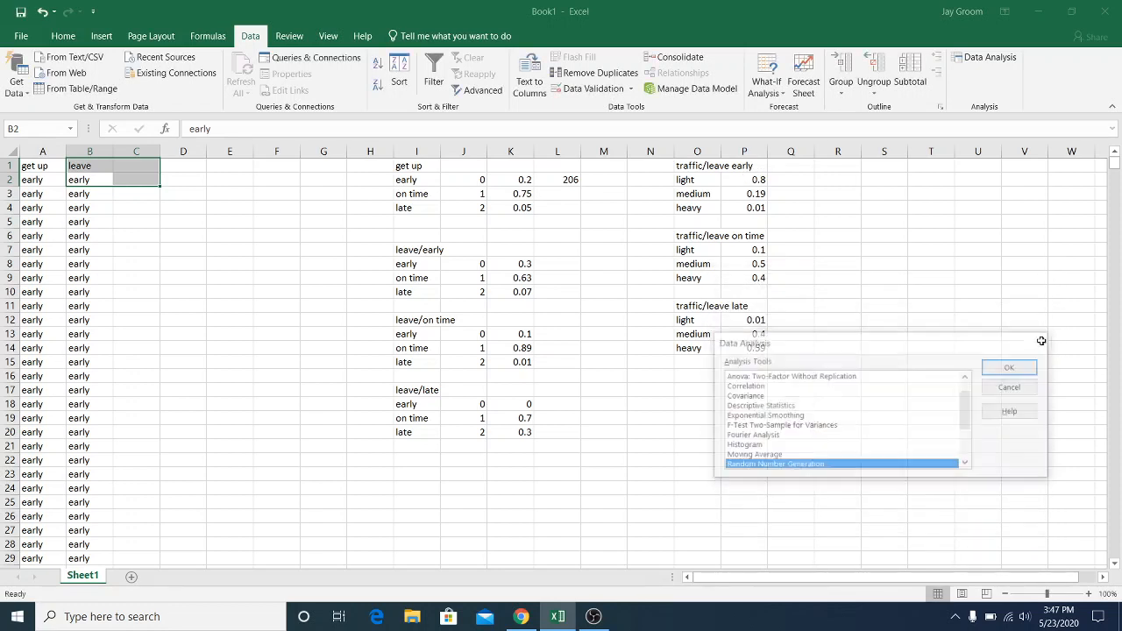
Insert a blank column between the traffic labels in column O and their probabilities
click(751, 148)
right_click(751, 149)
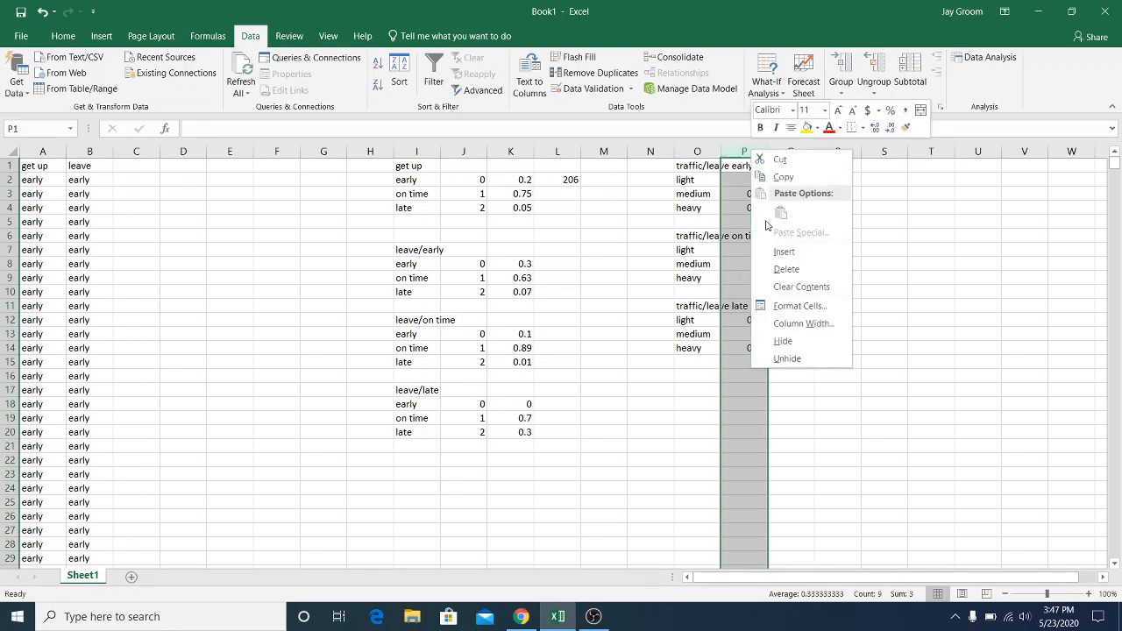
click(783, 252)
Enter the leave-early traffic codes in P2:P4: 0 for light, 1 for medium and 2 for heavy
click(750, 179)
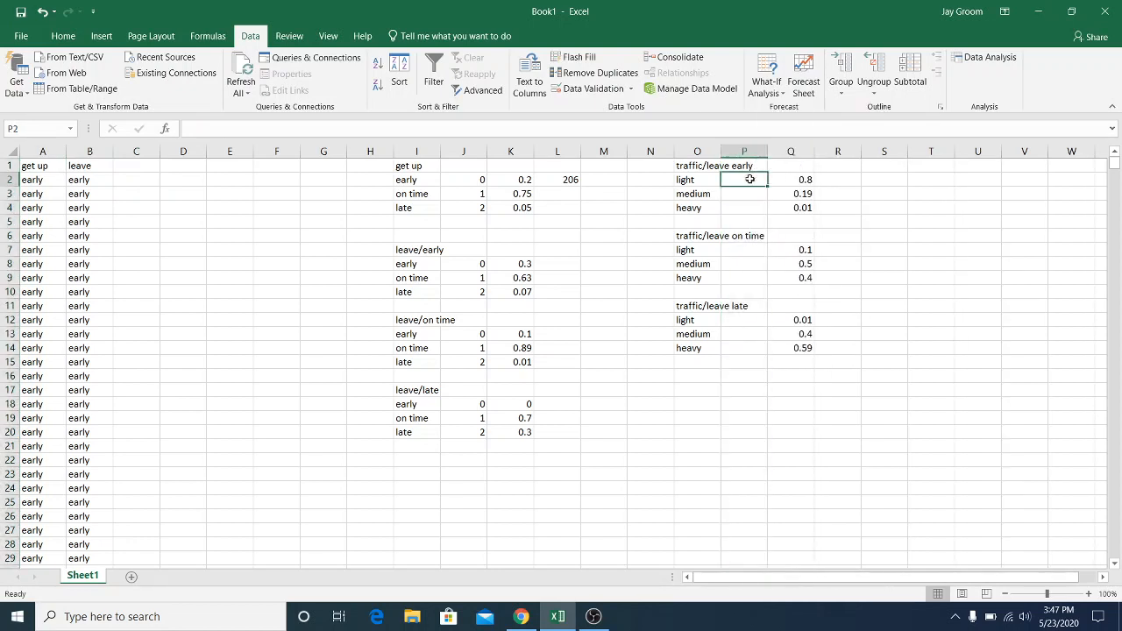
text(0)
key(Return)
text(1)
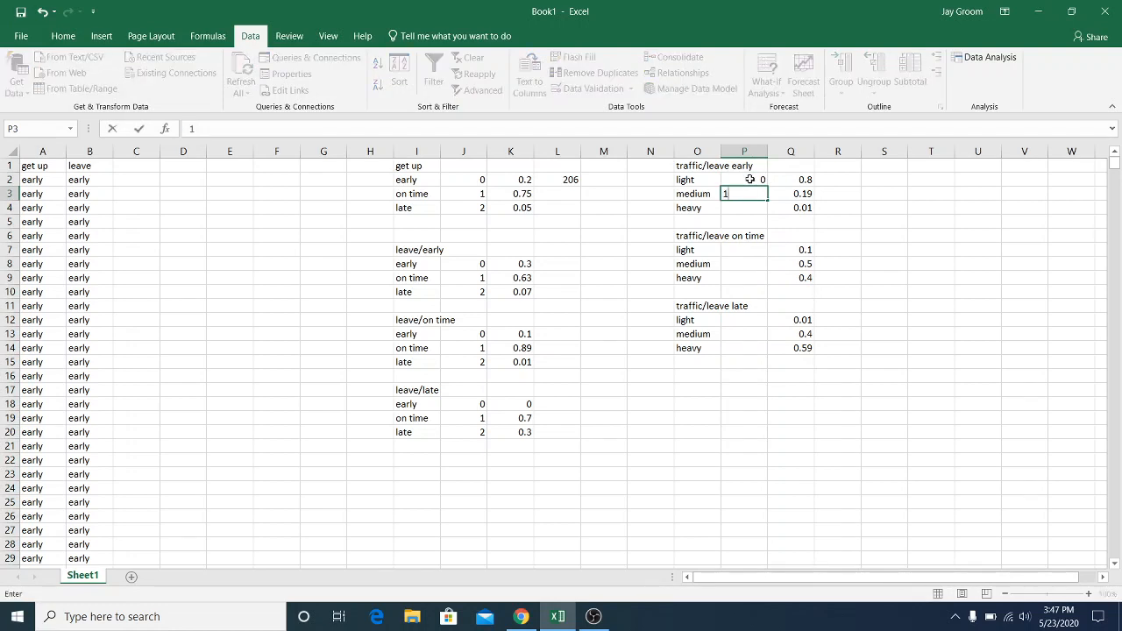
key(Return)
text(2)
key(Return)
key(Return)
Enter the leave-on-time traffic codes in P7:P9: 0 for light, 1 for medium and 2 for heavy
key(Return)
text(0)
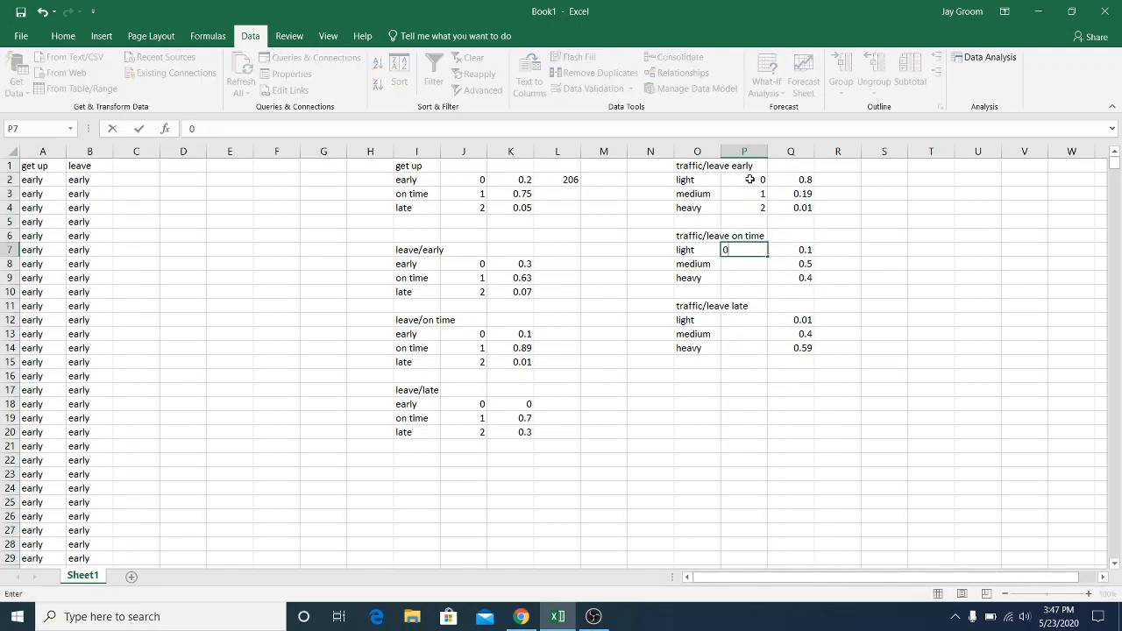
key(Return)
text(1)
key(Return)
text(2)
Enter the leave-late traffic codes in P12:P14: 0 for light, 1 for medium and 2 for heavy
key(Return)
key(Return)
key(Return)
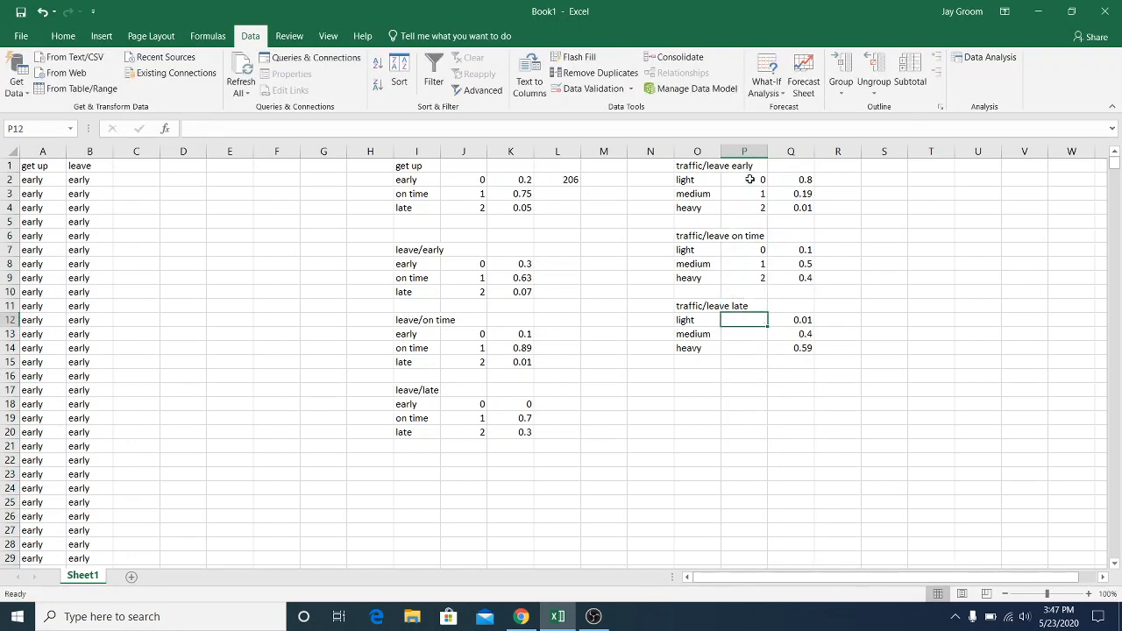
text(0)
key(Return)
text(1)
key(Return)
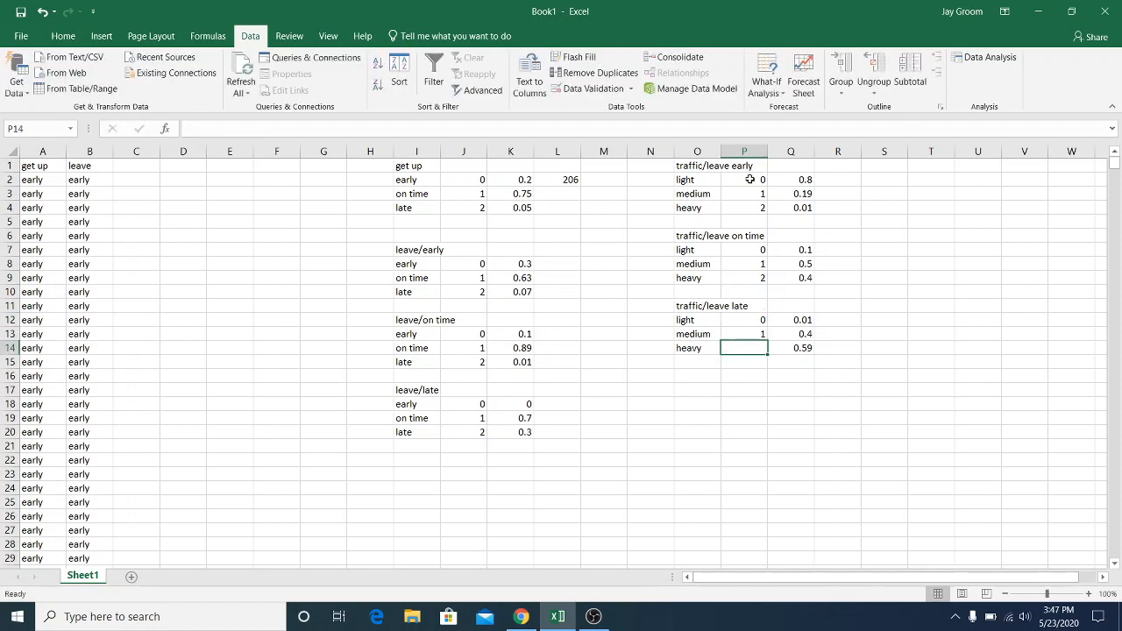
text(2)
key(Return)
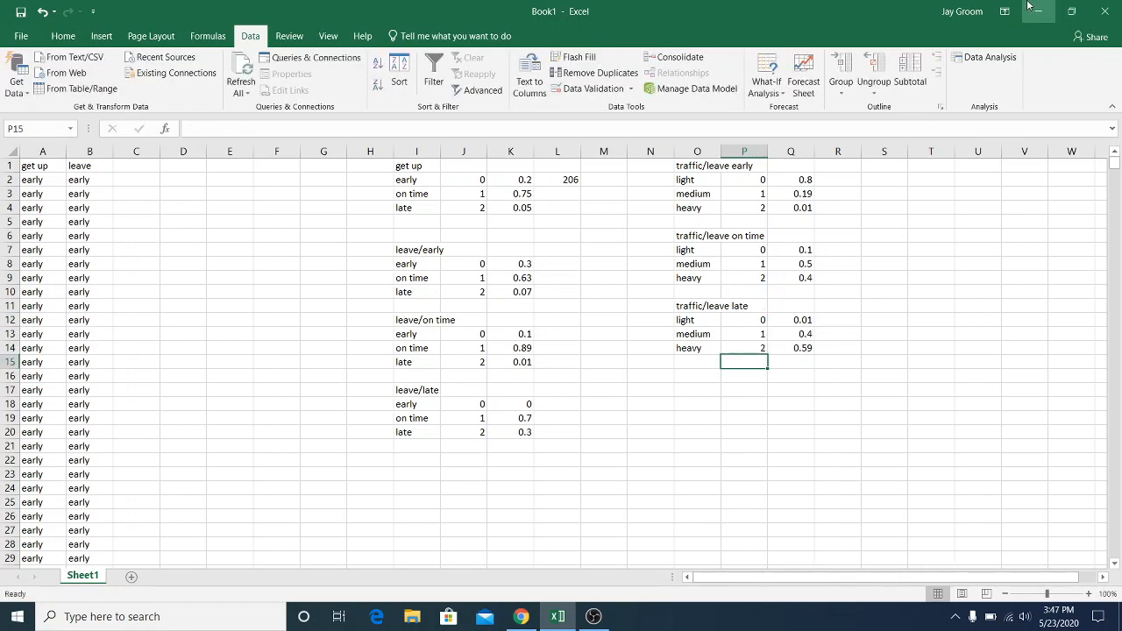
Set up a discrete Random Number Generation of 143 numbers using the leave-early values and probabilities in P2:Q4
click(964, 58)
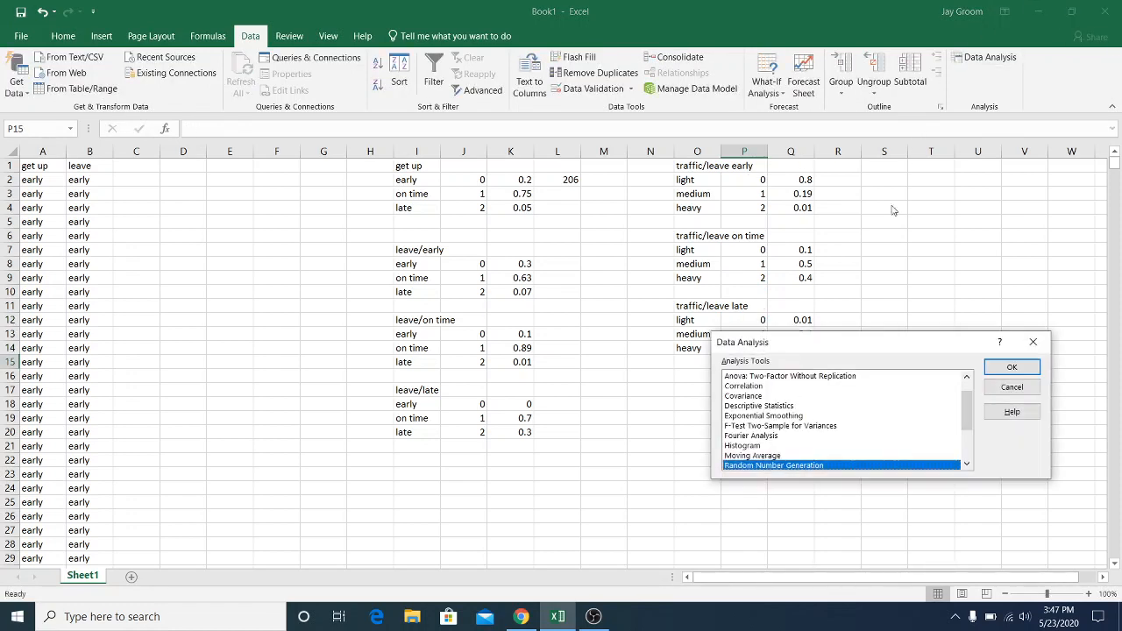
click(1018, 369)
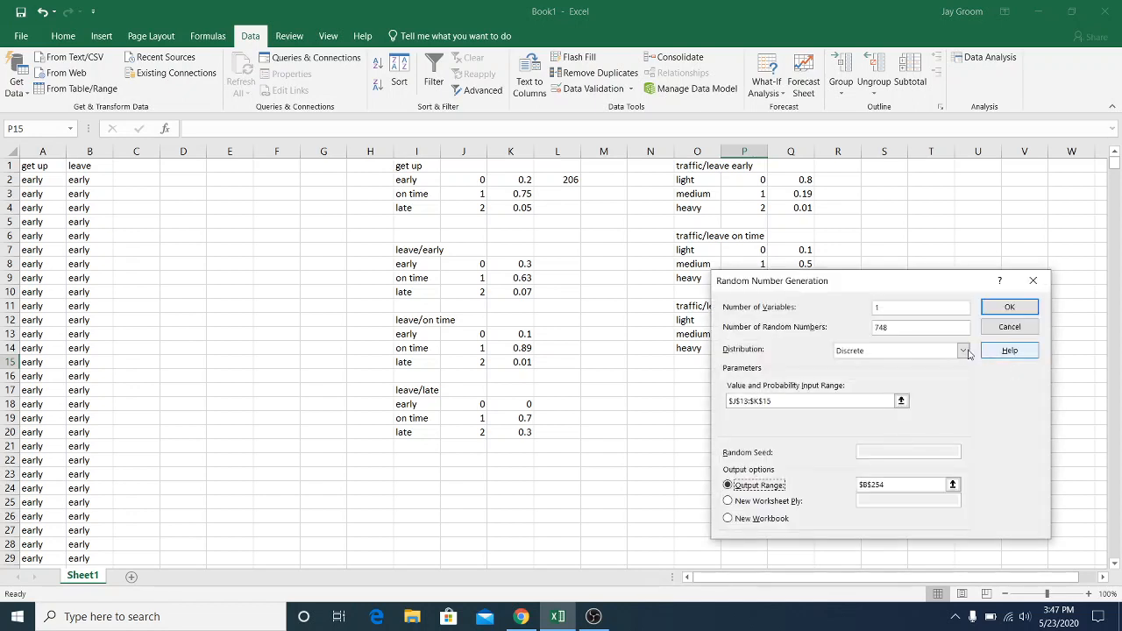
click(911, 325)
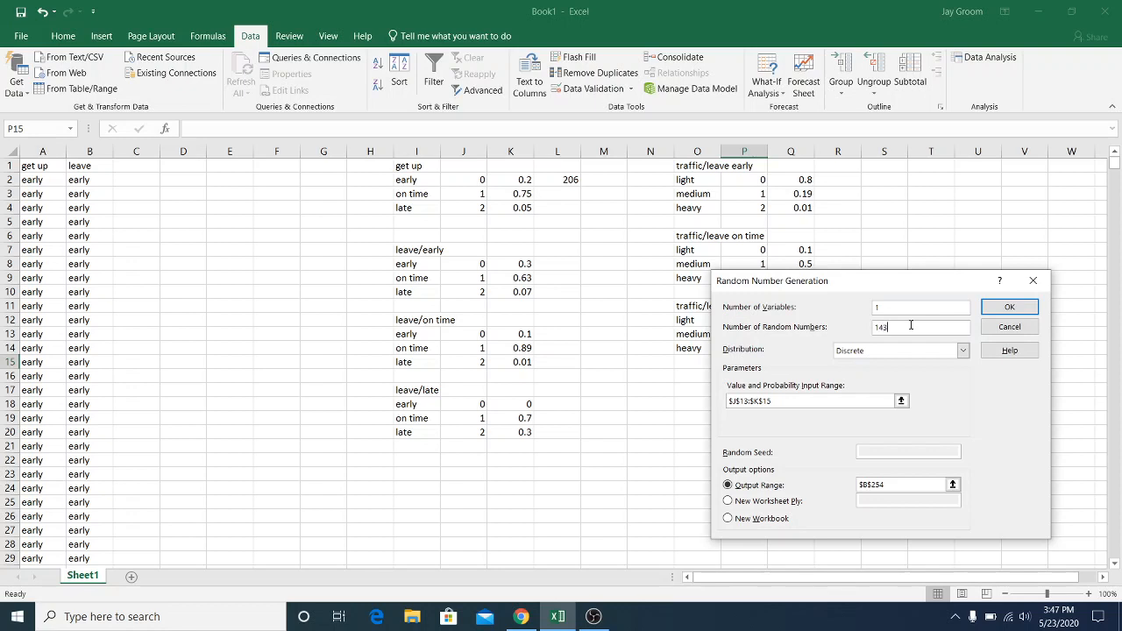
click(839, 404)
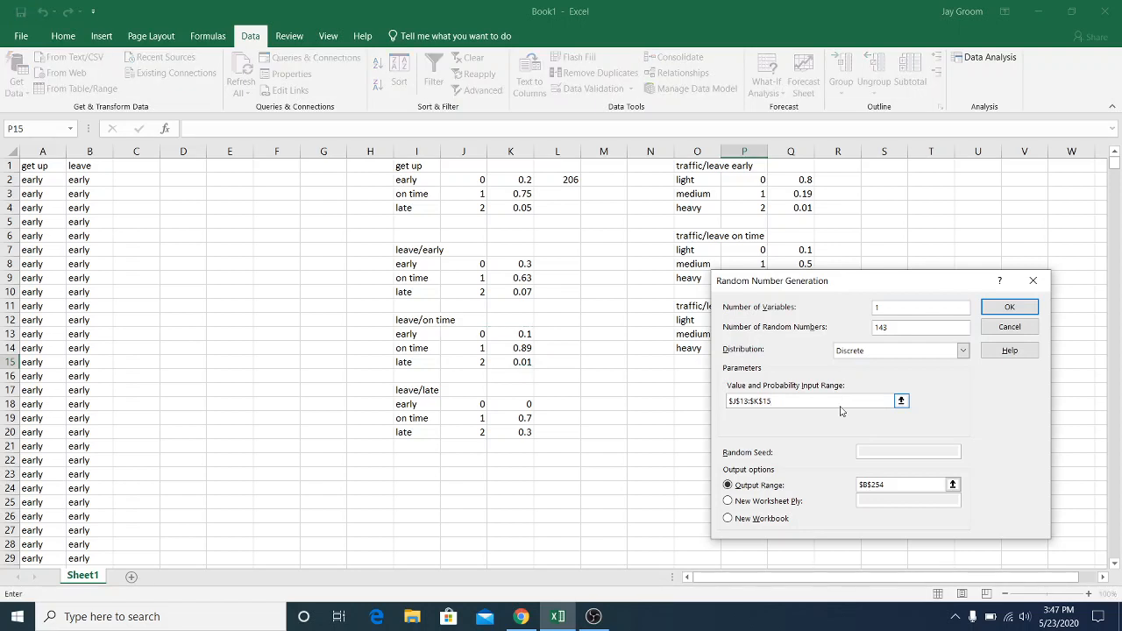
key(BackSpace)
key(BackSpace)
key(BackSpace)
key(BackSpace)
key(BackSpace)
key(BackSpace)
key(BackSpace)
key(BackSpace)
key(BackSpace)
key(BackSpace)
drag(752, 179, 773, 212)
Set the output range to C2 and generate the traffic values for the leave-early group
drag(926, 487, 822, 480)
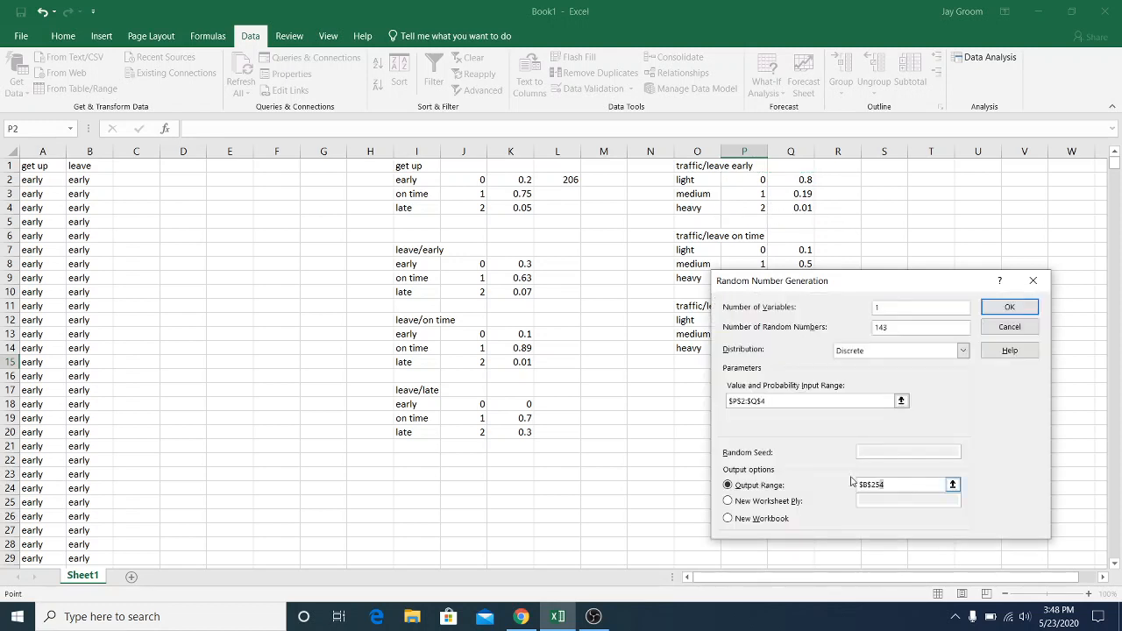
text(c)
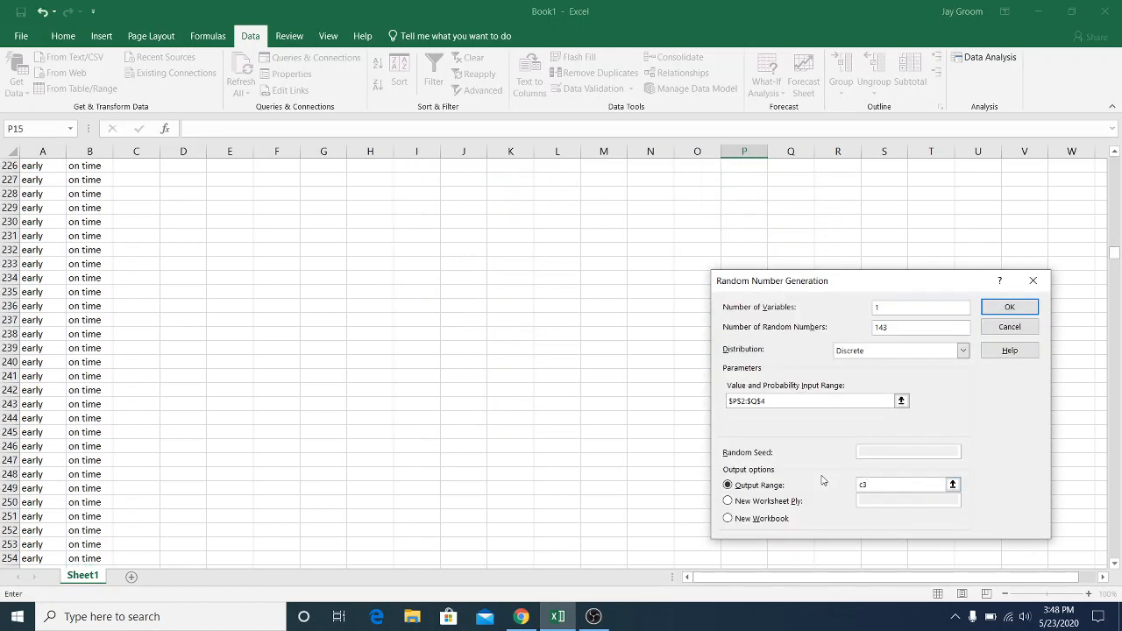
text(2)
key(Return)
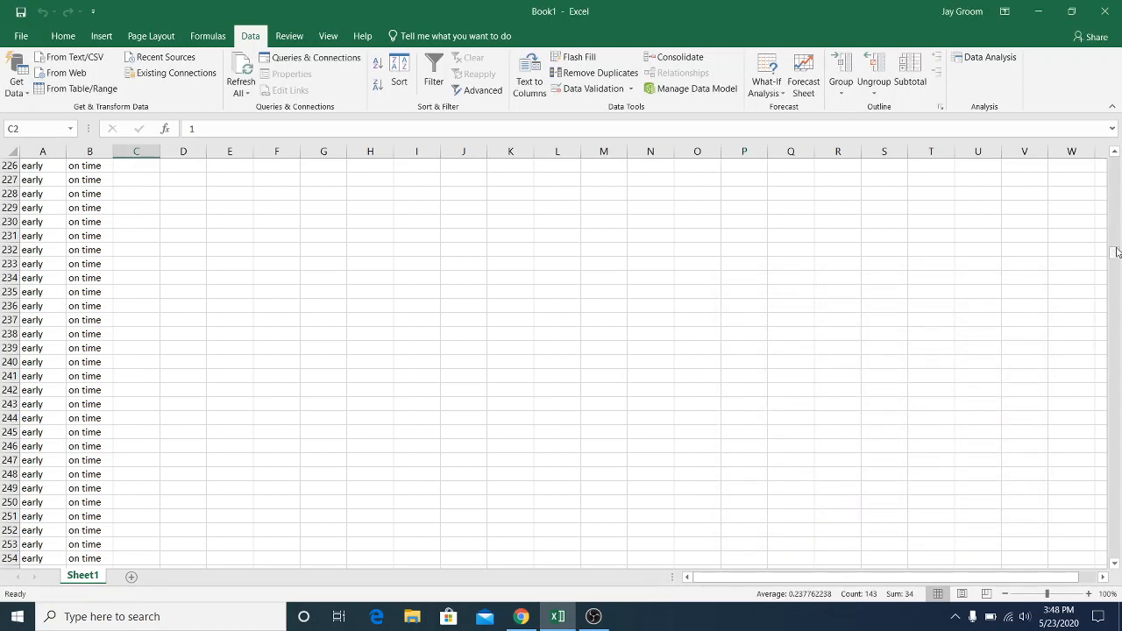
Count the late entries in B145:B185 and set up Random Number Generation for 41 numbers with output starting at C145
drag(1116, 252, 1118, 219)
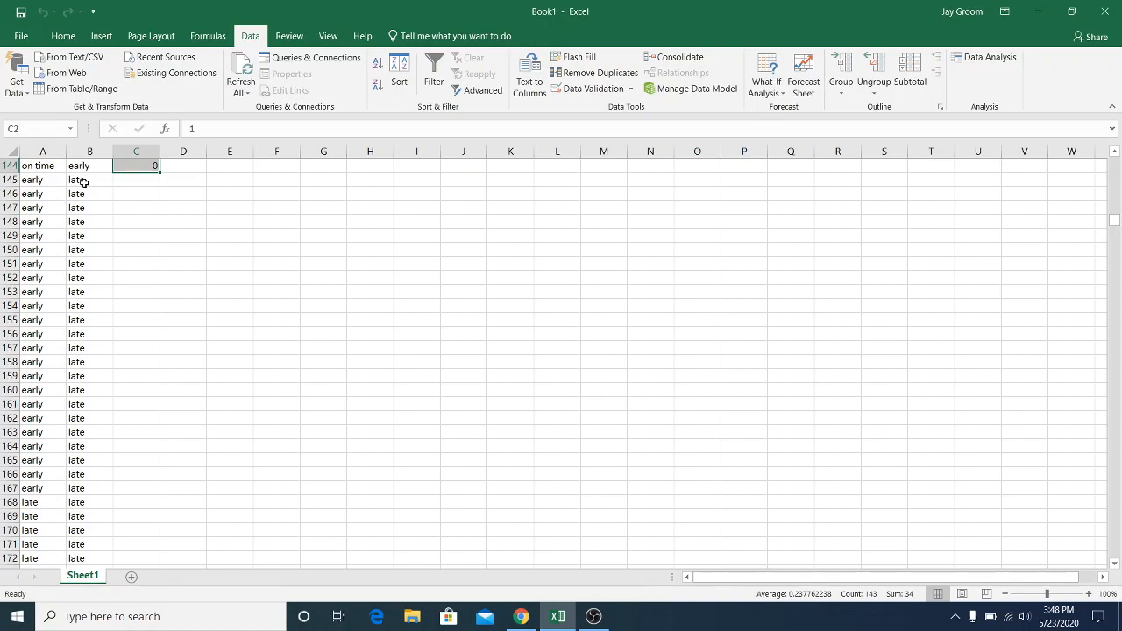
drag(83, 182, 91, 447)
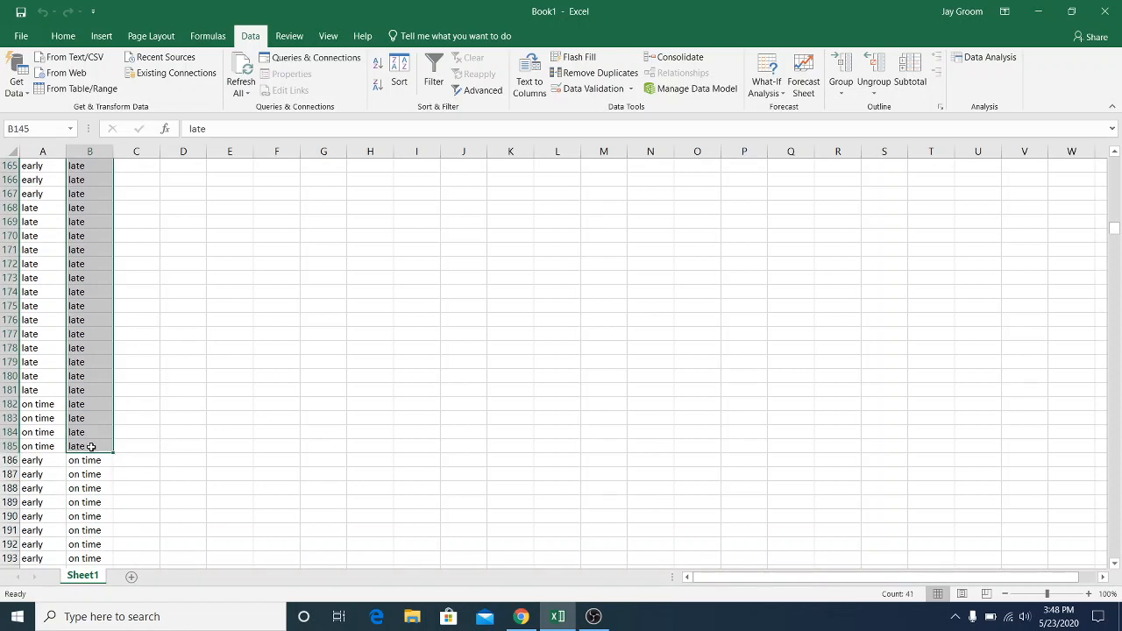
click(983, 61)
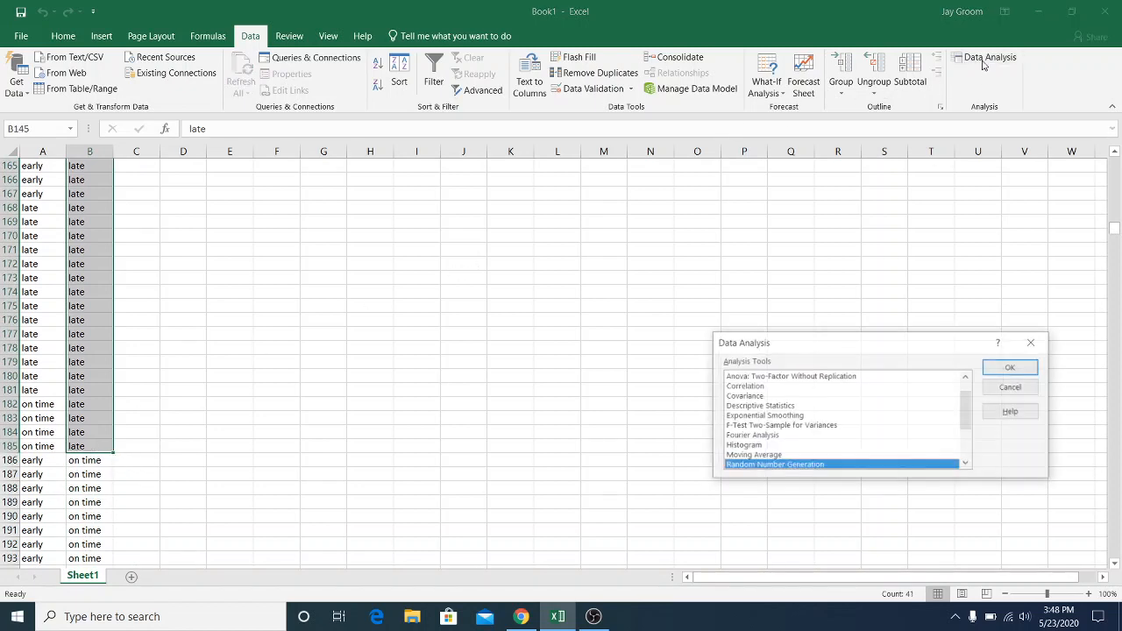
click(1011, 367)
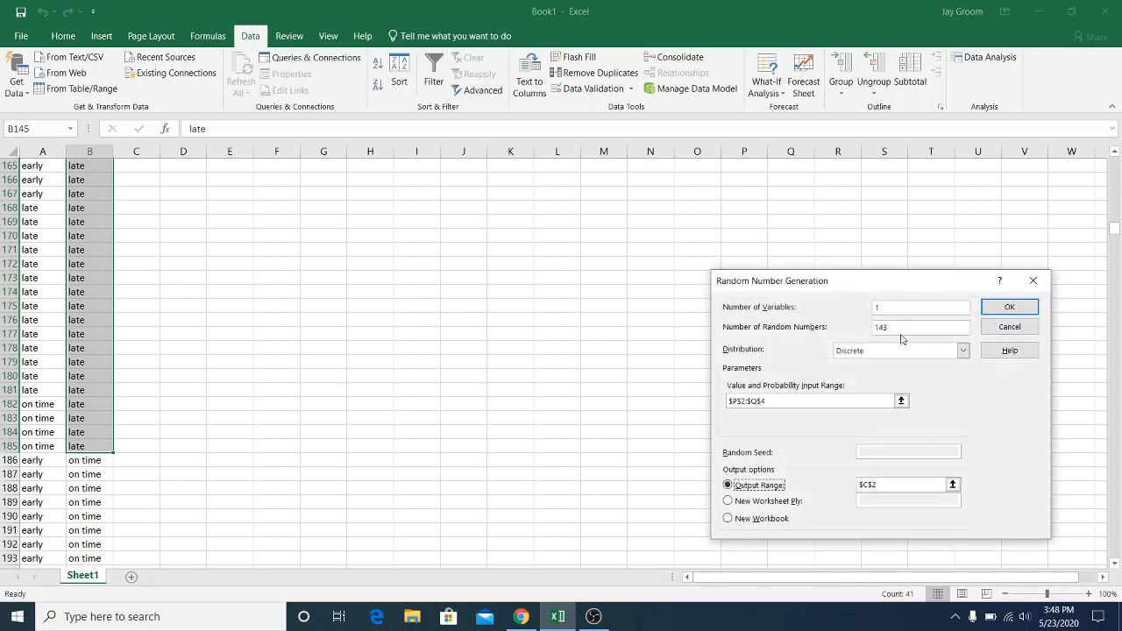
drag(894, 328, 843, 330)
text(41)
click(875, 484)
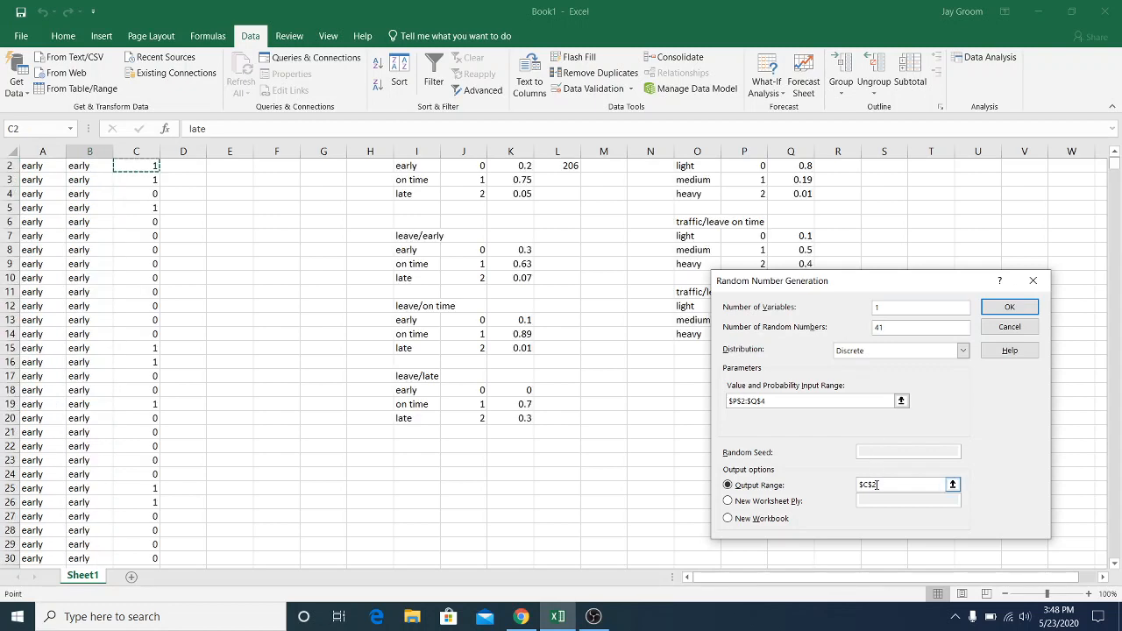
key(BackSpace)
text(145)
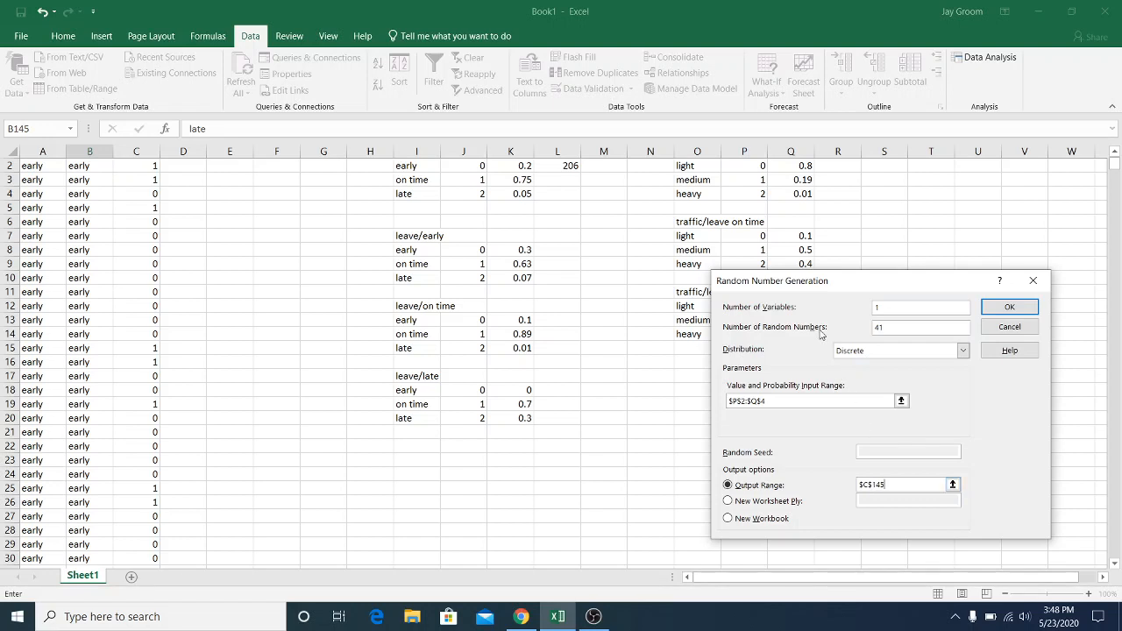
Set the value and probability range to the leave-late table P12:Q14 and generate the traffic values
click(795, 402)
drag(768, 401, 693, 401)
key(BackSpace)
drag(822, 282, 832, 374)
drag(747, 304, 786, 338)
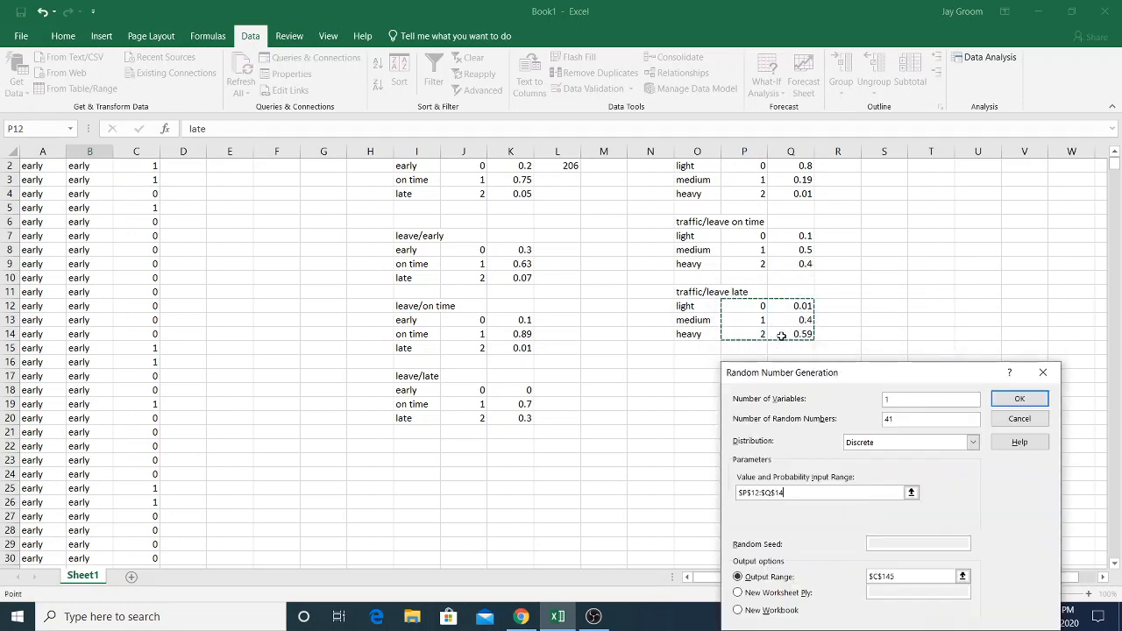
click(1020, 401)
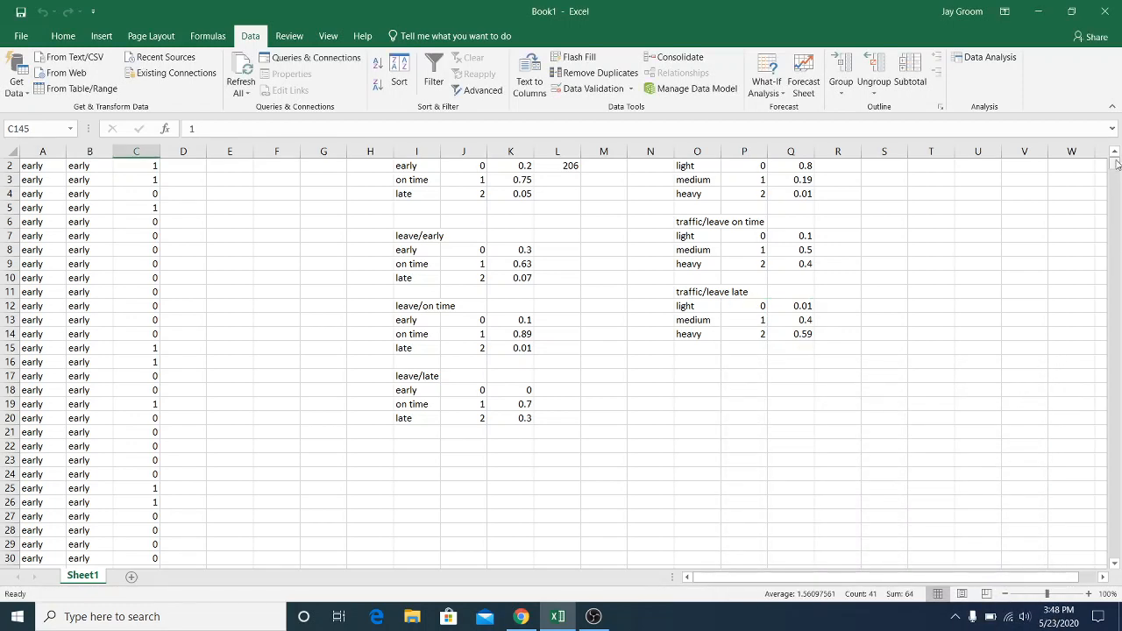
Select the on-time leave entries in B186:B1001 to count them
drag(1114, 167, 1111, 253)
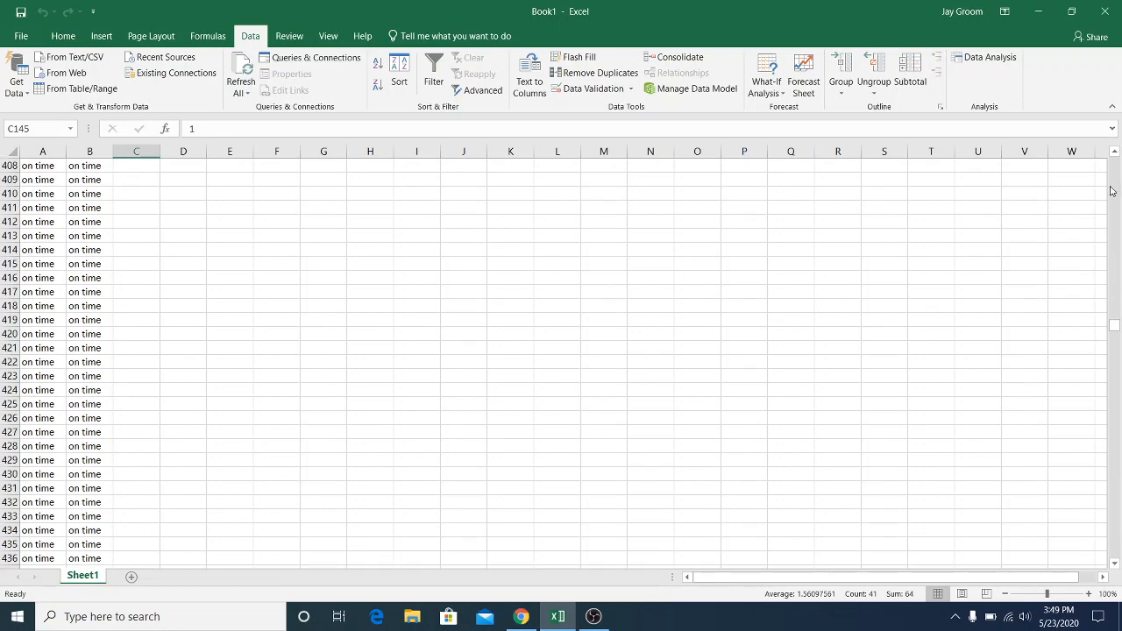
click(1117, 233)
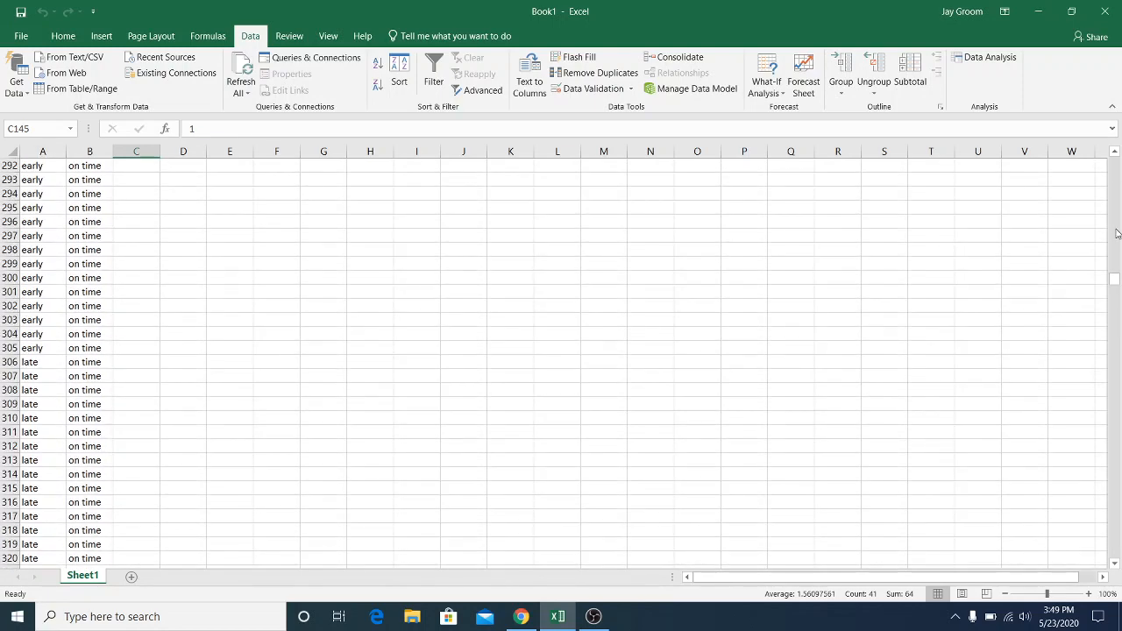
click(1117, 233)
click(1117, 233)
click(1117, 233)
click(1117, 233)
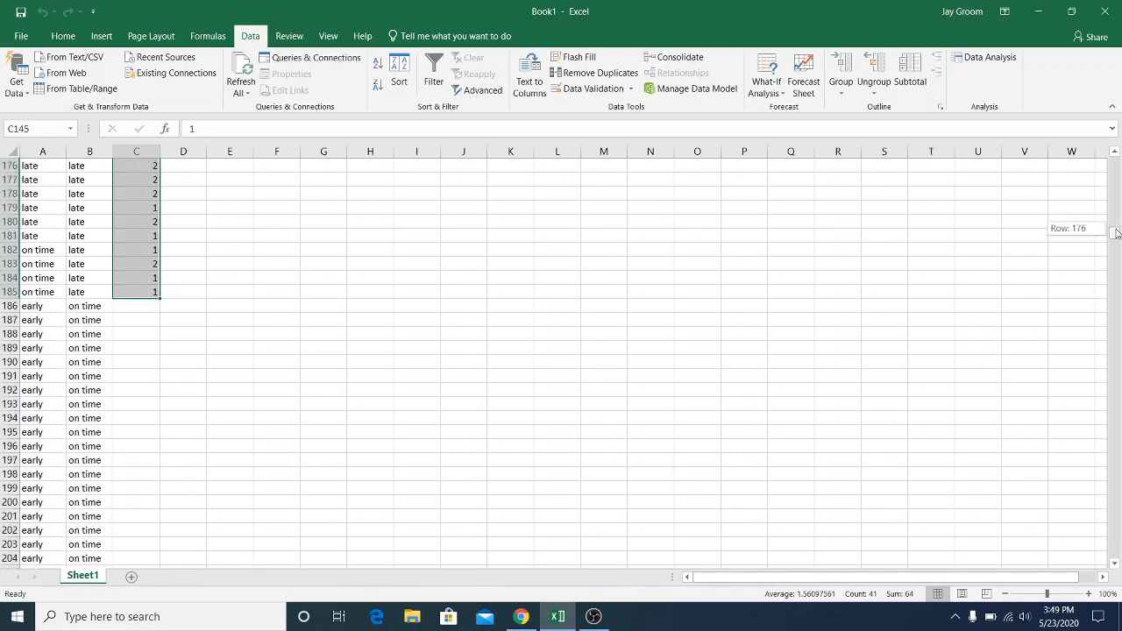
drag(1117, 232, 1090, 236)
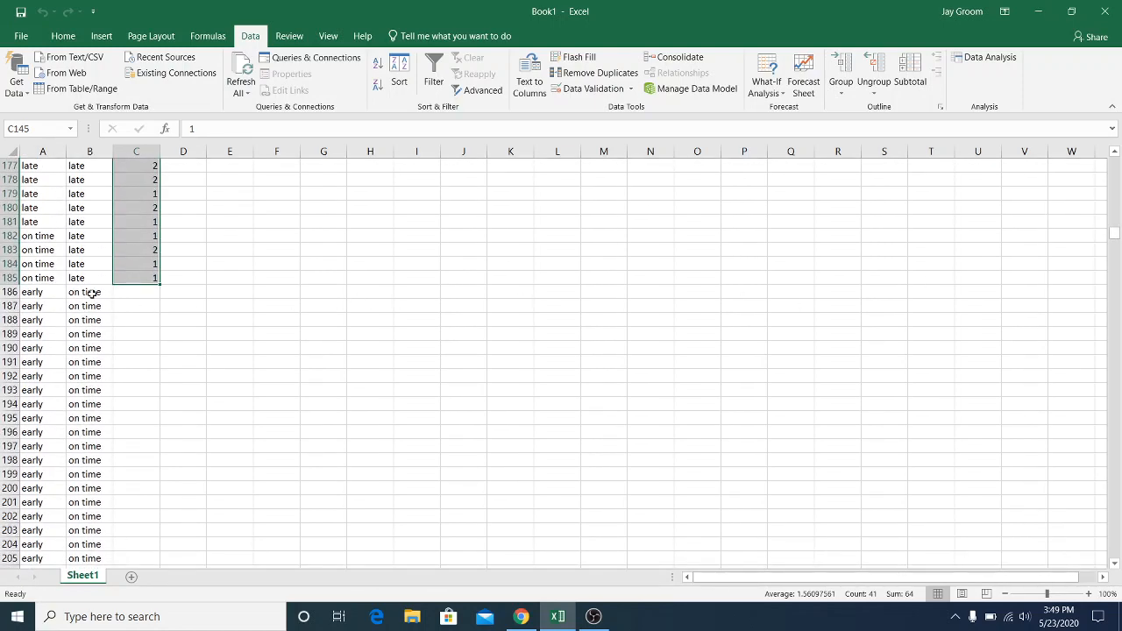
drag(92, 293, 92, 541)
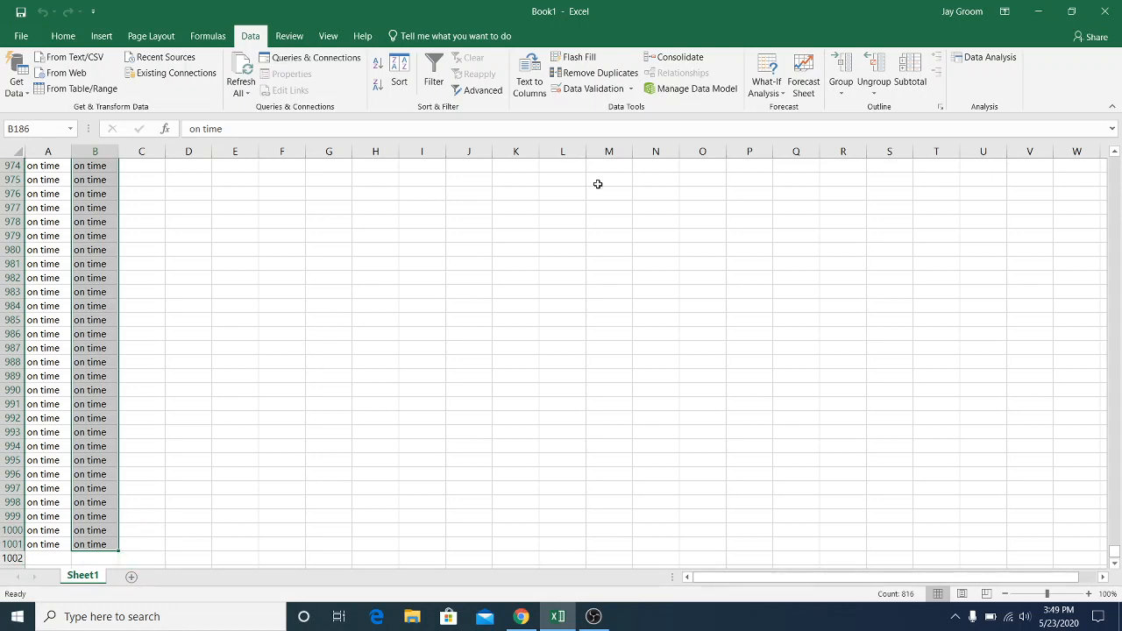
Set up Random Number Generation for 816 numbers with the output starting at C186
click(984, 58)
click(1023, 459)
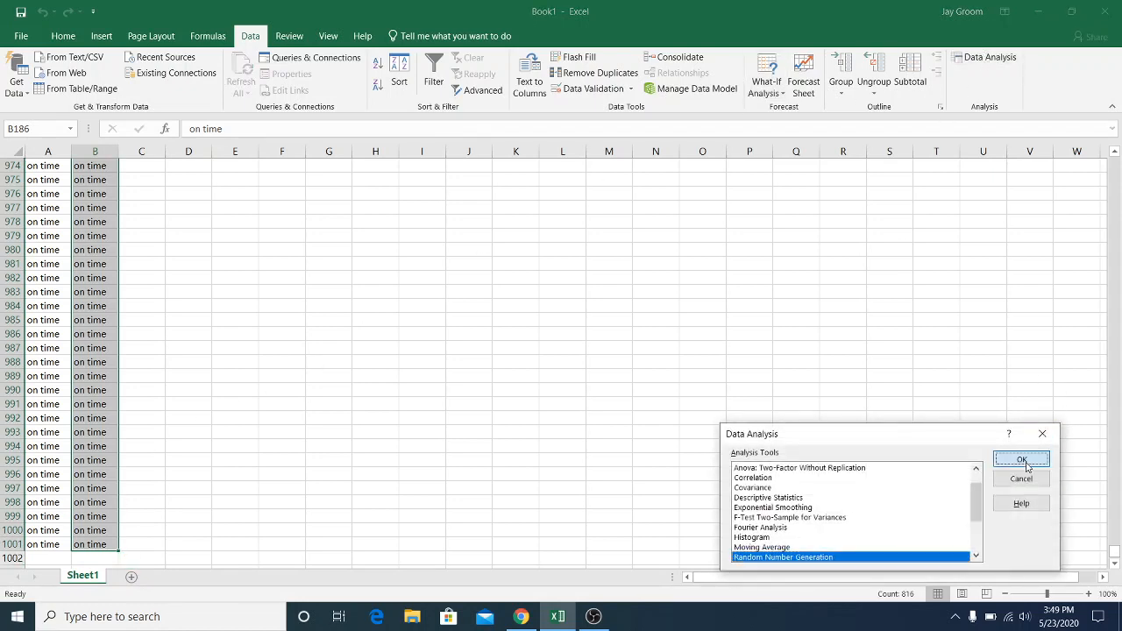
click(906, 393)
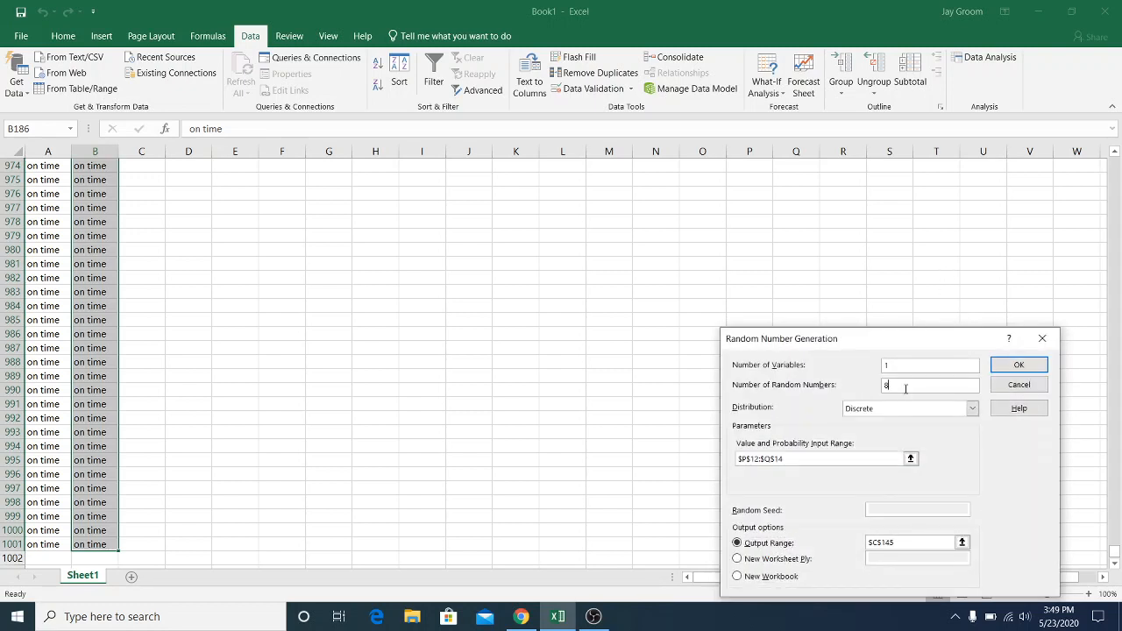
click(903, 542)
drag(895, 543, 881, 543)
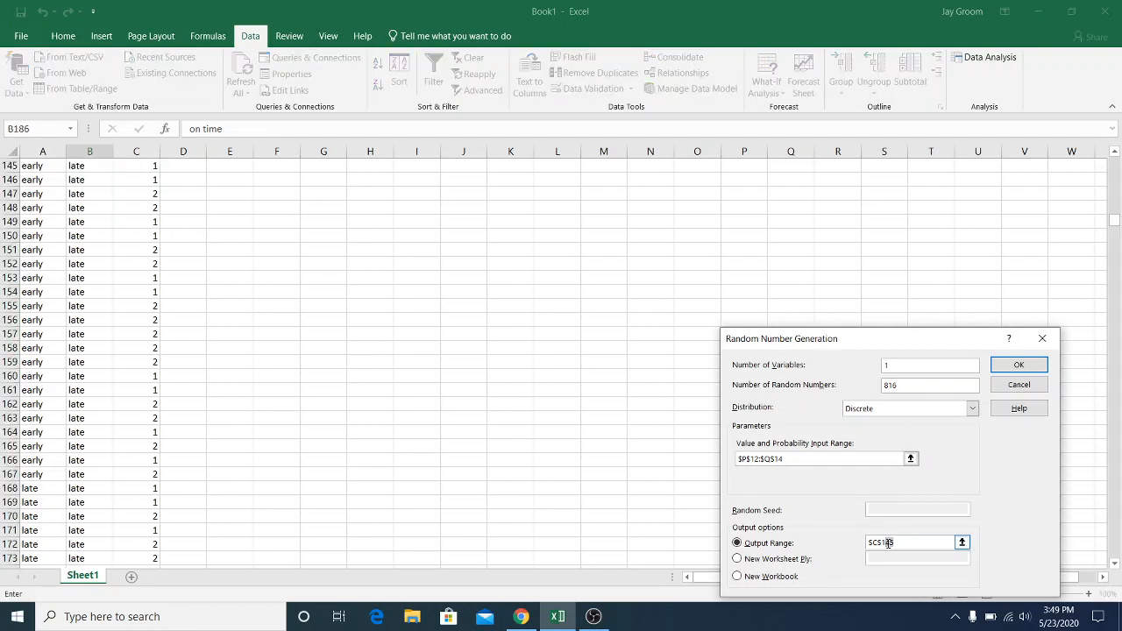
text(18)
Set the value and probability range to the leave-on-time table P7:Q9 and generate the traffic values
click(865, 459)
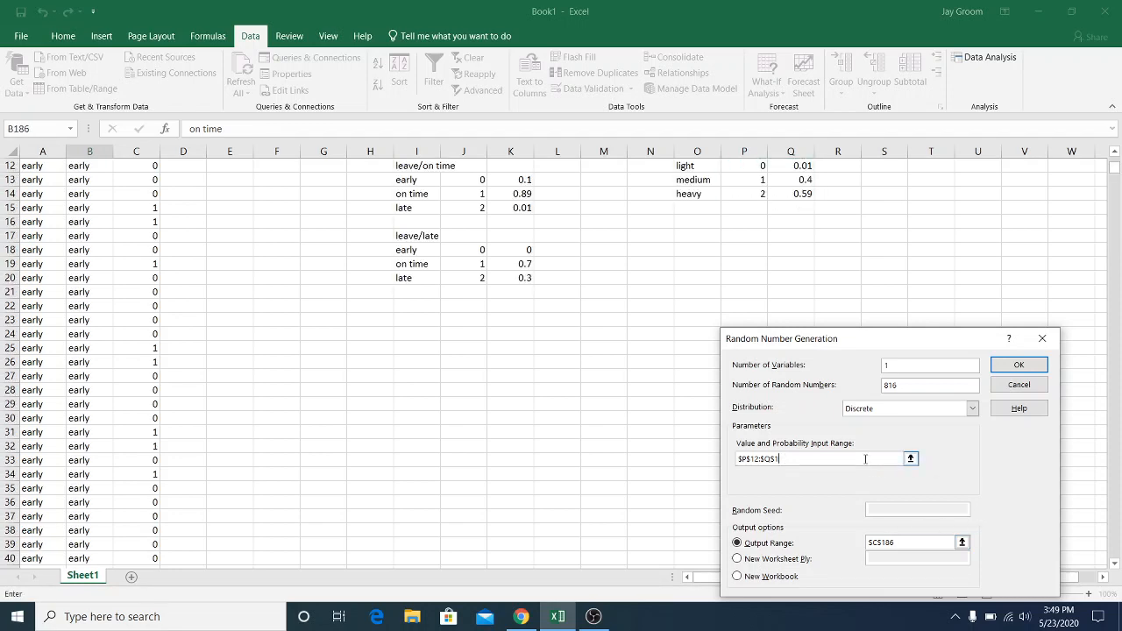
key(BackSpace)
key(BackSpace)
drag(1115, 166, 1116, 159)
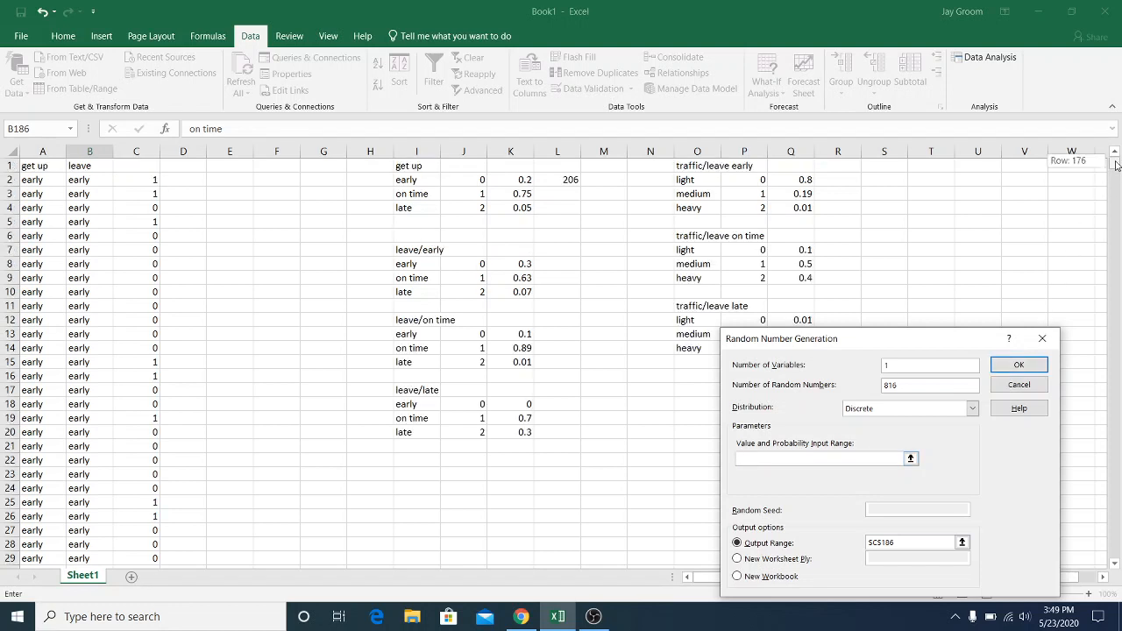
click(744, 250)
drag(744, 251, 785, 277)
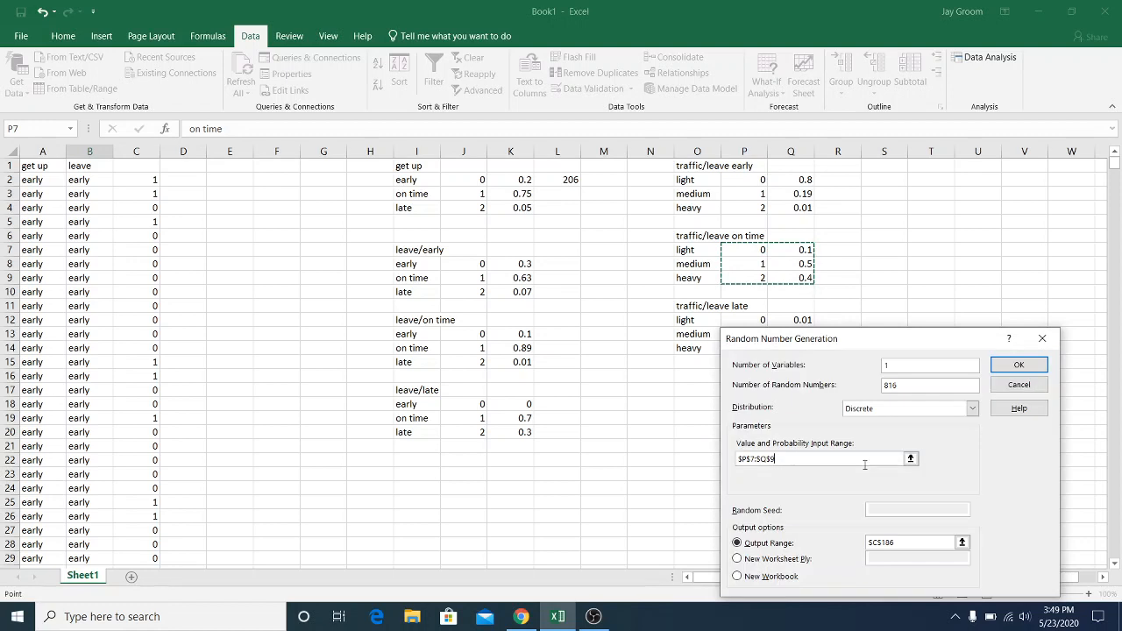
click(1018, 364)
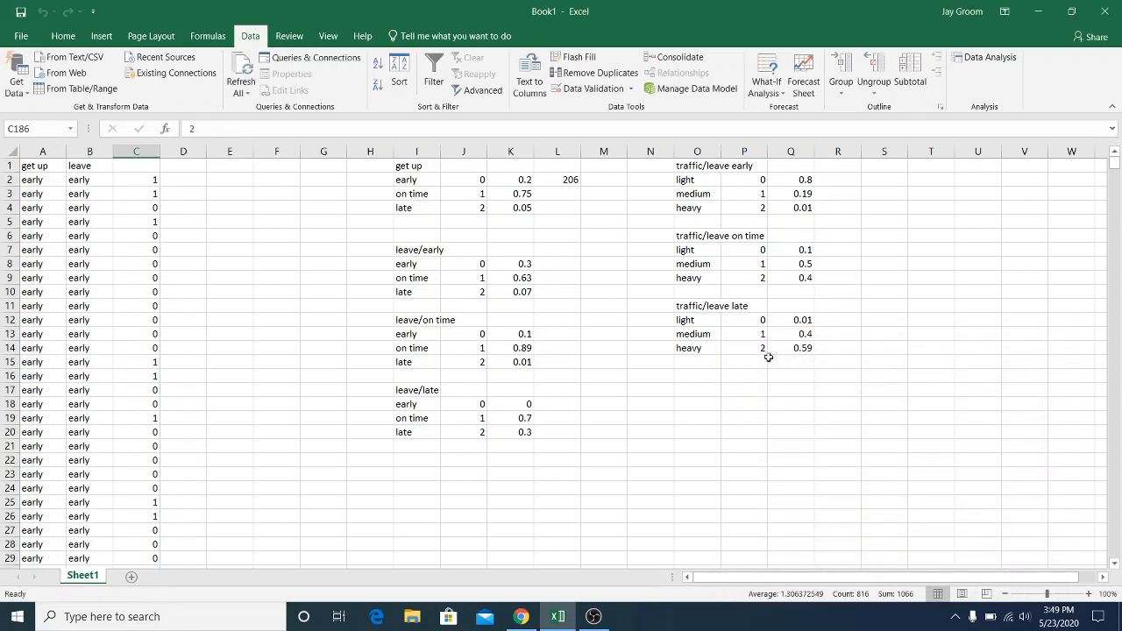
Enter the header "traffic" in cell C1
click(131, 166)
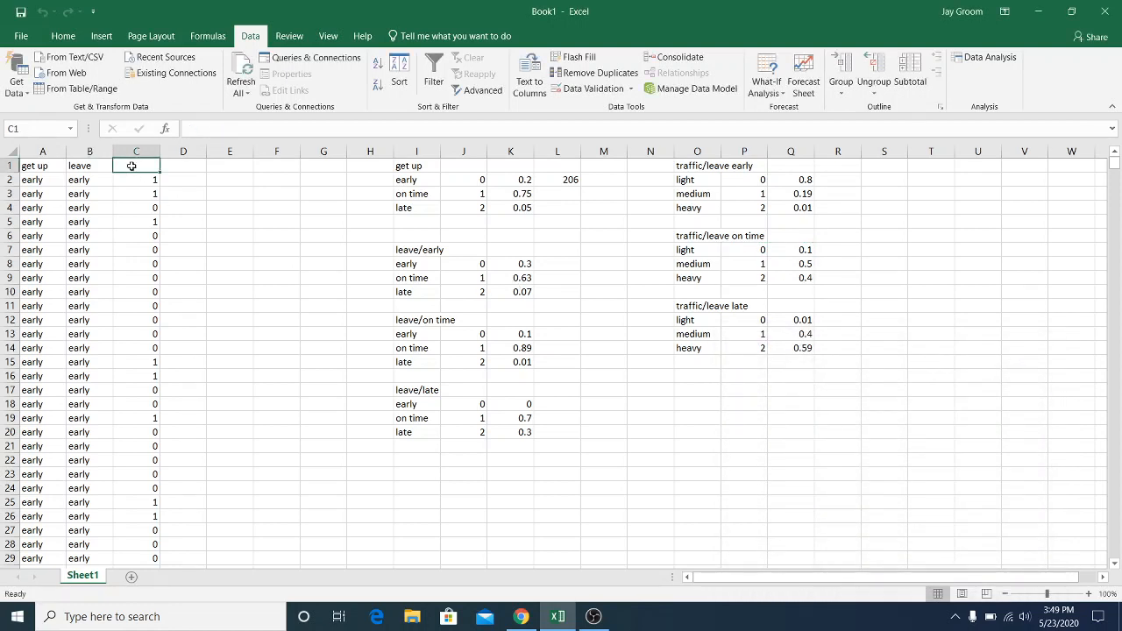
text(traffic)
key(Return)
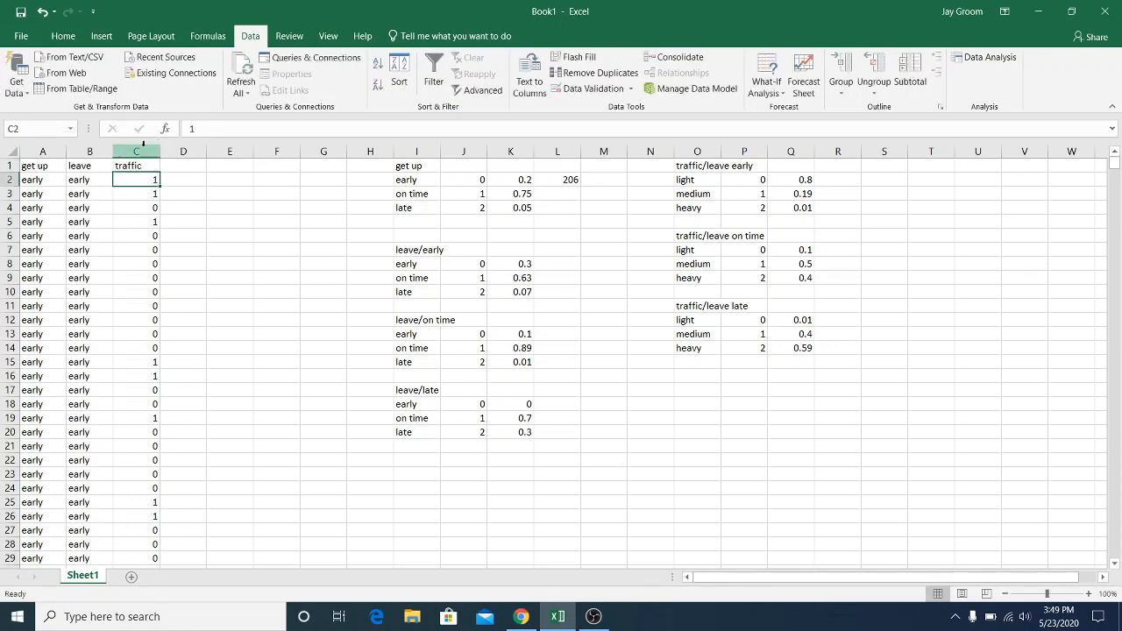
Replace every 0 in the traffic column C with "light"
click(143, 147)
key(ctrl+f)
text(0)
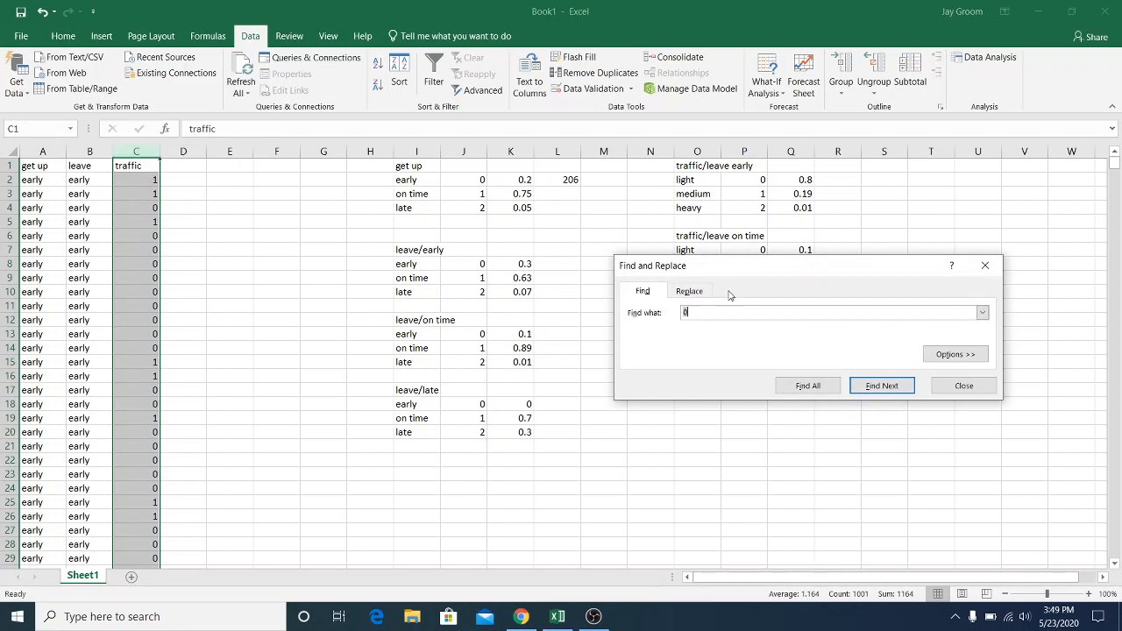
click(701, 294)
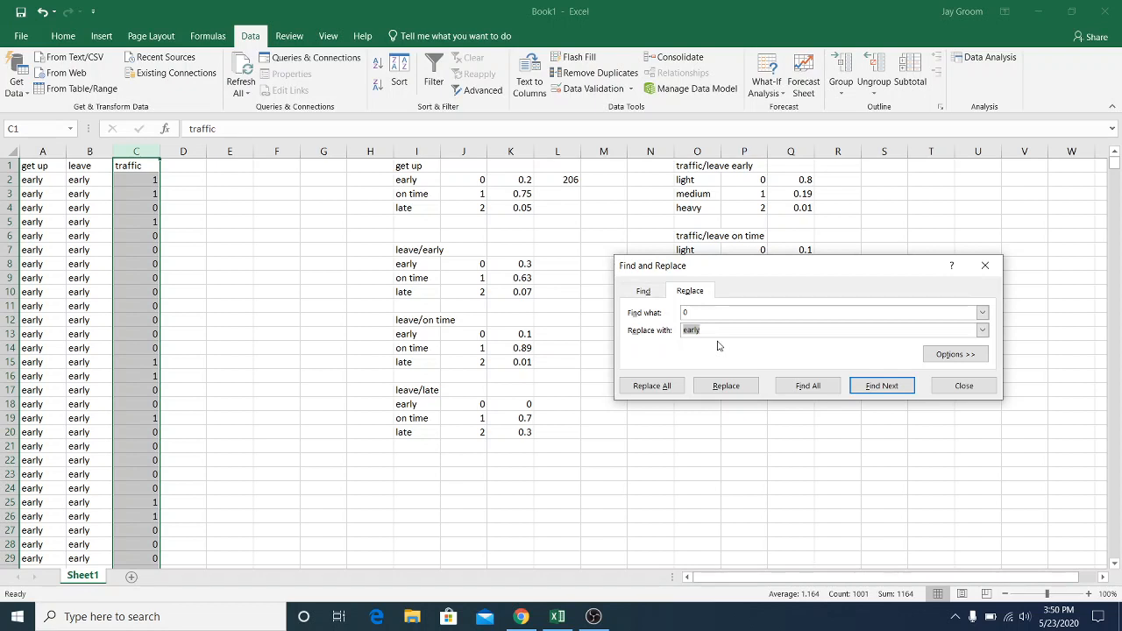
text(light)
key(Return)
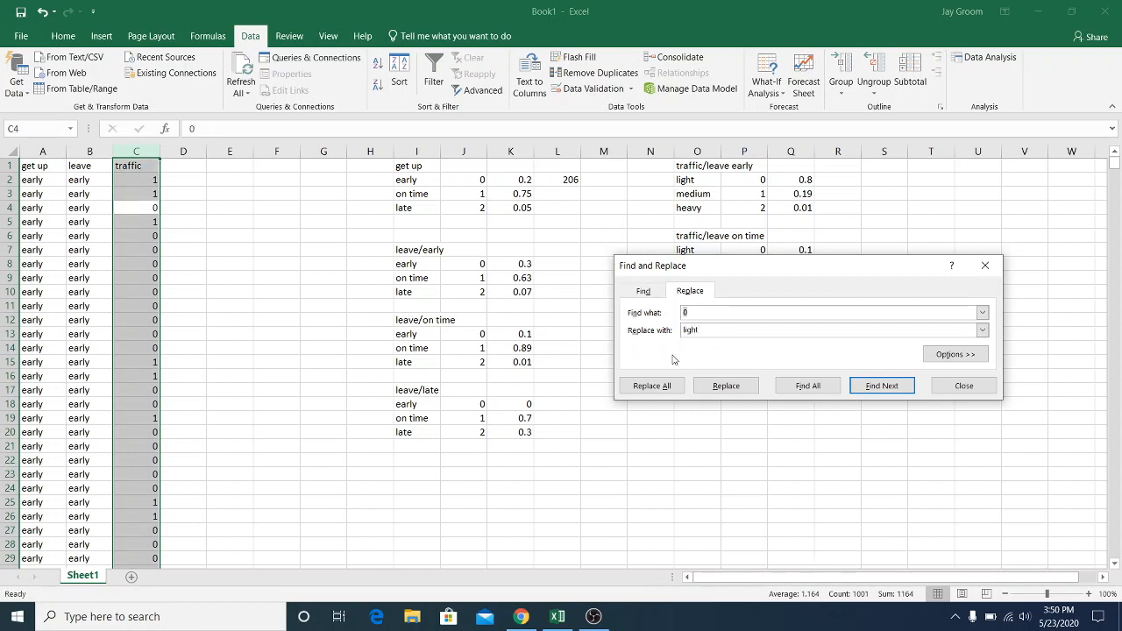
click(651, 386)
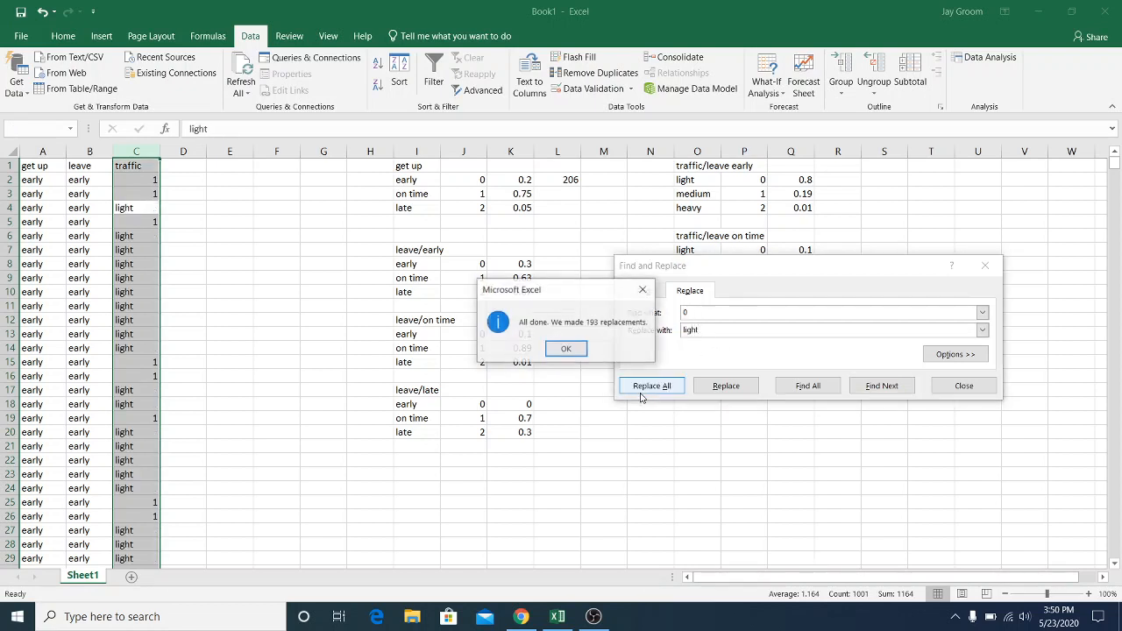
click(567, 349)
Replace every 1 in the traffic column with "medium"
click(684, 313)
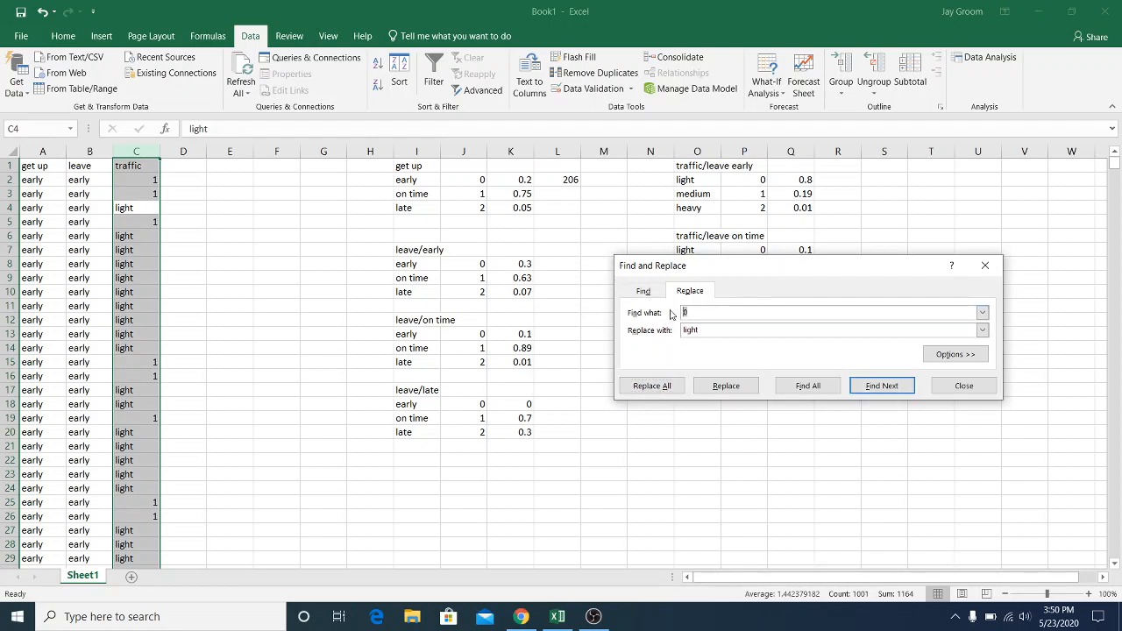
drag(724, 327, 626, 330)
text(medium)
click(650, 389)
click(566, 348)
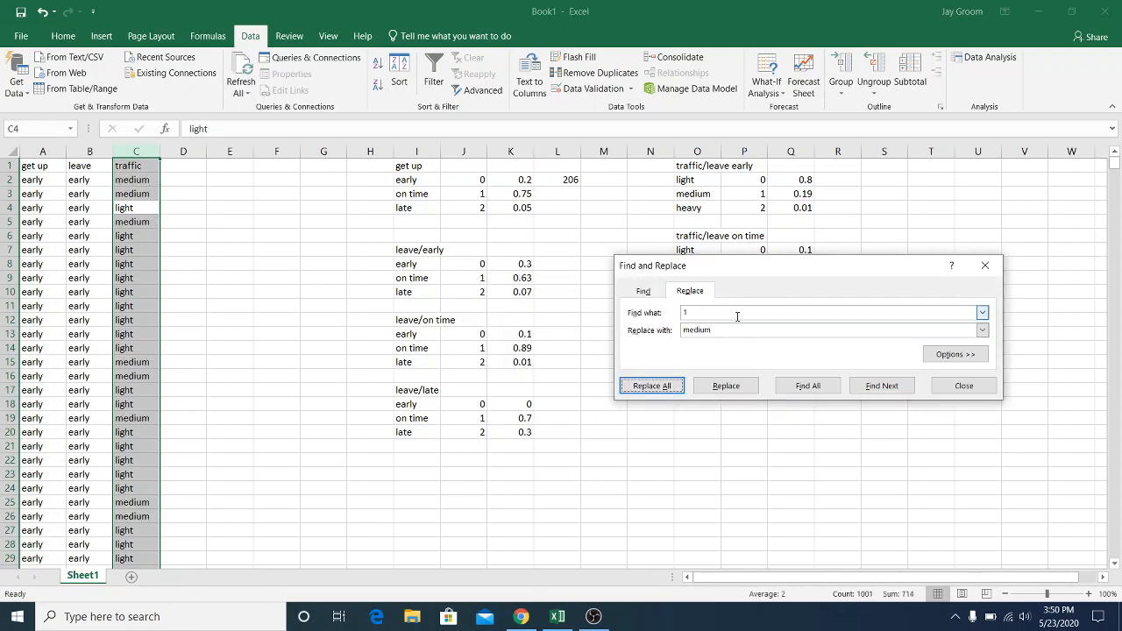
Replace every 2 in the traffic column with "heavy" and close Find and Replace
click(701, 313)
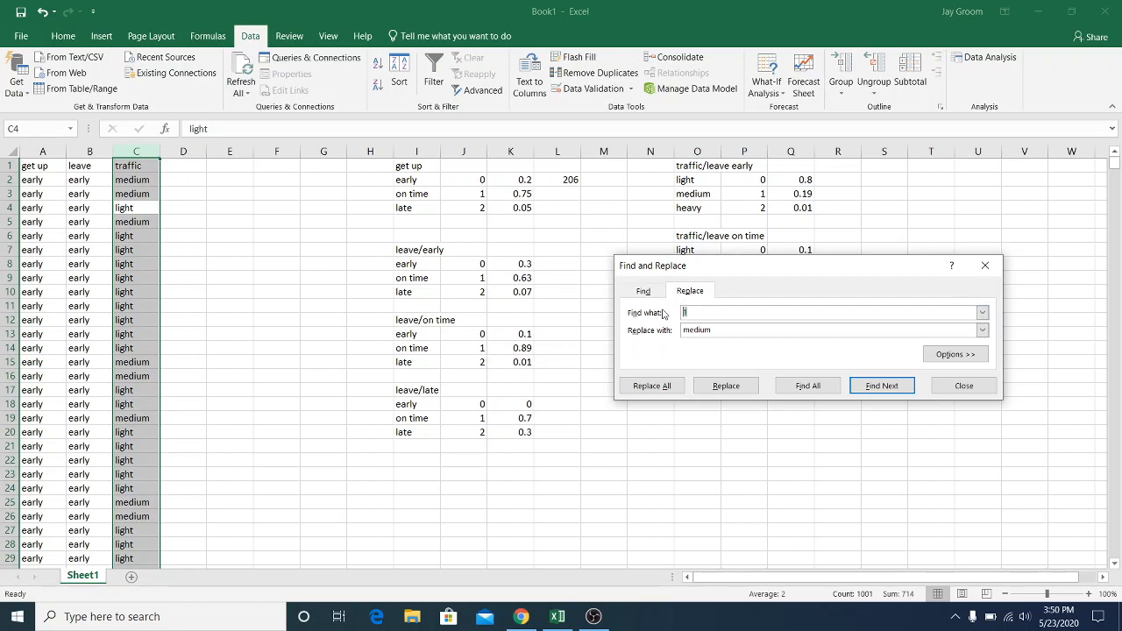
text(2)
double_click(722, 328)
text(h)
key(Return)
key(Return)
click(663, 386)
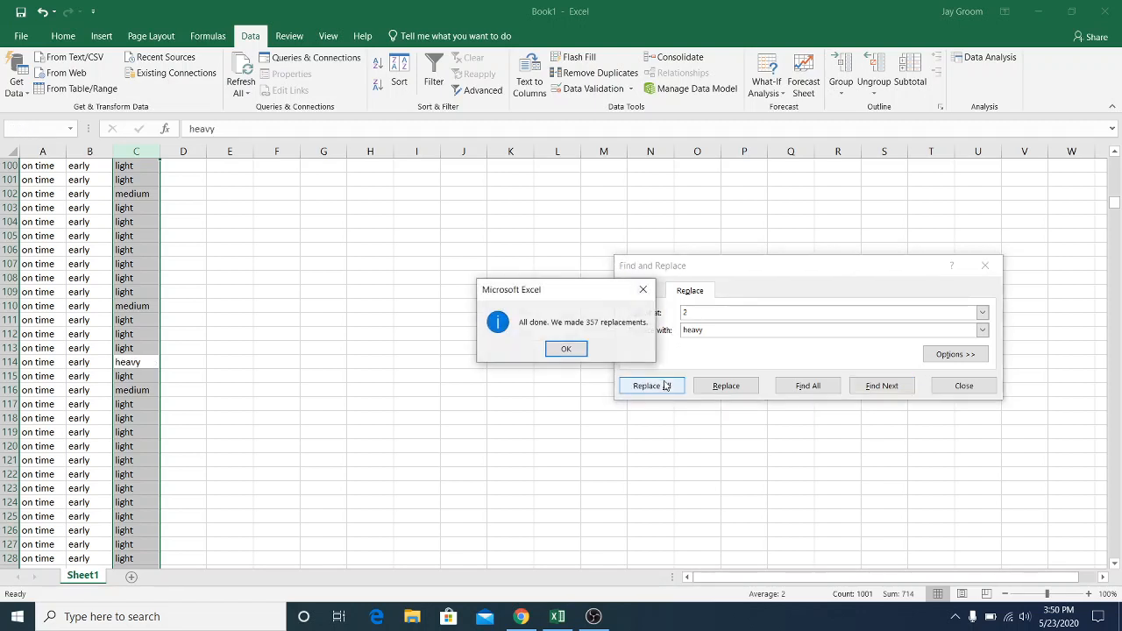
click(562, 348)
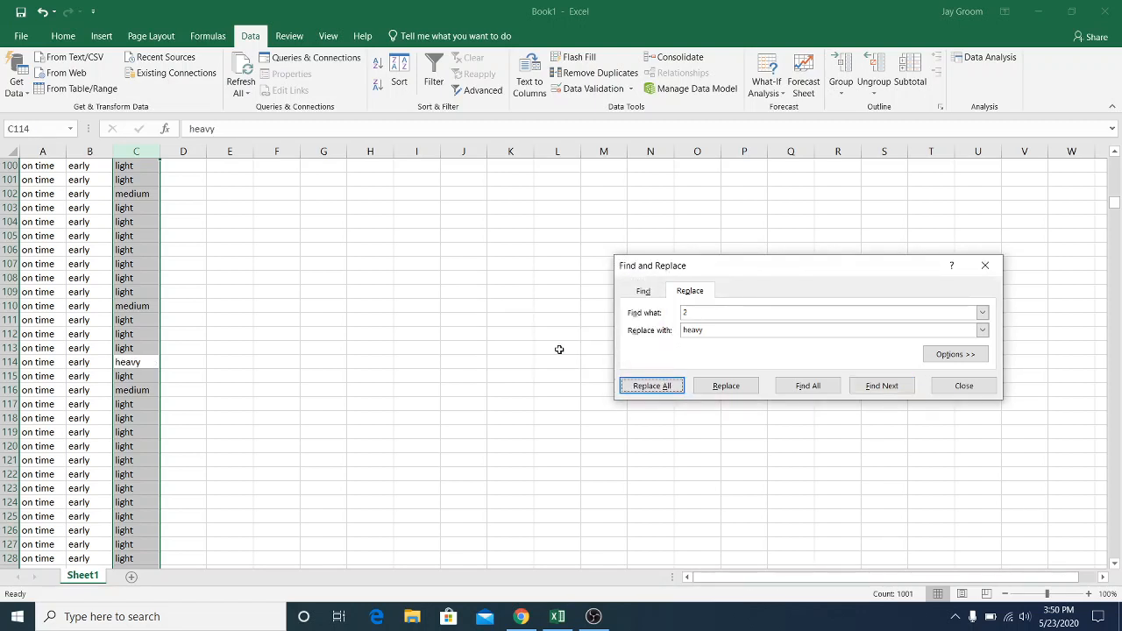
click(983, 266)
Create a PivotTable on a new worksheet from the get up, leave and traffic data in A1:C1001
click(1117, 195)
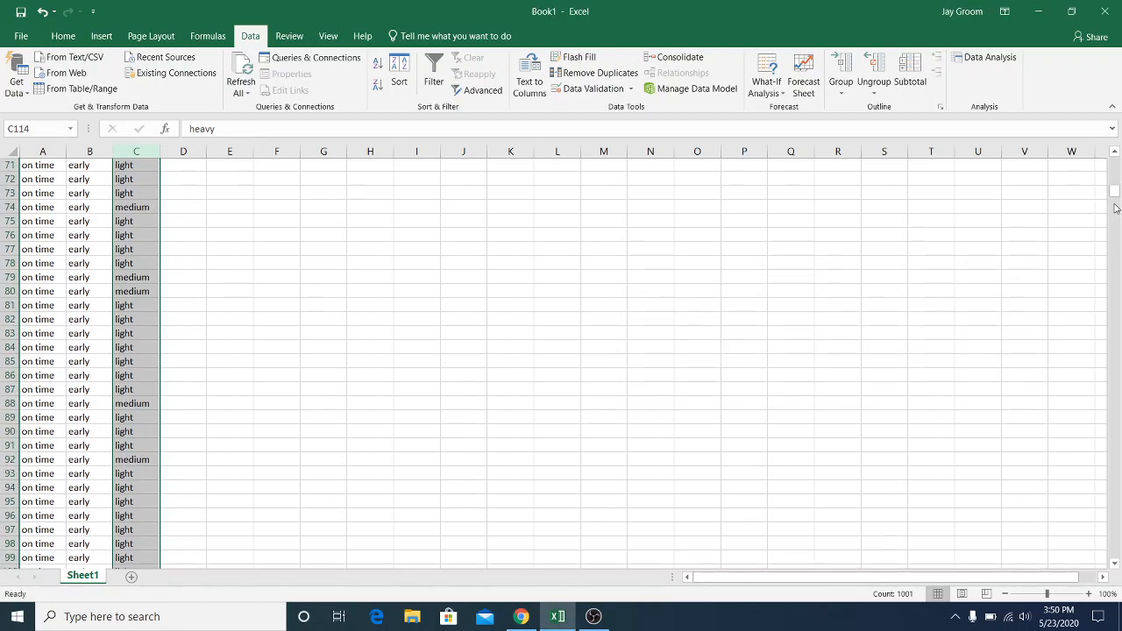
drag(1116, 188, 1115, 163)
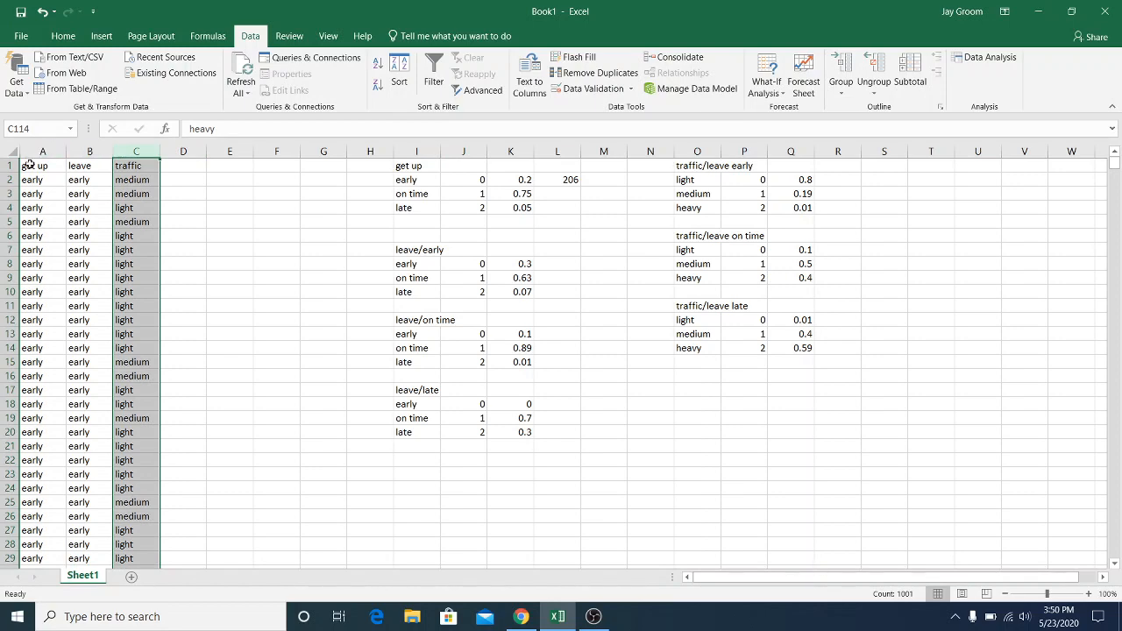
drag(34, 165, 140, 517)
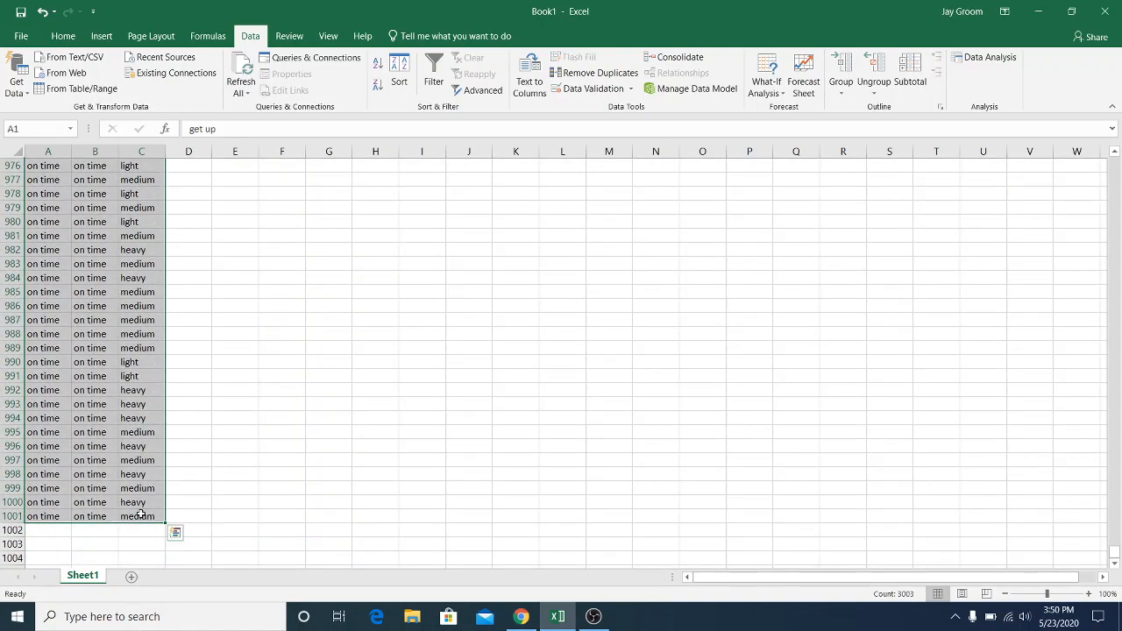
key(ctrl+c)
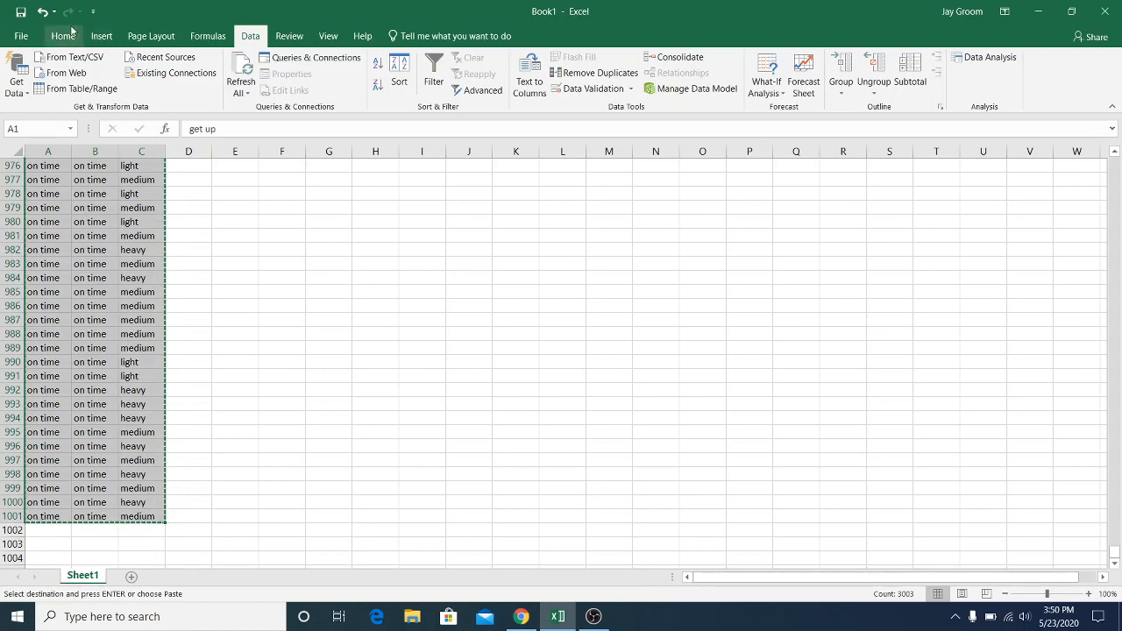
click(100, 36)
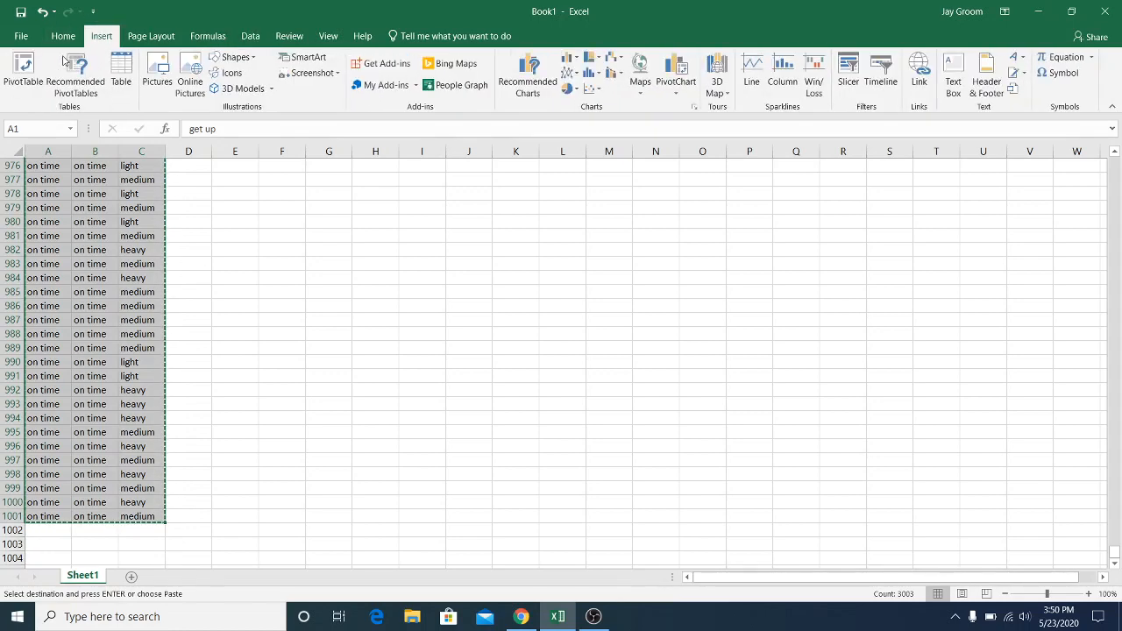
click(18, 74)
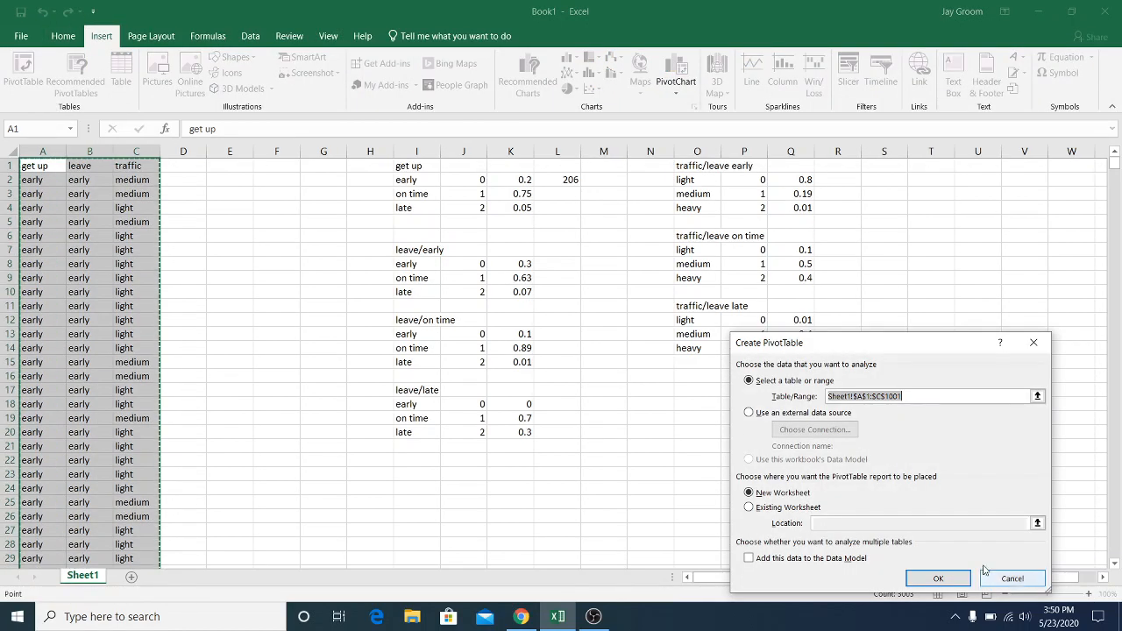
click(934, 579)
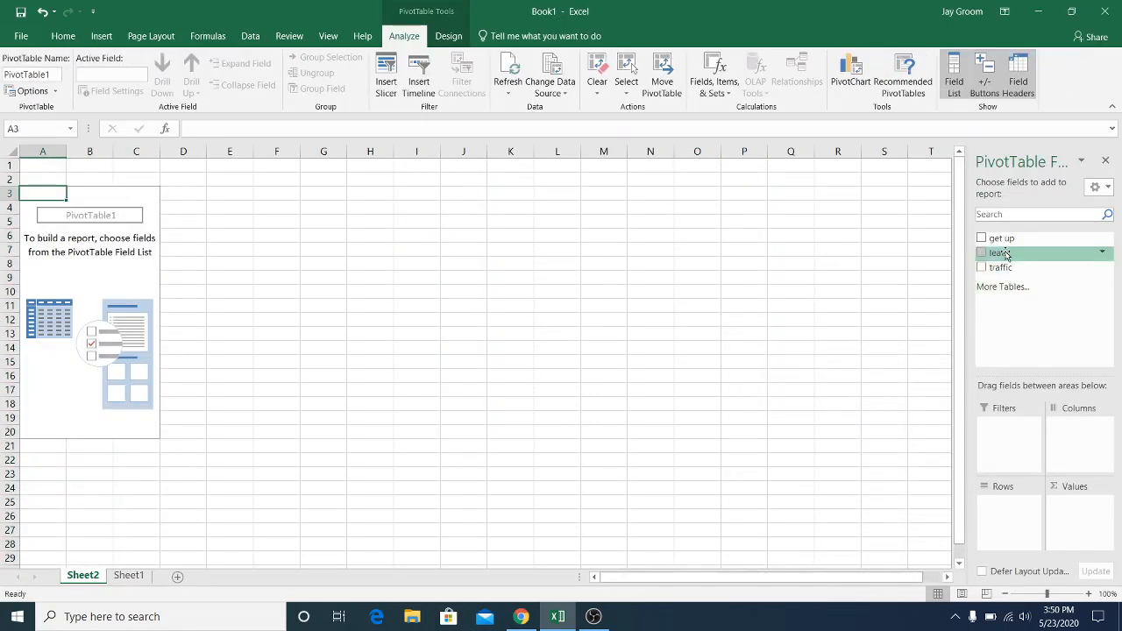
Lay out the PivotTable with get up as rows, leave as columns, count of get up as values and traffic as the filter
drag(1005, 241, 995, 517)
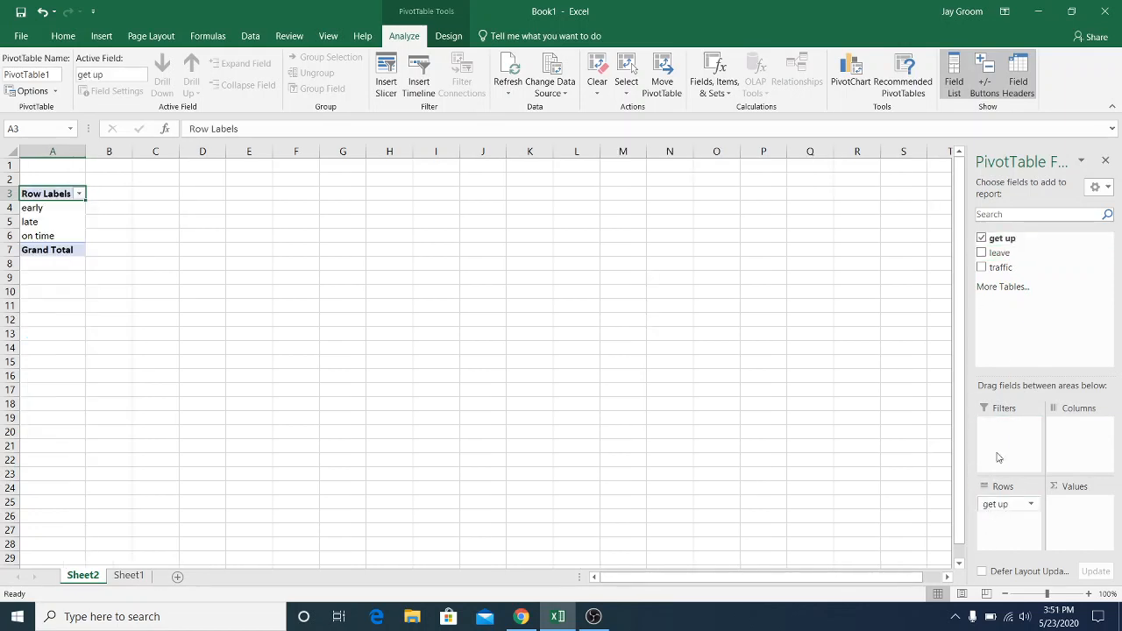
drag(1011, 243, 1075, 517)
drag(1005, 250, 1060, 447)
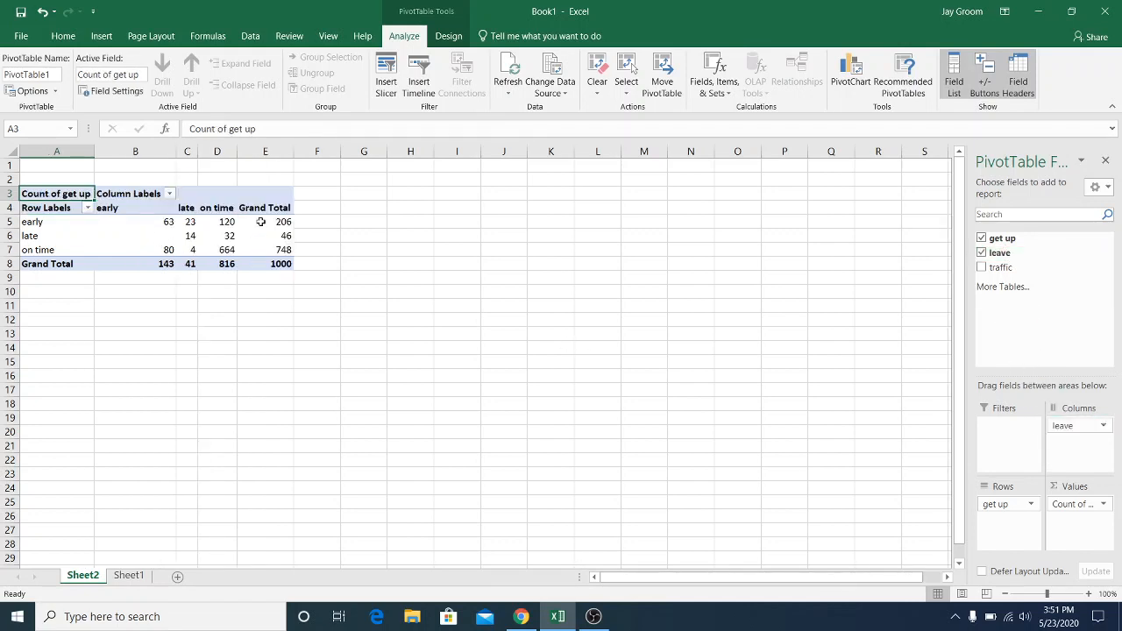
click(150, 237)
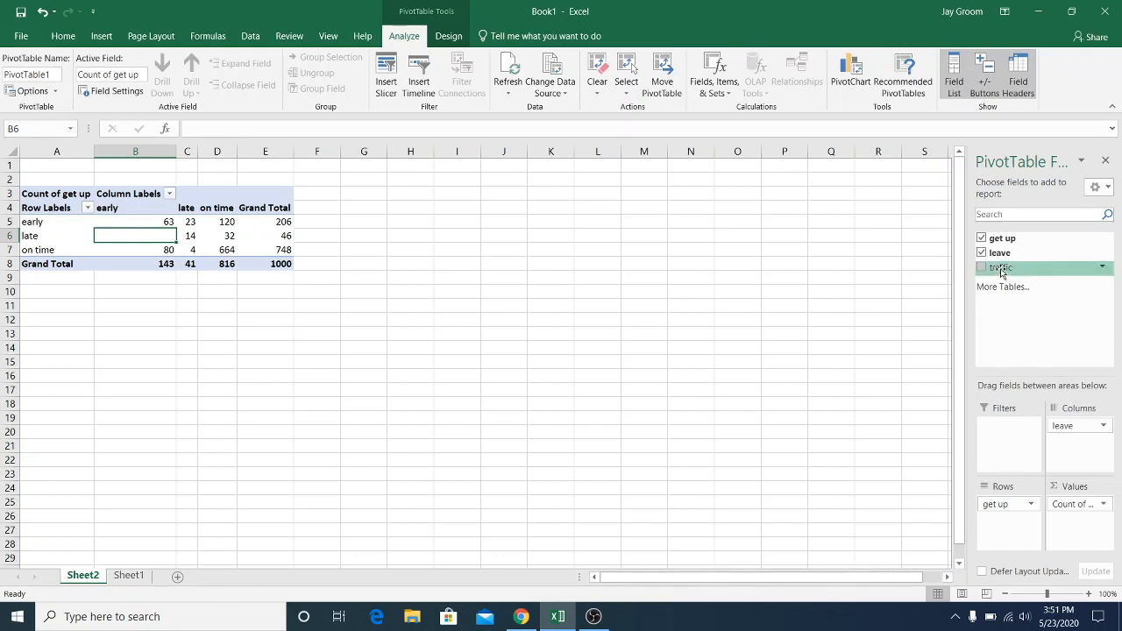
drag(1000, 270, 1000, 439)
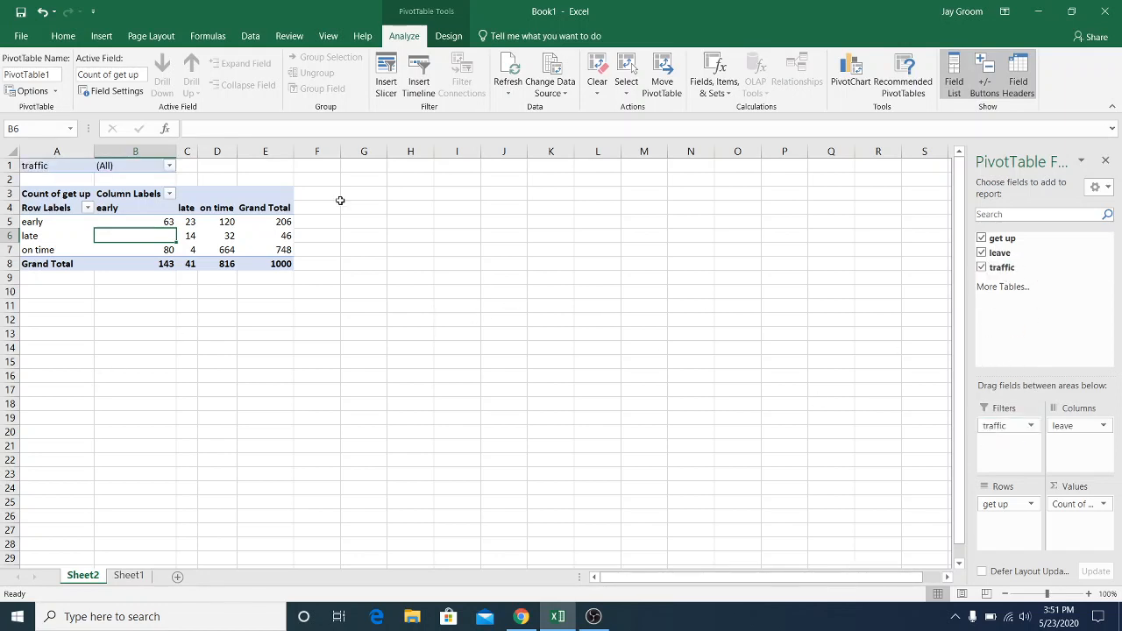
Filter the PivotTable's traffic field to show only light
click(169, 166)
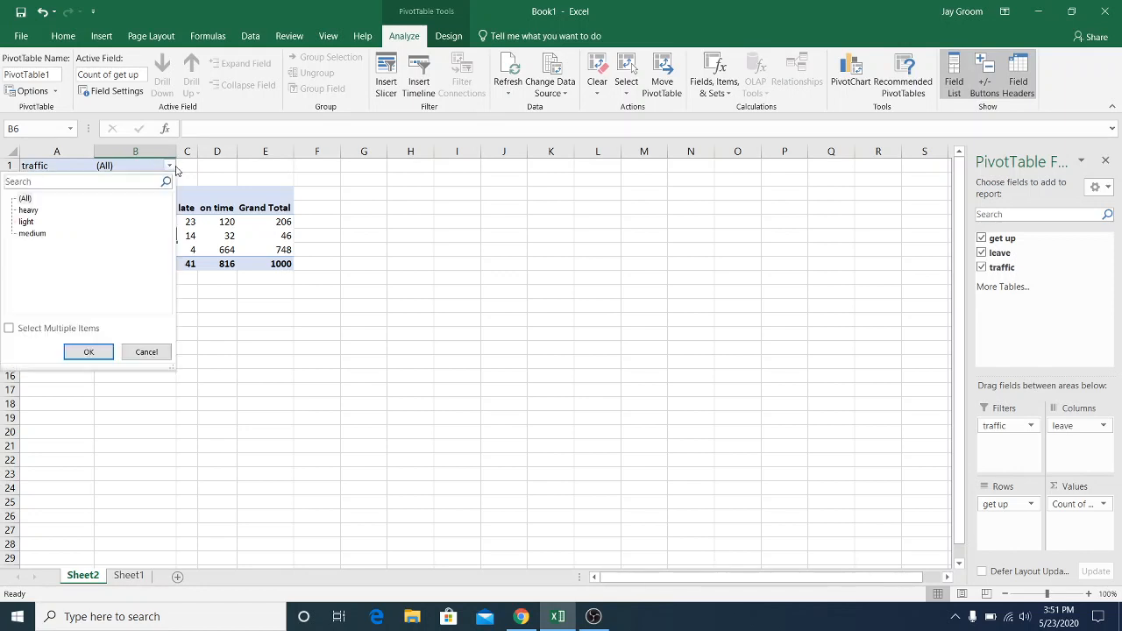
click(26, 222)
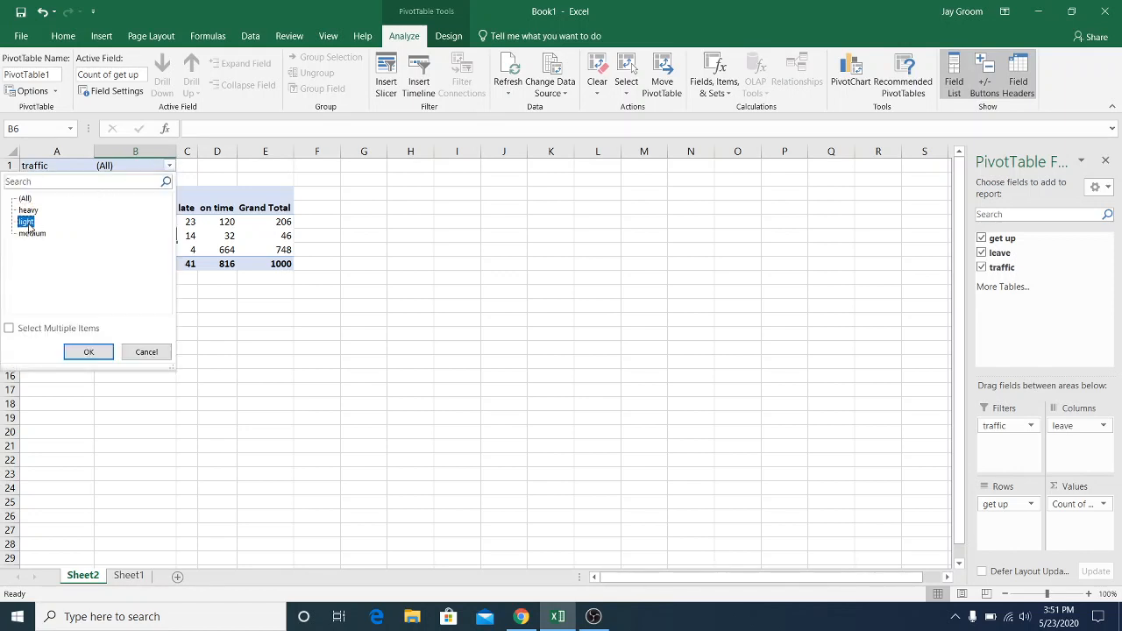
click(82, 353)
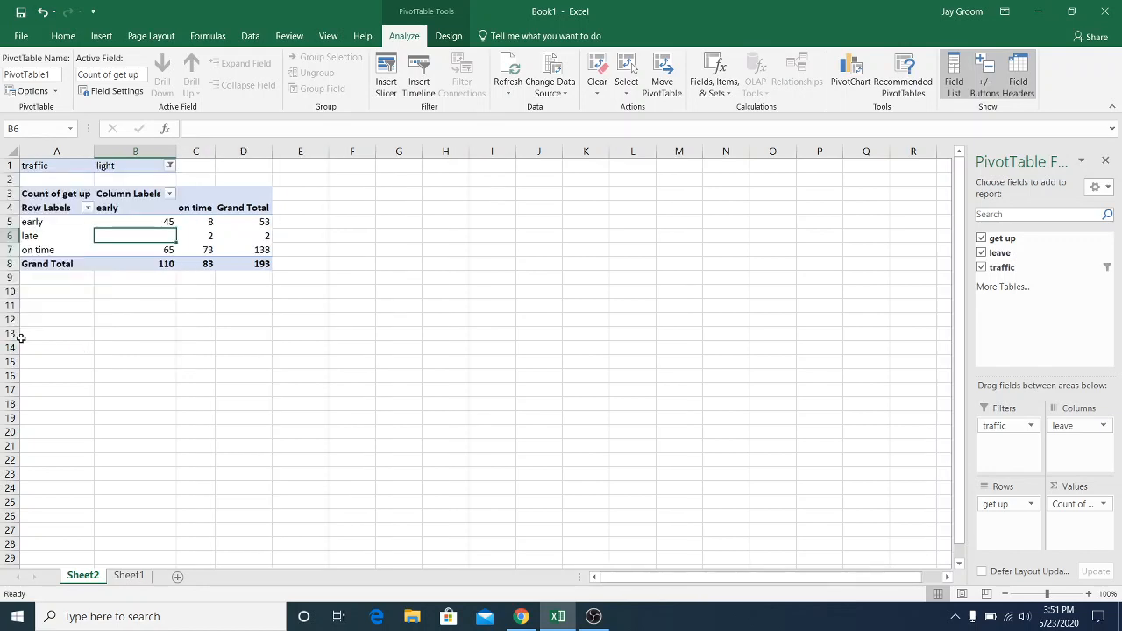
Enter the label "get up early,left early, light traffic" in cell A13 below the PivotTable
click(22, 336)
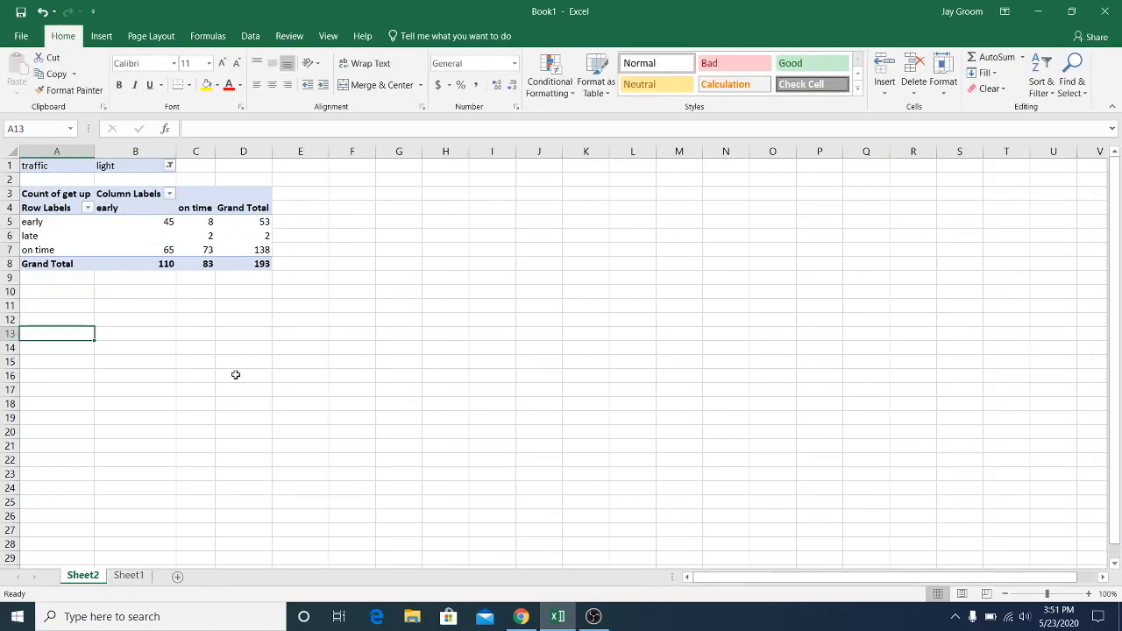
text(get up ear)
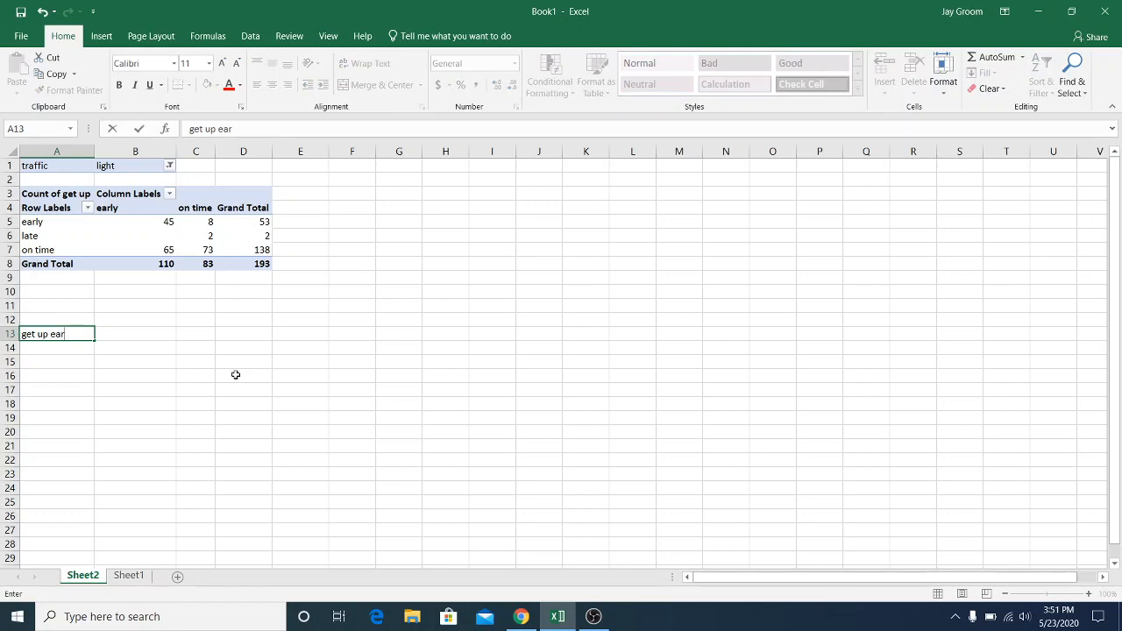
text(ly,left)
key(BackSpace)
text(ft early, light )
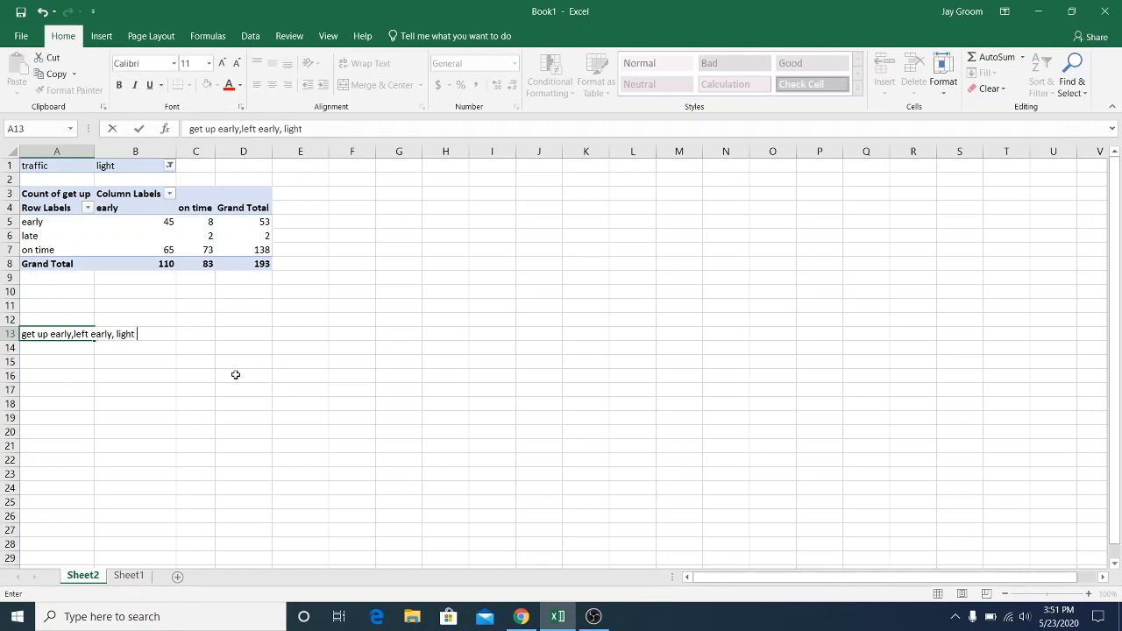
text(traffic)
Enter 0 in cell D13 as the value for the early, early, light traffic combination
key(Right)
key(Right)
key(Right)
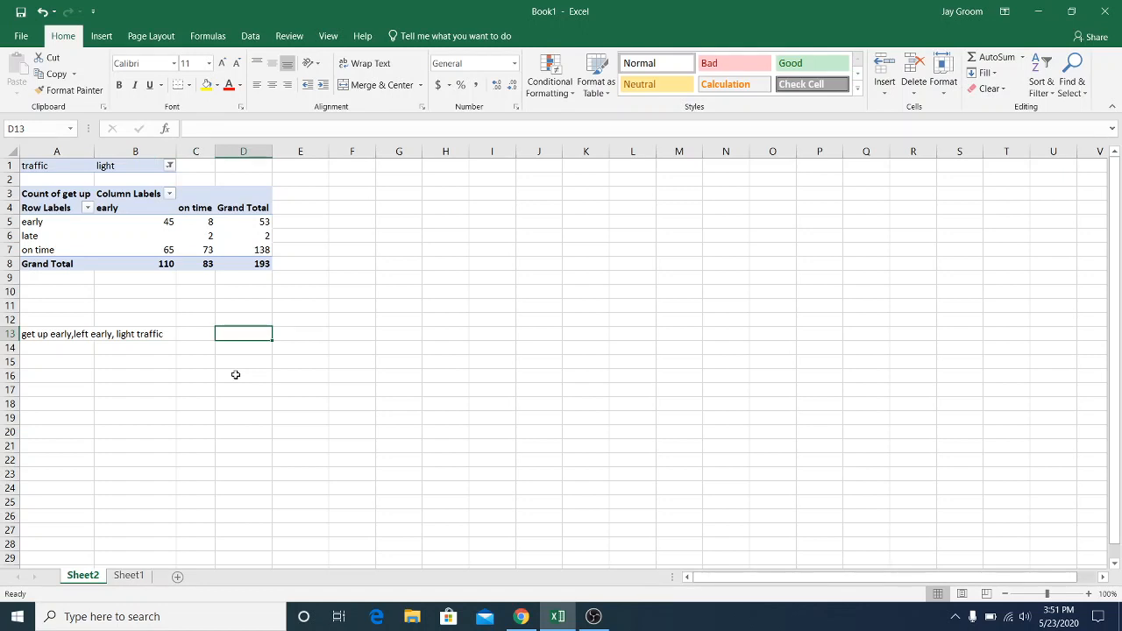
text(0)
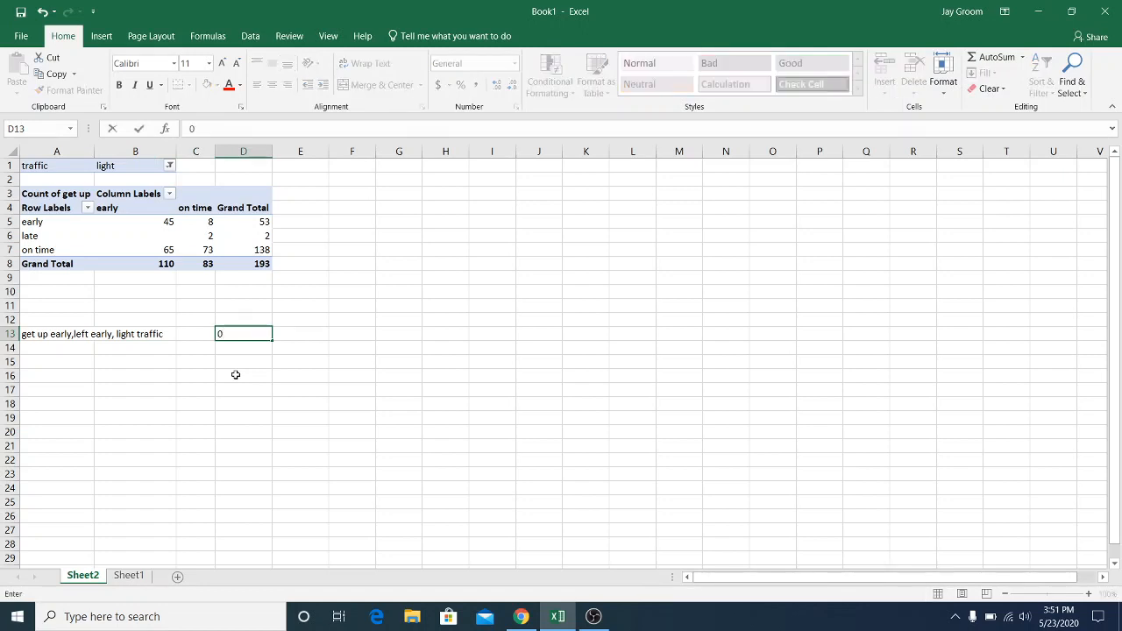
key(Return)
Label the second combination in cell A14 with "get up early, leave on time"
text(get up earl)
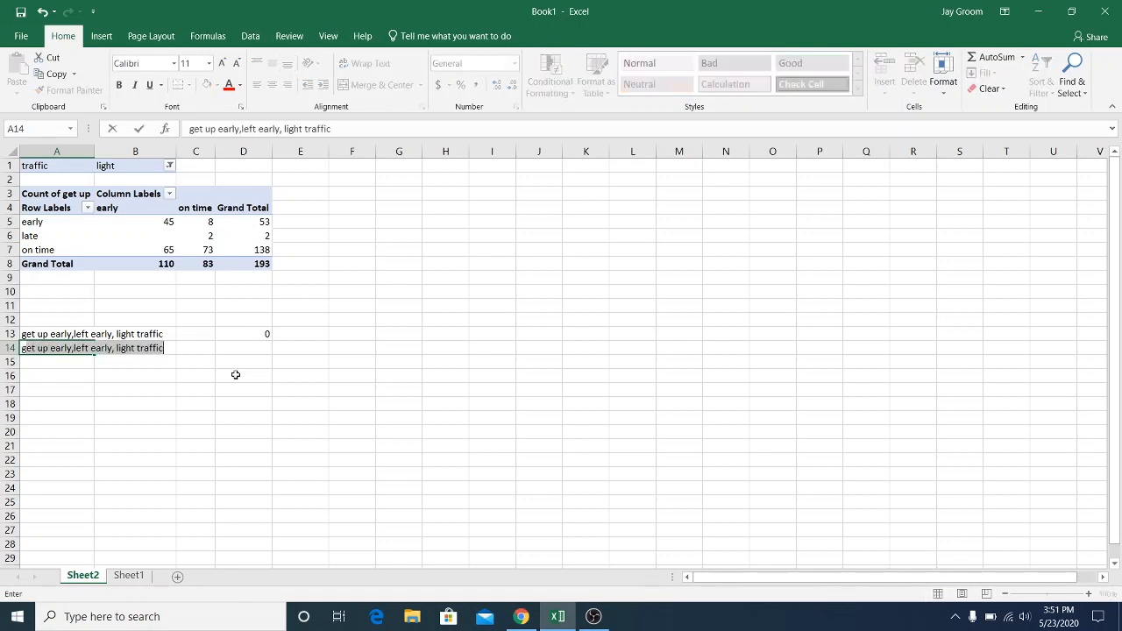
text(y, leav)
key(BackSpace)
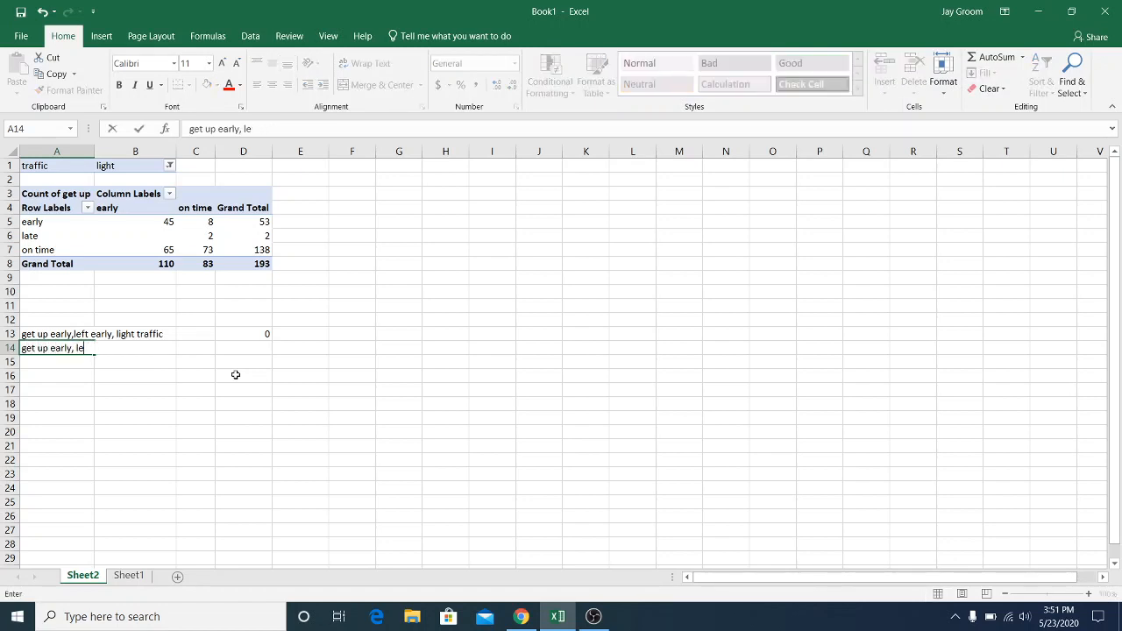
text(ave on time, l)
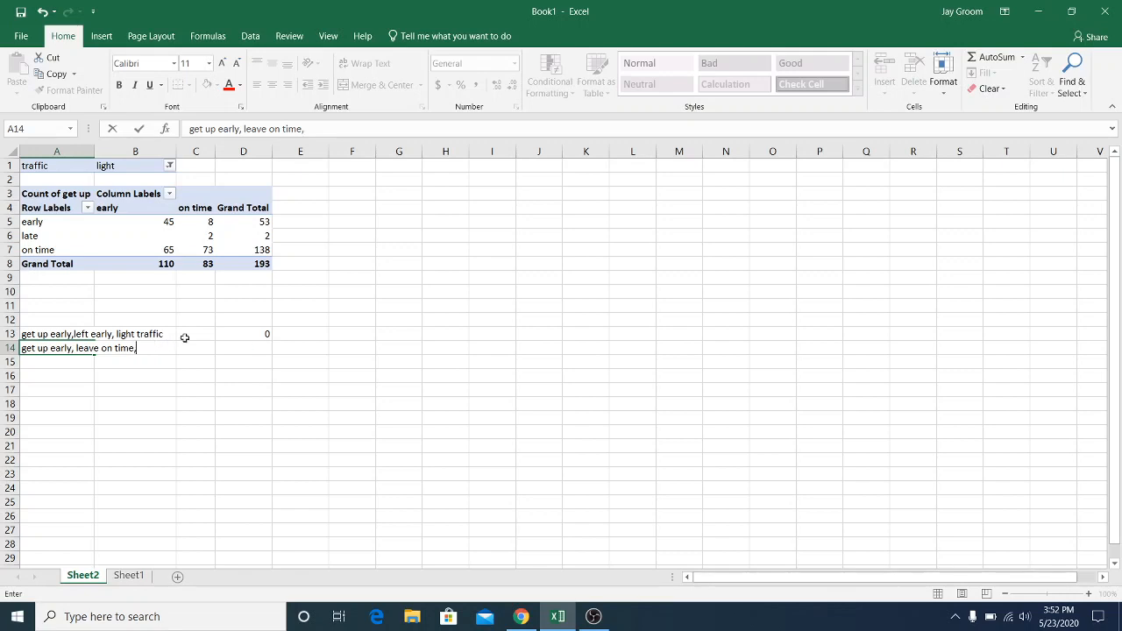
Complete the label in cell A14 as "get up early, leave on time, light traffic" and enter 1 in D14
text(eave on tim)
key(BackSpace)
key(BackSpace)
key(BackSpace)
key(BackSpace)
key(BackSpace)
key(BackSpace)
key(BackSpace)
key(BackSpace)
key(BackSpace)
key(BackSpace)
key(BackSpace)
key(BackSpace)
text(light traffic)
key(Tab)
key(Tab)
key(Tab)
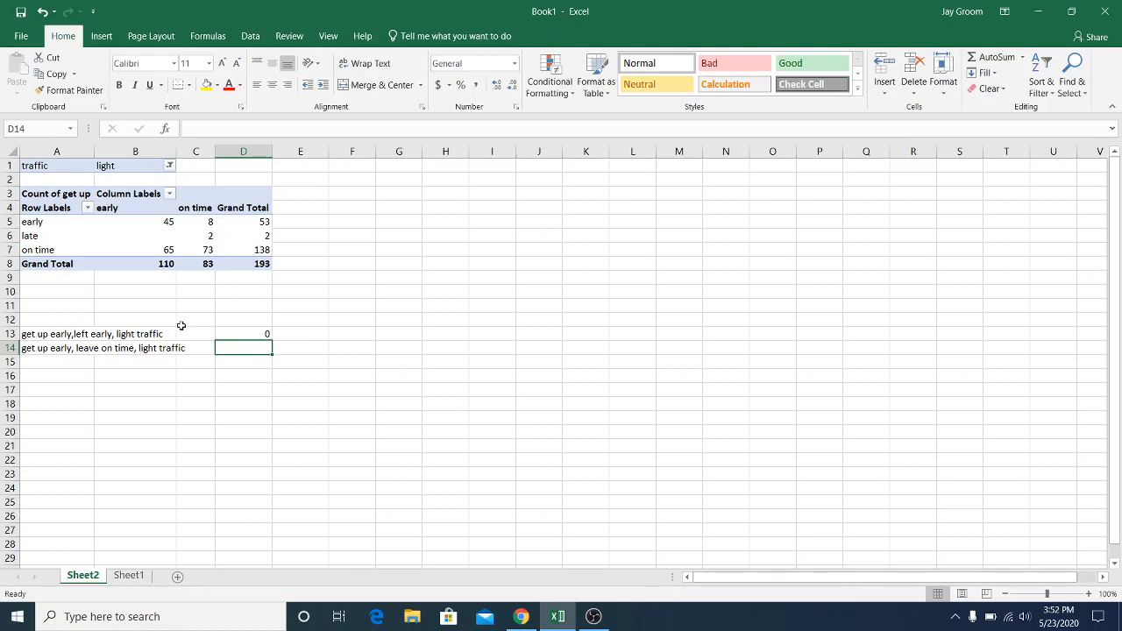
text(1)
key(Return)
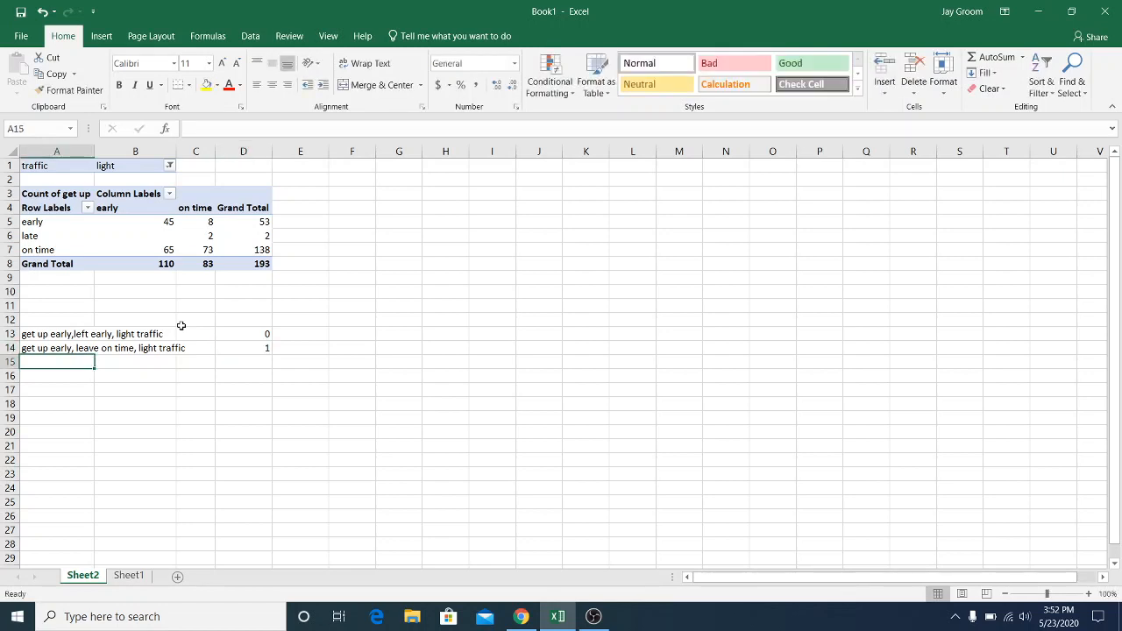
Enter the label "get up late, leave on time, light traffic" in cell A15 and the value 0 in D15
text(get up l)
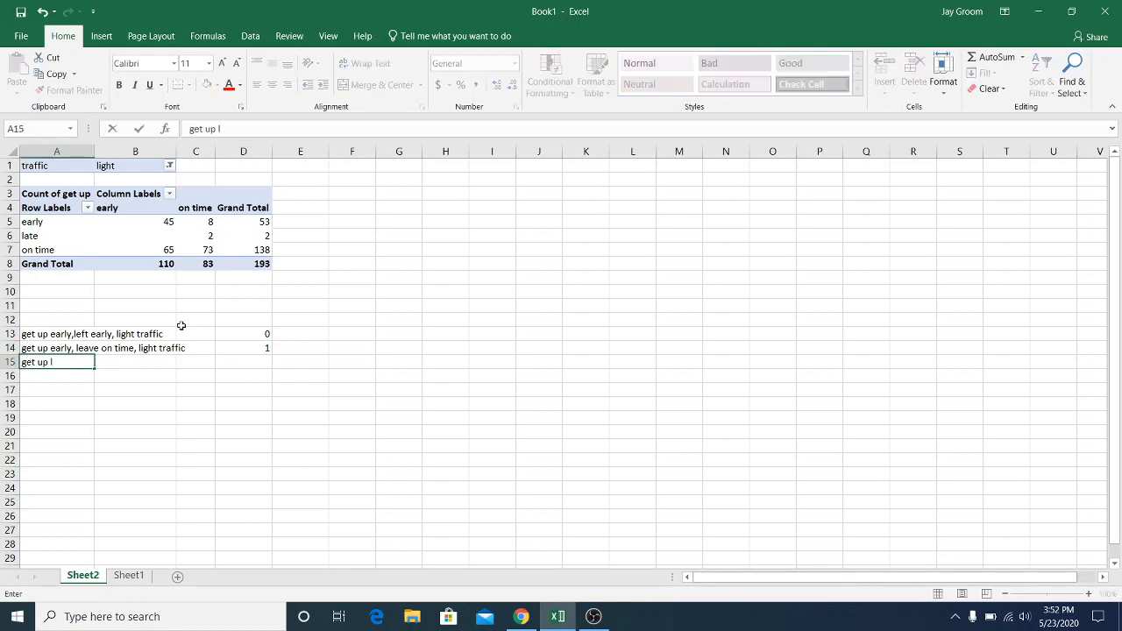
text(ate, leave on time)
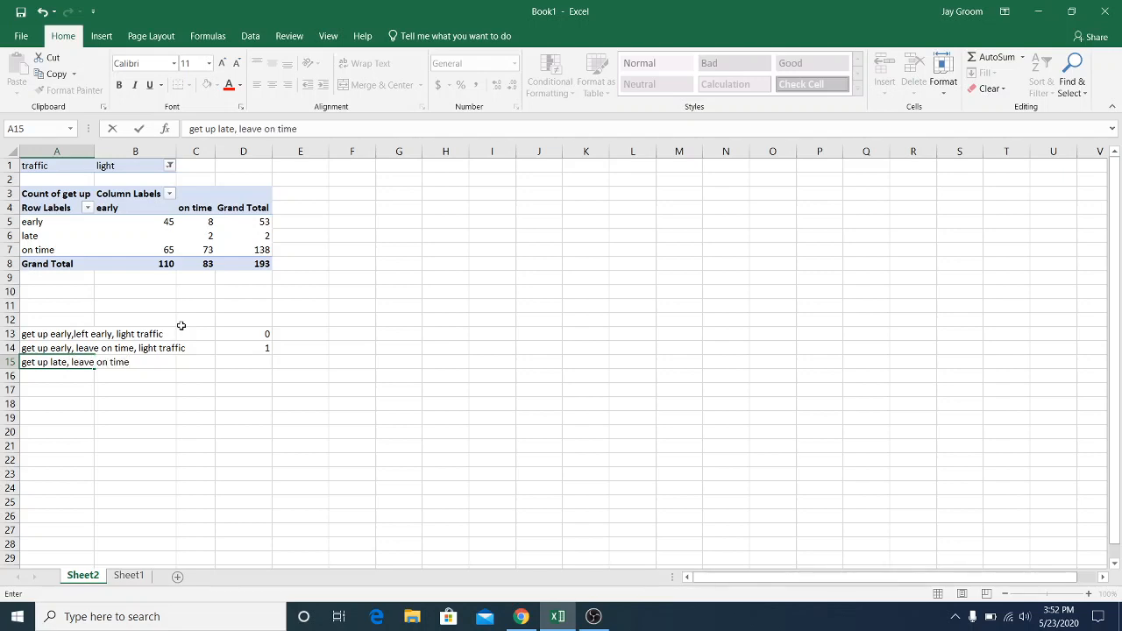
text(, light traffic)
key(Tab)
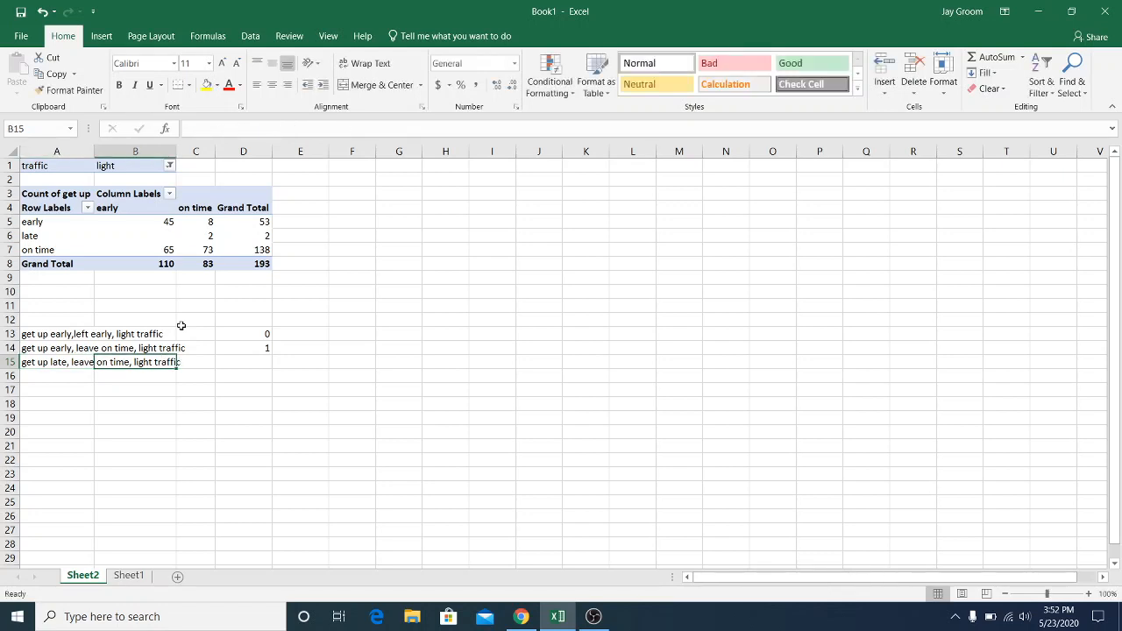
key(Tab)
key(Tab)
text(0)
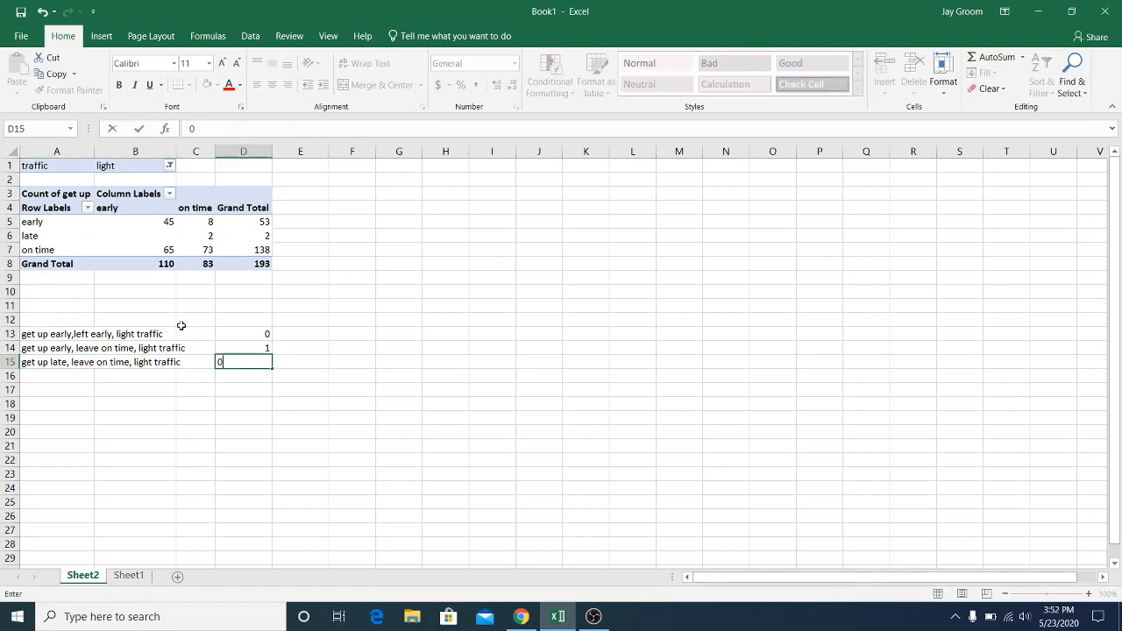
key(Return)
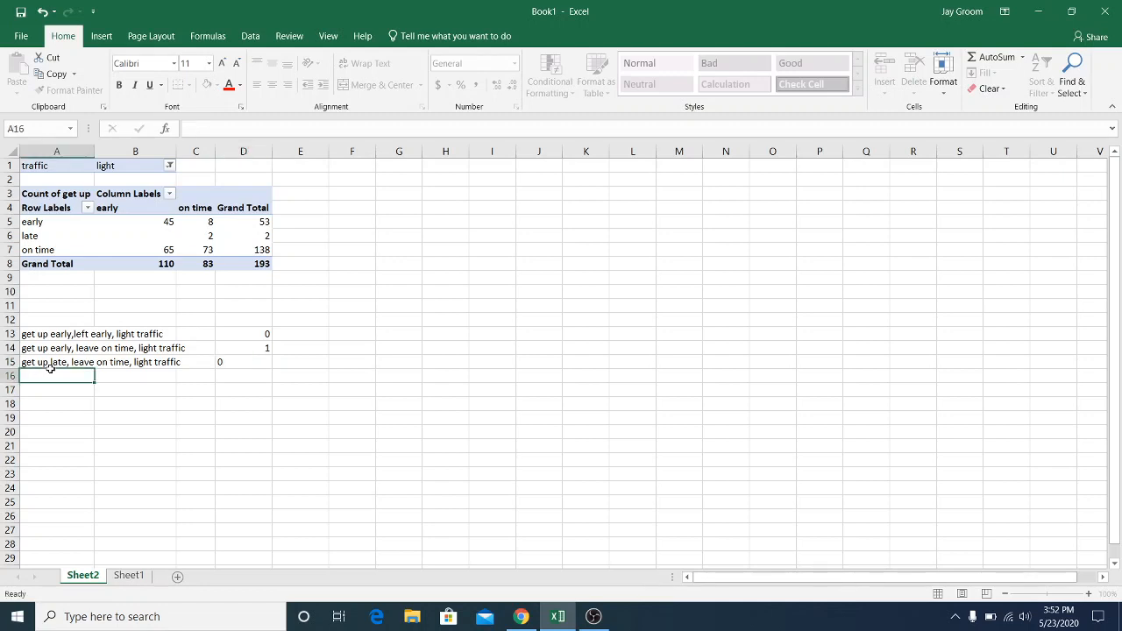
Enter the label "get up on time, leave on time, light traffic" in cell A16 and the value 2 in D16
text(get up on time,)
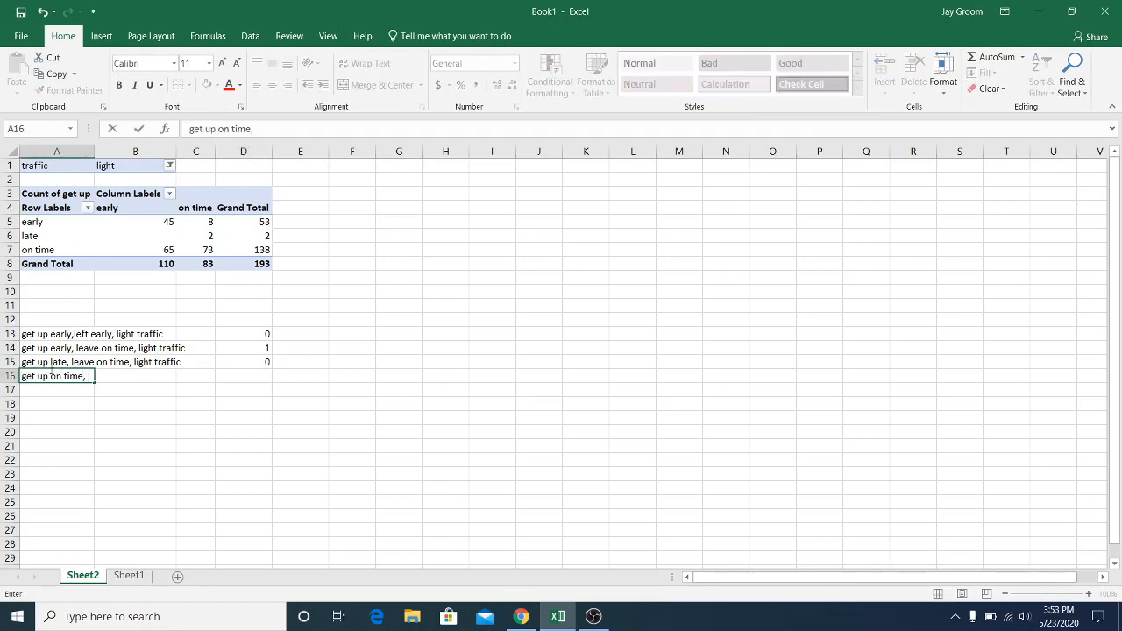
text( leave on time,)
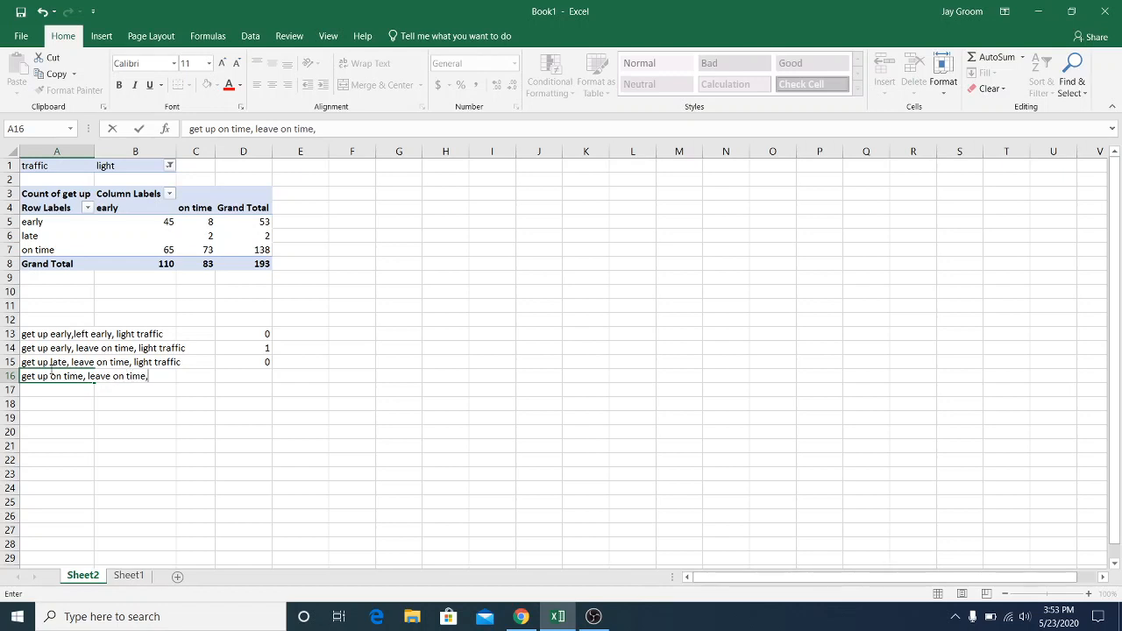
text( light traffic)
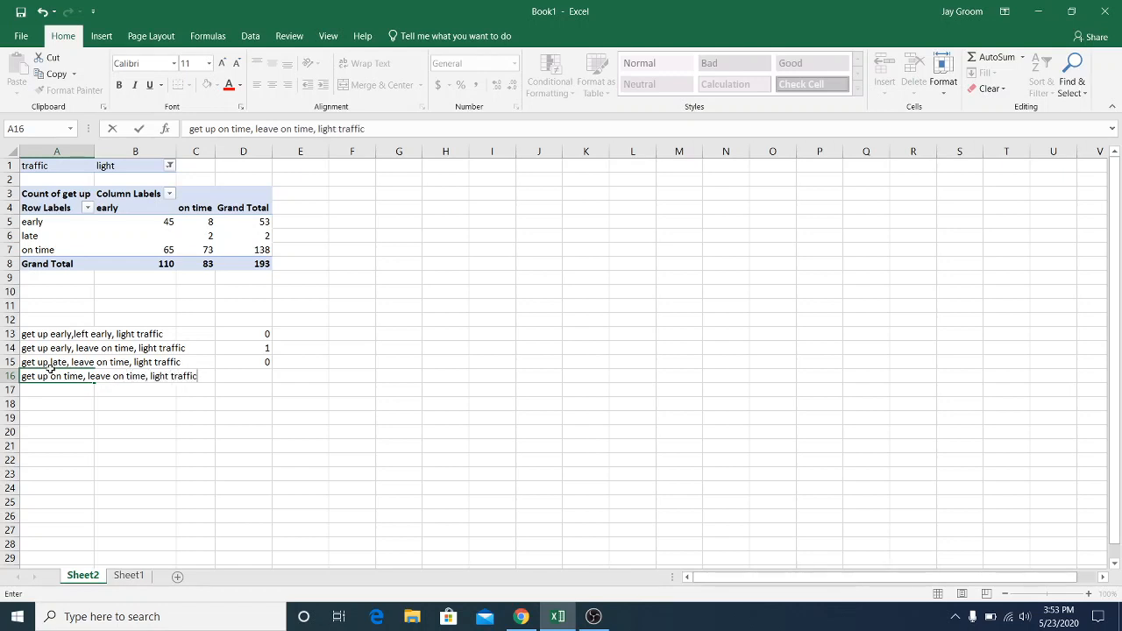
key(Tab)
key(Tab)
key(Tab)
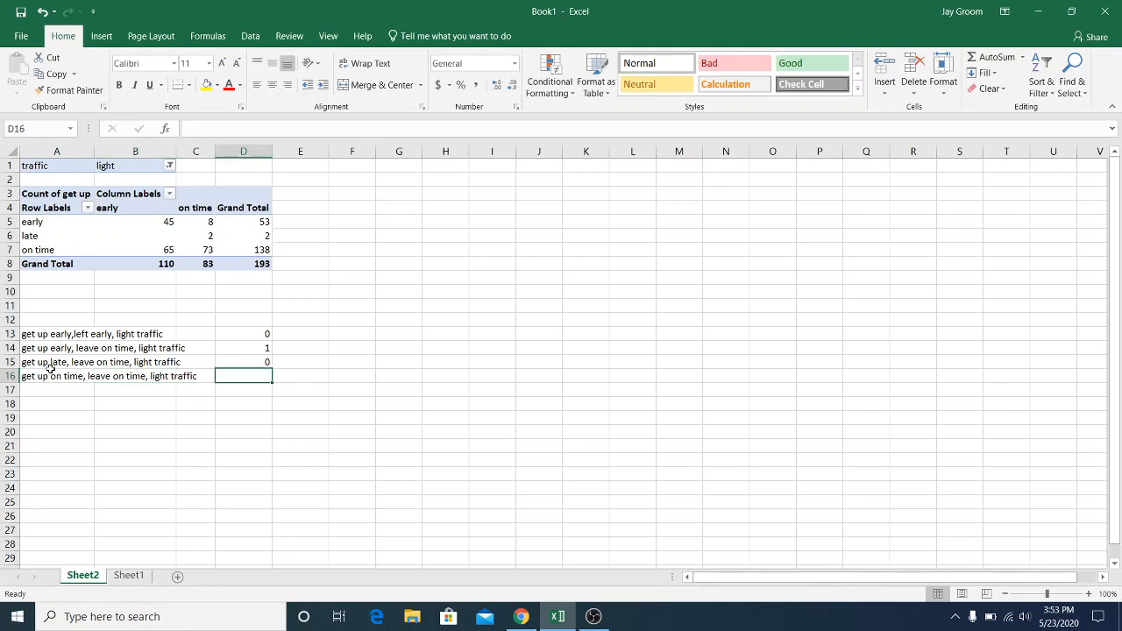
text(1)
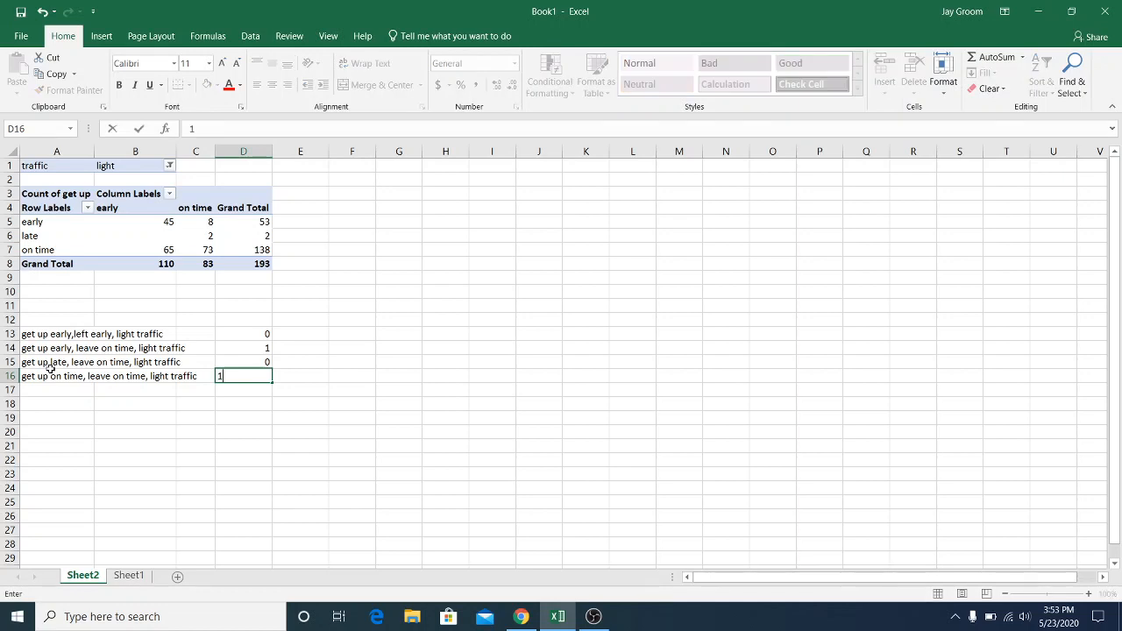
text(=2)
key(Return)
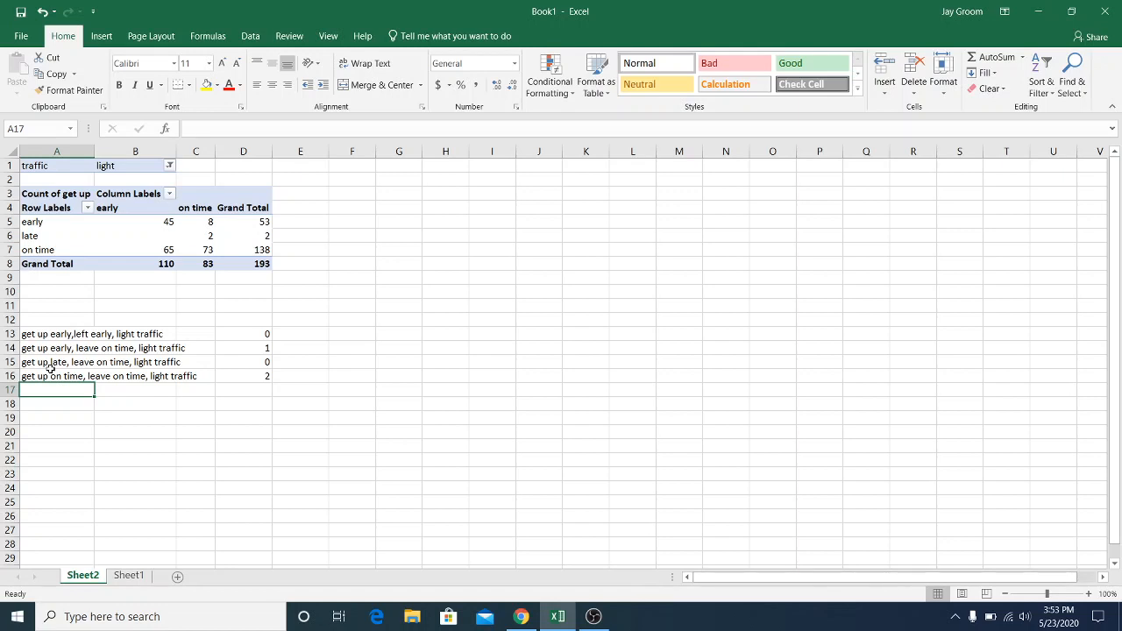
Enter the label "get up on time, leave on time, light traffic" in cell A17
text(get)
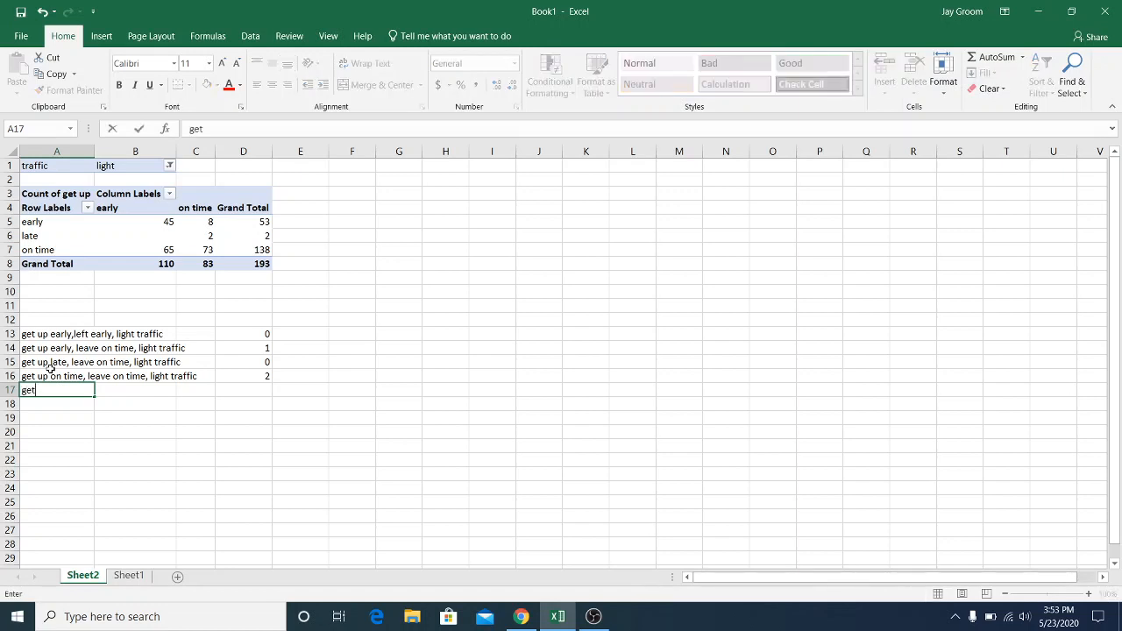
text( up on time, leave )
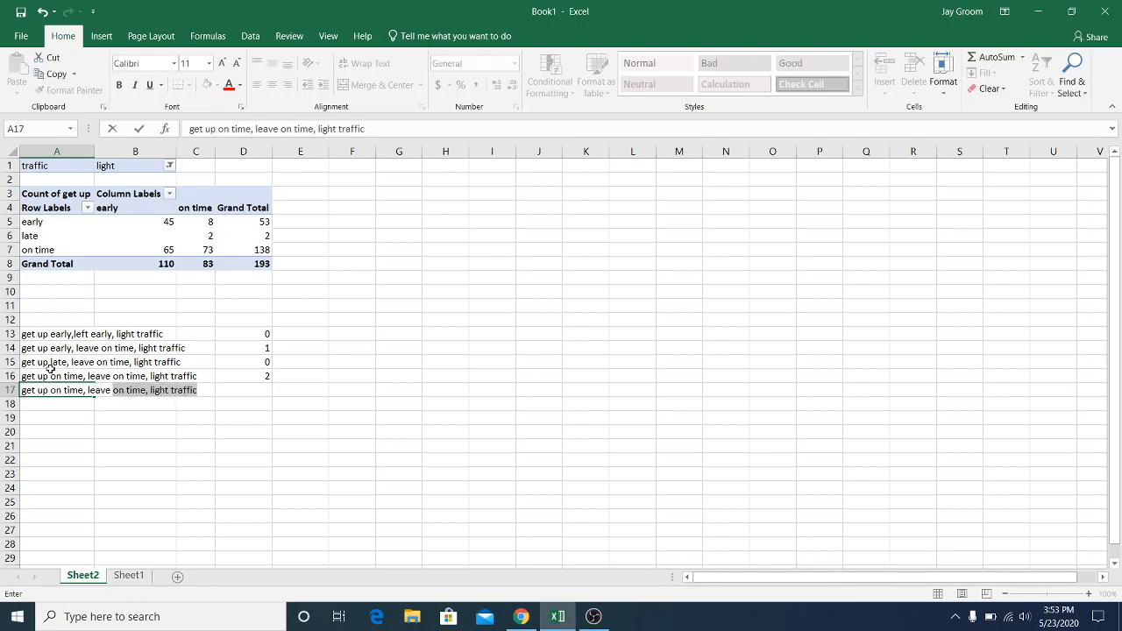
text(on time,)
Change the value in cell D16 to 0 and enter 2 in D17
click(257, 375)
text(0)
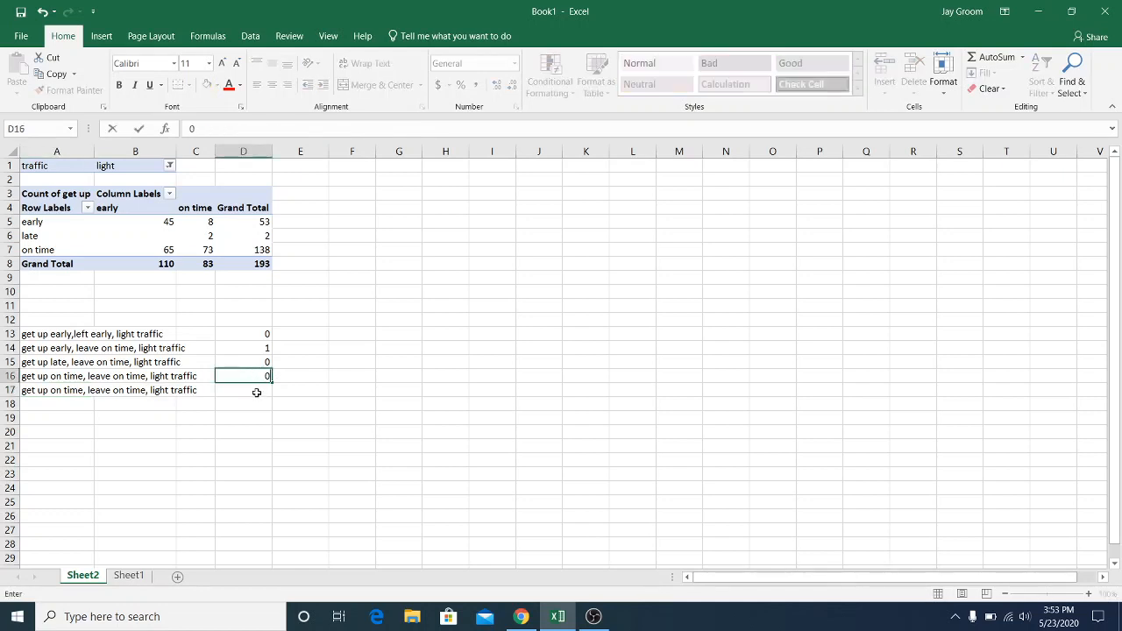
click(257, 391)
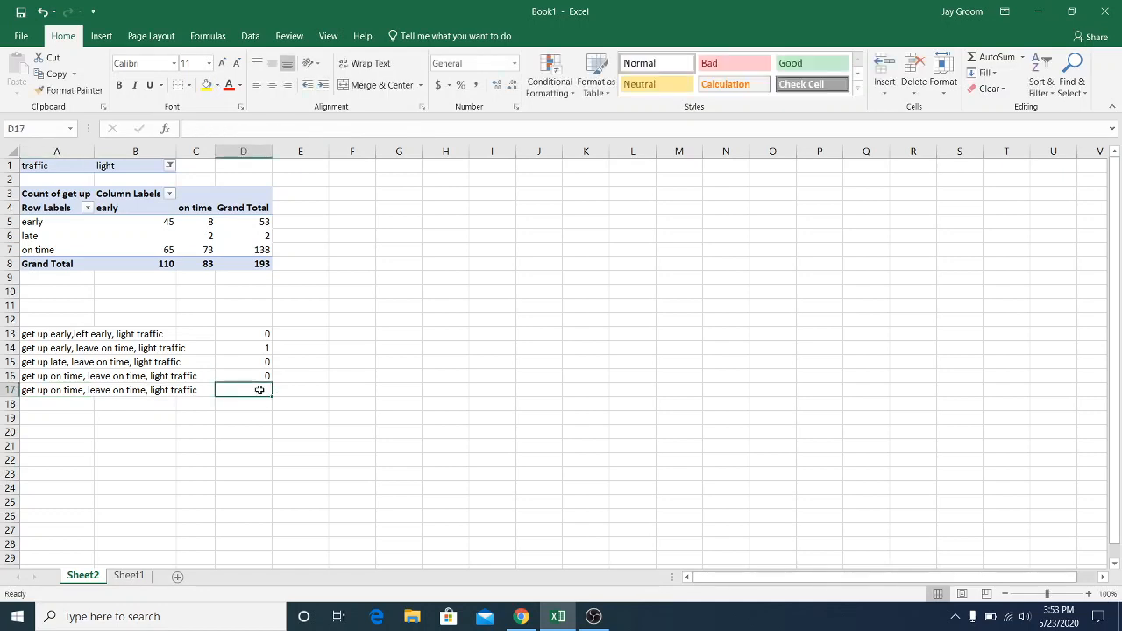
text(2)
click(260, 396)
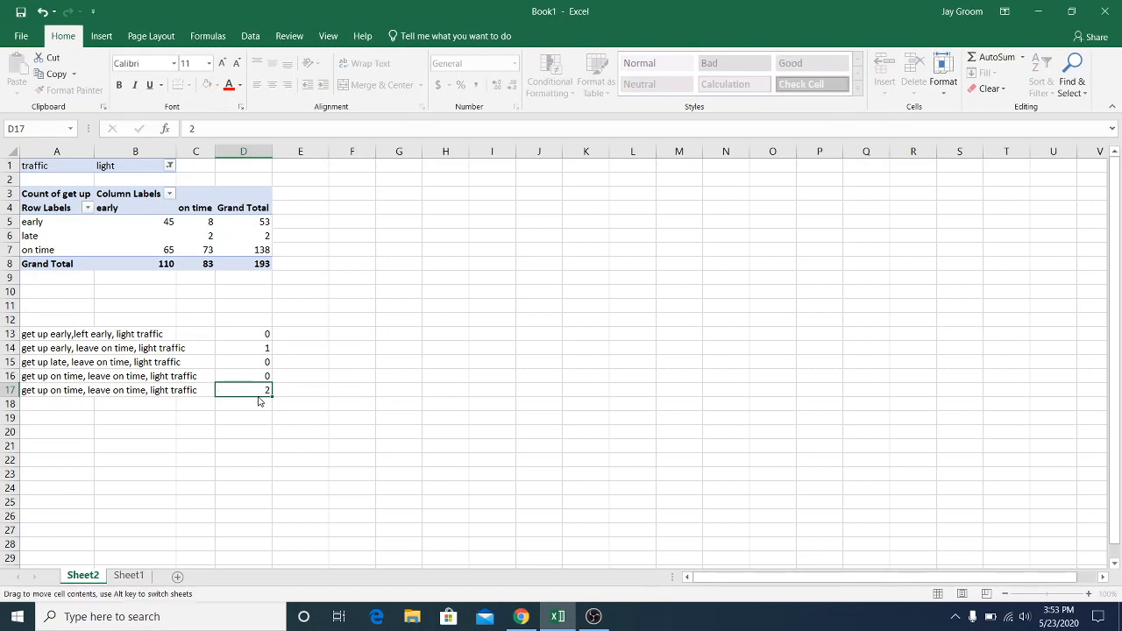
Filter the PivotTable's traffic field to show only medium
click(171, 167)
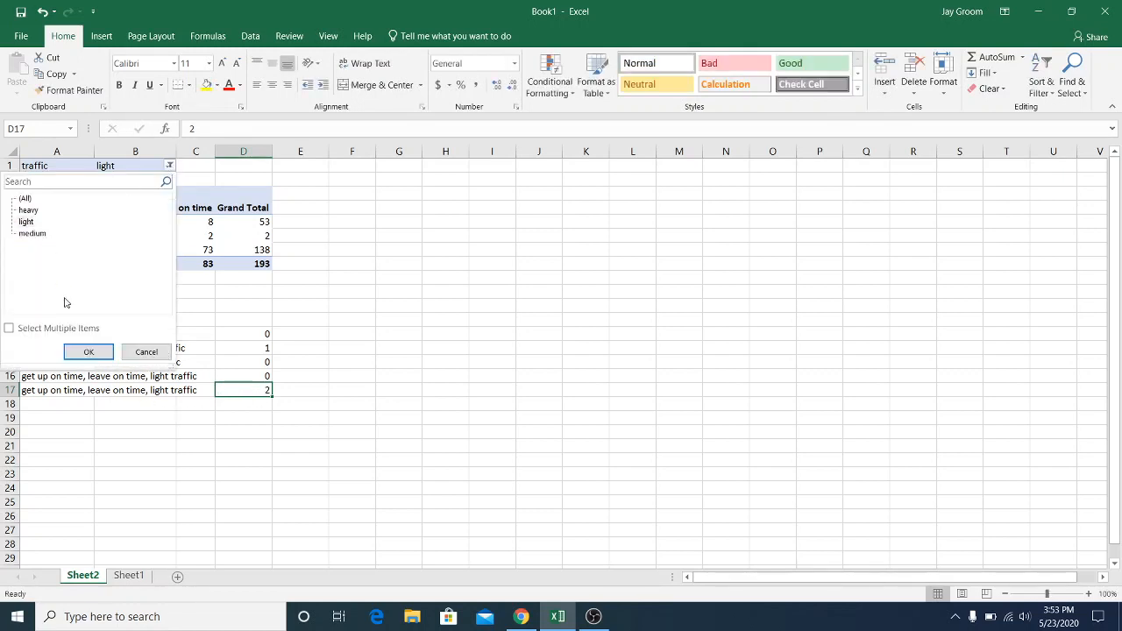
click(35, 233)
click(89, 352)
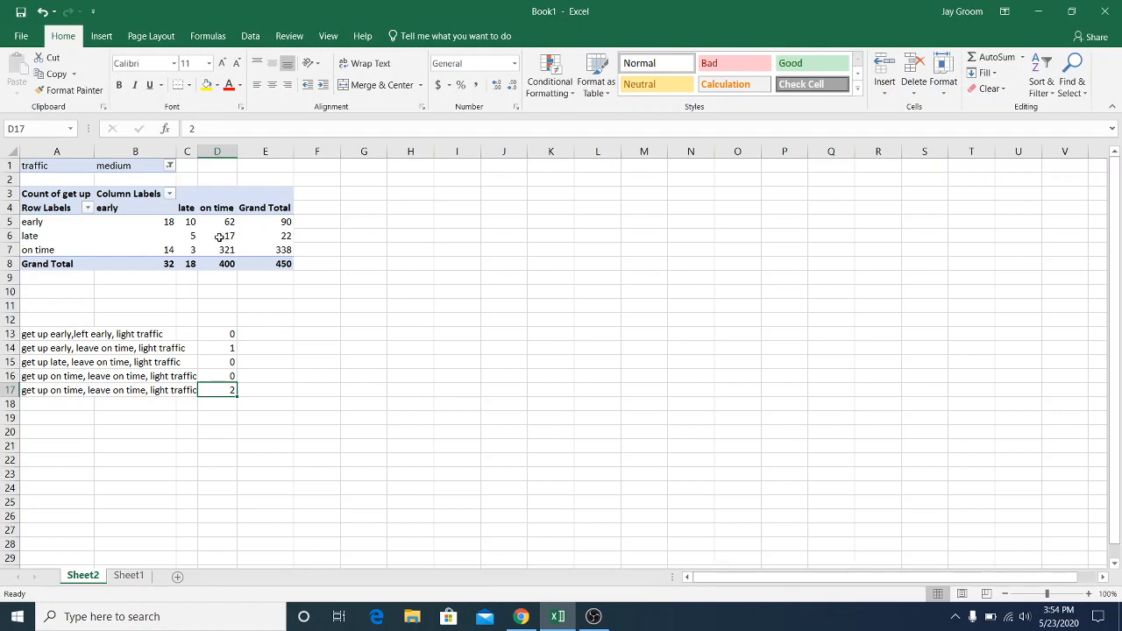
Enter the label "get up early, leave early, medium traffic" in cell A18 and the value 2 in D18
mouse_move(200, 243)
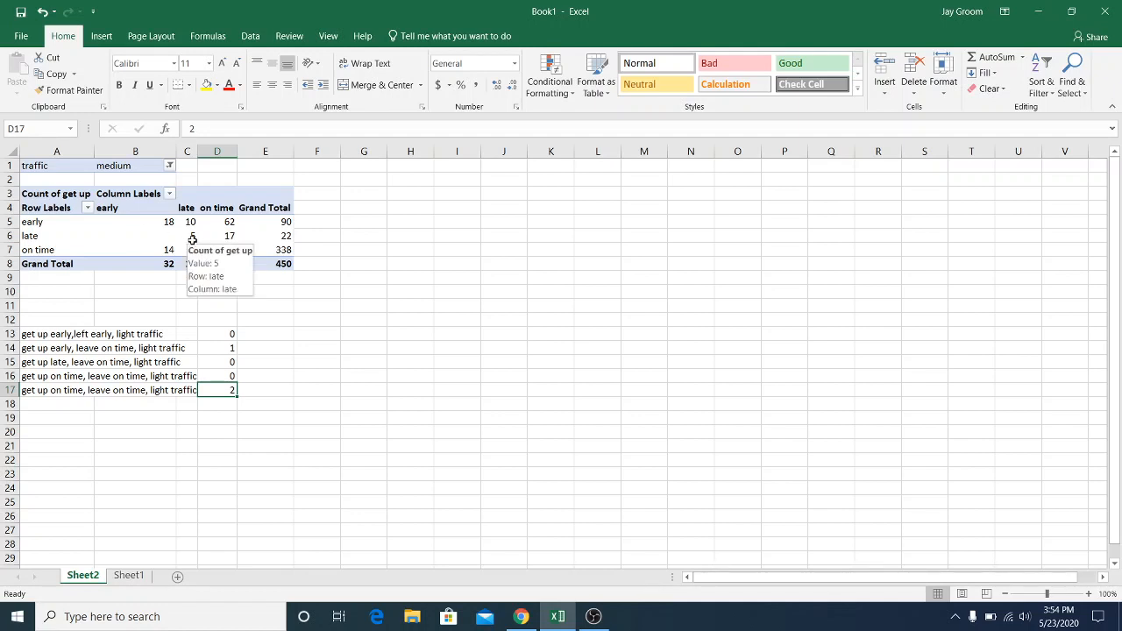
click(55, 402)
text(g)
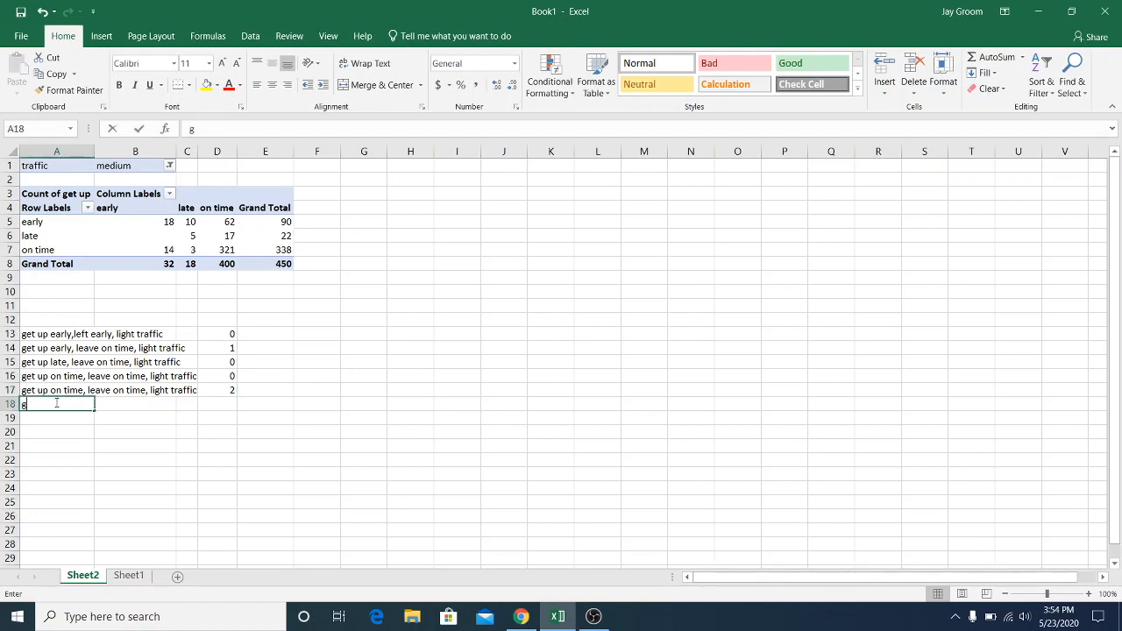
text(et up earl)
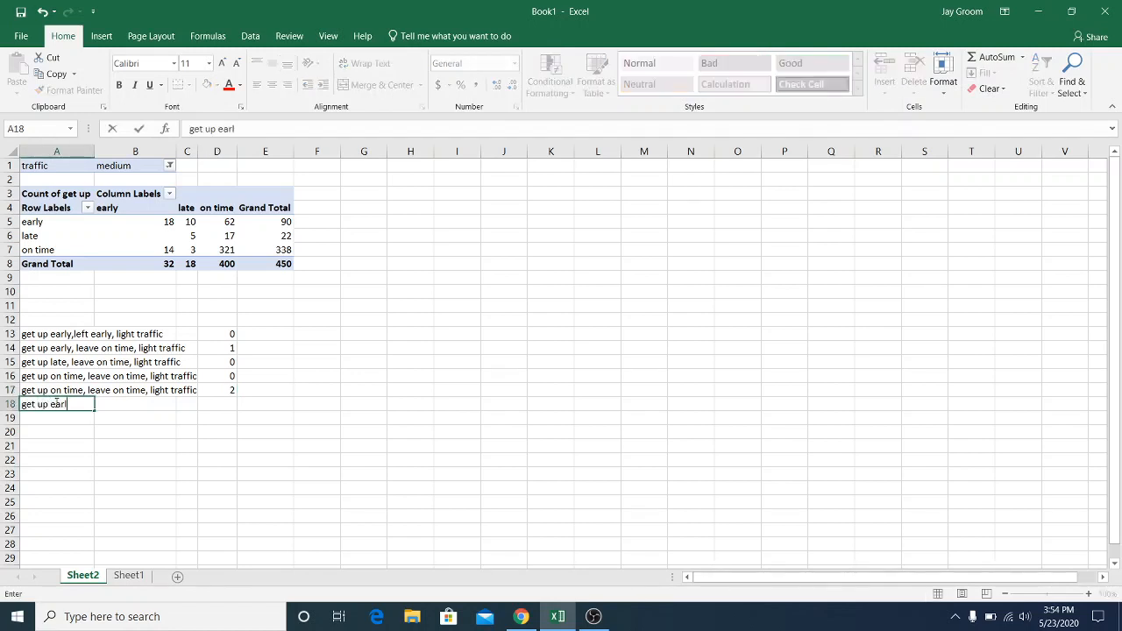
text(y, leave )
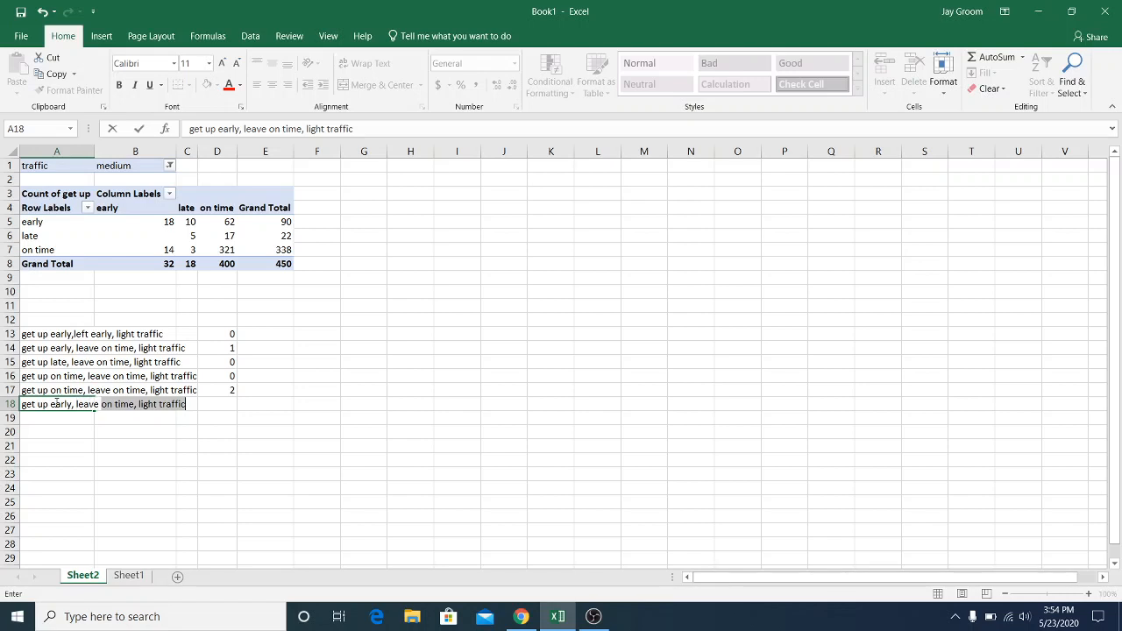
text(early, medium)
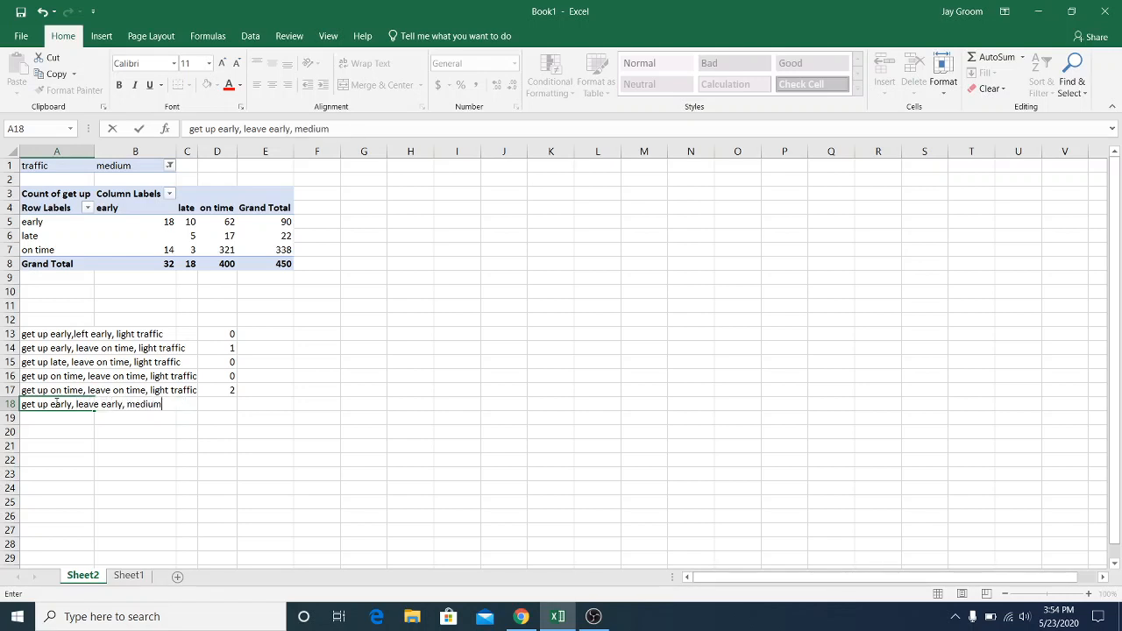
text( traffic)
key(Tab)
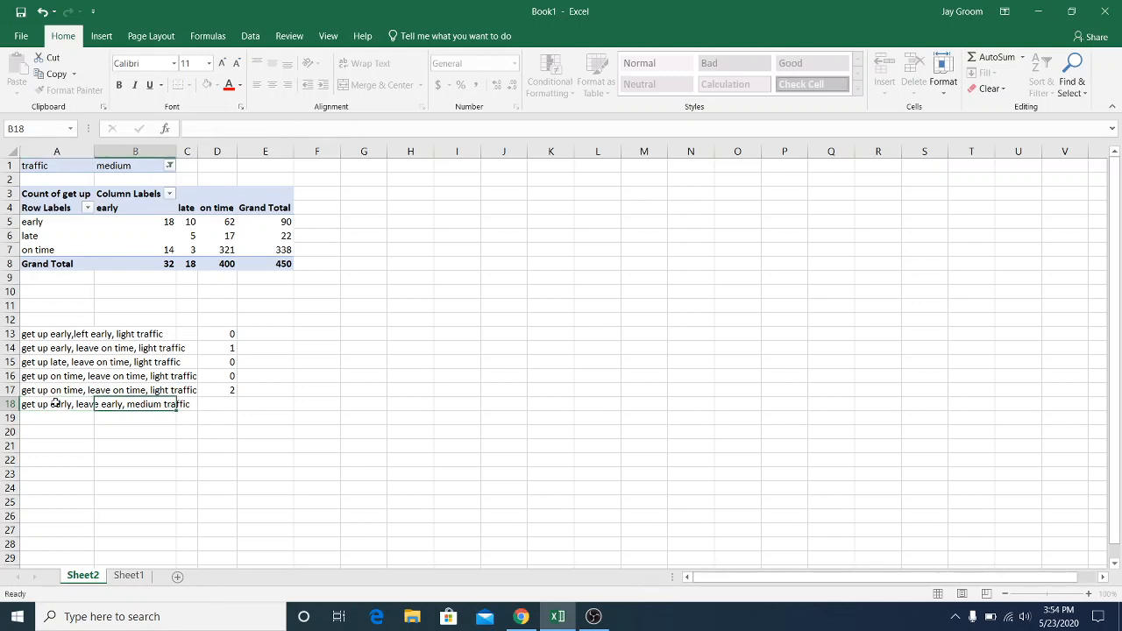
key(Tab)
key(Tab)
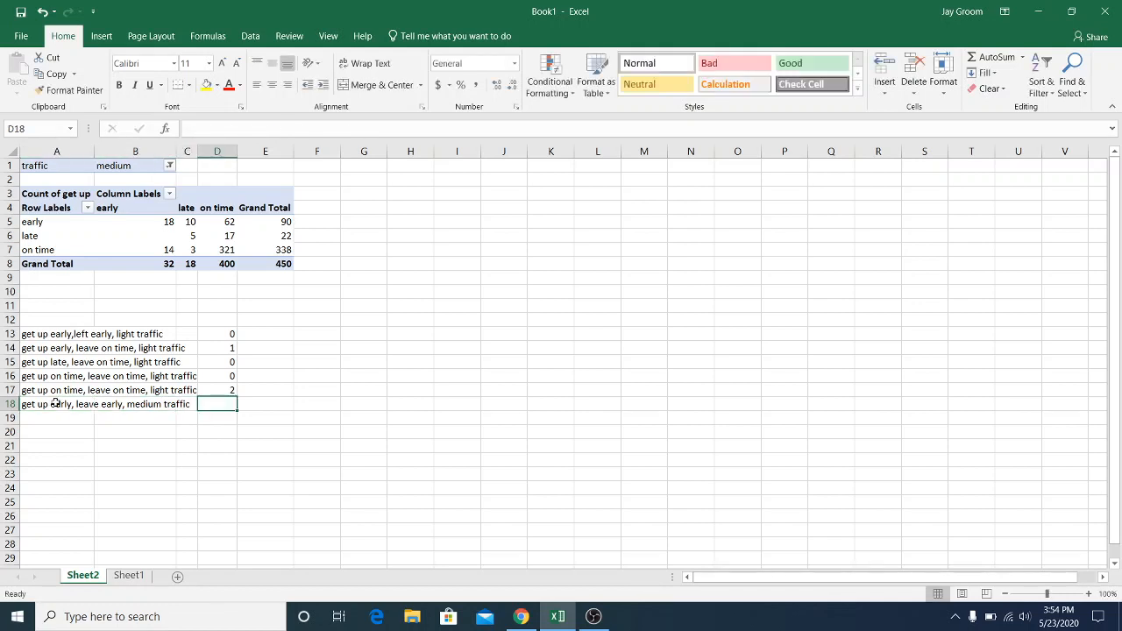
text(2)
key(Return)
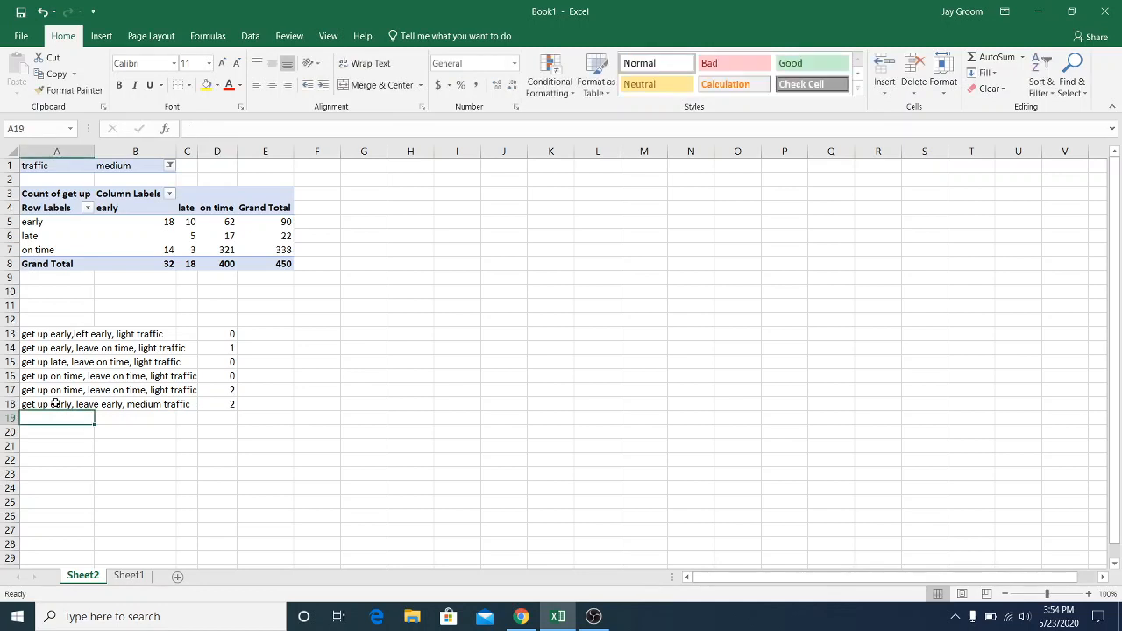
Enter the label "get up early, leave late, medium" in cell A19 and the value 5 in D19
text(get up )
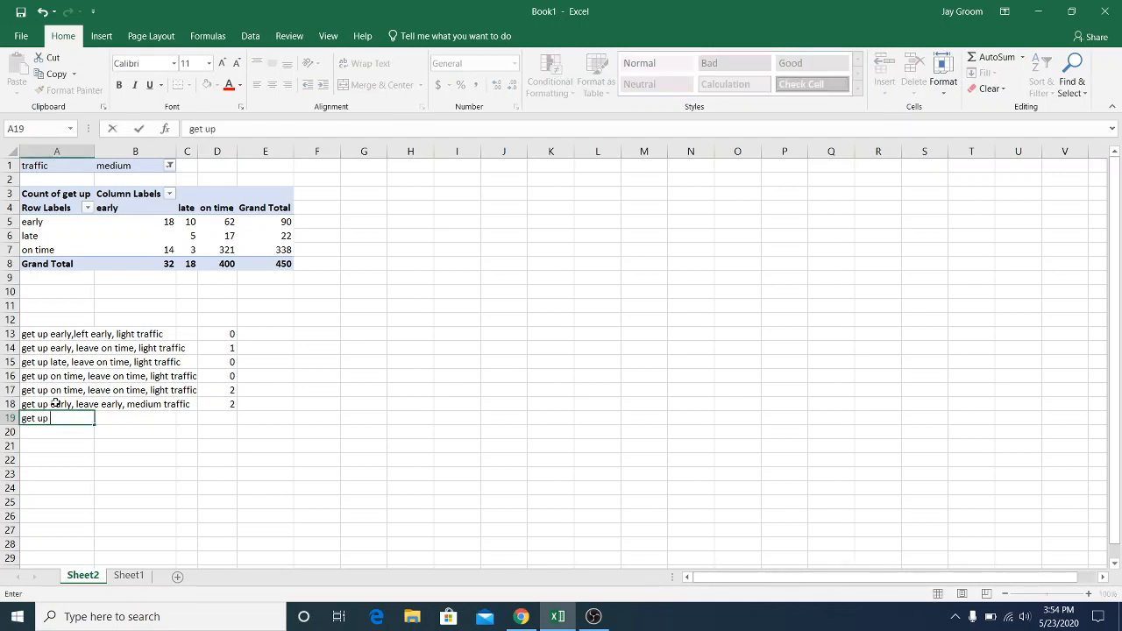
text(early, leave late)
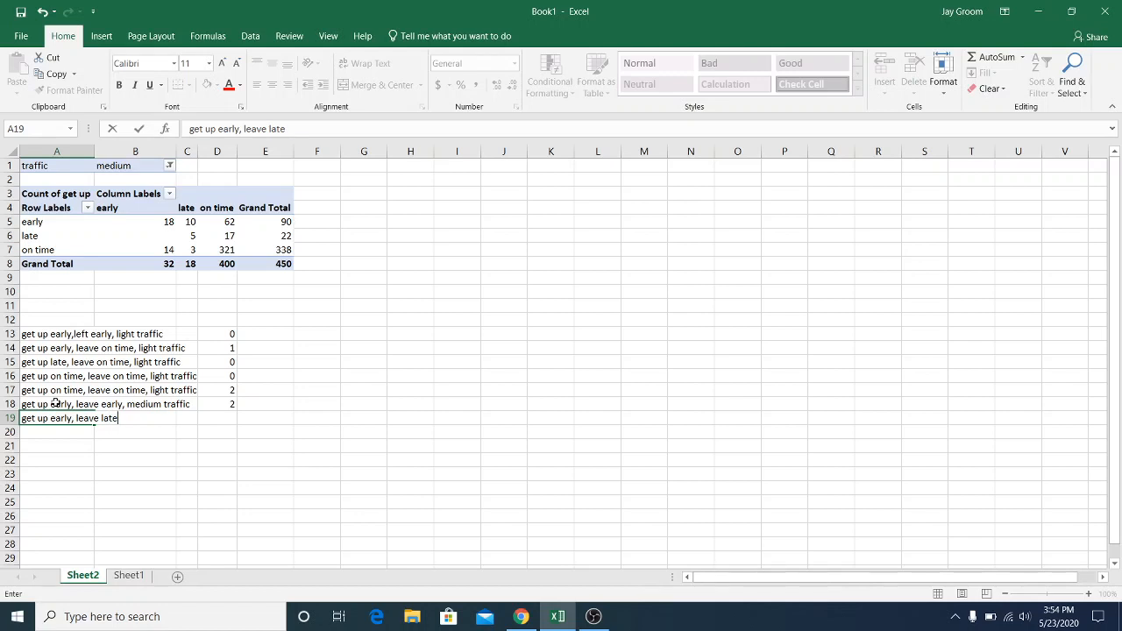
text(, medium)
key(Tab)
key(Tab)
key(Tab)
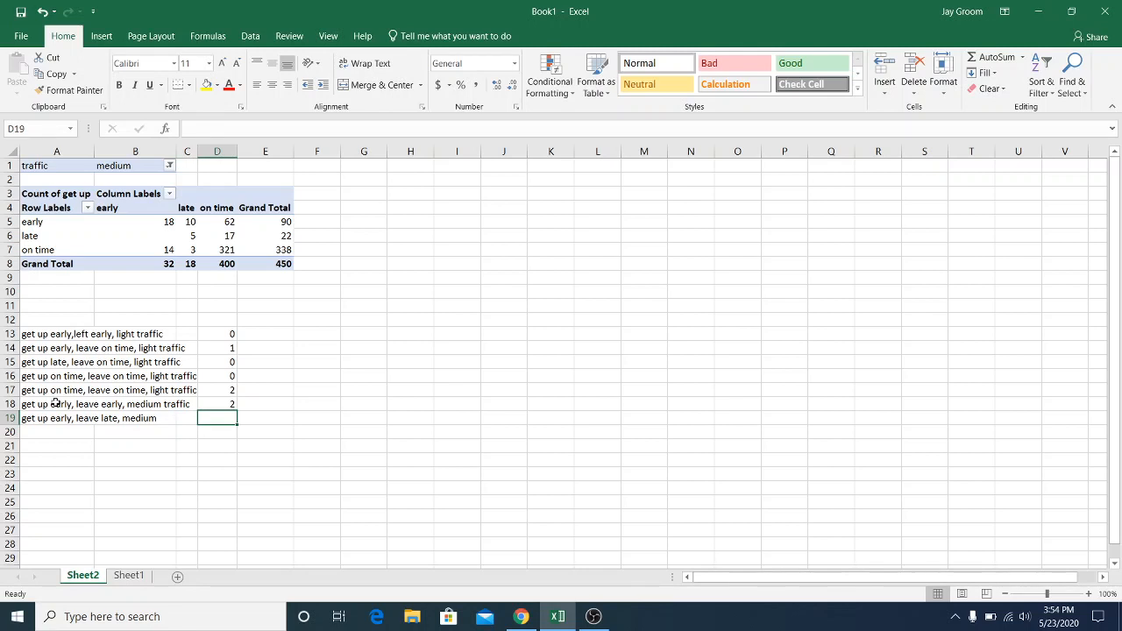
text(5)
key(Return)
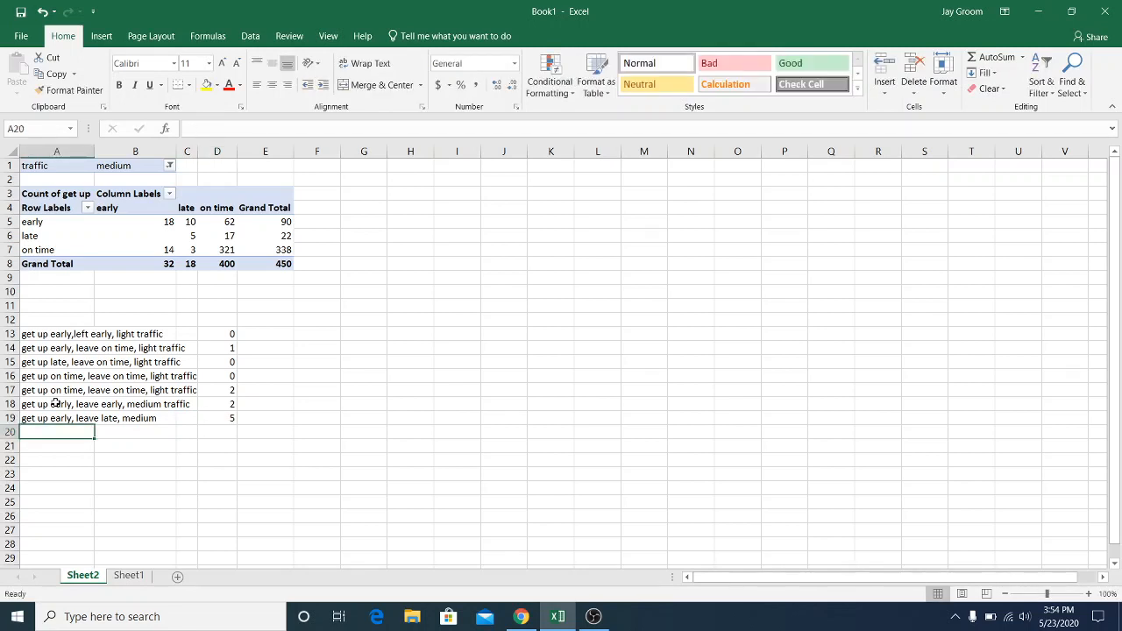
Enter the label "get up early, leave on time, medium traffic" in cell A20 and the value 5 in D20
text(get up )
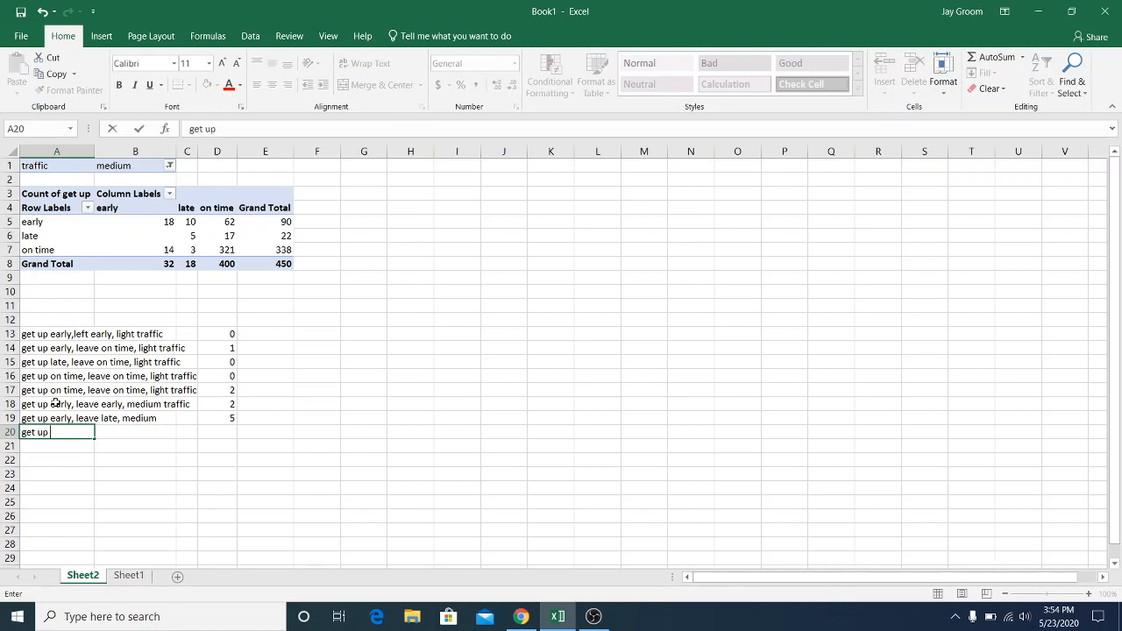
text(early, leave on )
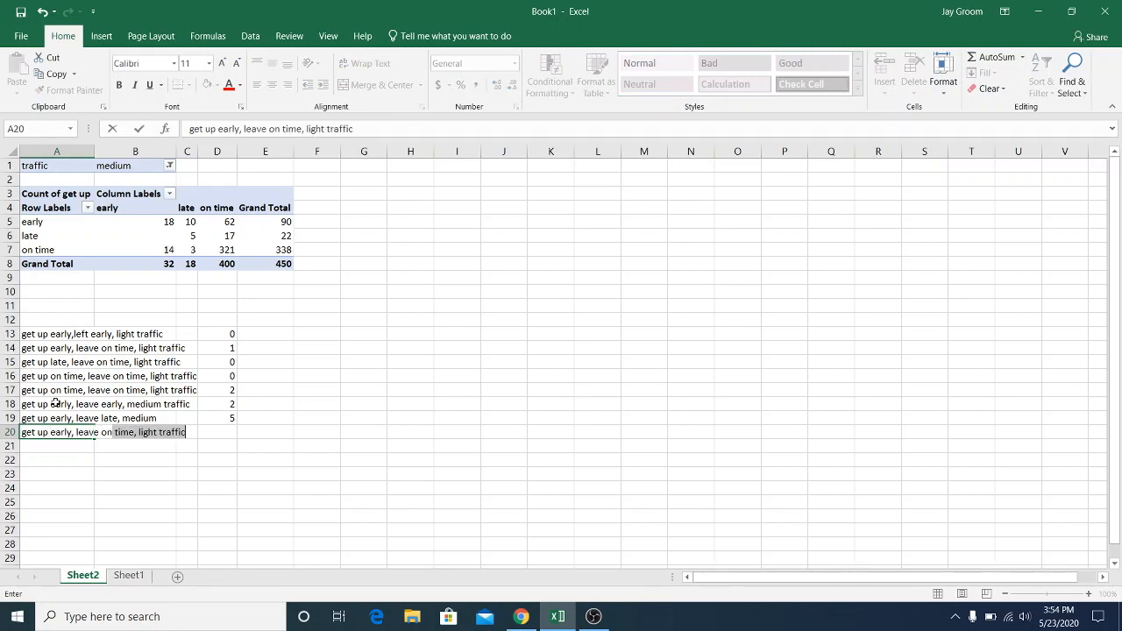
text(time, mediu)
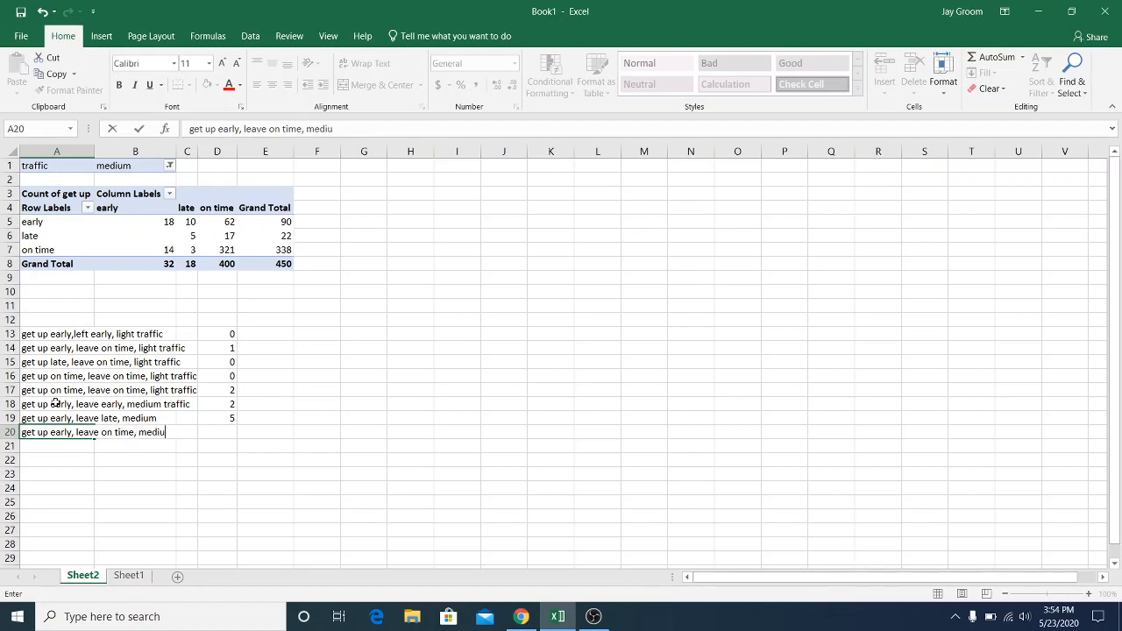
text(m traffic)
key(Tab)
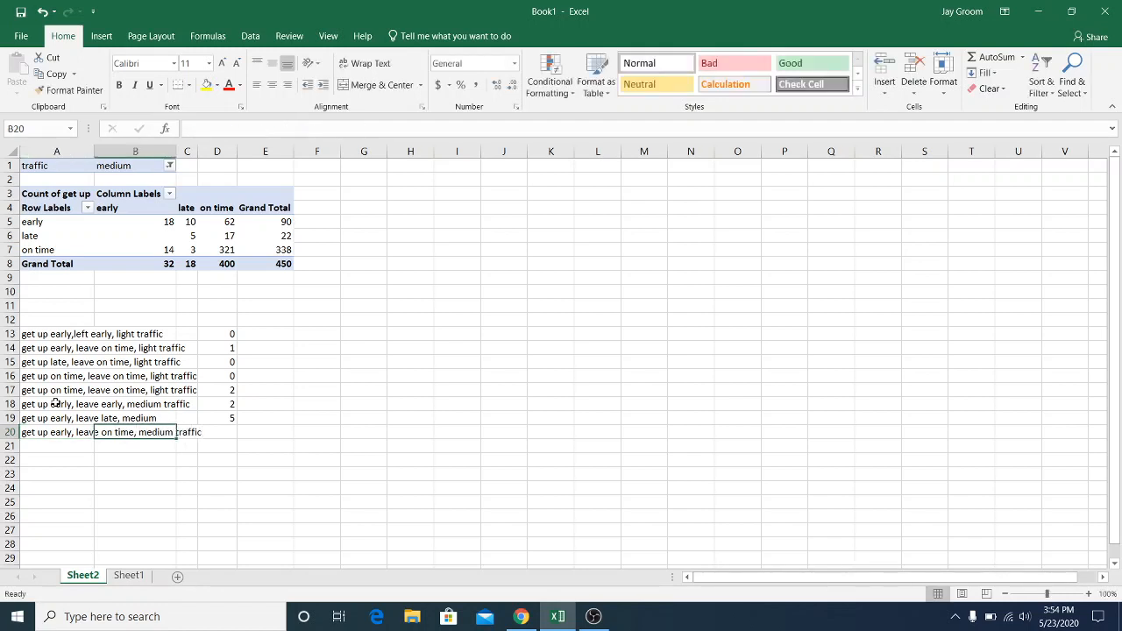
key(Tab)
key(Tab)
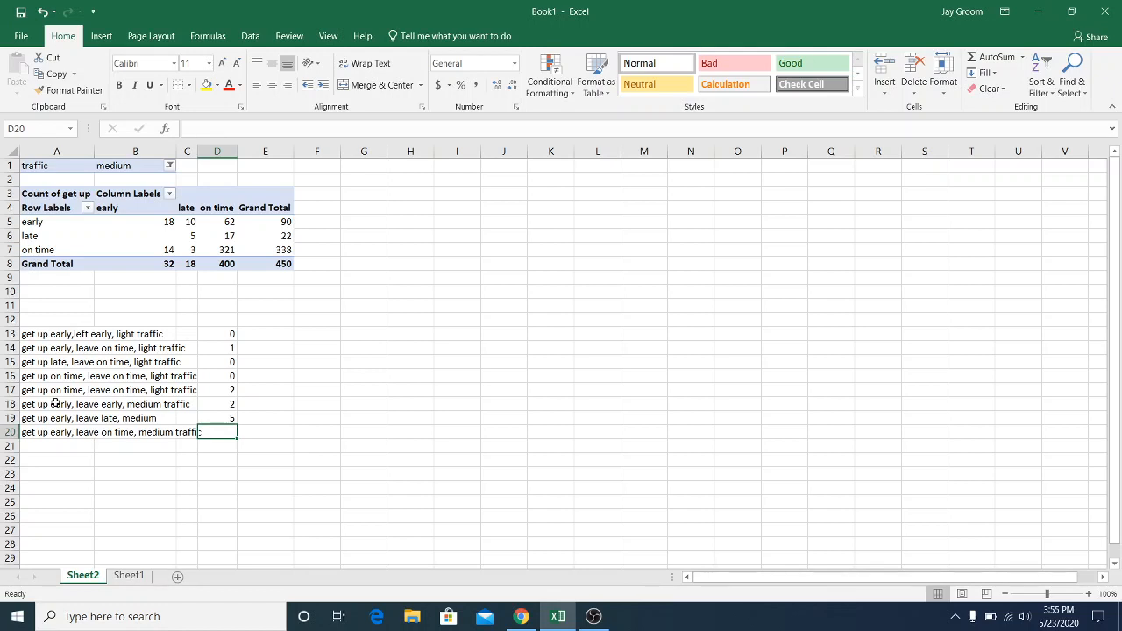
text(5)
key(Return)
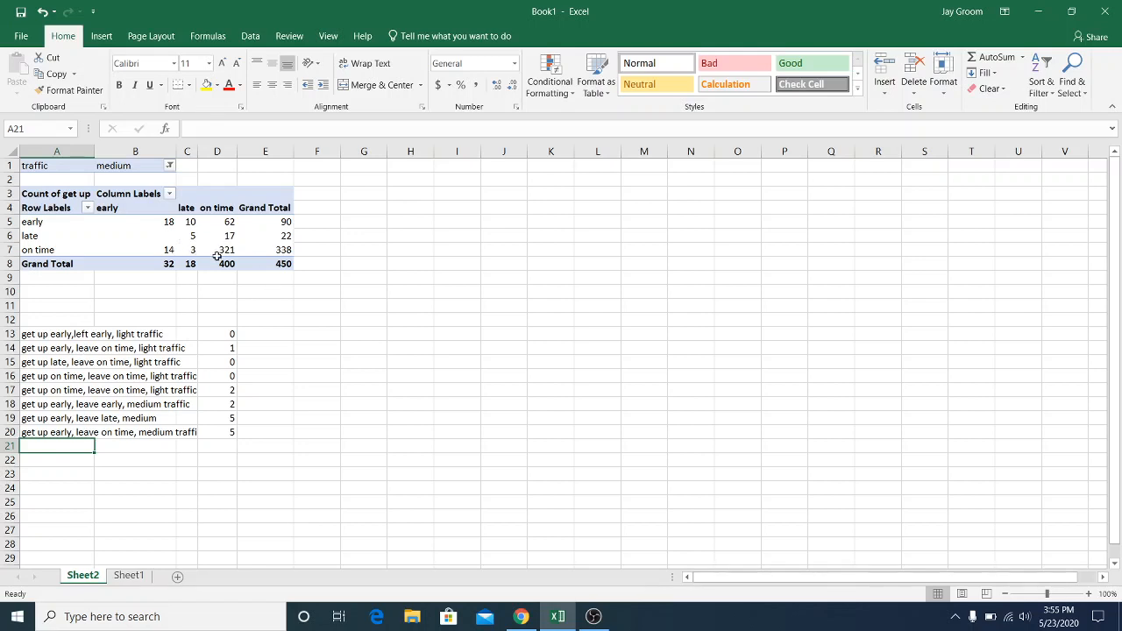
Filter the PivotTable's traffic field to show only heavy
click(170, 167)
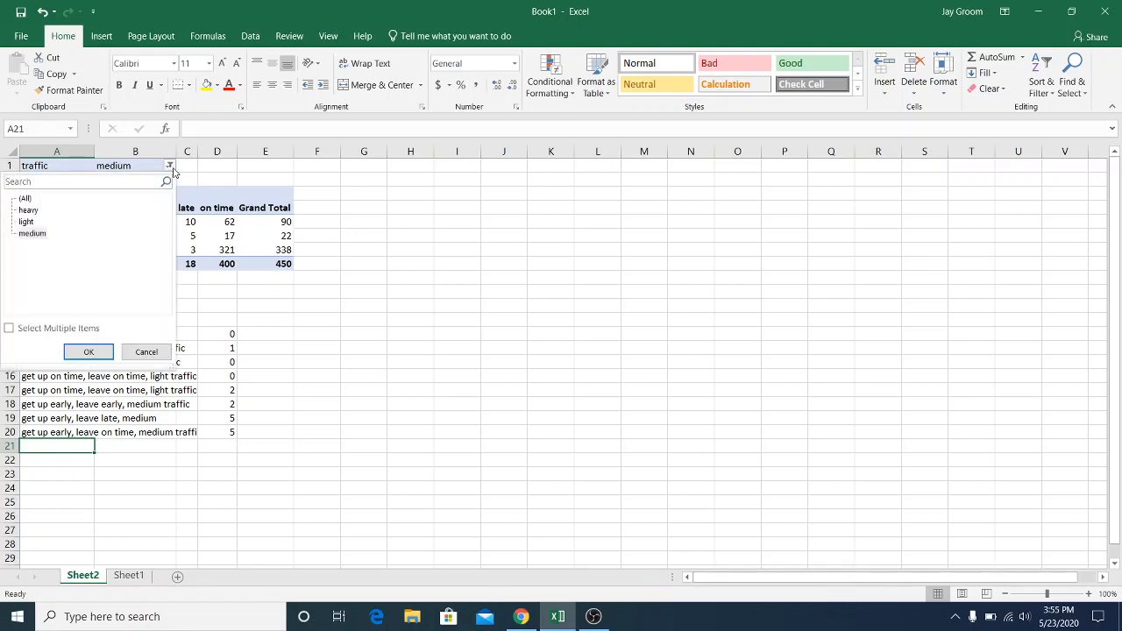
click(35, 211)
click(91, 348)
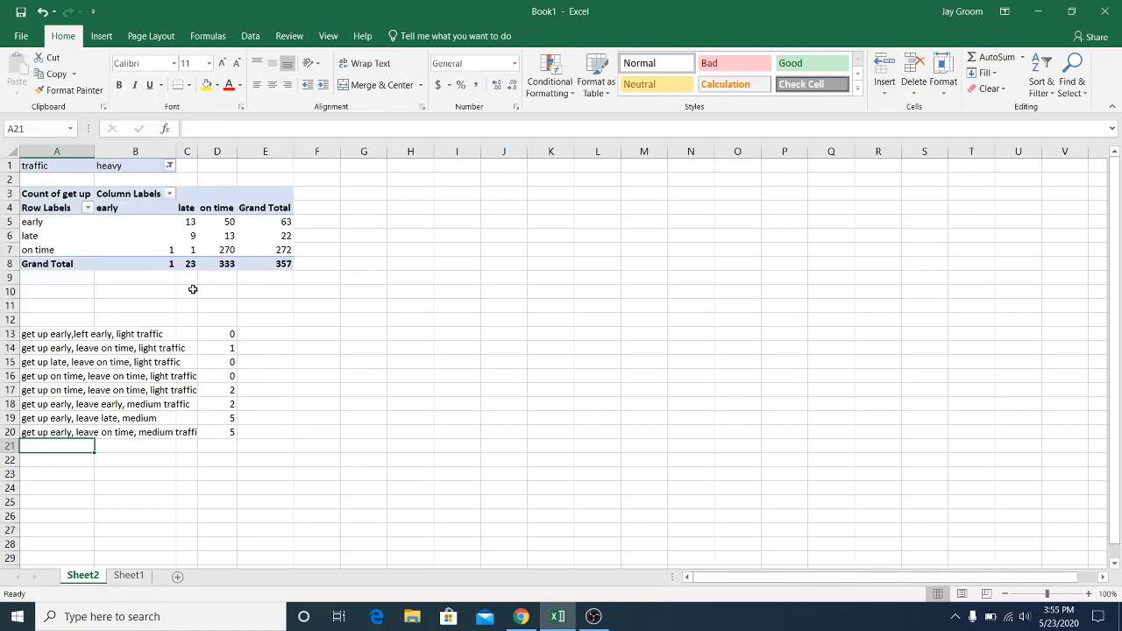
drag(141, 336, 111, 533)
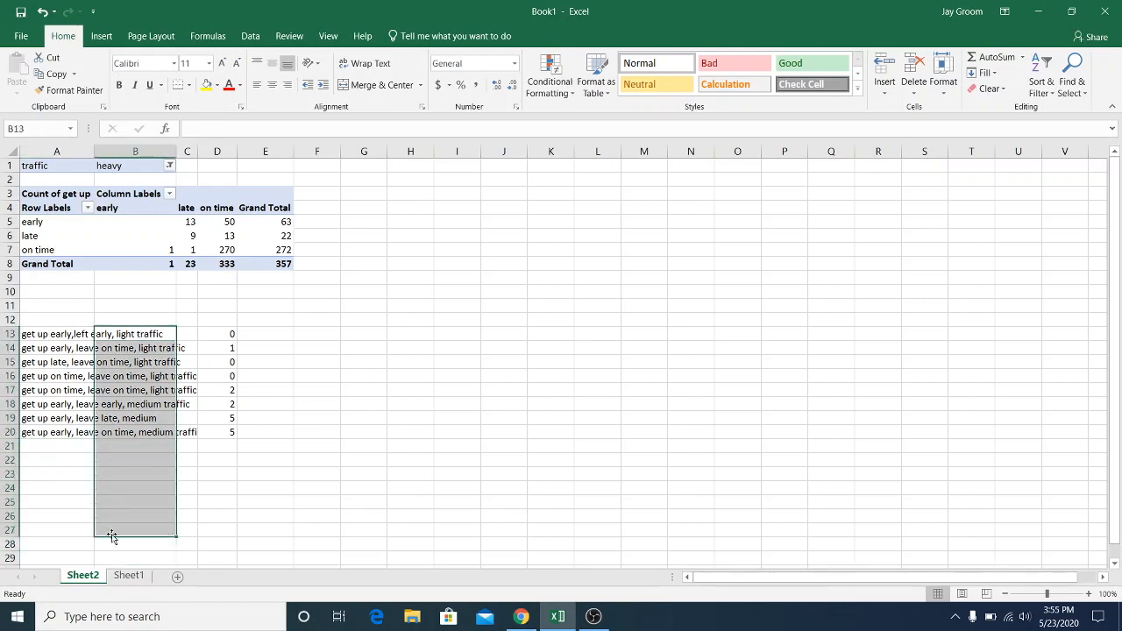
click(158, 240)
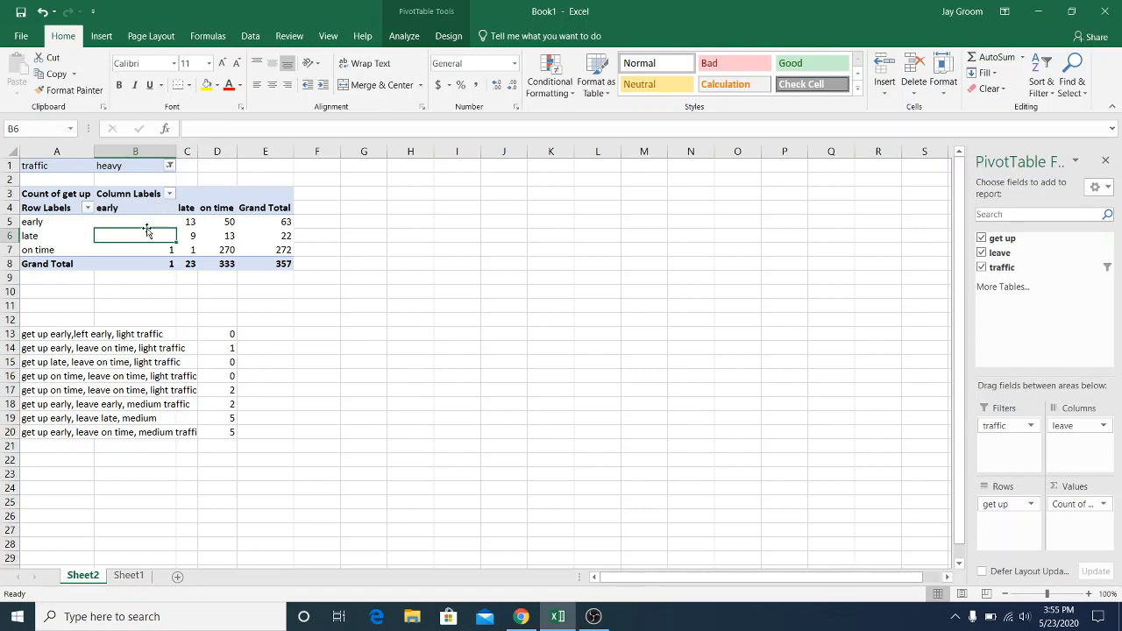
click(158, 219)
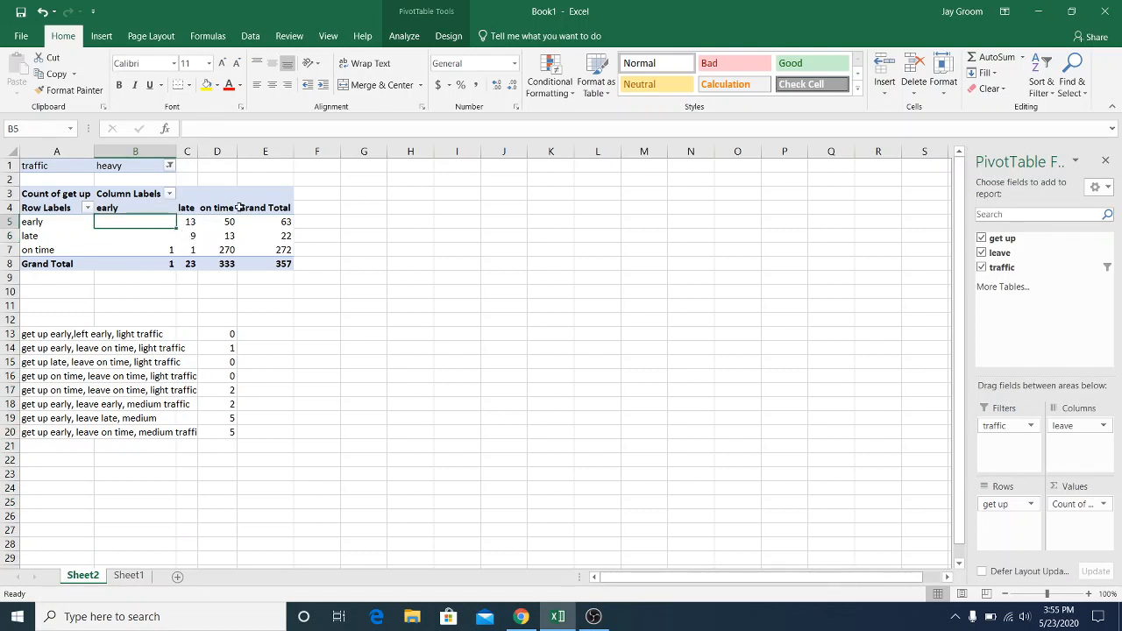
drag(226, 195, 225, 250)
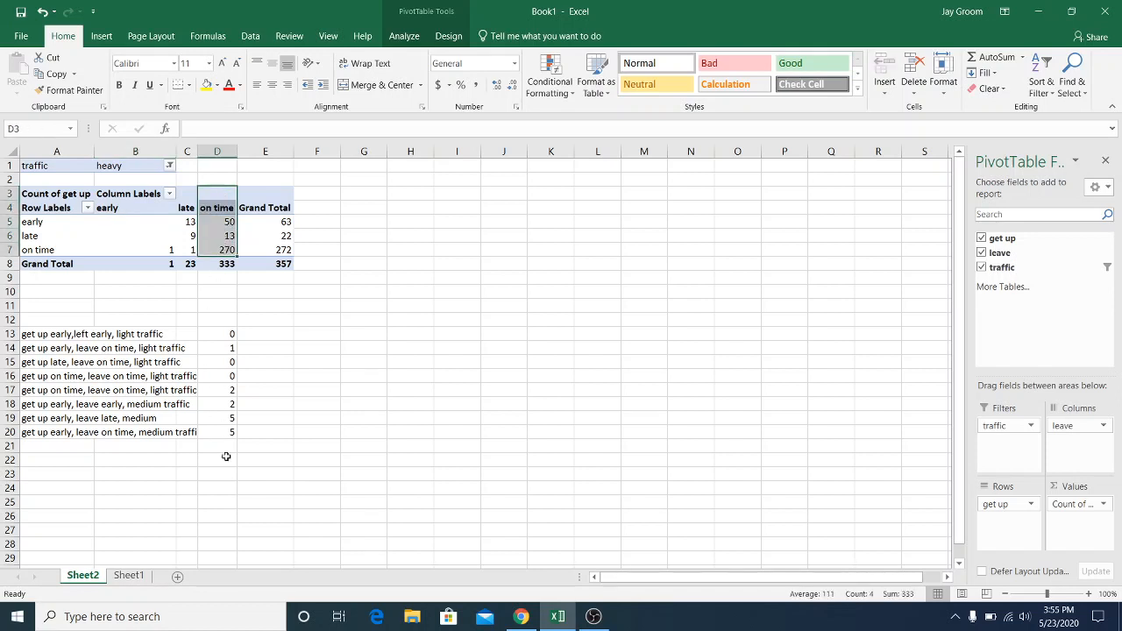
Total the combination values in cell D24 with a SUM formula over the range D13:D22
click(227, 487)
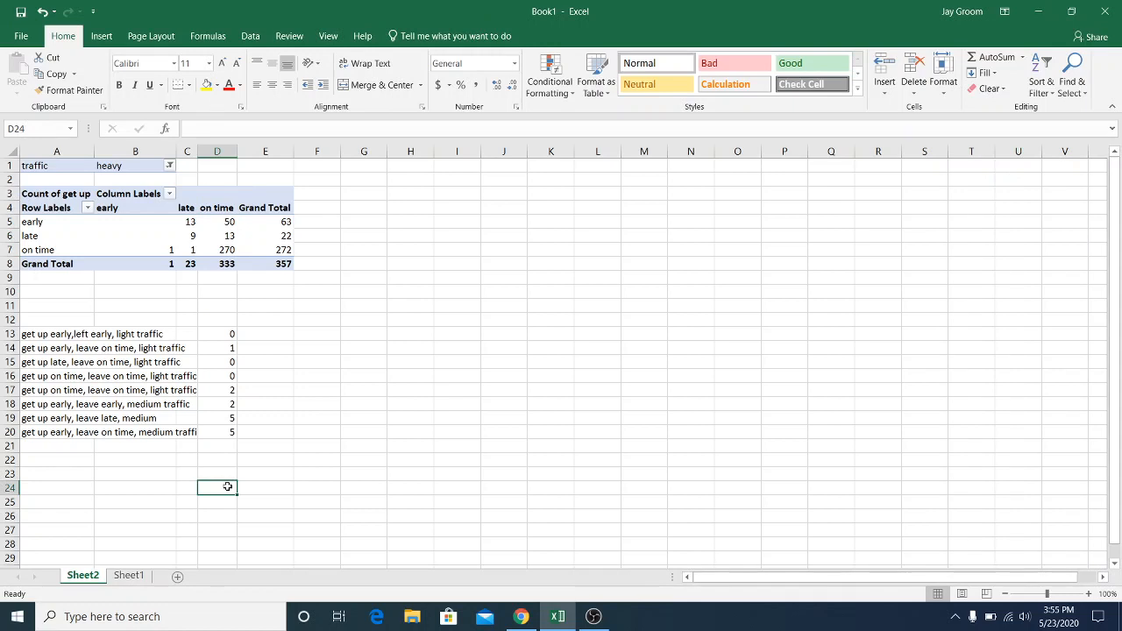
text(=dumz()
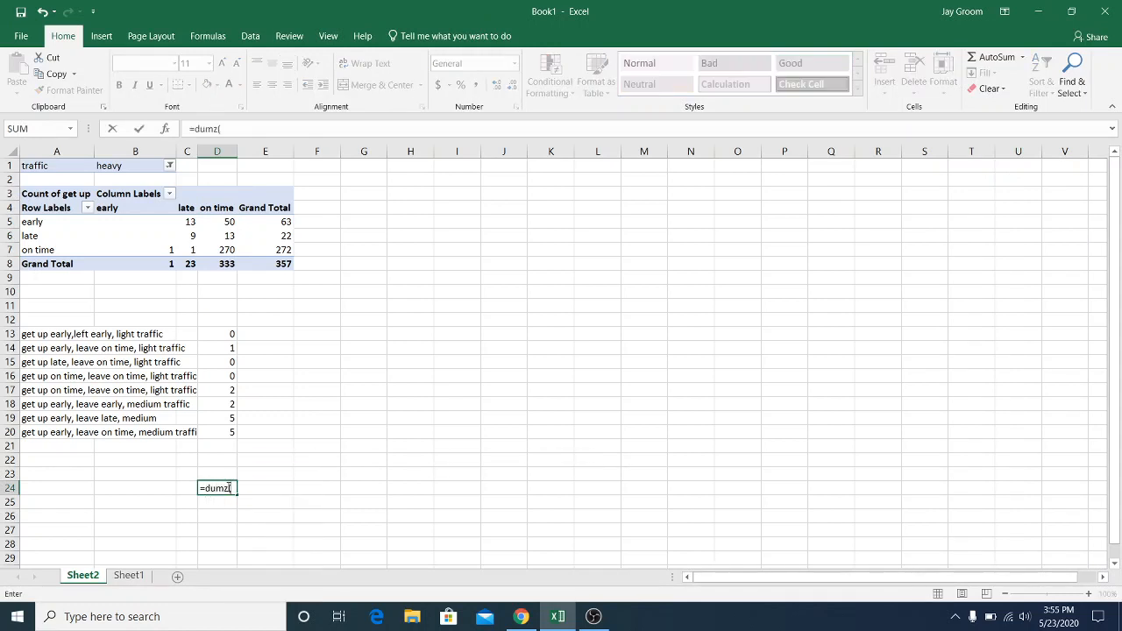
key(BackSpace)
key(BackSpace)
key(BackSpace)
key(BackSpace)
text(s)
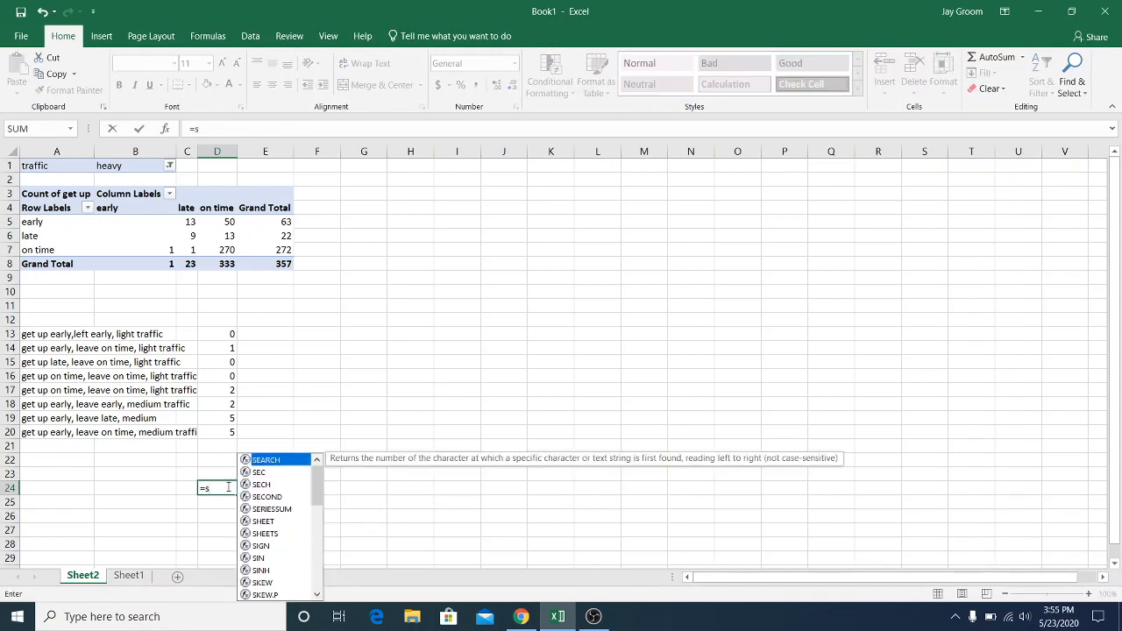
text(um()
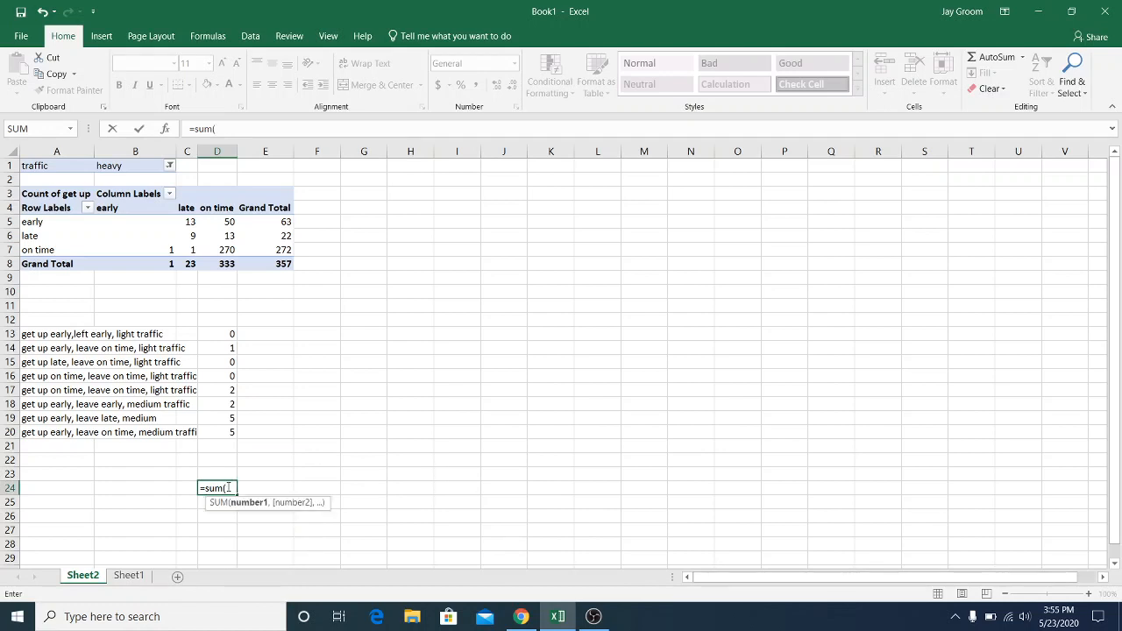
drag(228, 333, 220, 467)
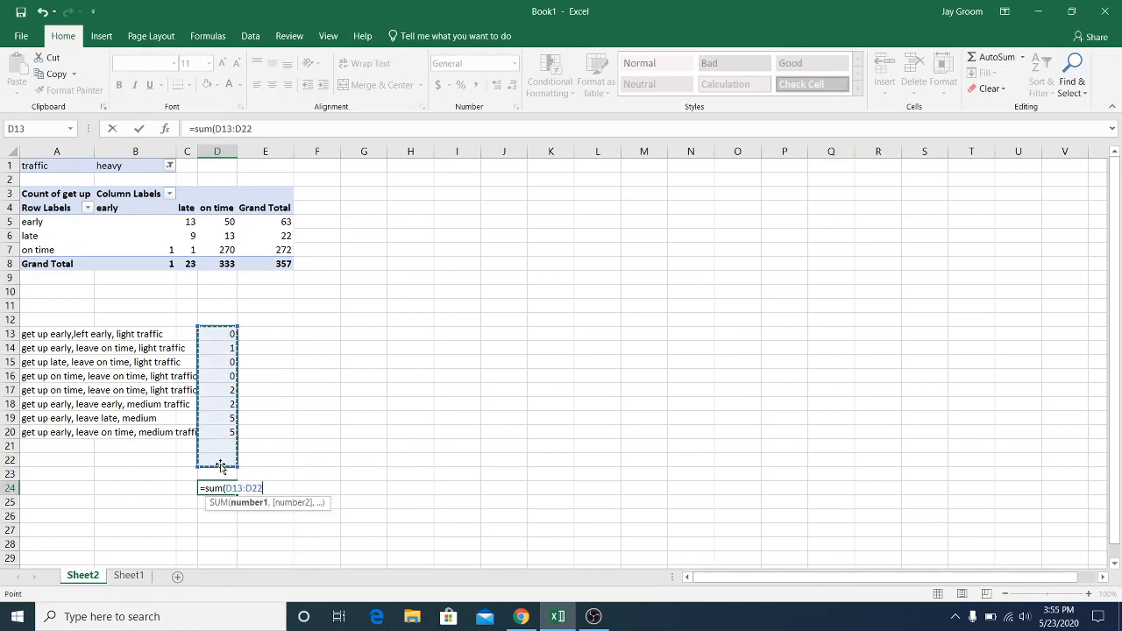
key(Return)
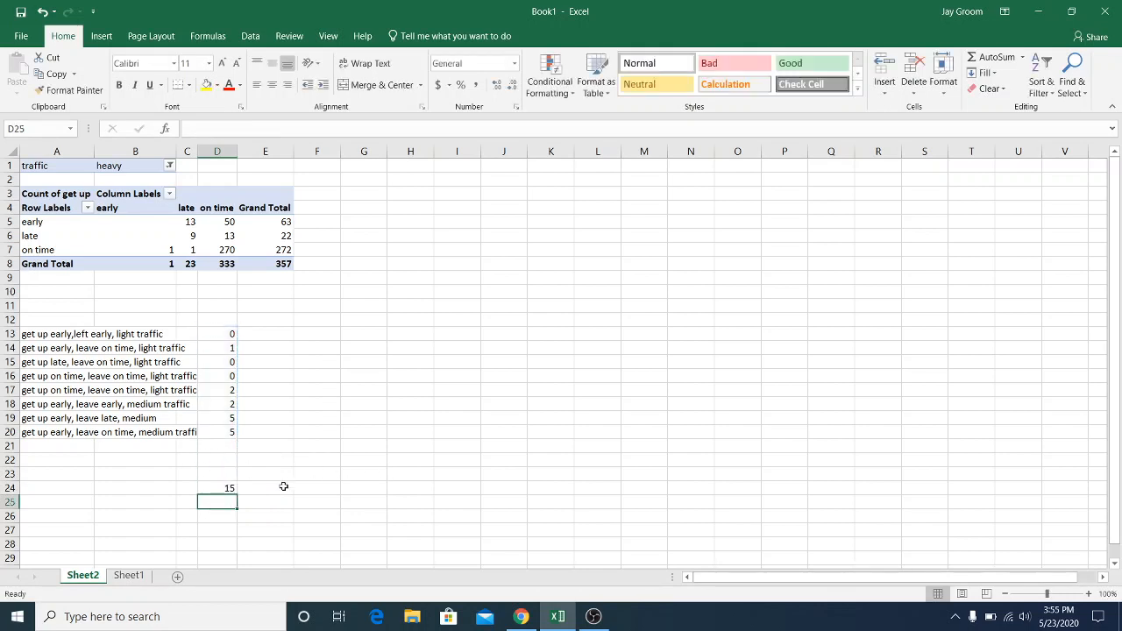
Enter 430 in cell J16 and the formula =430/1000 in J17
click(497, 381)
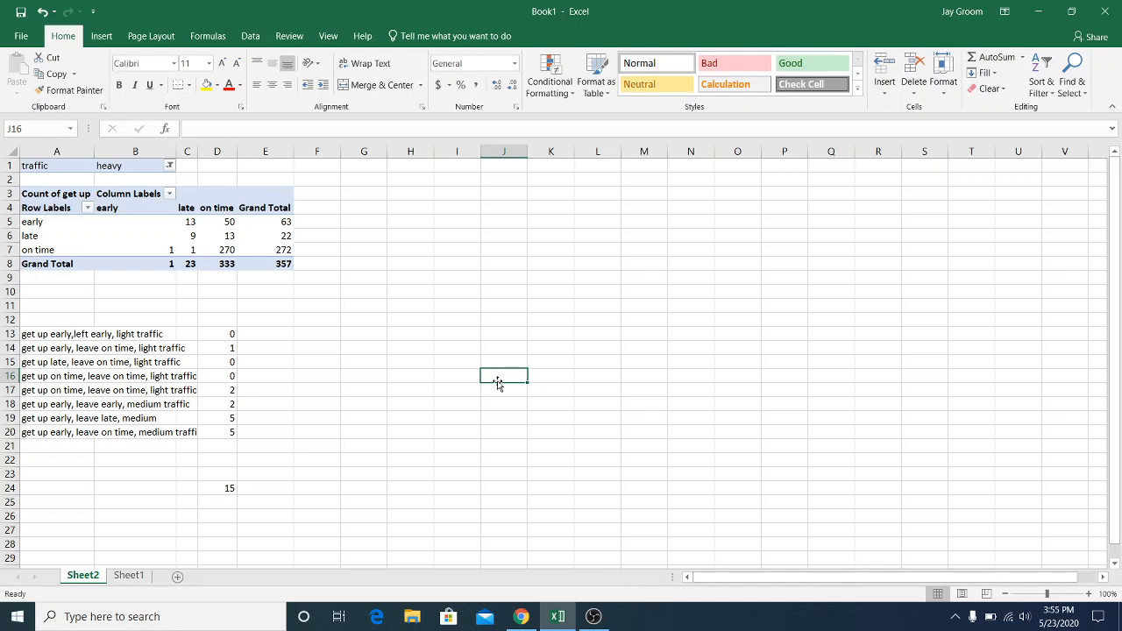
text(430)
key(Return)
text(=430)
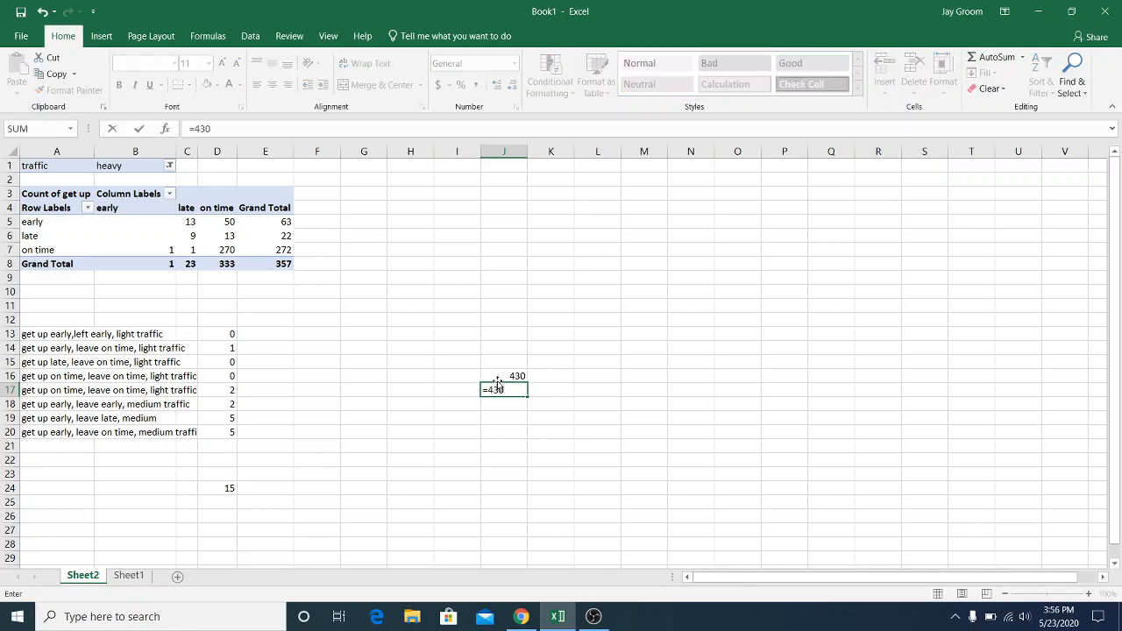
text(/1000)
key(Return)
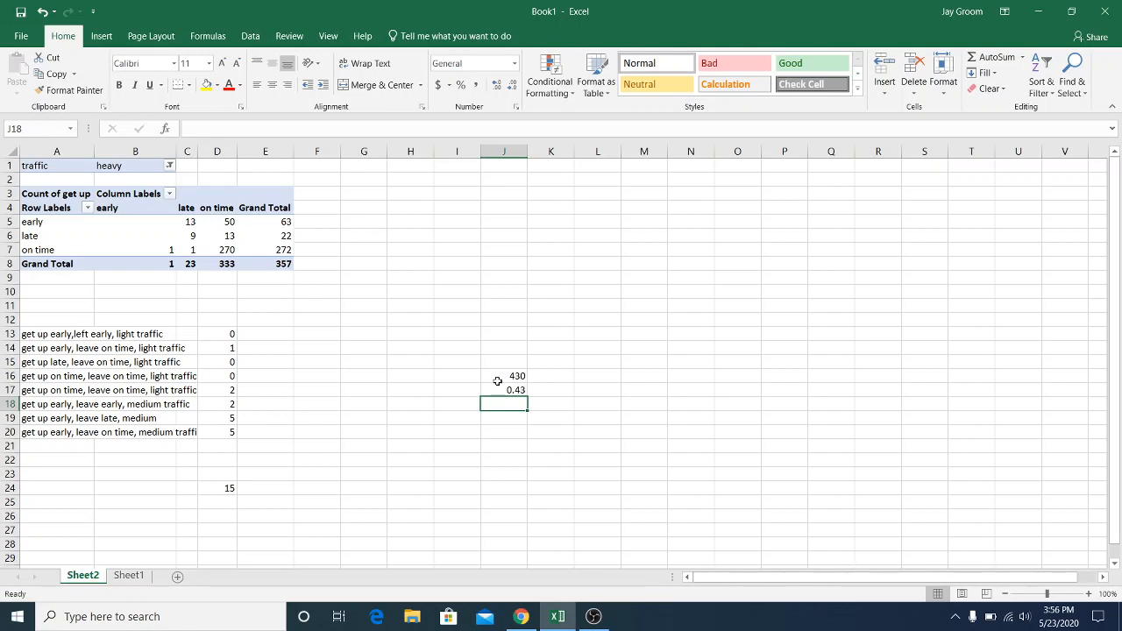
Enter the formula =15/1000 in cell J18
text(=)
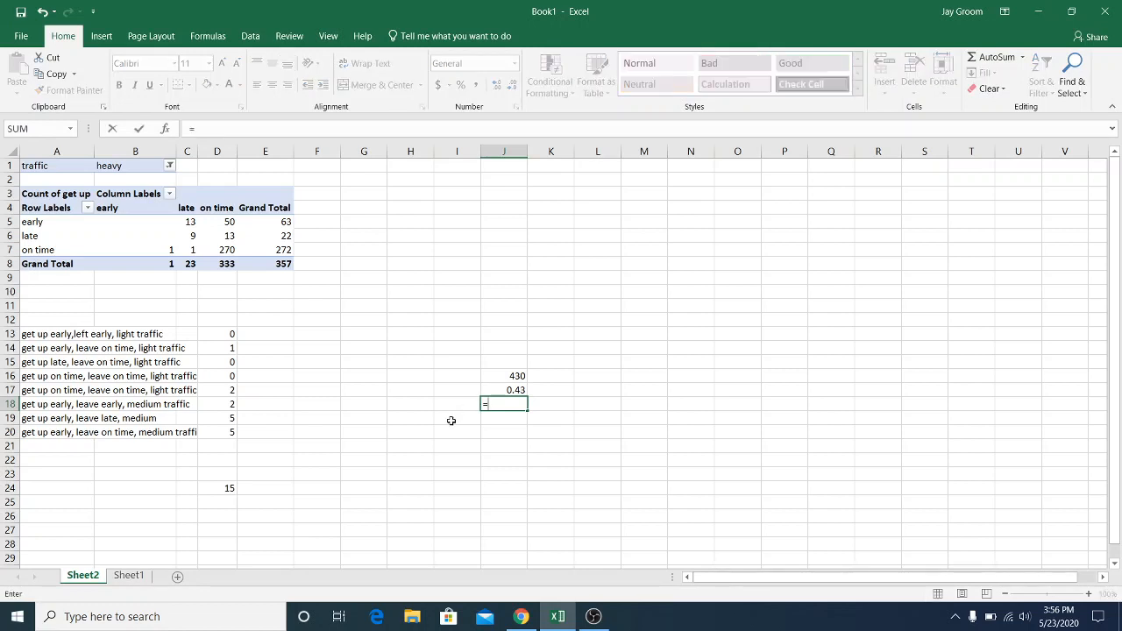
text(15/1000)
key(Return)
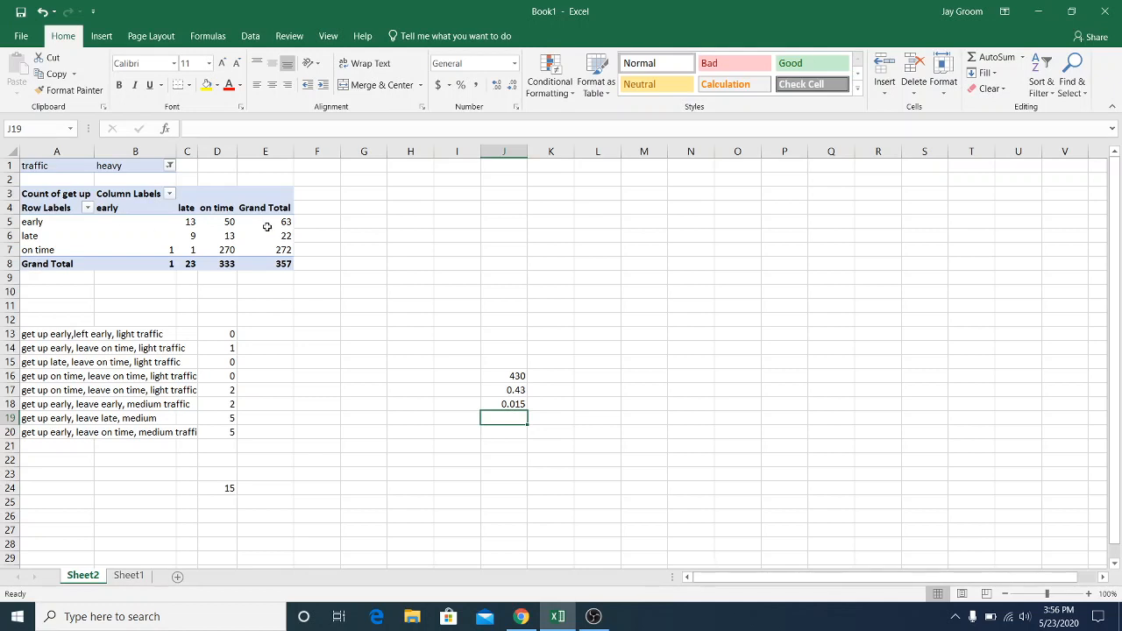
Close the Book1 workbook
click(104, 240)
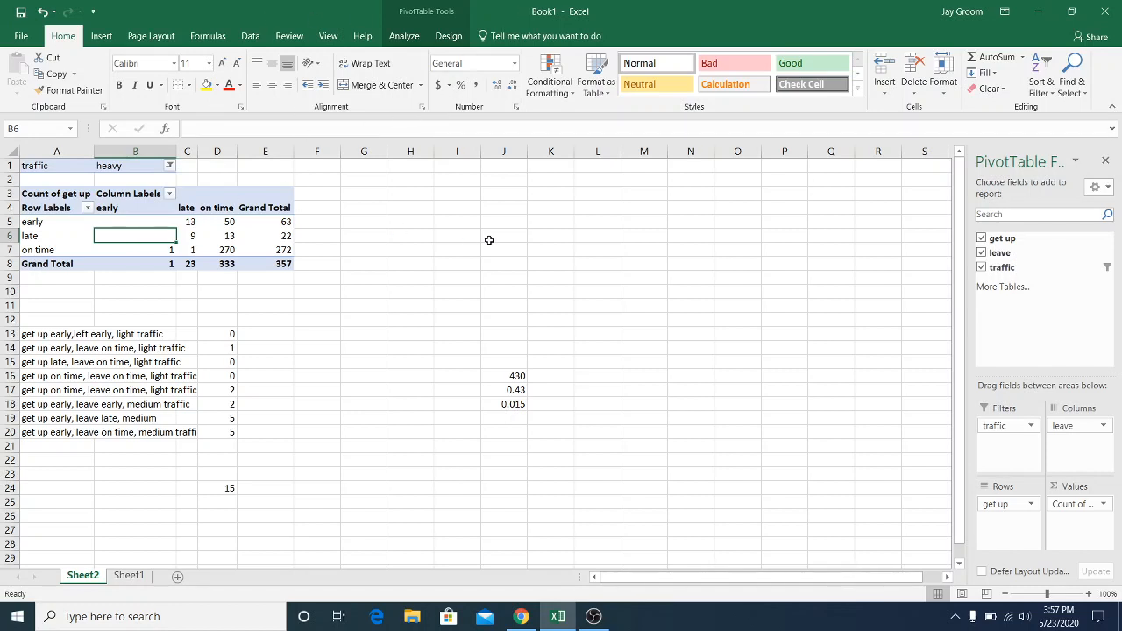
click(1104, 7)
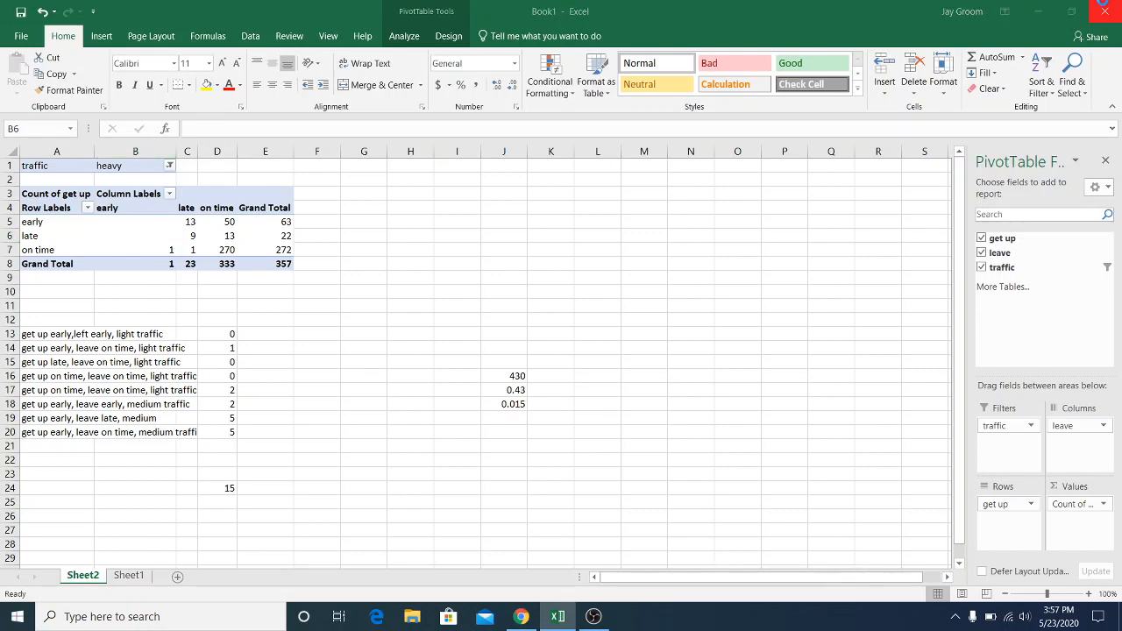
click(565, 326)
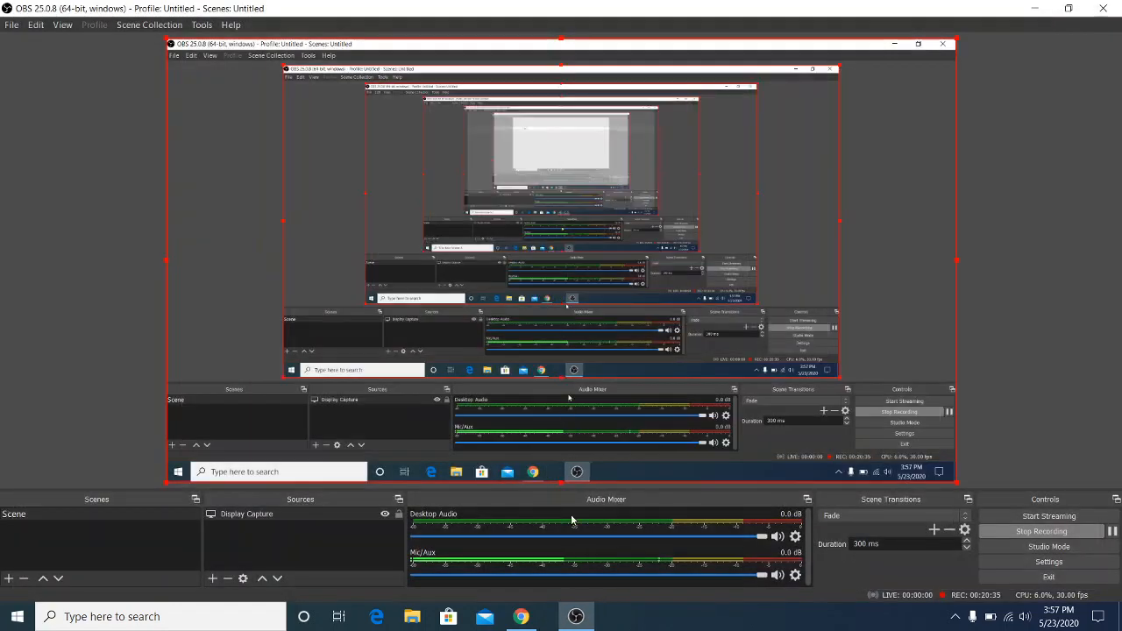